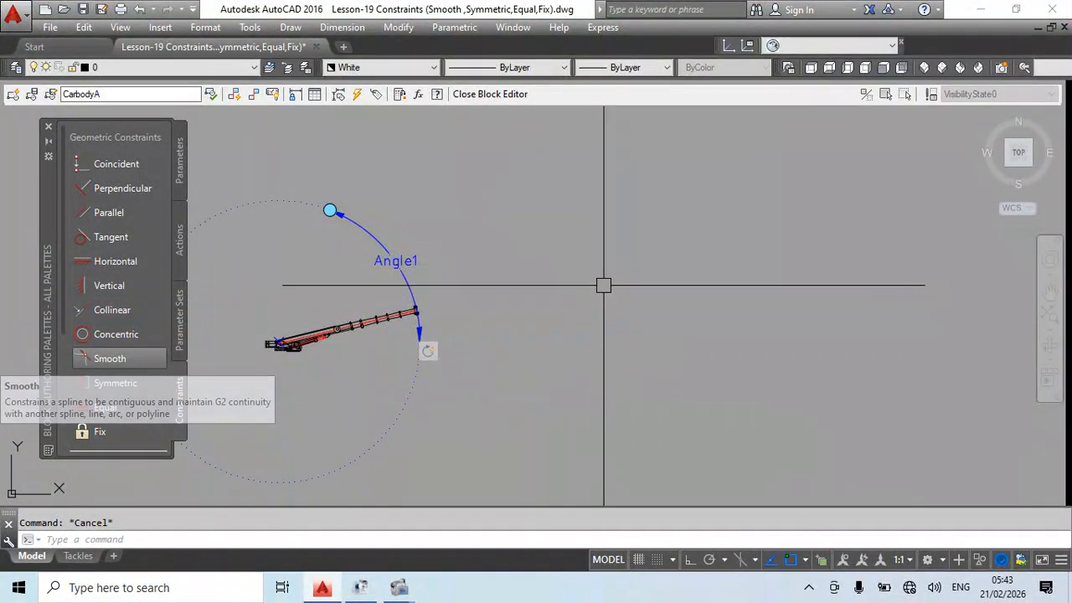
Draw a C-shaped open spline in the empty area beside the boom block geometry
text(pl)
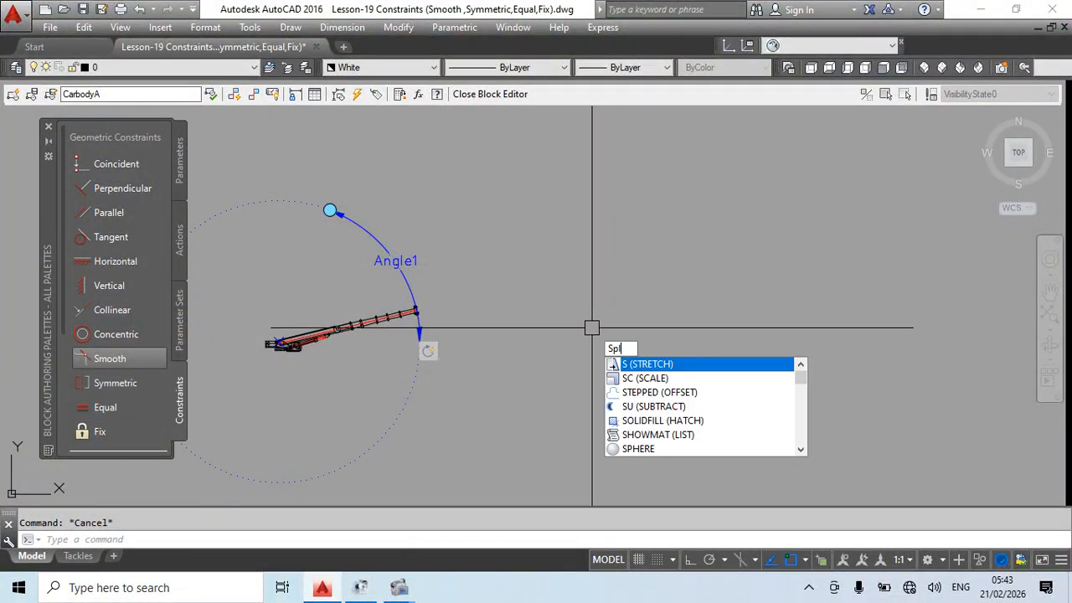
key(Return)
click(609, 219)
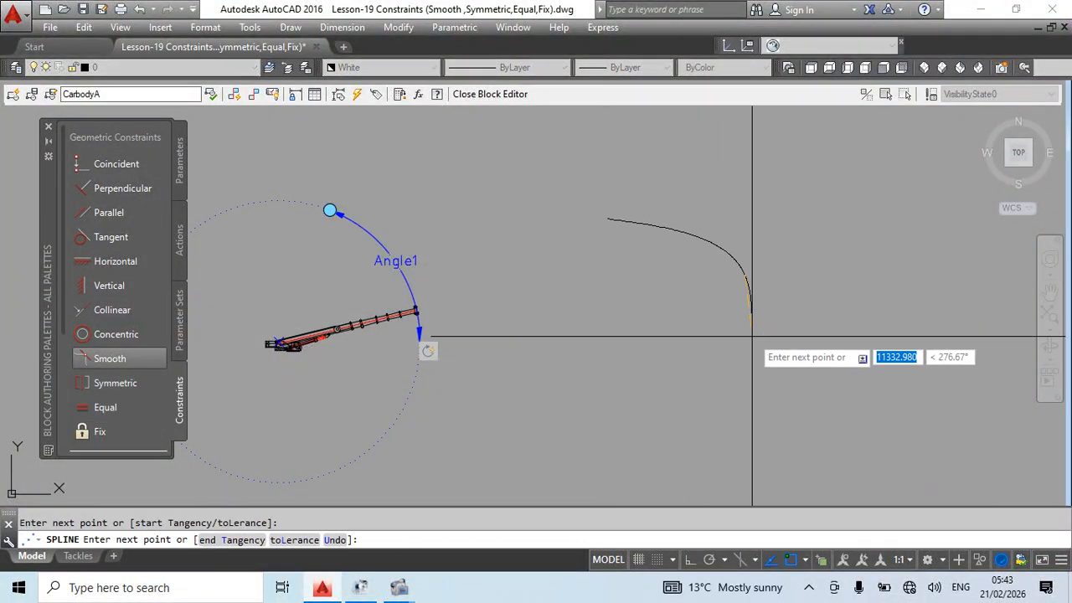
click(674, 376)
right_click(581, 339)
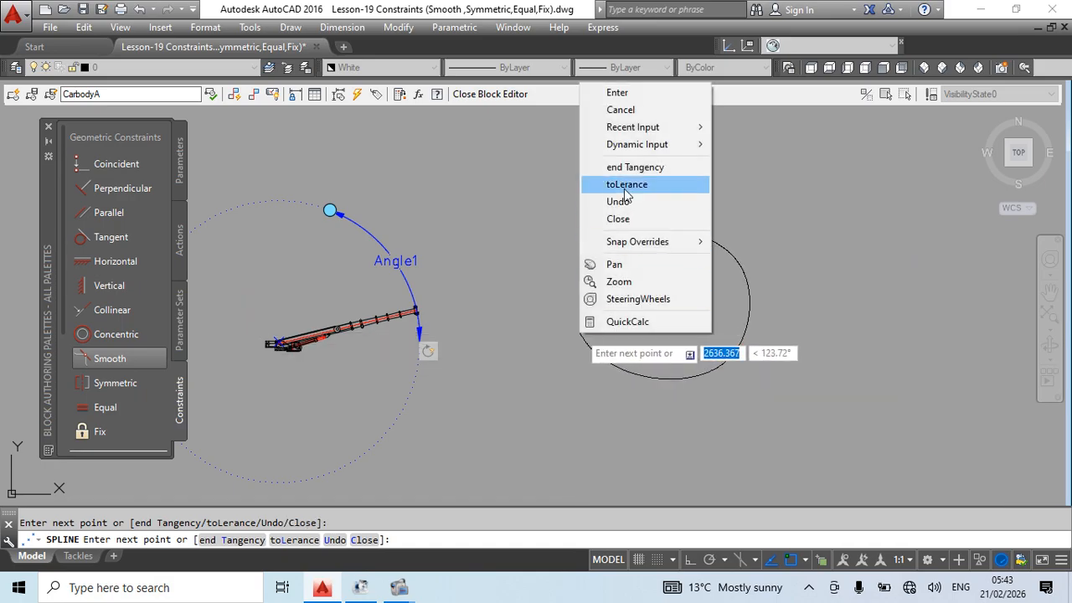
click(620, 94)
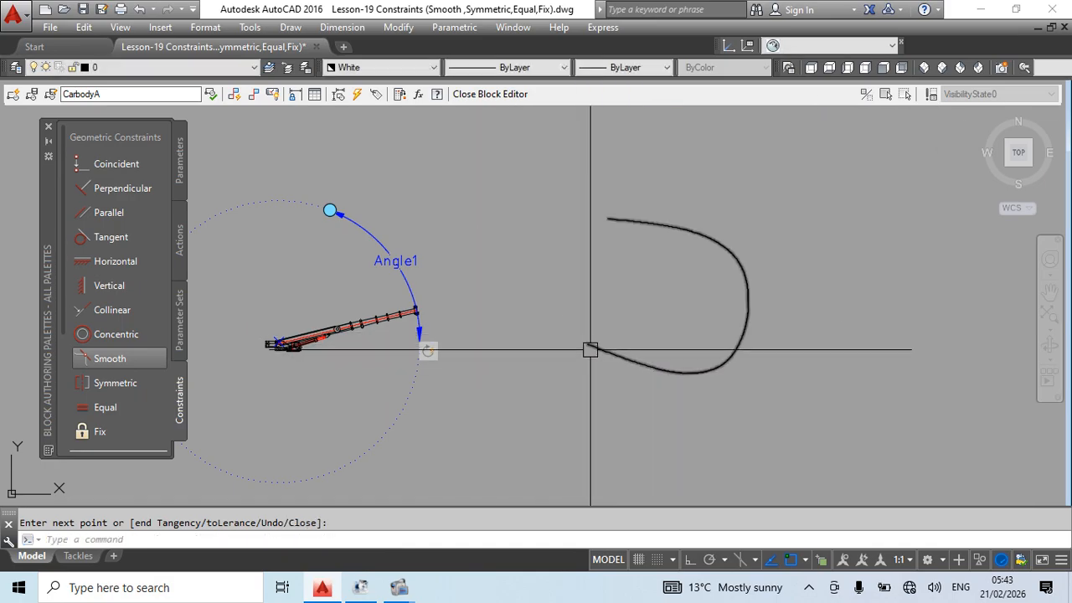
middle_drag(521, 310, 484, 363)
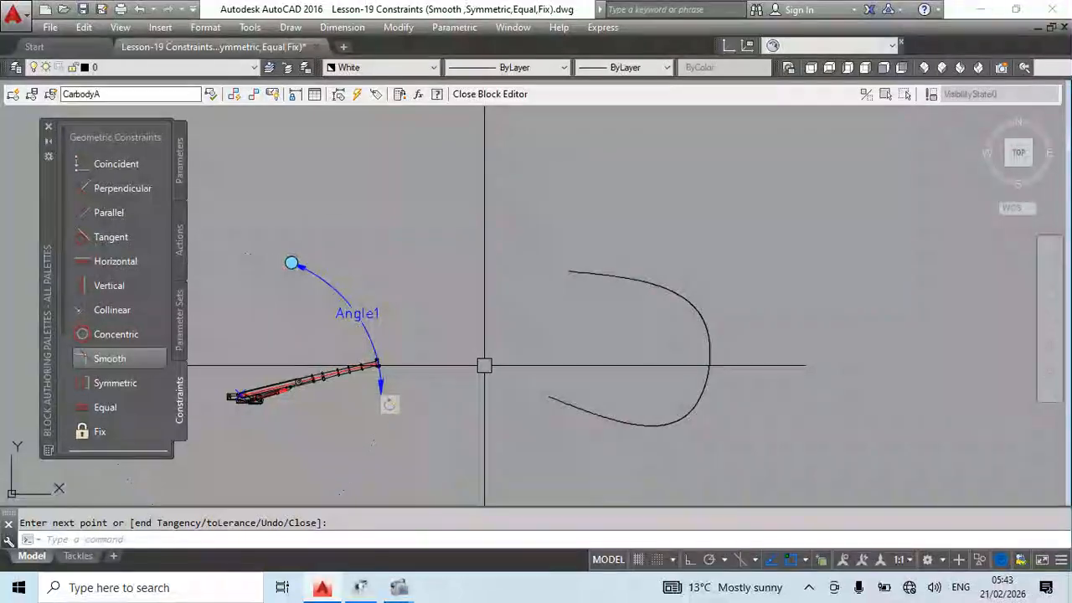
Draw a long line from the spline's lower end, tangent to the curve, toward the upper left
text(l)
key(Return)
click(549, 397)
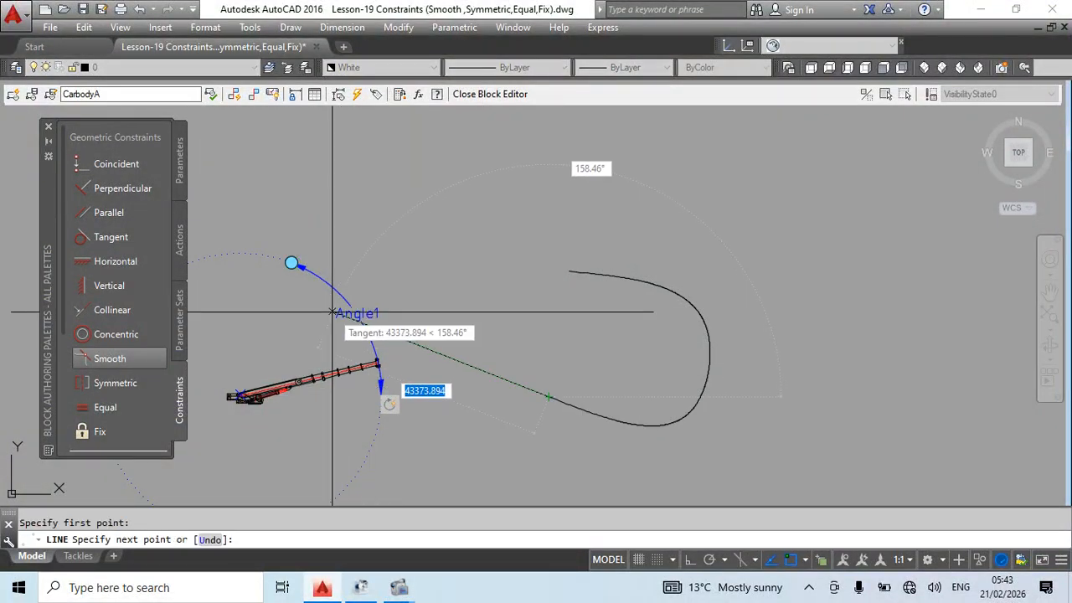
middle_drag(290, 289, 367, 322)
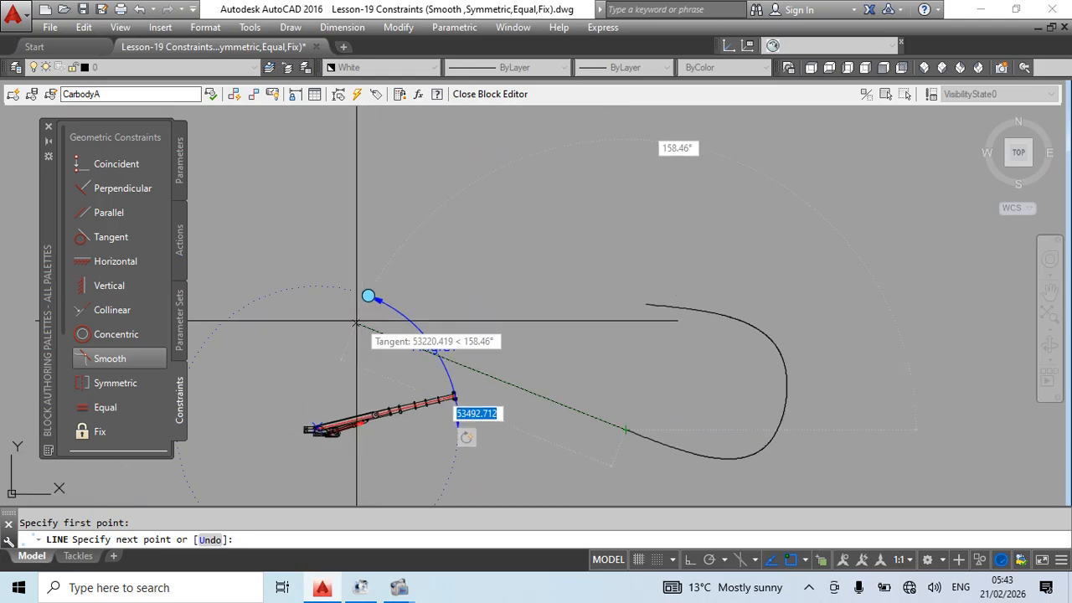
click(268, 287)
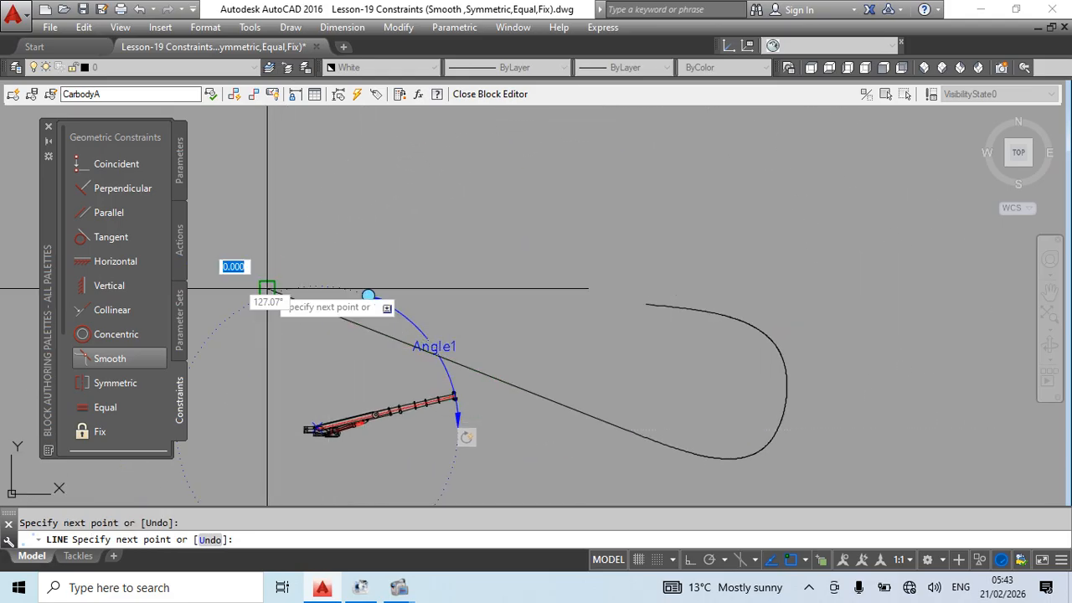
key(Escape)
Move the line above the boom and stretch its right end up so it lies nearly horizontal
click(605, 423)
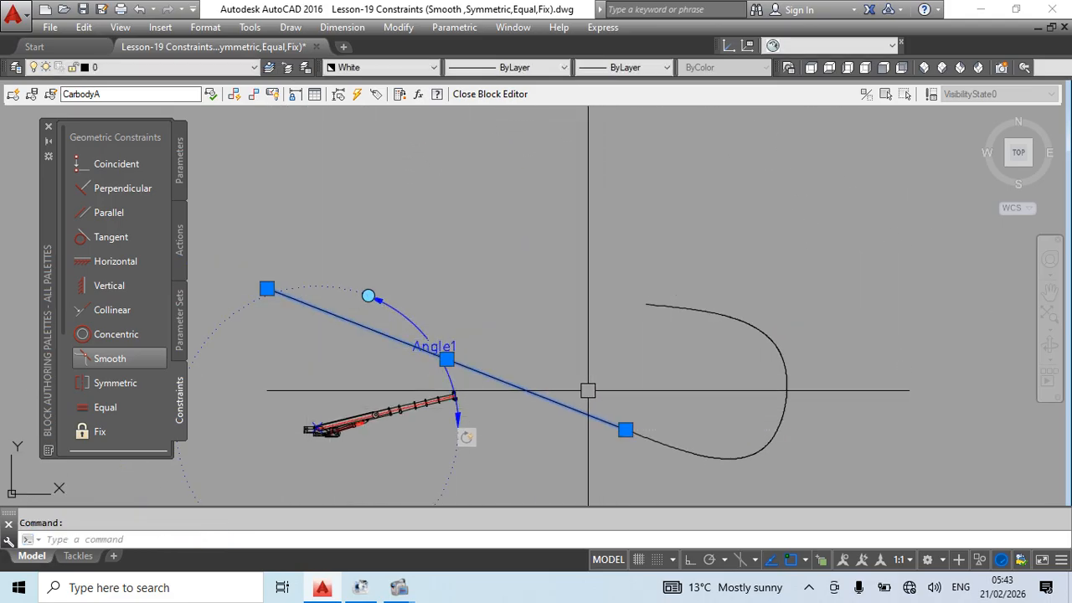
scroll(588, 390, down, 1)
drag(603, 410, 572, 257)
click(563, 255)
click(580, 261)
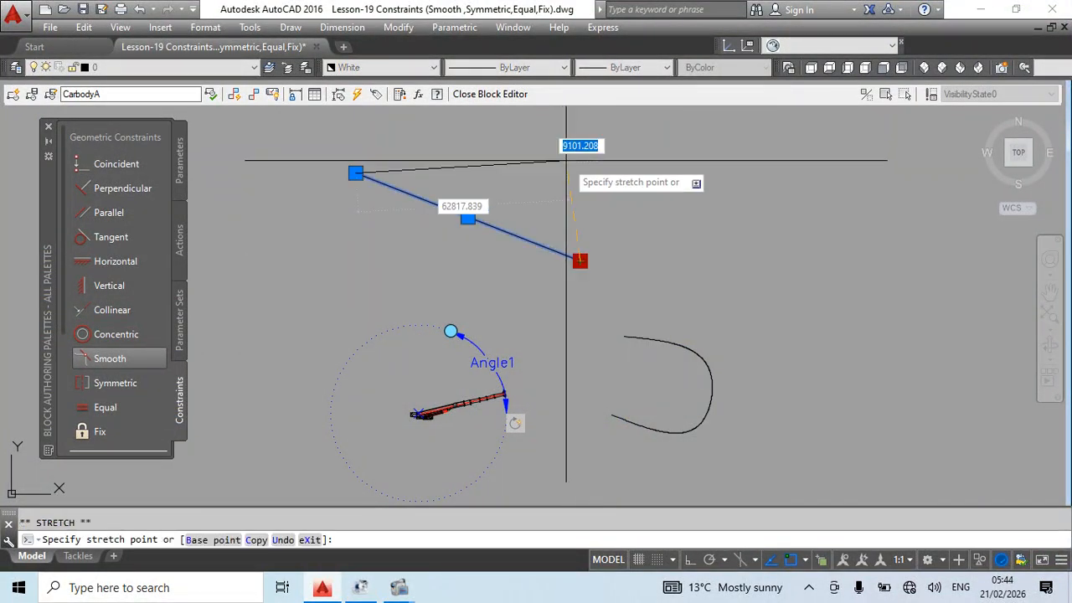
key(Escape)
middle_drag(620, 269, 620, 296)
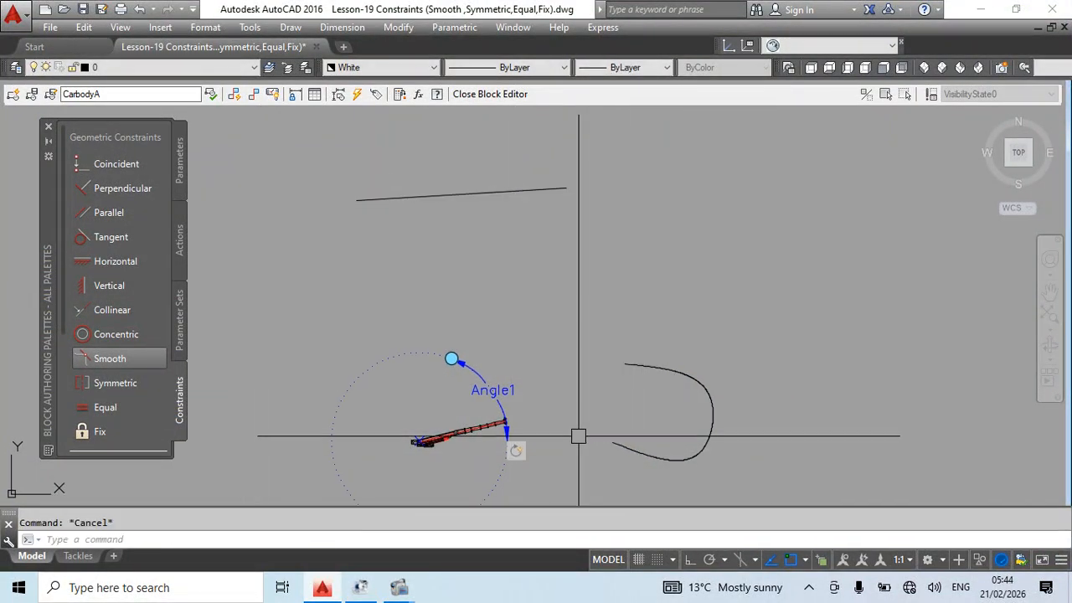
Try to apply a Smooth constraint between the spline's lower end and the line above
click(105, 361)
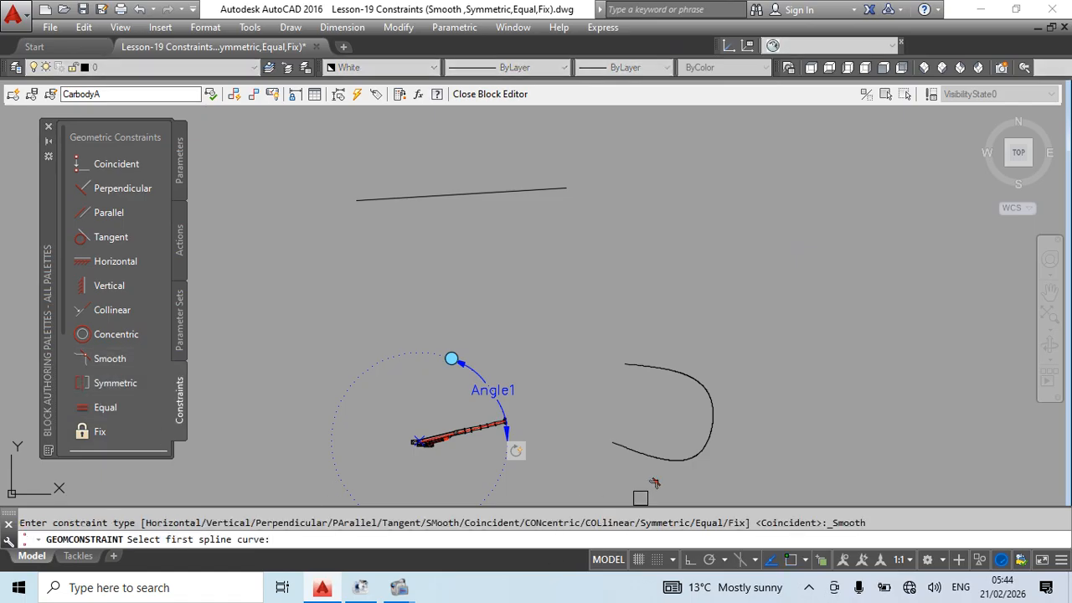
click(625, 449)
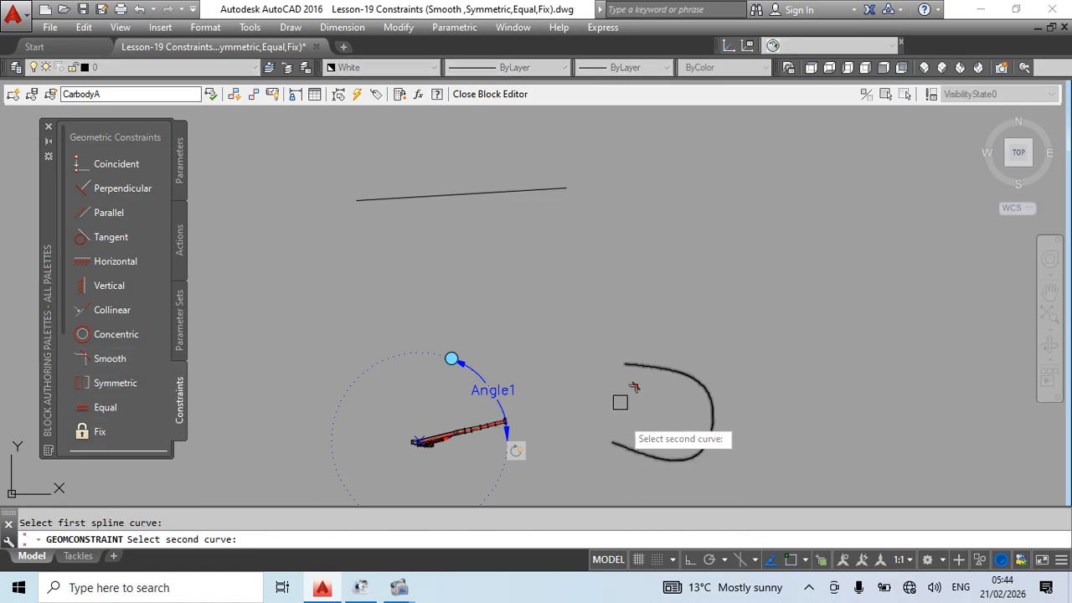
click(546, 188)
click(518, 191)
middle_drag(586, 319, 577, 312)
key(Escape)
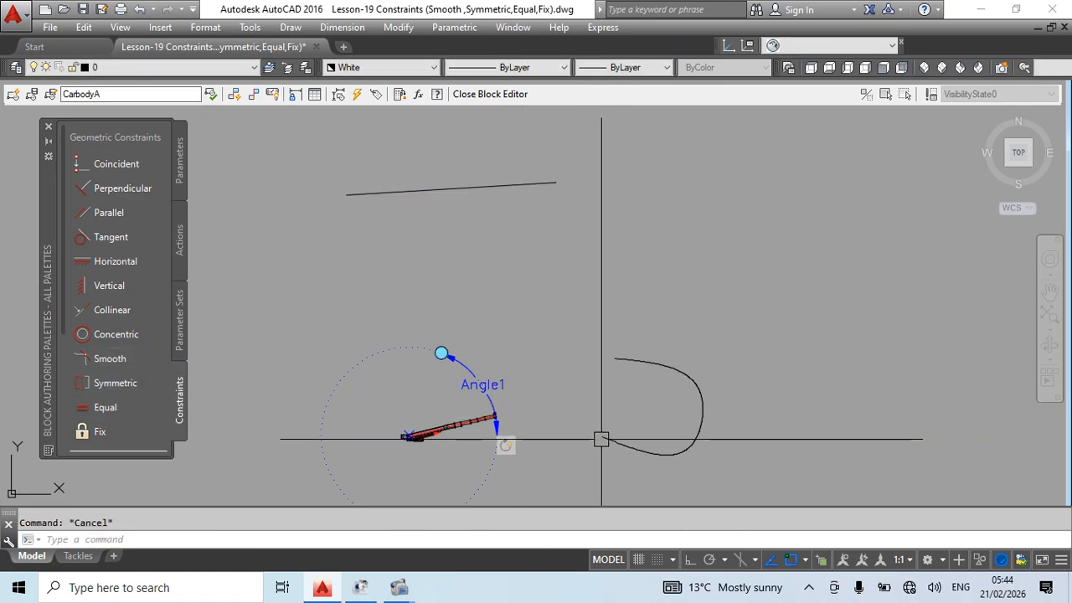
Erase the nearly horizontal line above the boom
click(575, 157)
click(393, 232)
key(Delete)
Draw a separate diagonal line to the right of the spline, rising toward the upper right
mouse_move(547, 405)
middle_down()
mouse_move(402, 347)
mouse_move(369, 349)
middle_up()
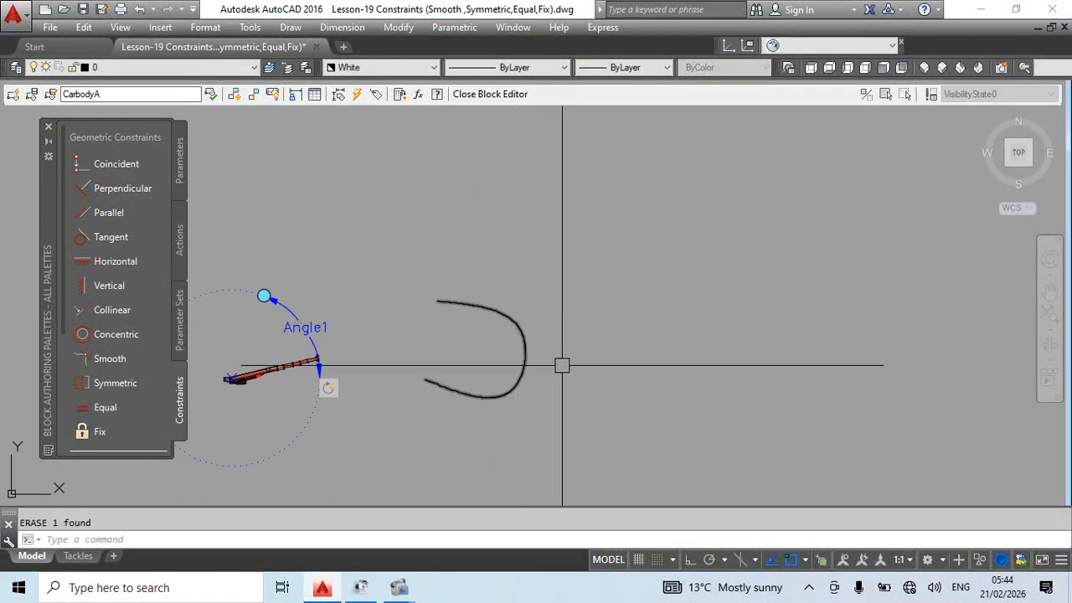
key(Return)
click(655, 405)
click(783, 266)
key(Escape)
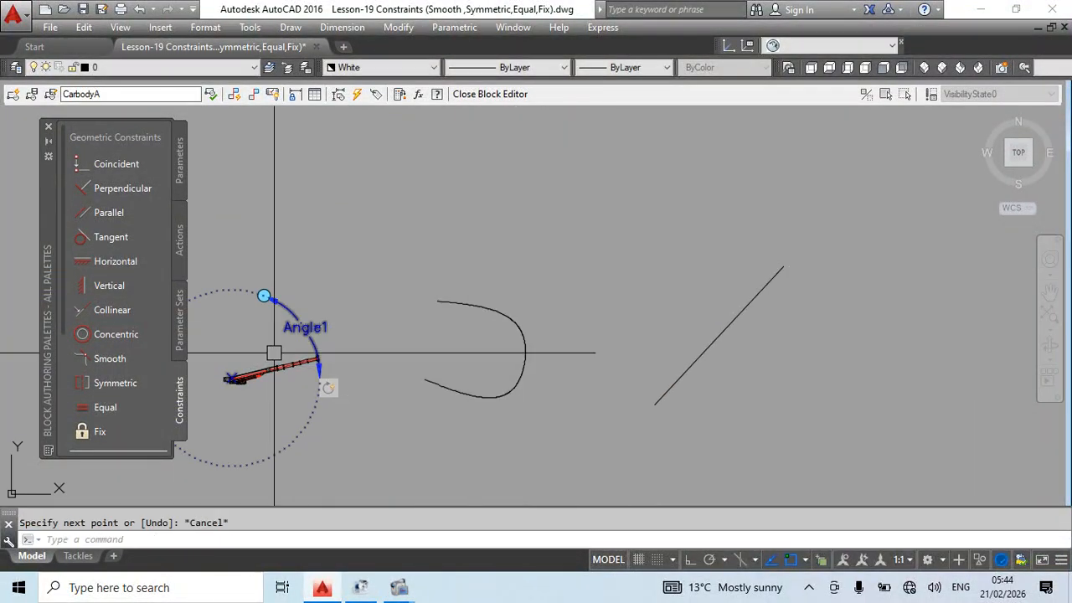
Try a Smooth constraint between the spline's lower end and the diagonal line's lower end, and undo it
click(109, 358)
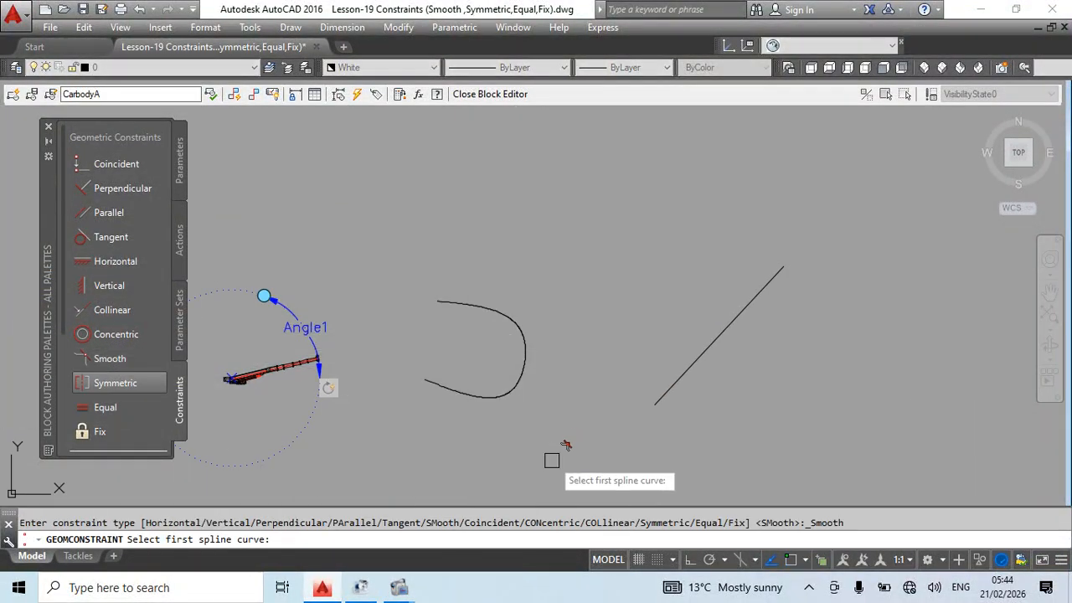
click(434, 387)
click(655, 403)
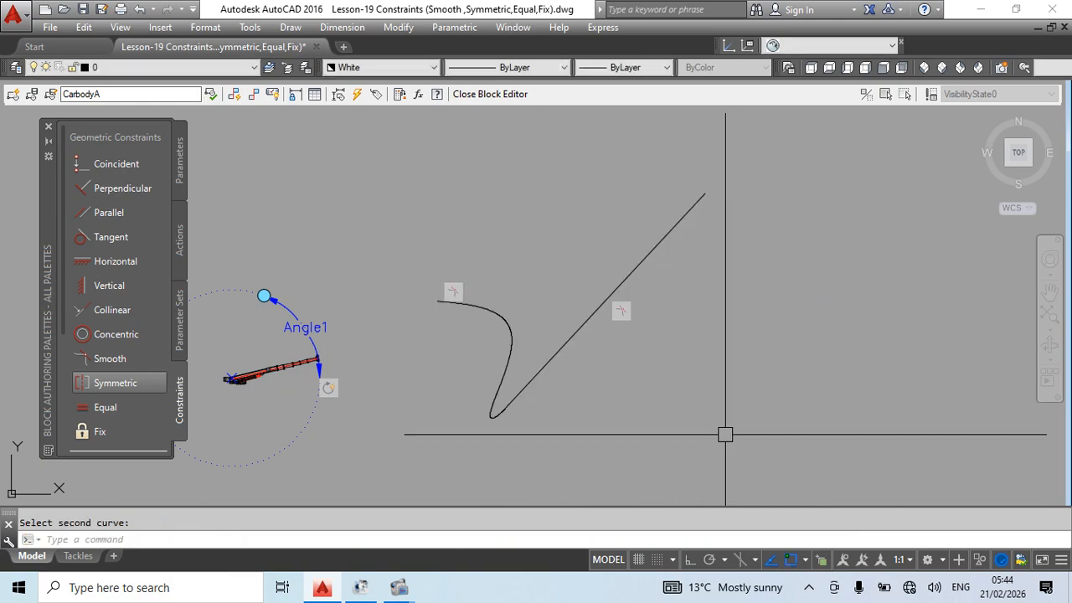
key(ctrl+z)
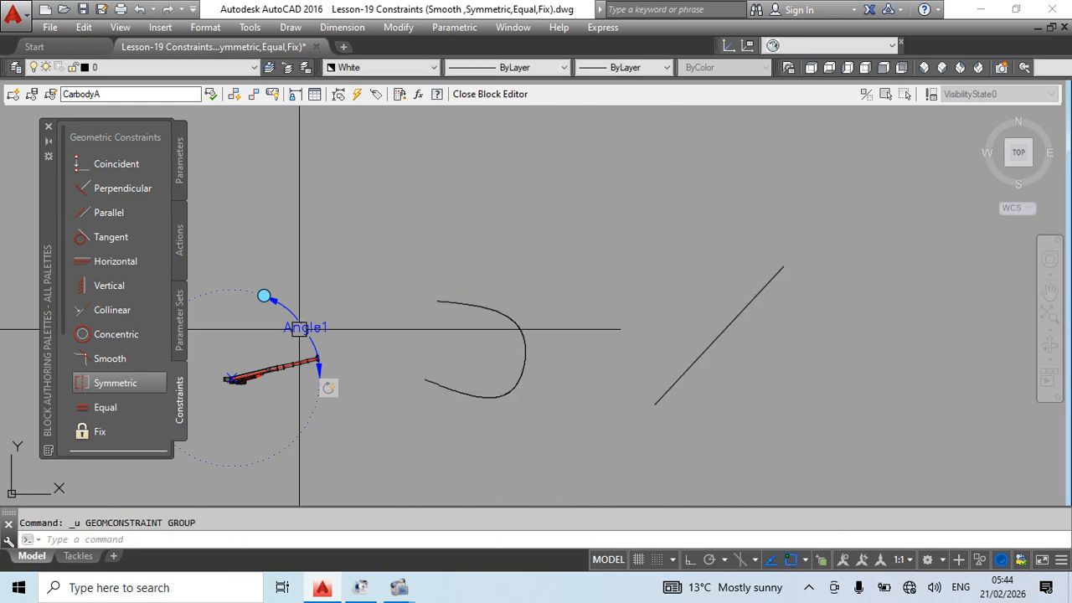
Apply a Smooth constraint from the spline's lower end to the upper end of the diagonal line
click(109, 360)
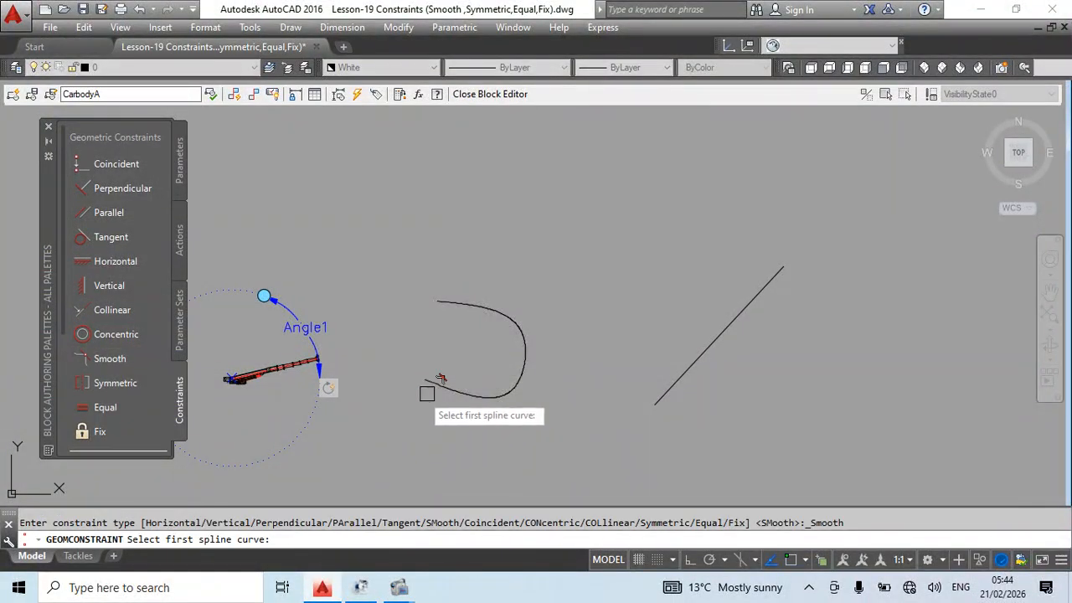
click(426, 379)
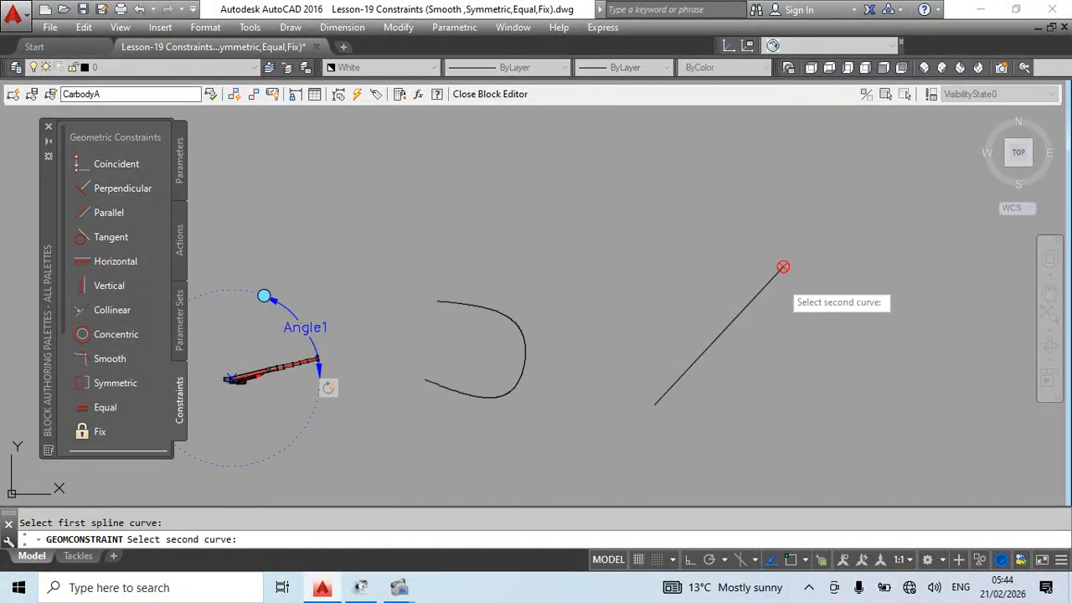
click(783, 266)
middle_drag(499, 416, 660, 406)
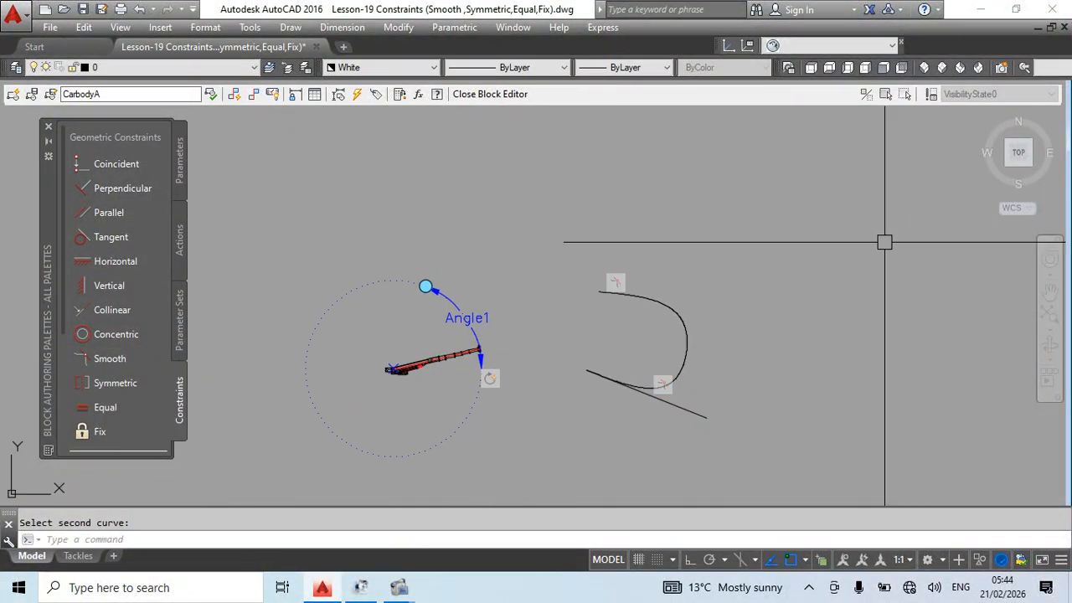
Try stretching the constrained line's free end to check how the spline follows, without keeping the change
middle_drag(719, 384, 519, 337)
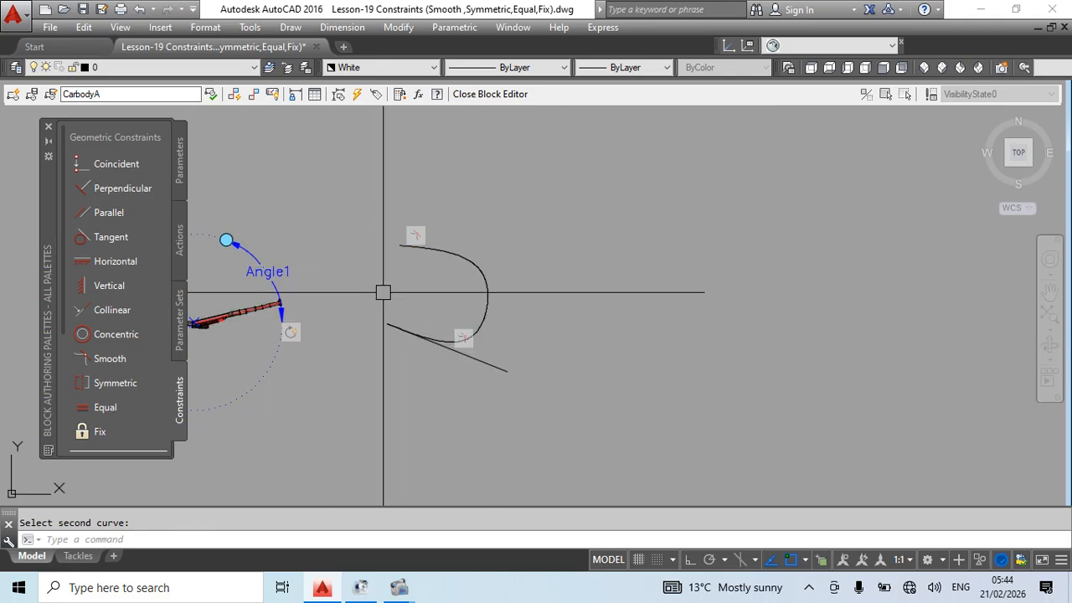
middle_drag(572, 384, 682, 405)
click(598, 387)
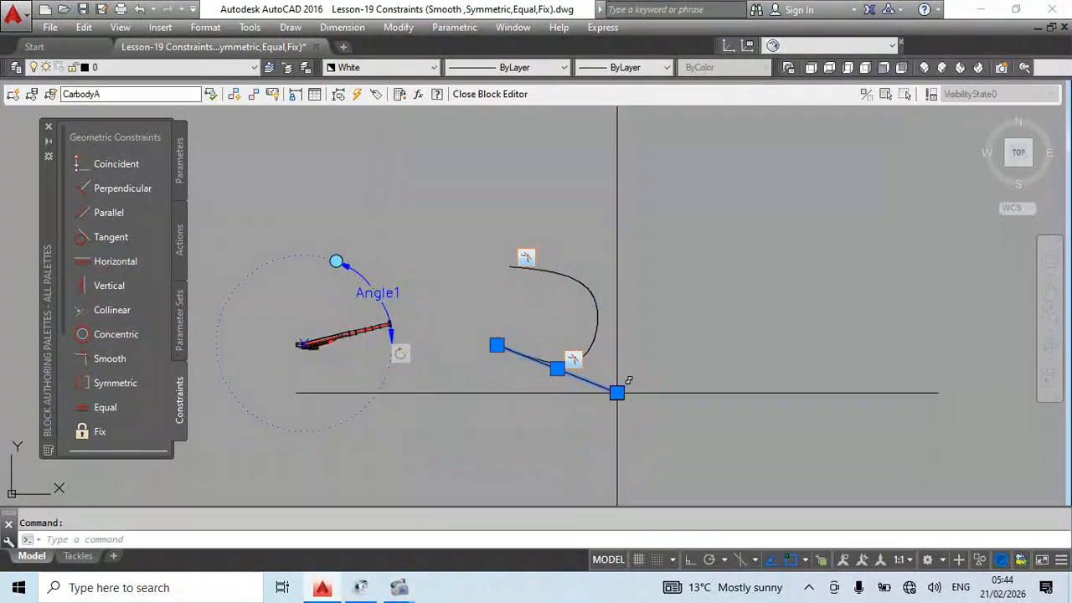
click(618, 392)
key(Escape)
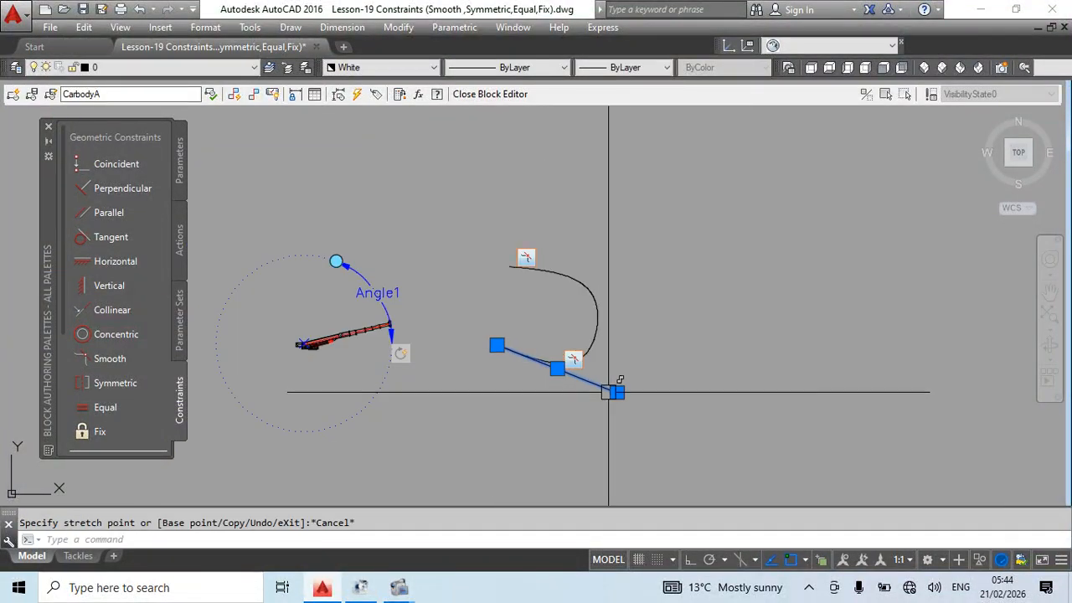
click(611, 392)
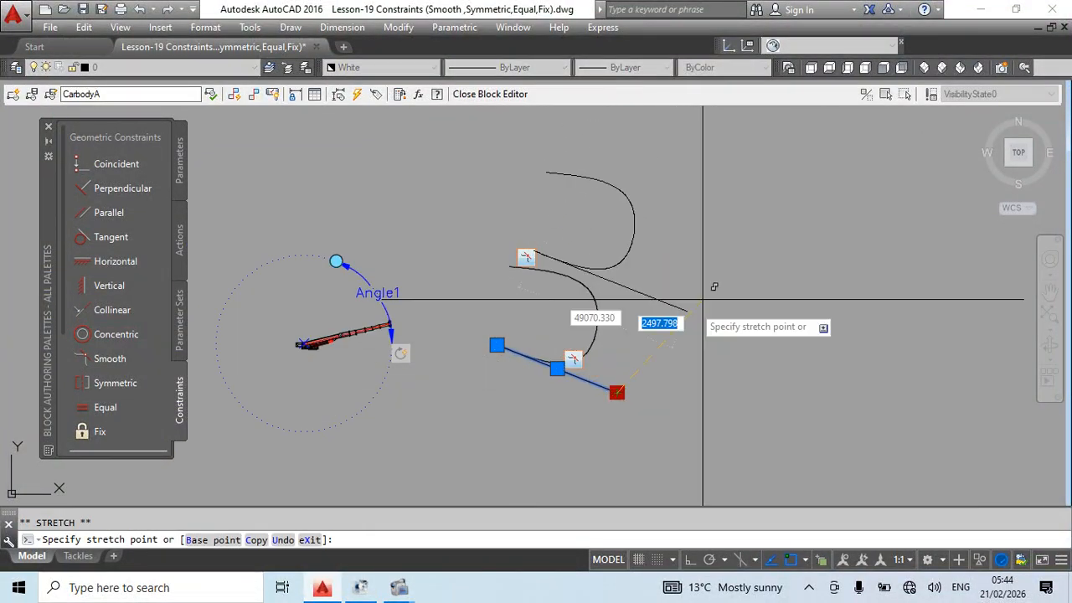
key(Escape)
mouse_move(706, 321)
middle_down()
mouse_move(587, 366)
mouse_move(475, 429)
middle_up()
key(Escape)
Erase the constrained spline and line
scroll(583, 309, down, 2)
click(584, 314)
click(440, 402)
text(b)
key(space)
key(Escape)
click(492, 315)
click(371, 438)
key(Delete)
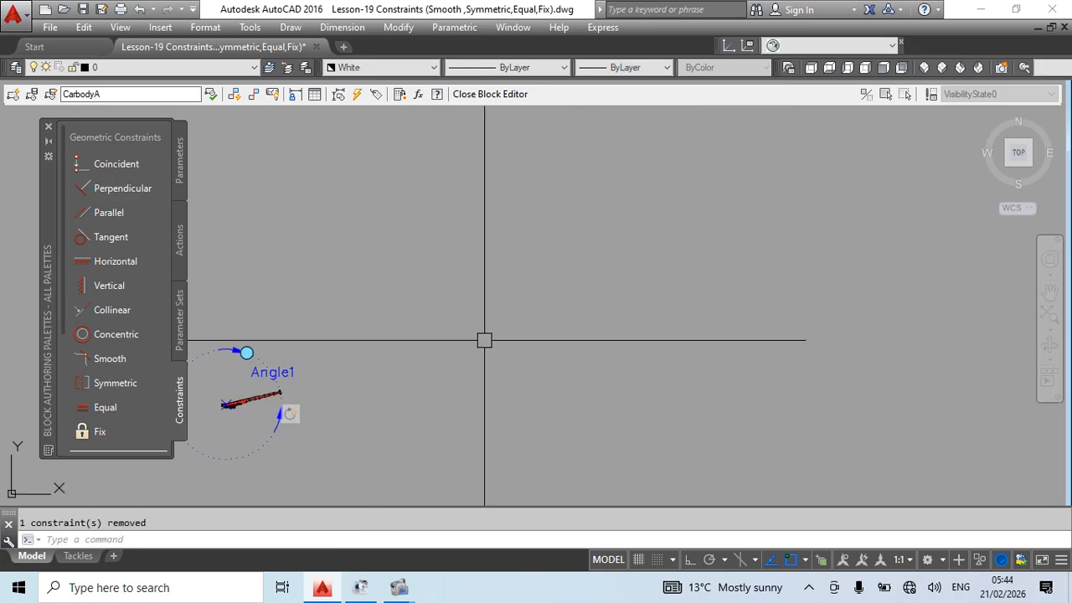
Draw a wide three-point arc bulging downward in the empty area beside the boom
text(arc)
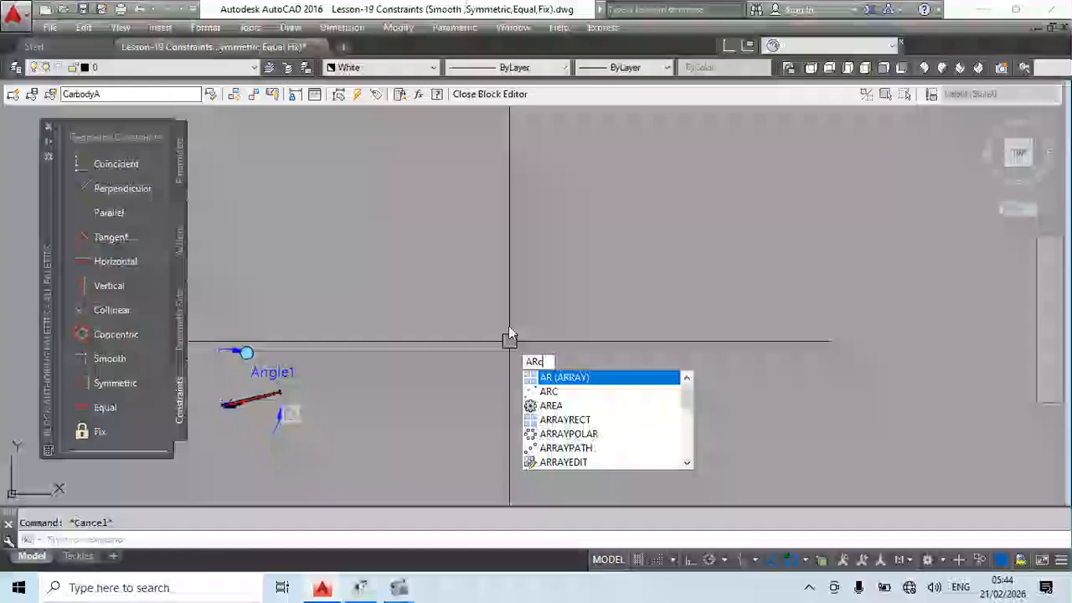
key(space)
click(471, 256)
click(565, 317)
click(726, 279)
key(Escape)
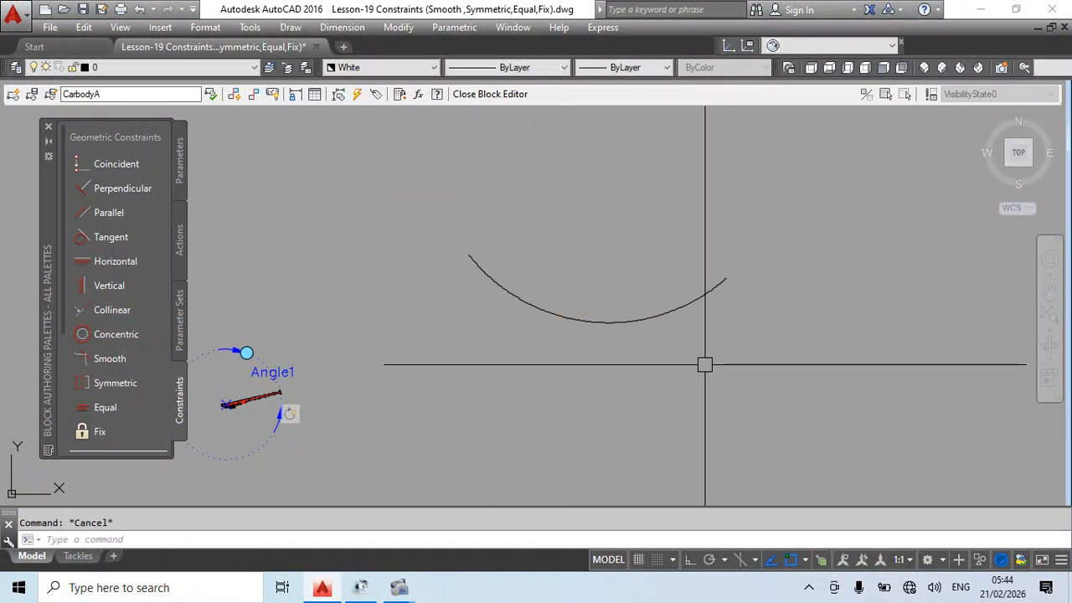
Draw a diagonal line to the right of the arc, running from upper right to lower left
middle_drag(704, 363, 572, 412)
text(l)
key(space)
click(790, 271)
click(630, 441)
key(Escape)
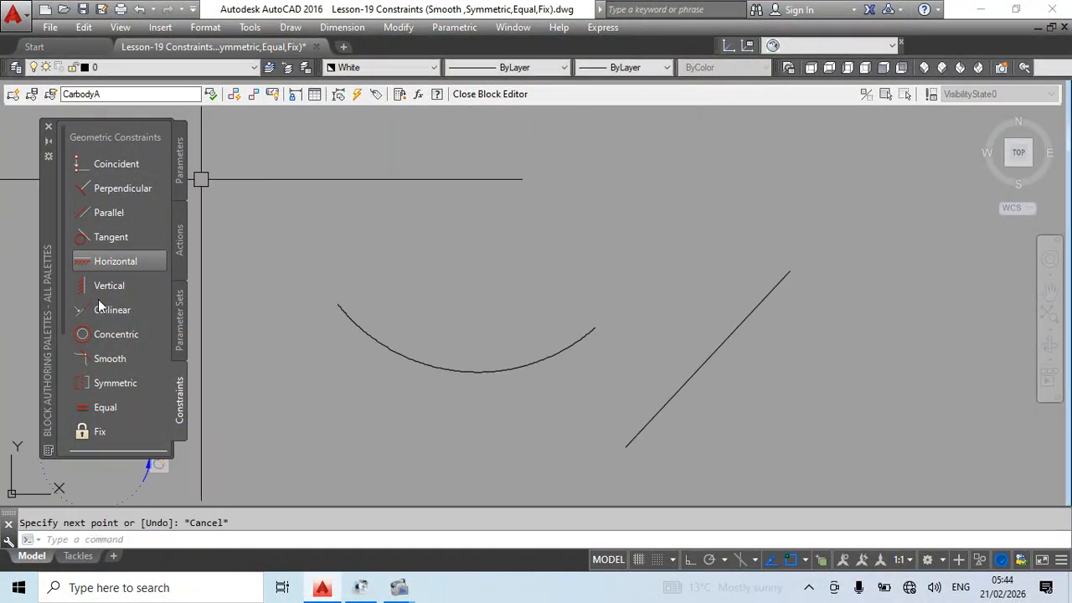
Try to apply a Smooth constraint to the arc, and erase both the arc and the line
click(110, 359)
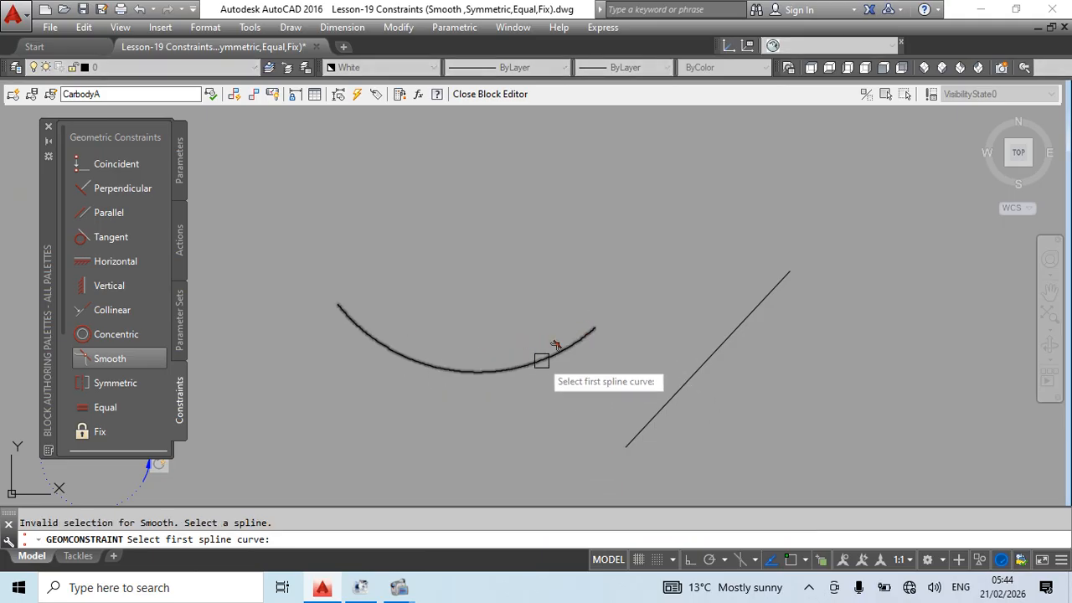
key(Escape)
click(729, 443)
click(460, 299)
key(Delete)
text(spl)
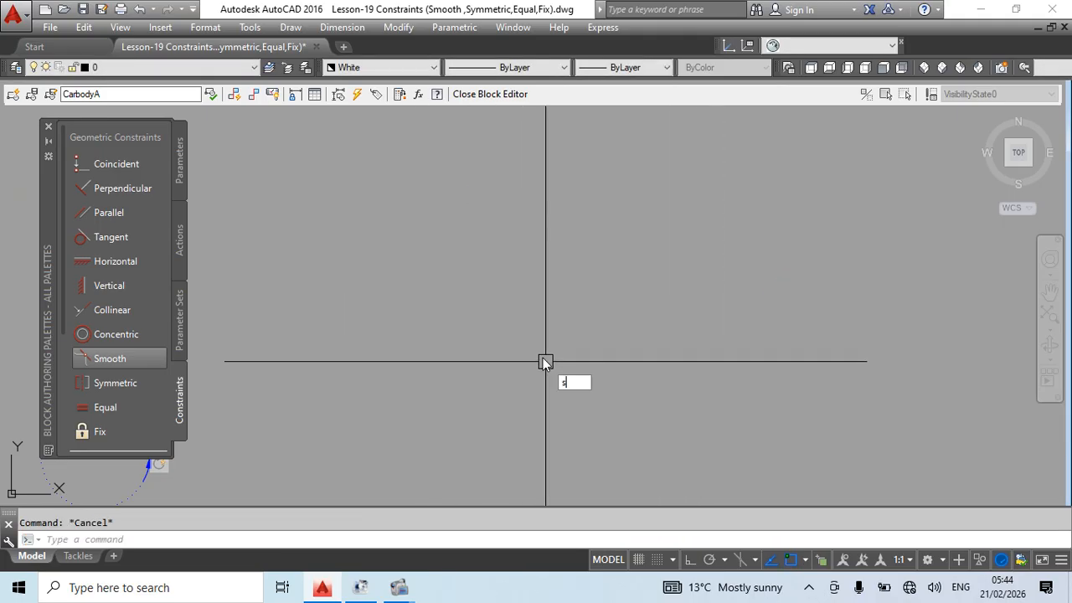
key(Return)
click(464, 277)
click(544, 381)
key(Escape)
middle_drag(803, 369, 655, 459)
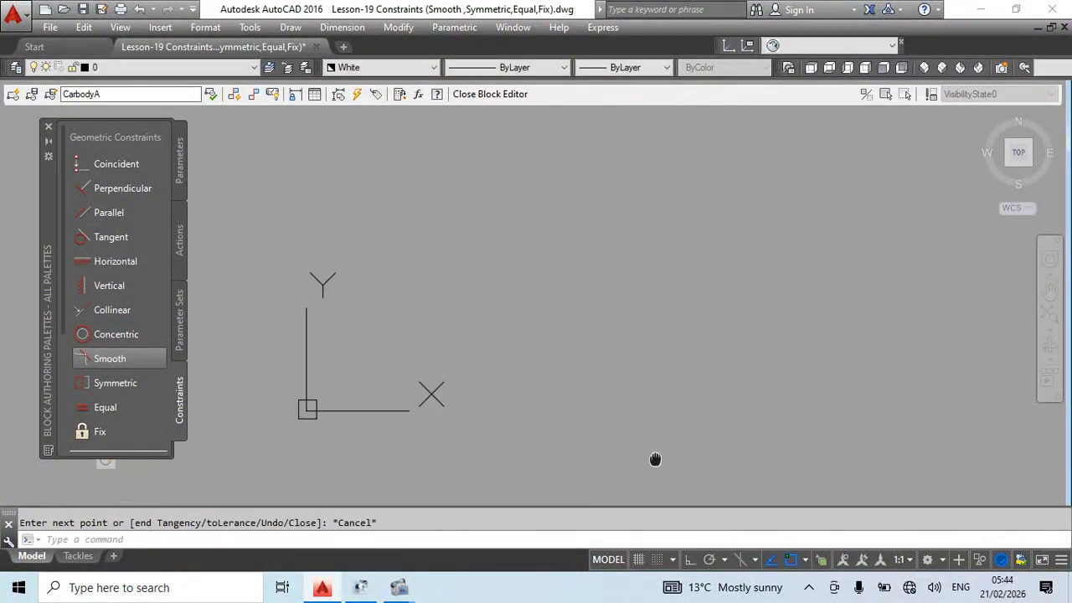
Draw a U-shaped open spline through three points in the empty drawing area, dipping at its middle point
text(spl)
key(Return)
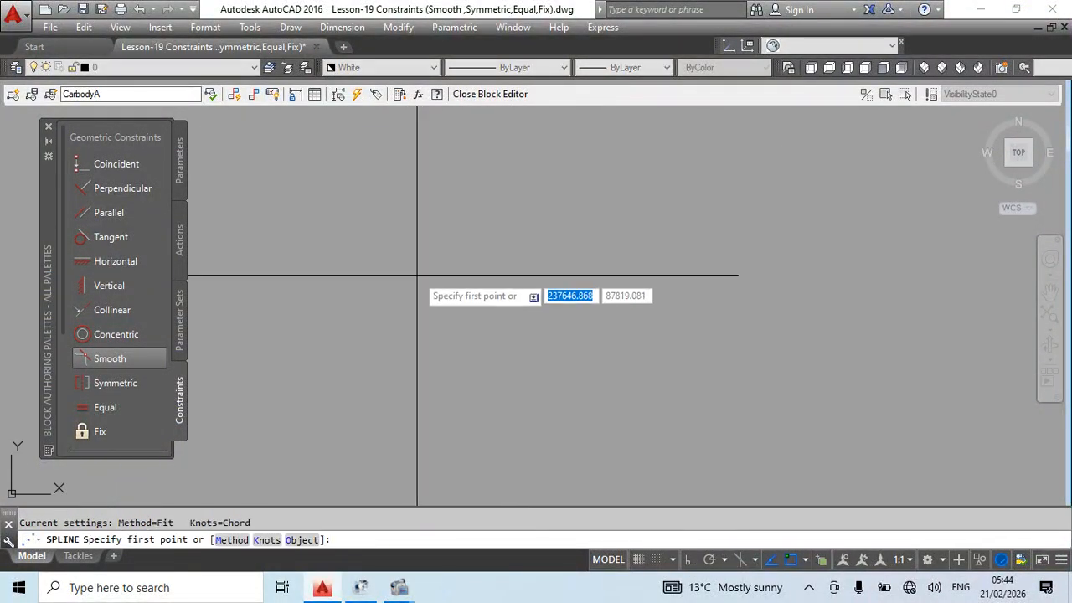
click(417, 275)
click(511, 381)
click(666, 323)
key(Return)
middle_drag(707, 422, 568, 407)
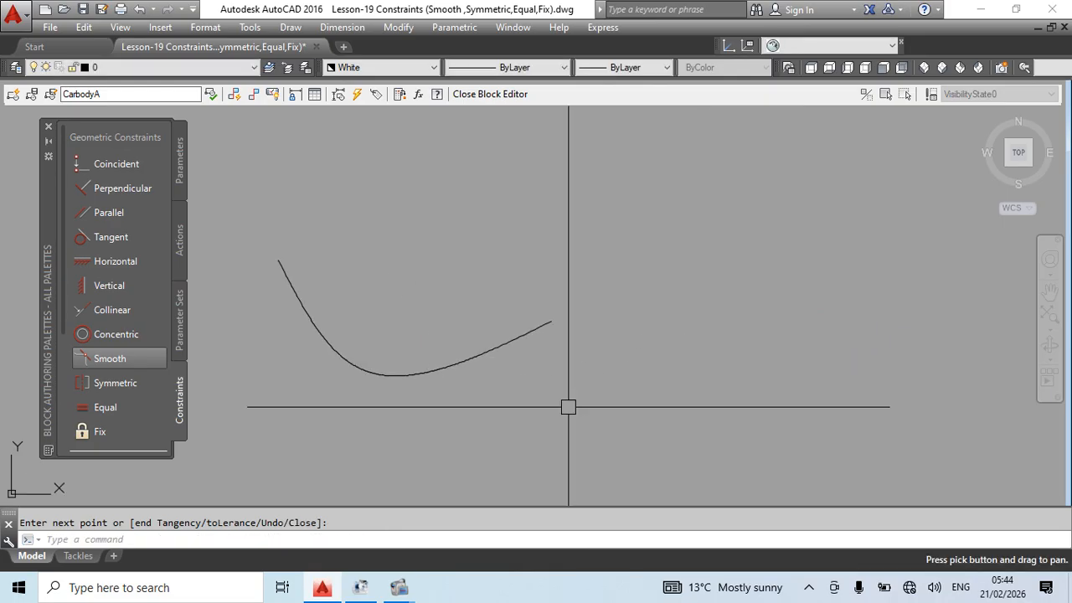
text(l)
key(Return)
click(550, 321)
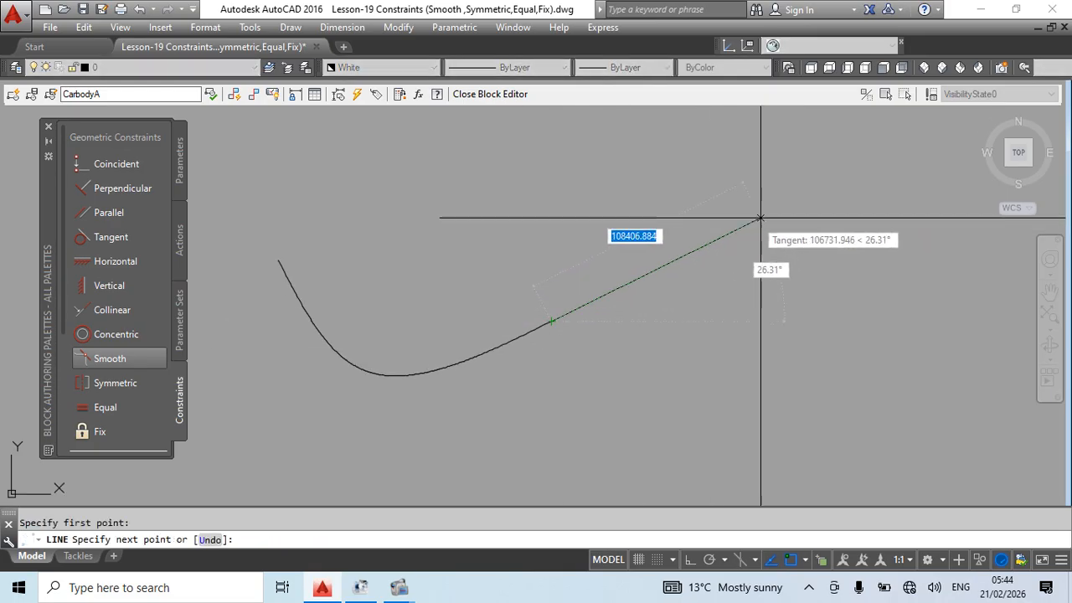
key(Escape)
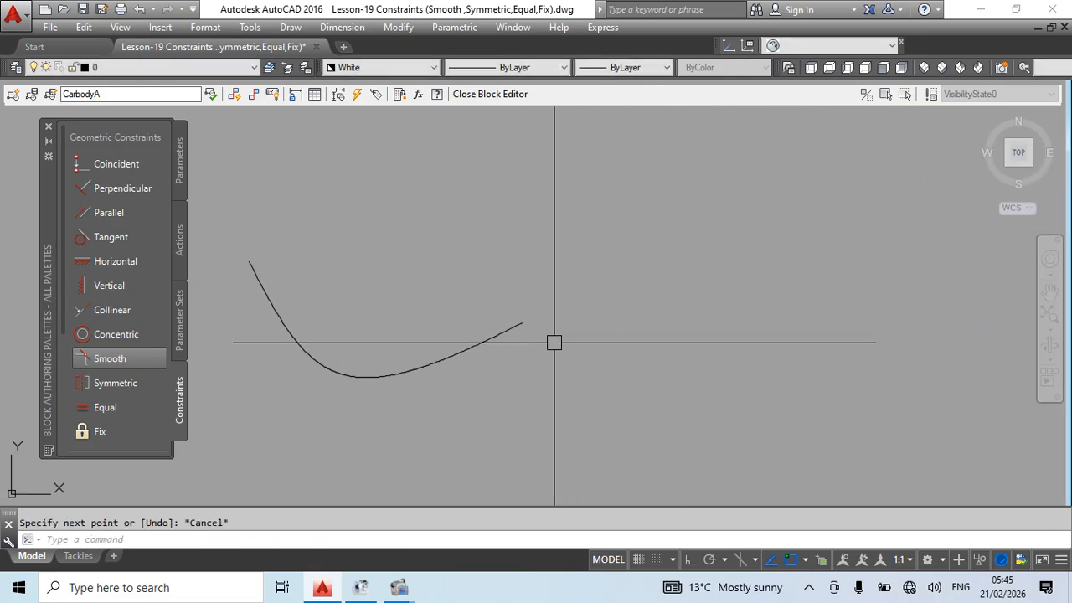
Draw a line starting just off the spline's right end and sloping gently down to the right
key(Return)
click(537, 344)
click(944, 420)
key(Escape)
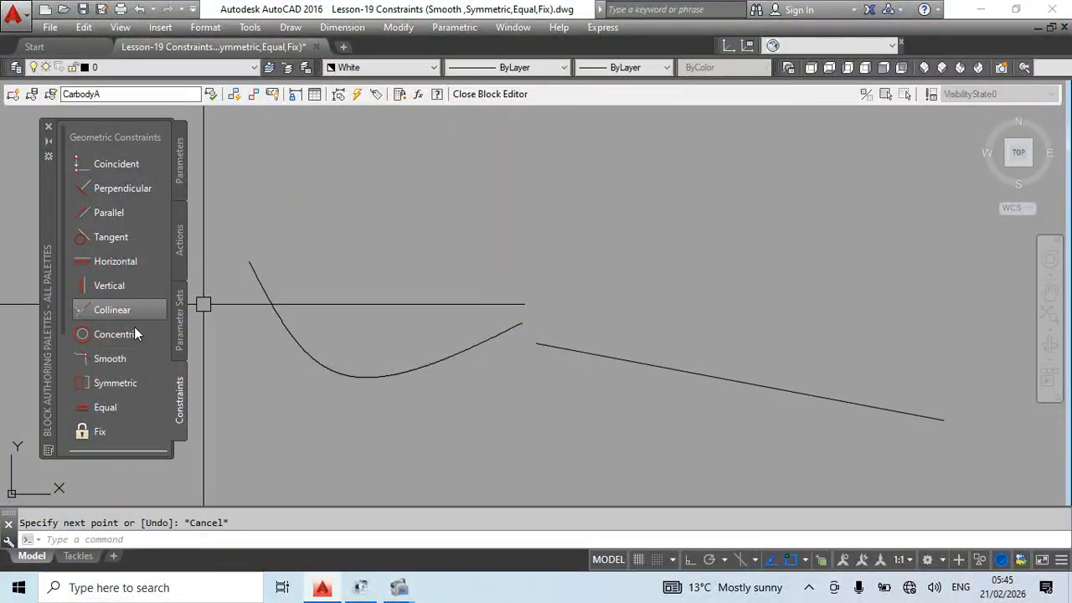
Apply a Smooth constraint between the right end of the spline and the near end of the line
click(110, 359)
click(502, 329)
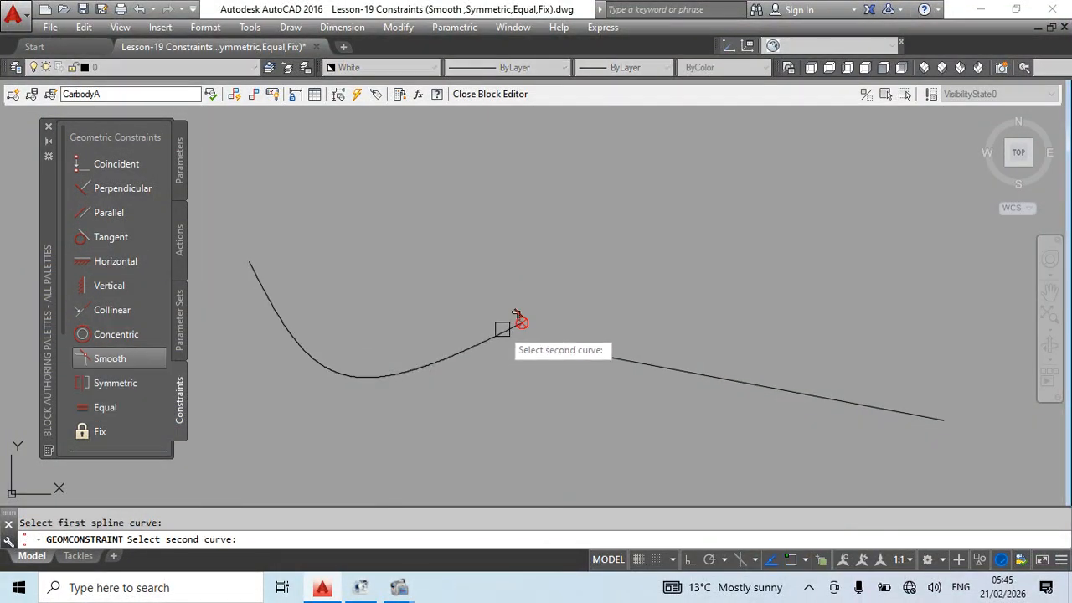
click(550, 350)
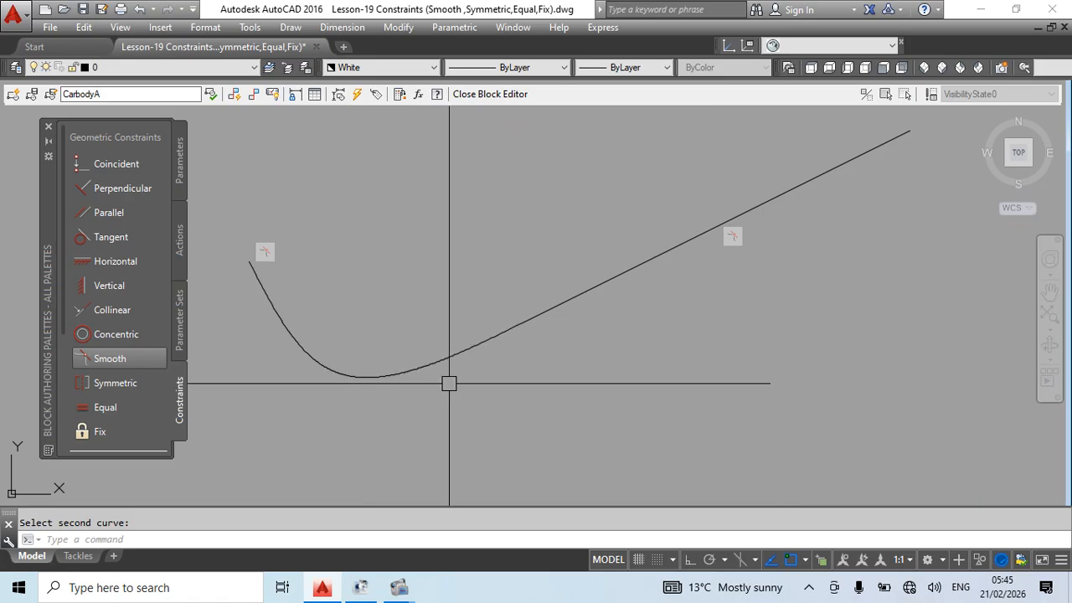
Erase the spline together with the line joined to it
scroll(449, 383, down, 3)
middle_drag(570, 342, 761, 323)
key(Escape)
click(763, 350)
click(500, 236)
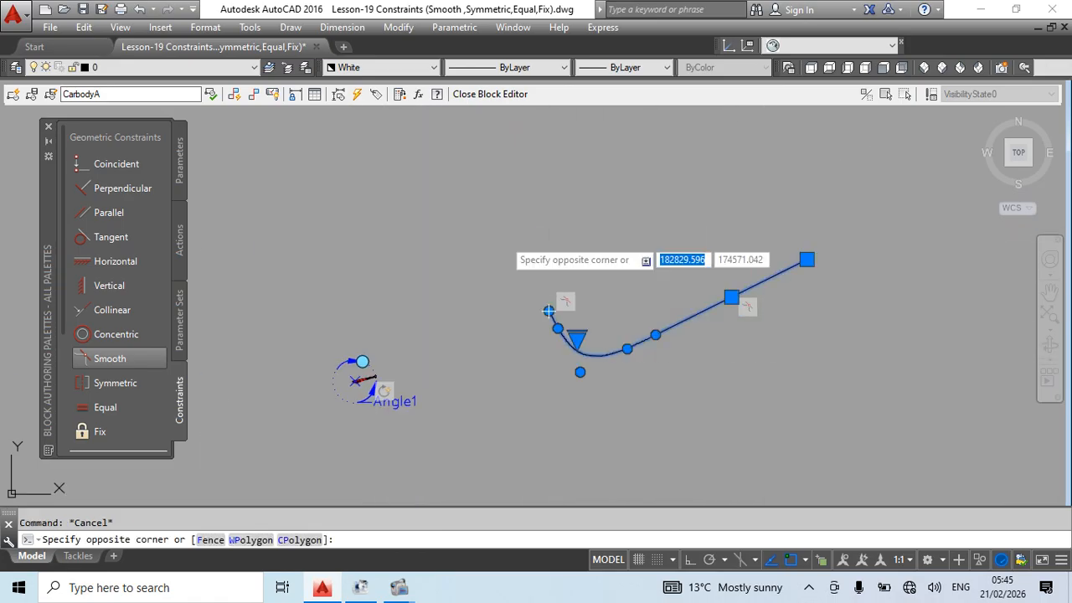
key(Return)
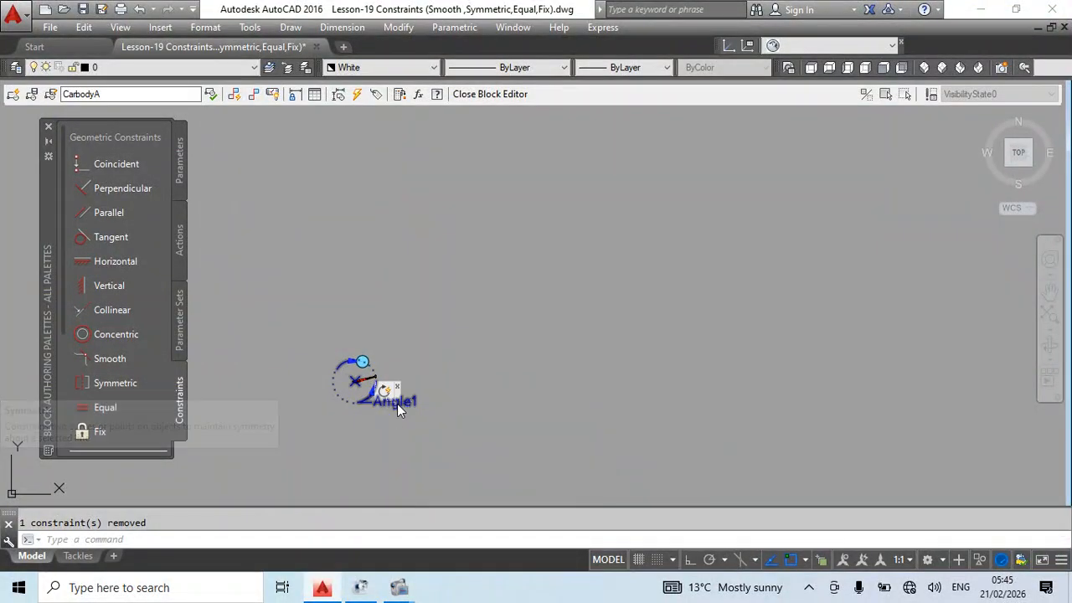
Draw a small circle in the empty area to the right of the boom and its Angle1 parameter
scroll(425, 410, up, 2)
middle_drag(424, 409, 526, 429)
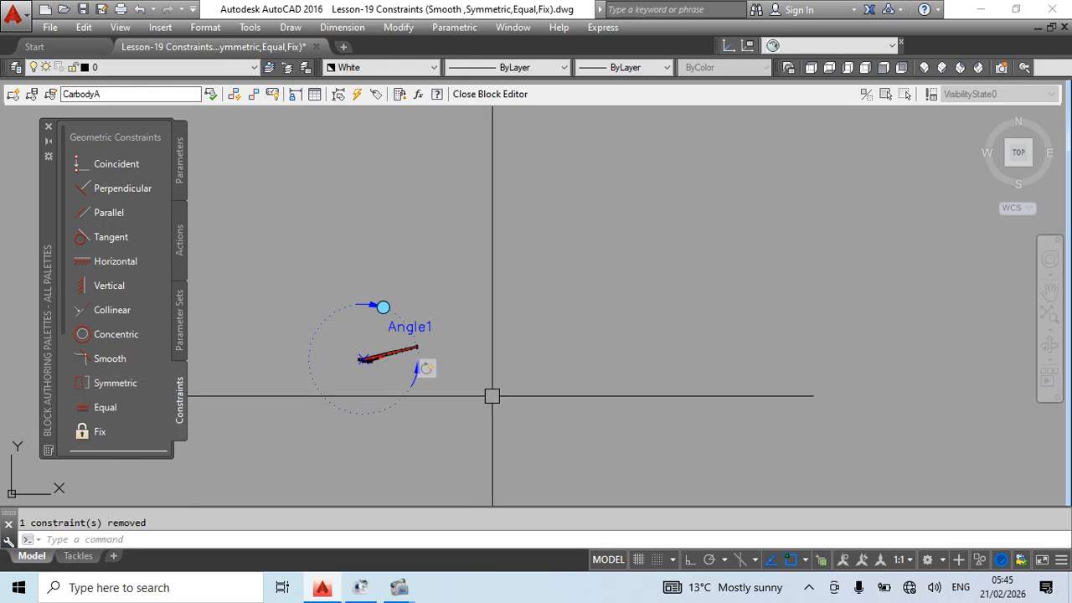
key(Escape)
middle_drag(562, 321, 429, 338)
middle_drag(513, 324, 423, 367)
text(c)
key(Return)
click(452, 348)
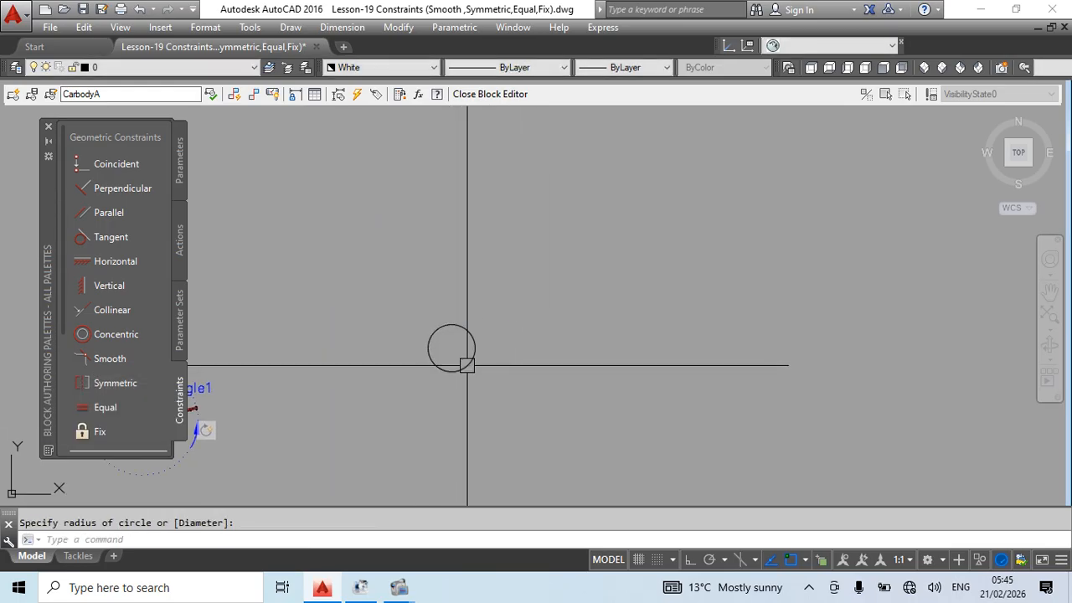
Draw a vertical line to the right of the circle with Ortho on, extending above and below it
key(Return)
click(556, 274)
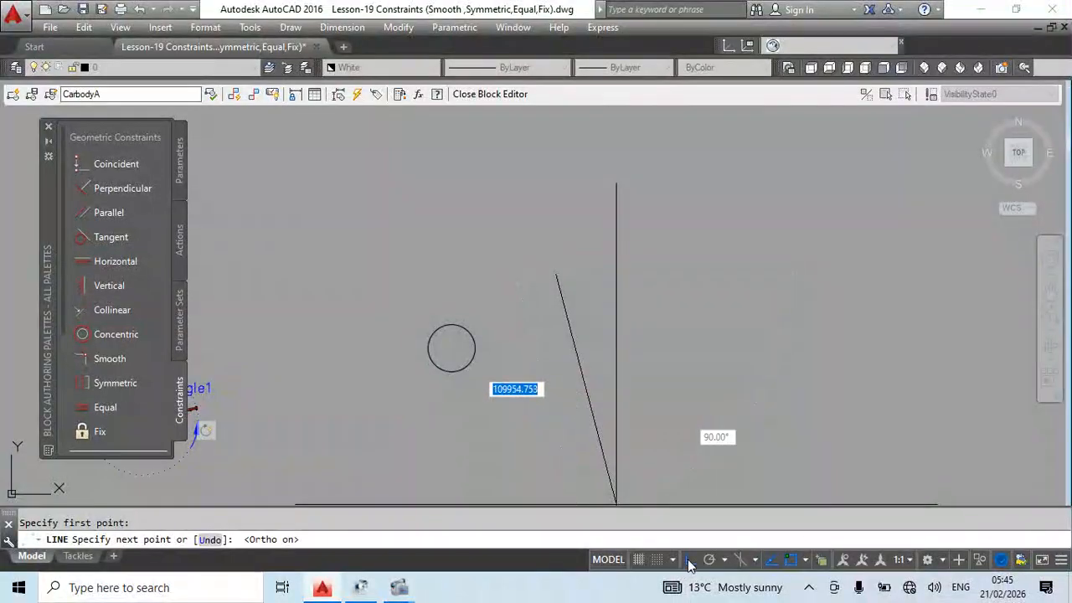
click(555, 453)
key(Escape)
Mirror the circle across the vertical line, keeping the original
click(499, 323)
click(445, 386)
key(Return)
click(556, 316)
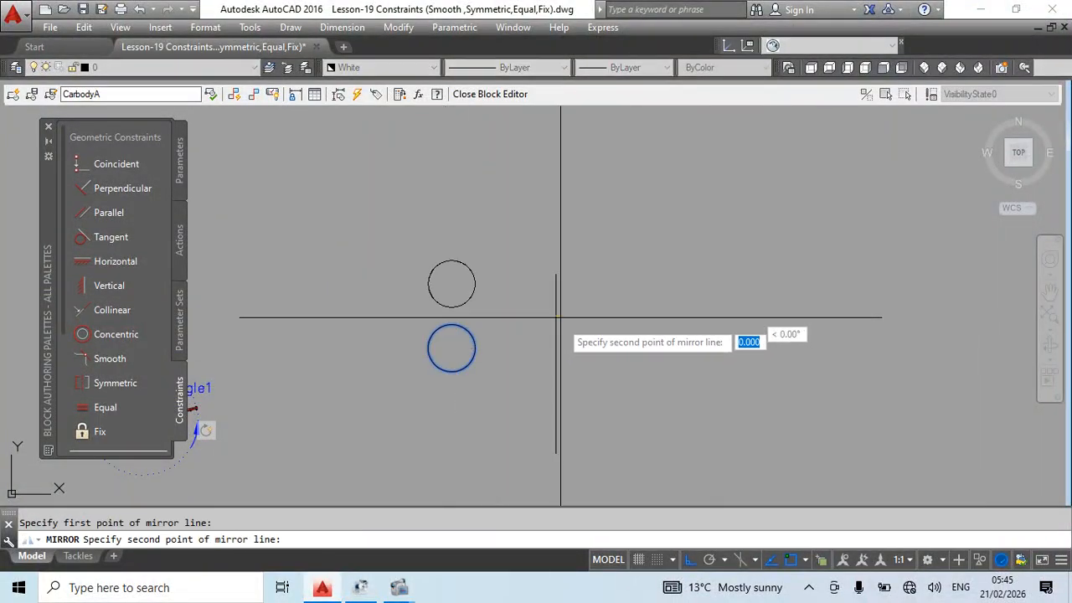
click(555, 353)
key(Return)
middle_drag(519, 387, 502, 408)
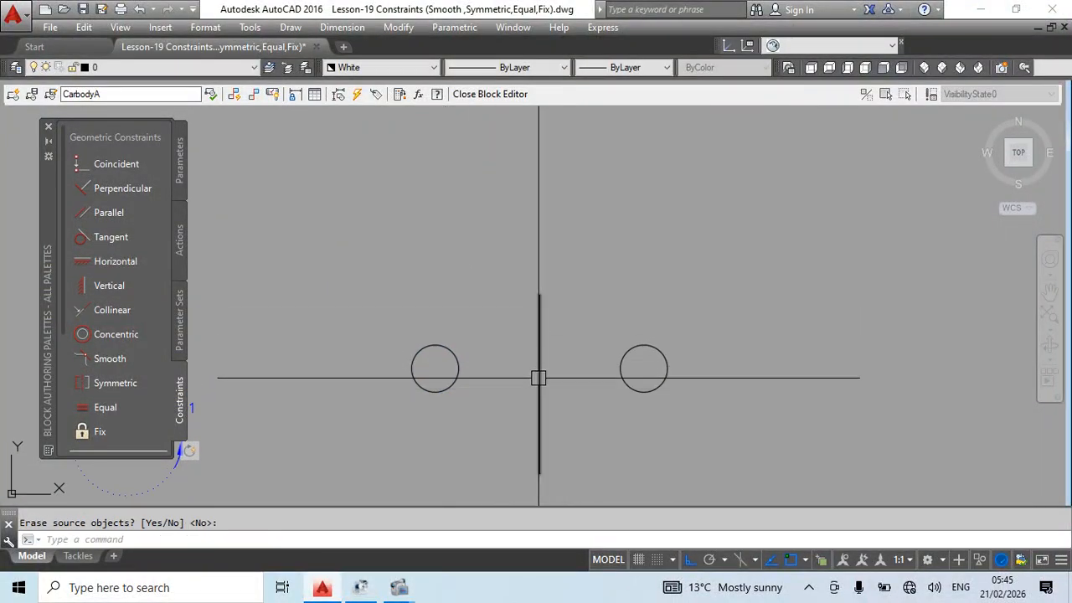
Draw a small upright rectangle in the empty area above and to the right of the circles
text(re)
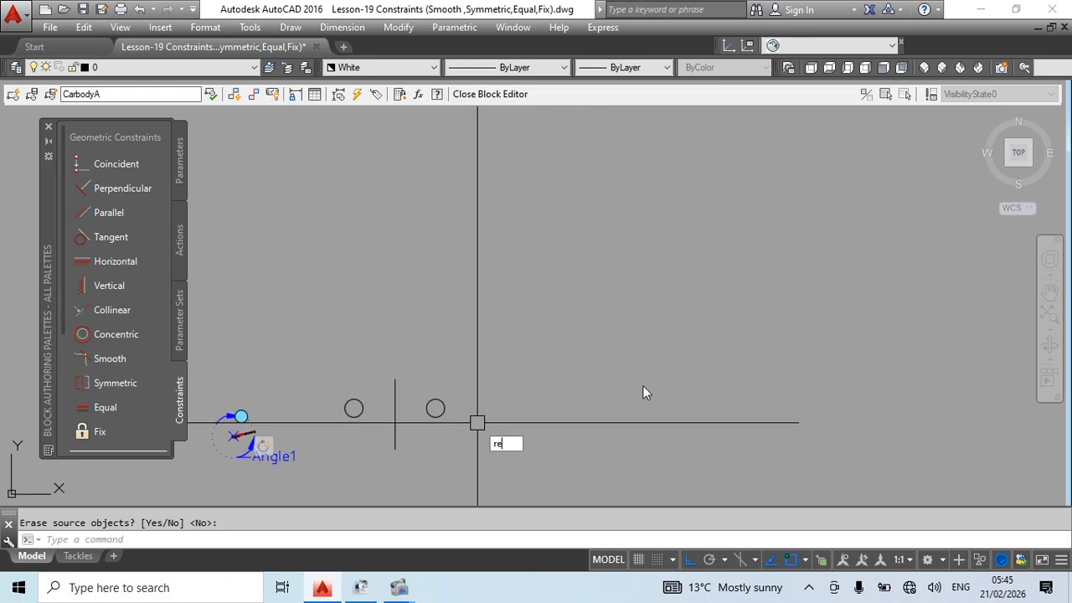
text(c)
key(Return)
click(621, 269)
Draw a long vertical line to the left of the rectangle as its mirror axis
text(l)
click(567, 192)
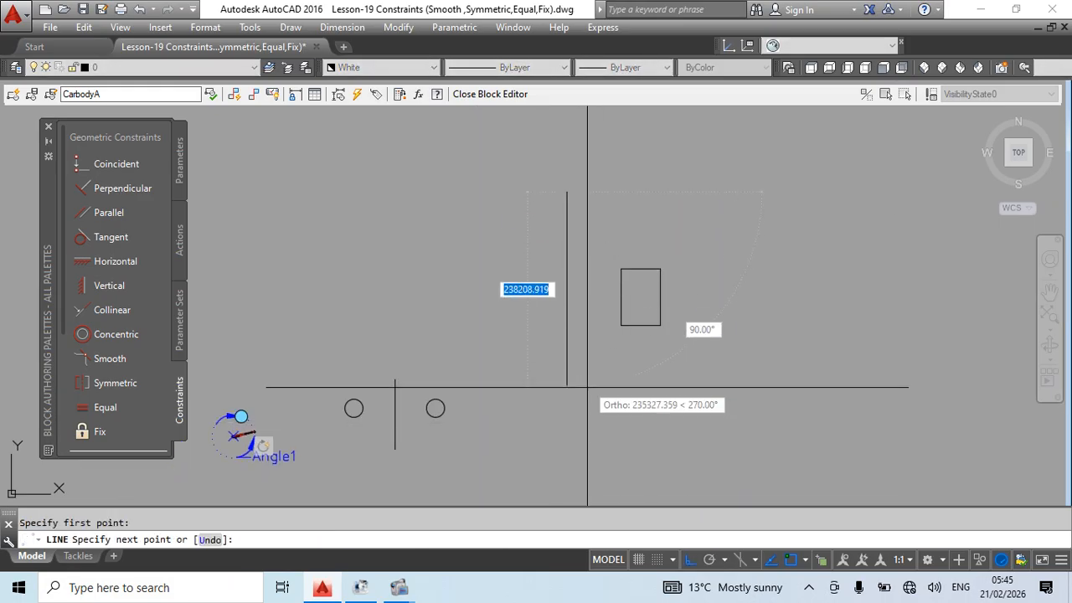
click(586, 389)
key(Escape)
Mirror the rectangle across the long vertical line, keeping the original
click(730, 258)
click(608, 388)
text(mi)
key(Return)
click(568, 248)
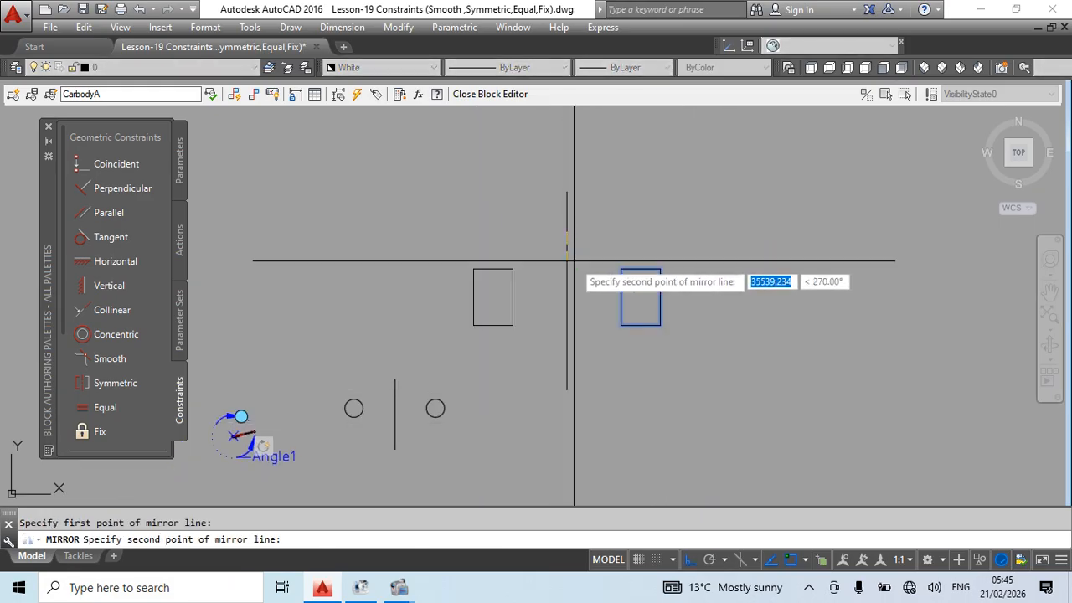
click(569, 310)
key(Return)
Draw four connected lines inside the right rectangle, from its top edge via its left edge and interior to the lower-left corner
middle_drag(540, 281, 503, 369)
scroll(556, 271, up, 2)
scroll(552, 328, up, 2)
text(l)
click(531, 321)
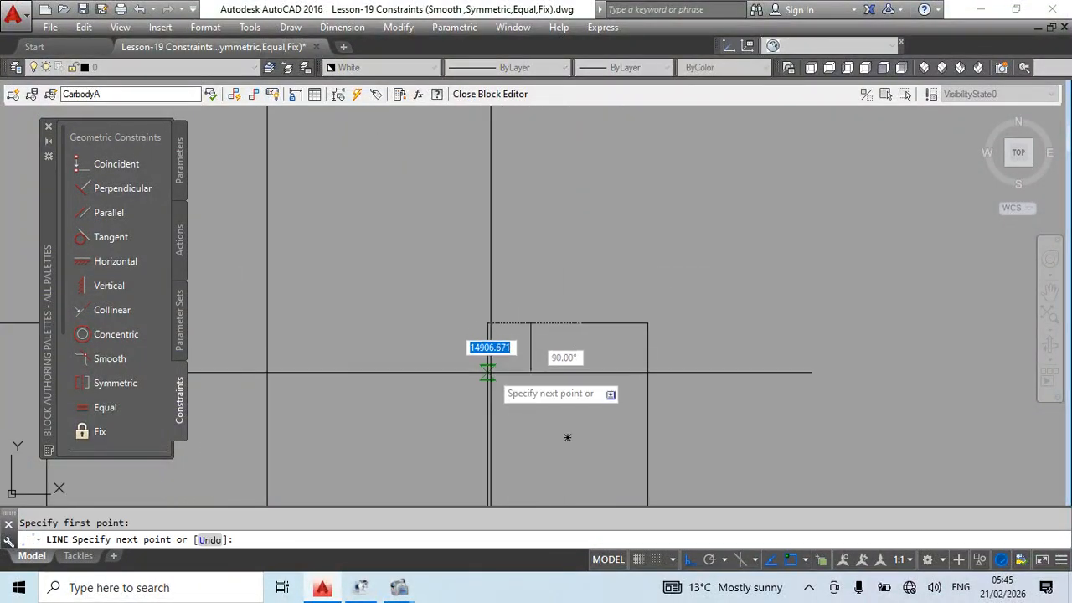
click(488, 372)
middle_drag(531, 419, 533, 308)
click(570, 327)
click(527, 413)
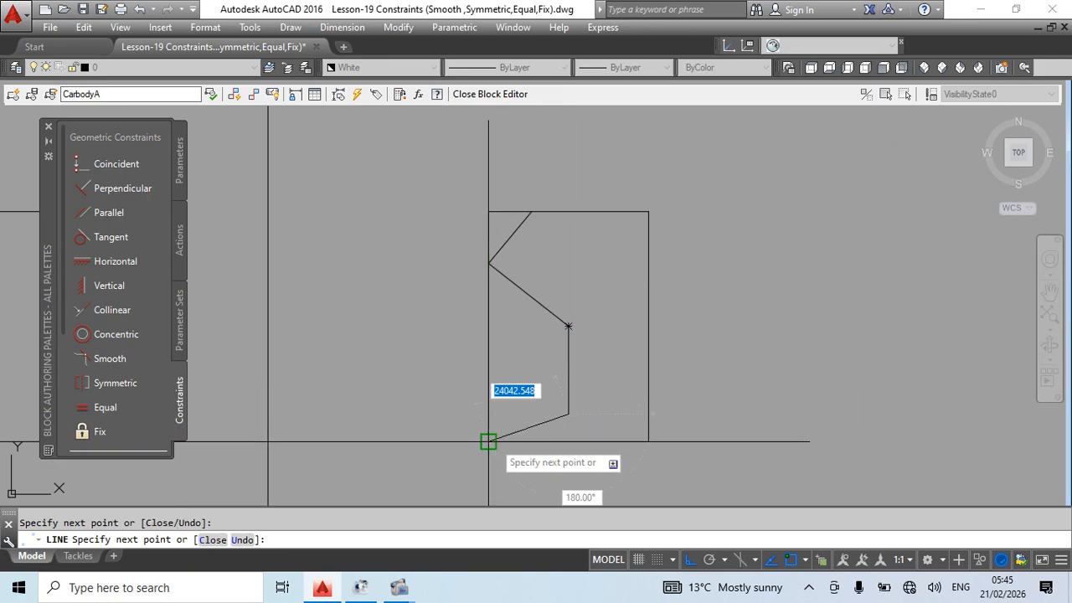
click(489, 442)
key(Escape)
Move the right rectangle and its inner lines straight up
click(716, 299)
click(470, 436)
scroll(475, 382, down, 4)
text(m)
key(Return)
click(601, 436)
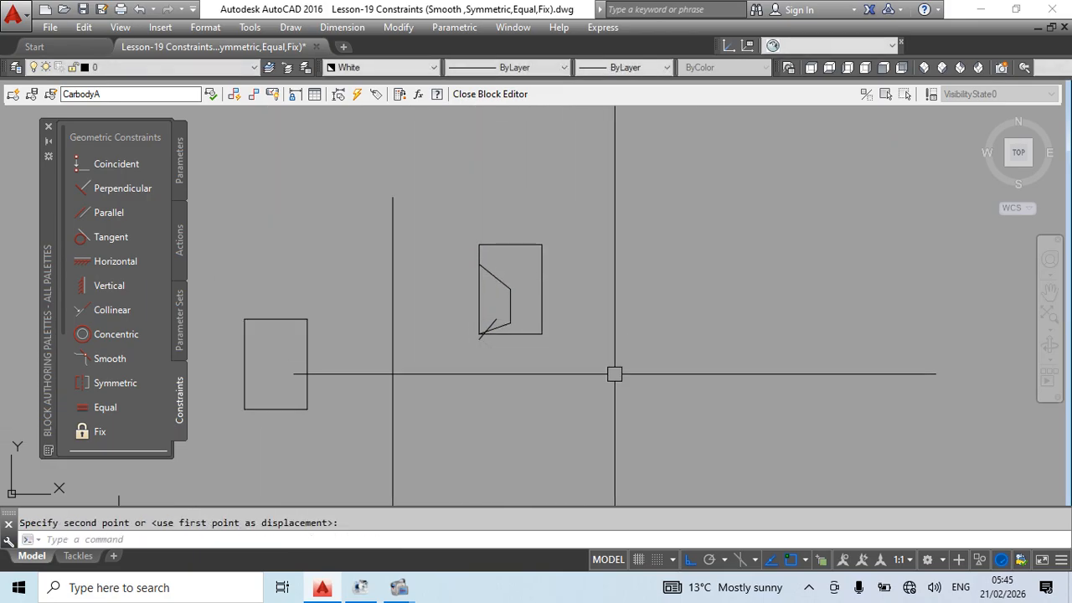
Mirror the raised rectangle and its inner lines across the long vertical line
middle_drag(261, 287, 372, 317)
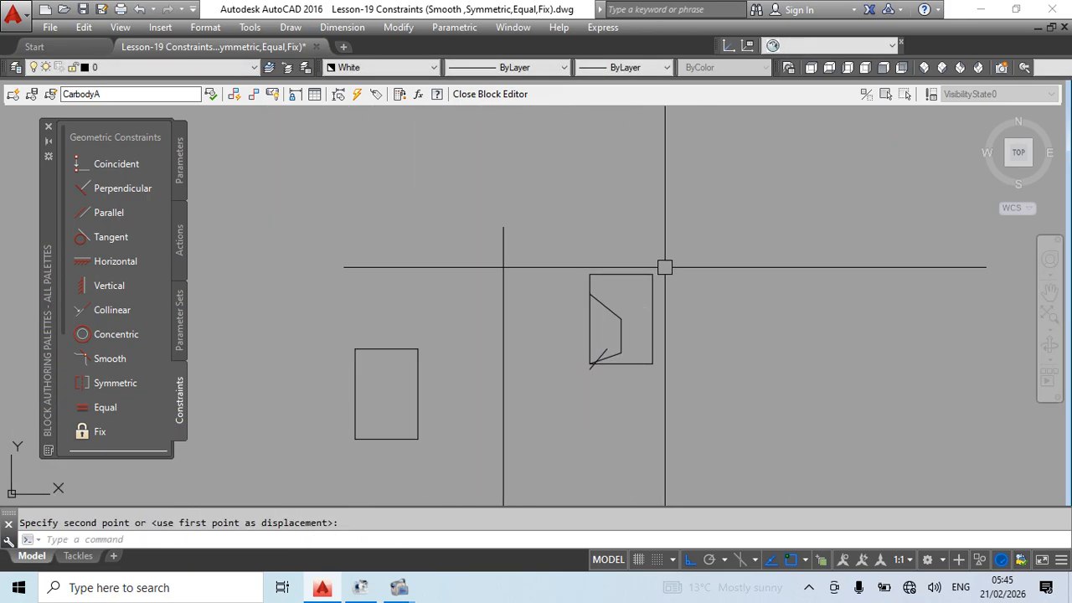
click(565, 239)
click(677, 391)
text(mi)
key(Return)
click(502, 286)
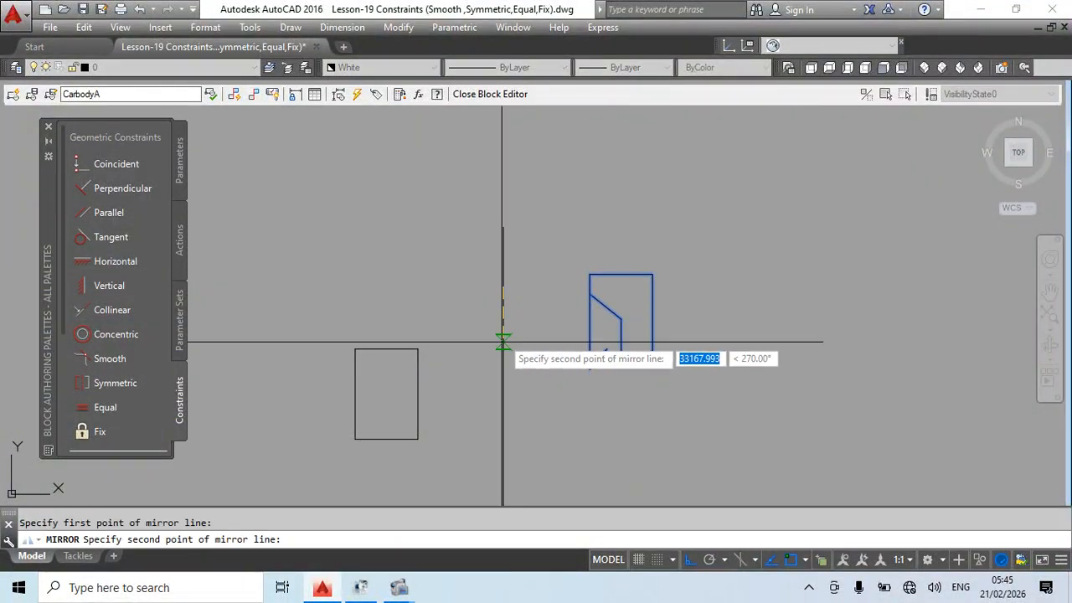
click(502, 342)
key(Return)
Erase the rectangles, their inner lines and the long vertical line, leaving the two circles and their axis
scroll(654, 289, down, 4)
click(759, 230)
click(519, 368)
key(Delete)
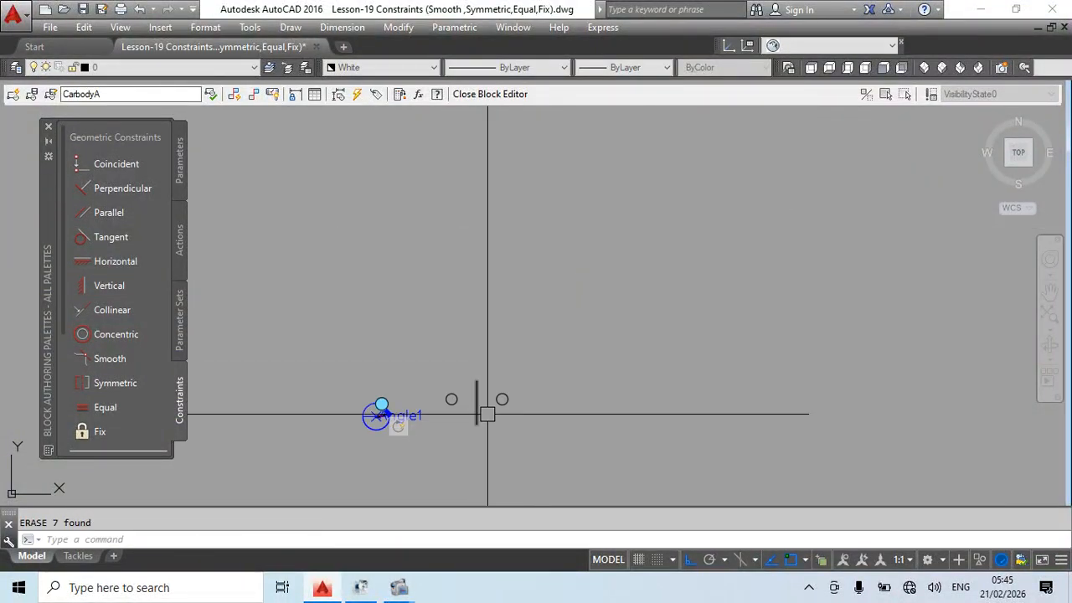
Apply a Symmetric constraint to the two circles with the vertical line between them as symmetry line
scroll(494, 406, up, 4)
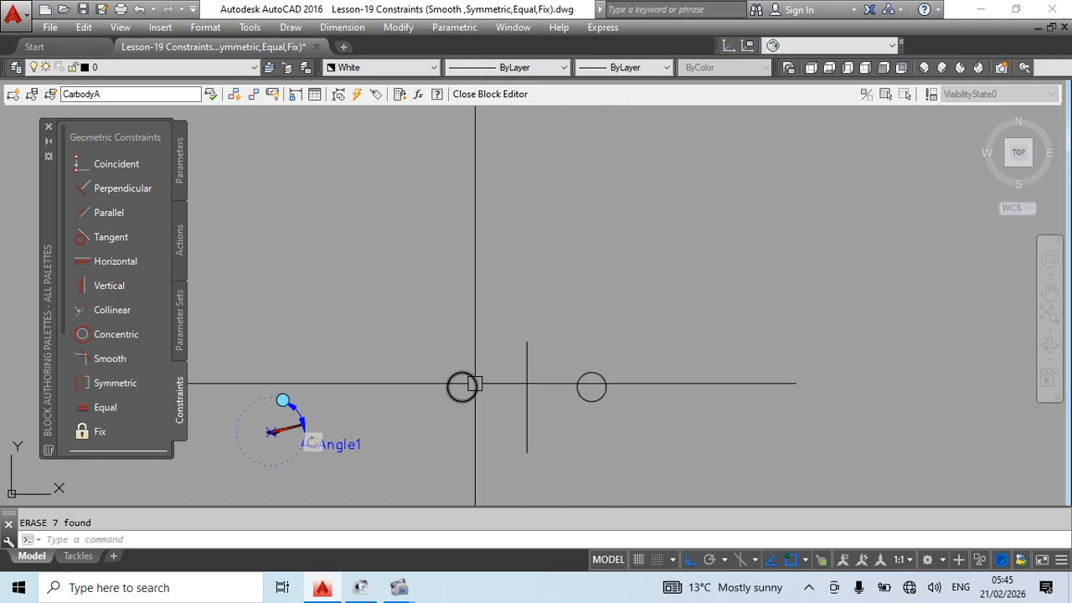
click(113, 384)
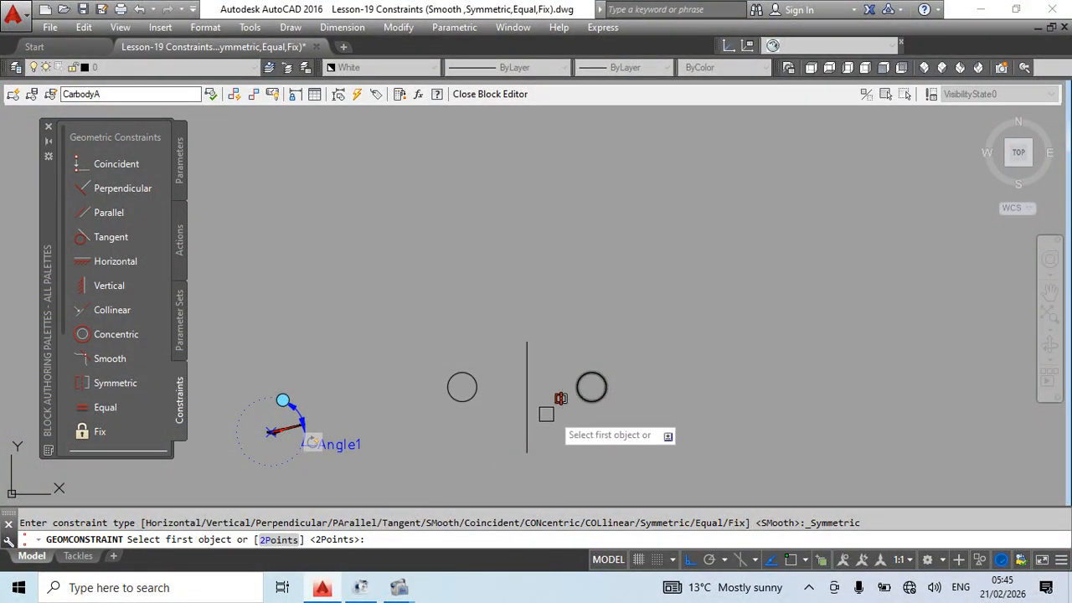
click(461, 391)
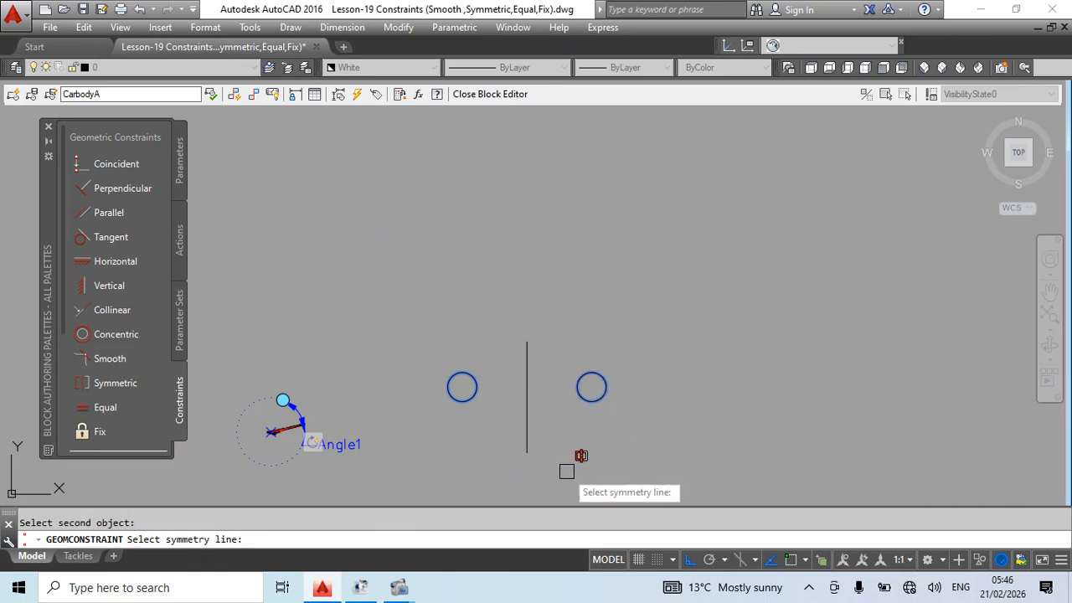
click(527, 390)
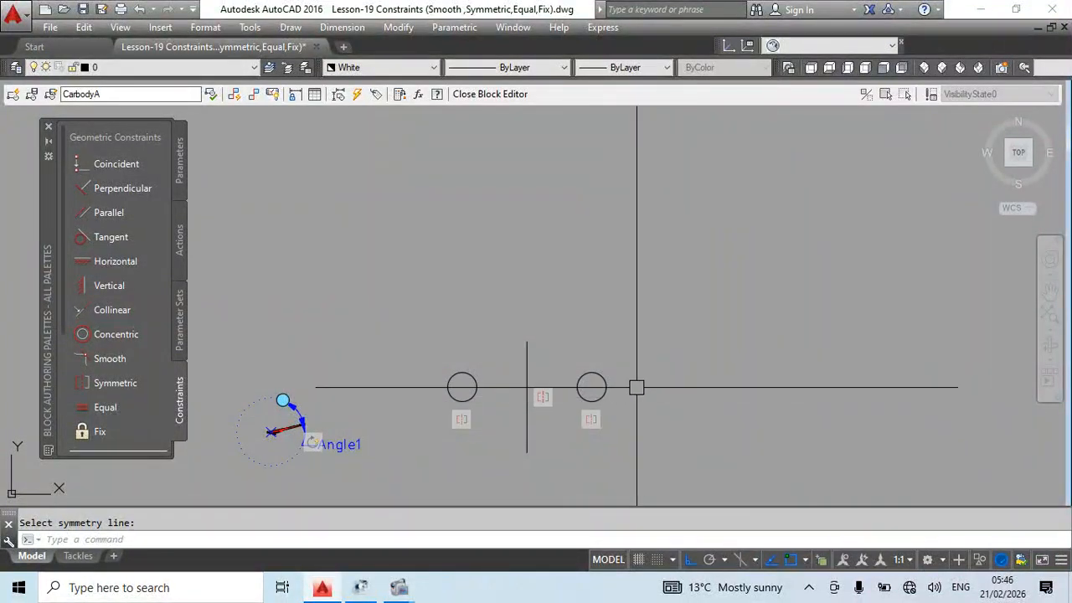
Move the right circle straight up, above the symmetry line, to test the constraint
middle_drag(677, 422, 652, 408)
text(m)
key(Return)
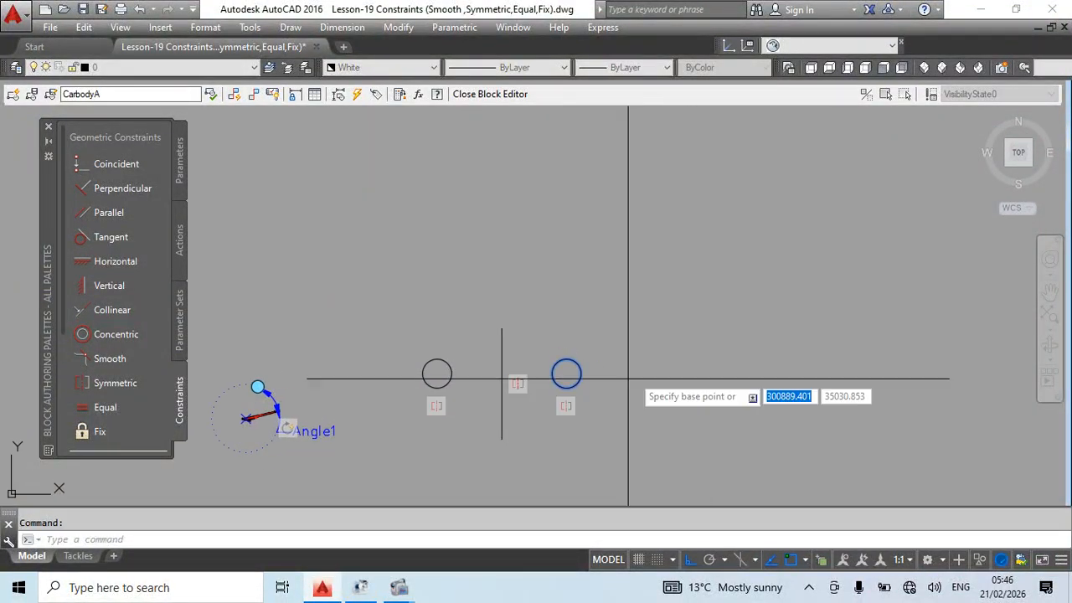
click(695, 436)
click(645, 326)
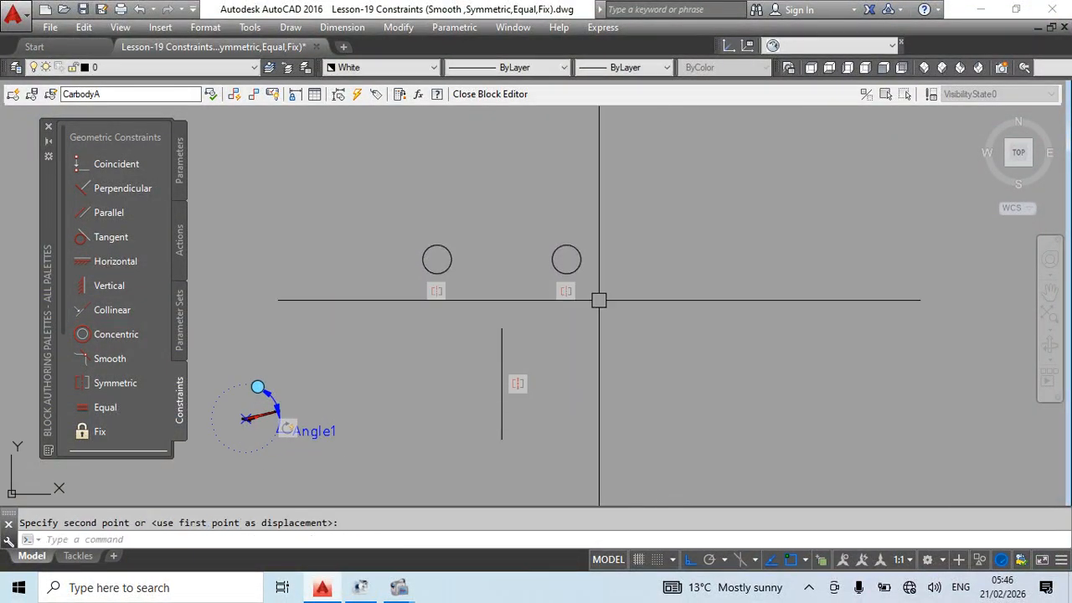
Move the right circle horizontally, far away from the symmetry line
click(580, 261)
text(m)
key(Return)
click(603, 293)
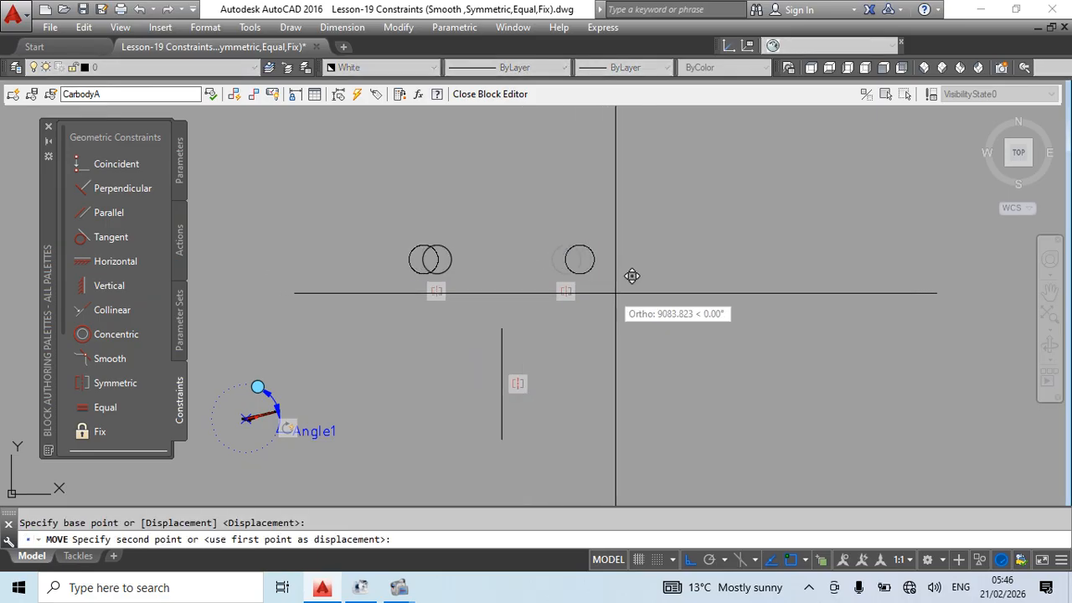
click(797, 303)
middle_drag(819, 371, 821, 348)
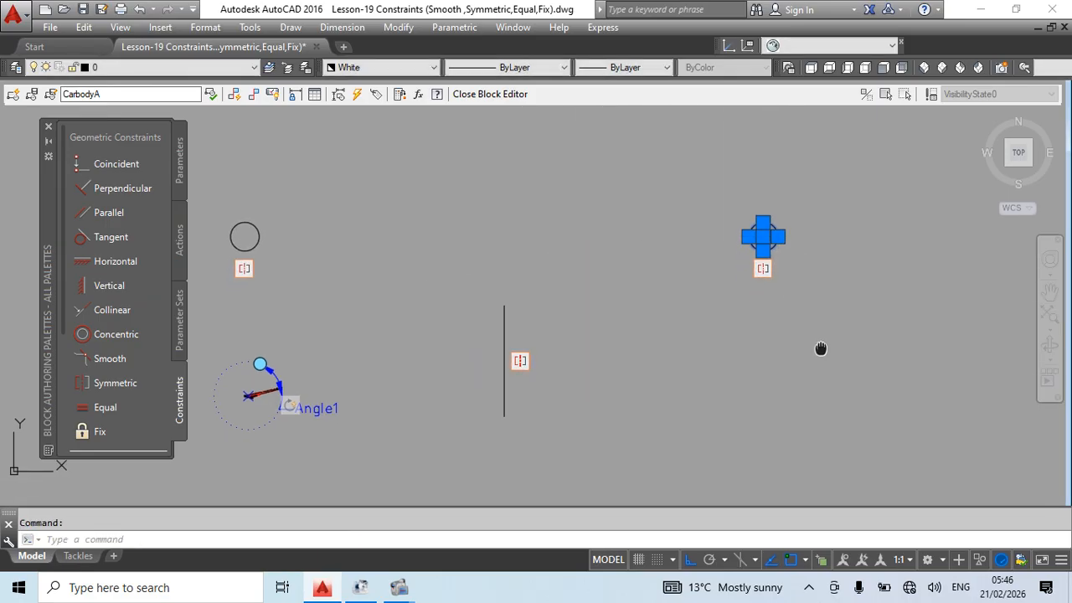
text(m)
key(Return)
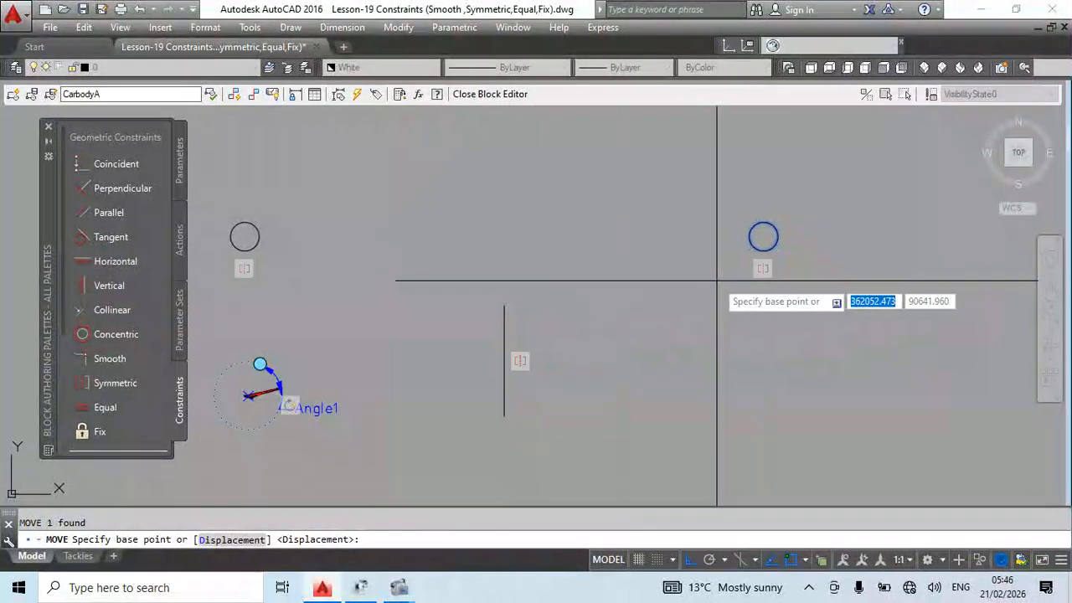
click(796, 326)
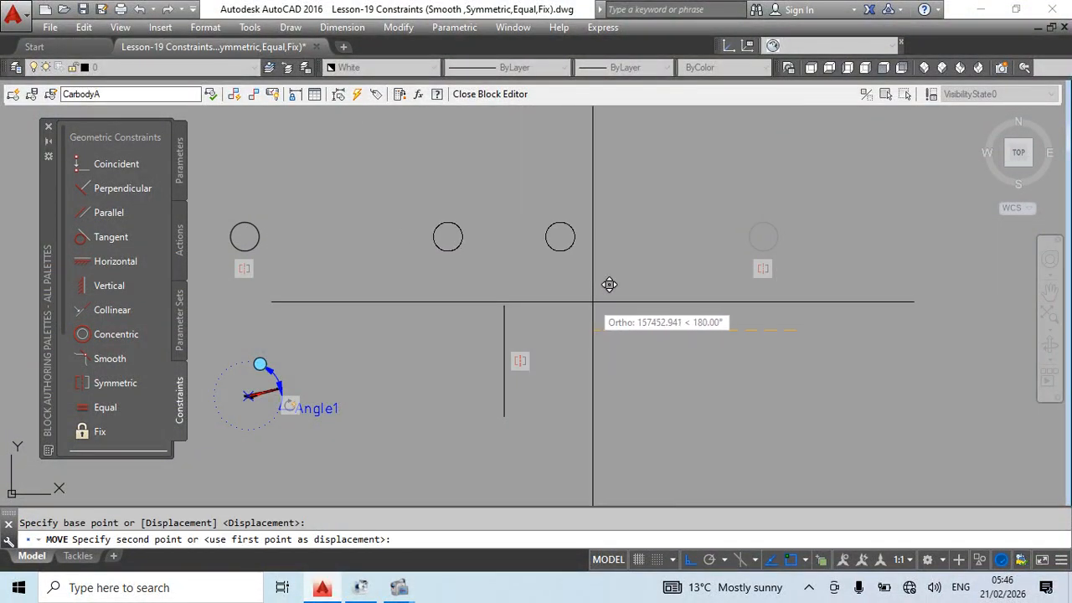
key(Escape)
Set the right circle's color to Red
click(763, 237)
click(695, 205)
click(363, 70)
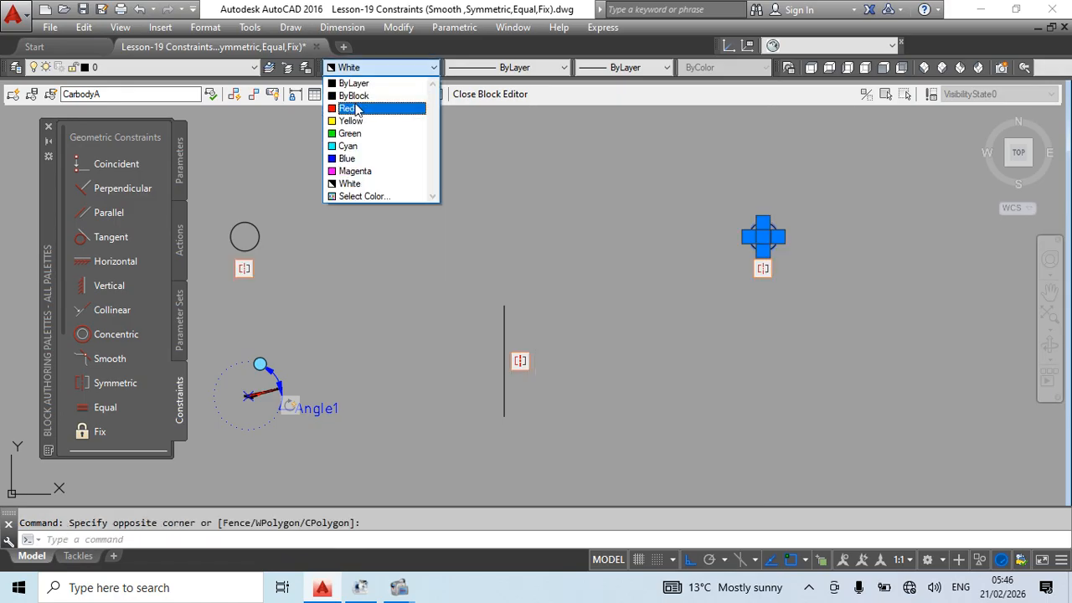
click(348, 105)
key(Escape)
Move the red circle horizontally across the symmetry line to its left side
text(m)
key(space)
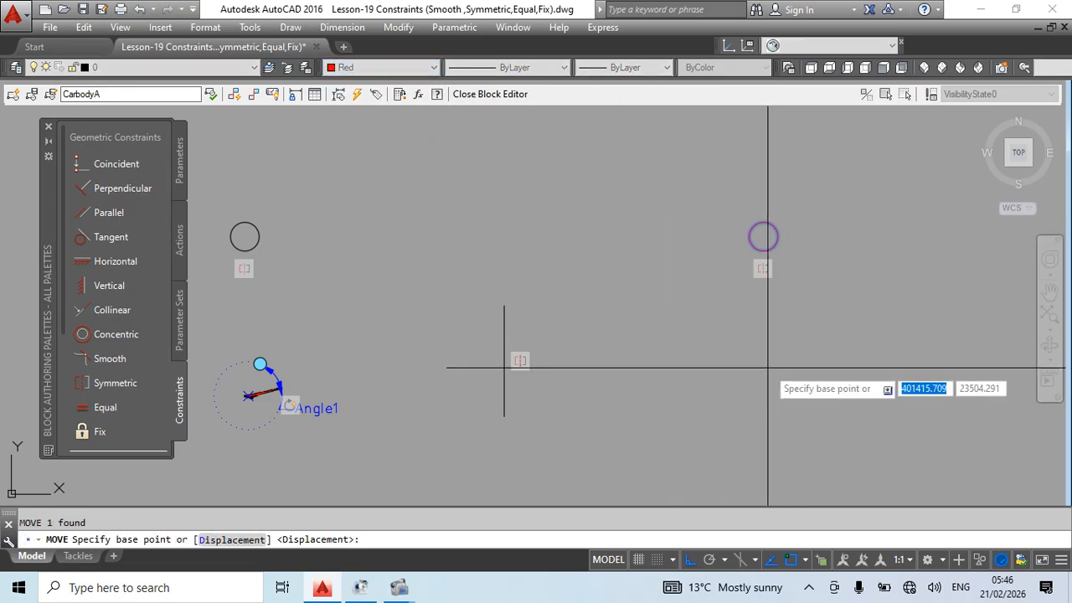
click(770, 368)
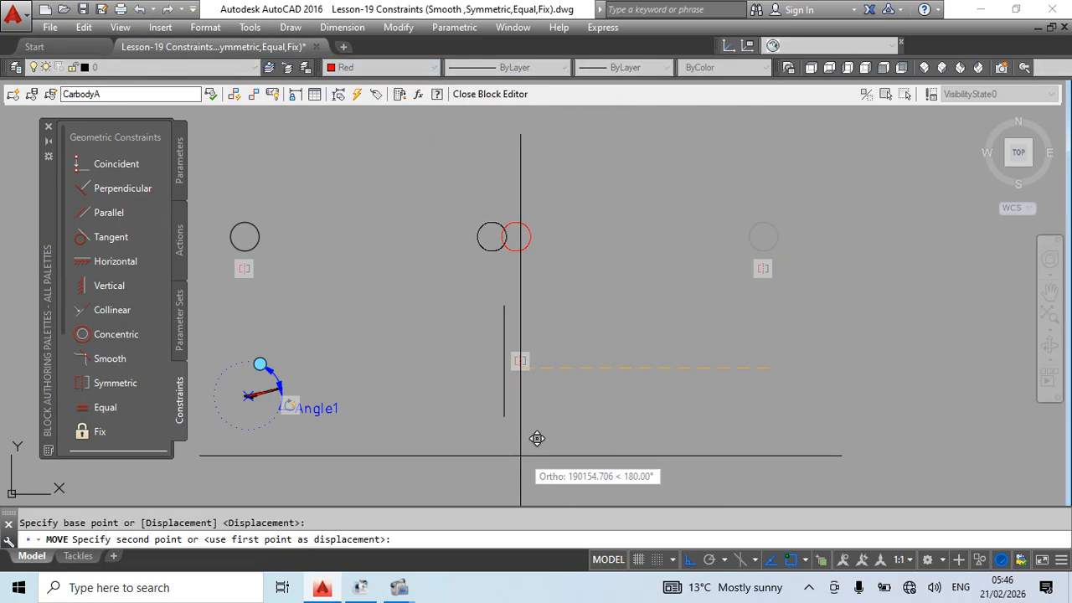
click(517, 362)
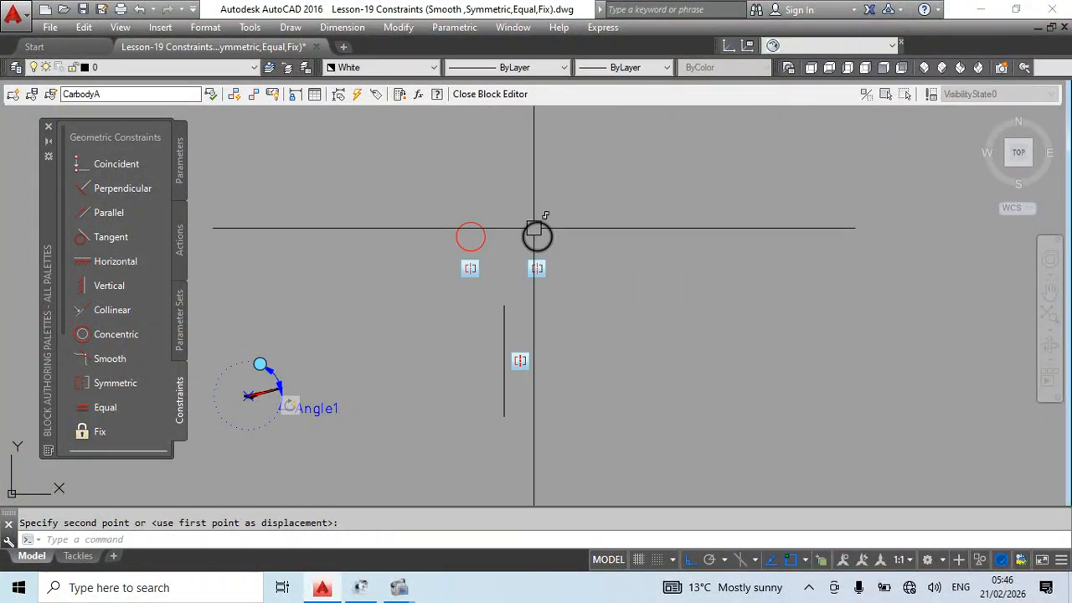
Move the red circle horizontally to the left, farther away from the symmetry line
click(483, 238)
text(m)
key(Return)
click(662, 194)
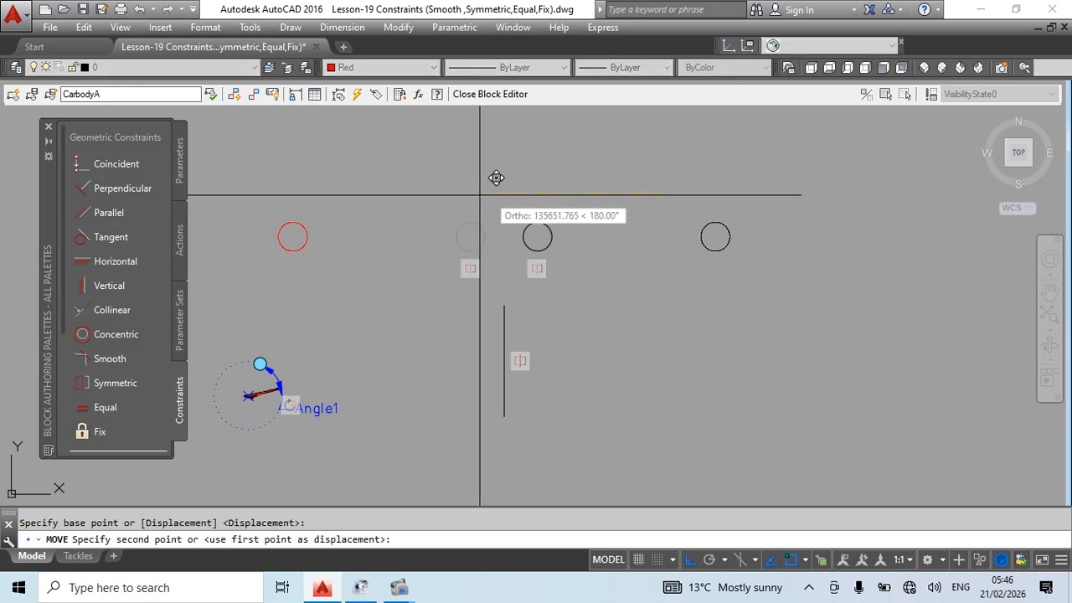
key(Escape)
scroll(539, 248, down, 3)
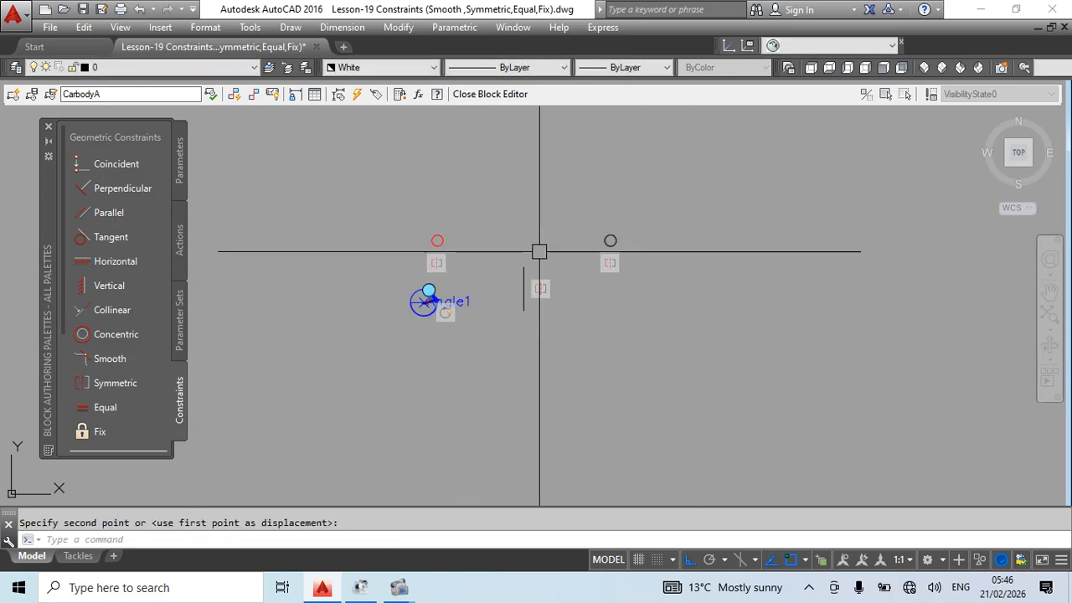
Move the red circle horizontally back to the right, close to the symmetry line
scroll(458, 241, up, 2)
scroll(491, 253, up, 2)
text(m)
key(Return)
click(452, 176)
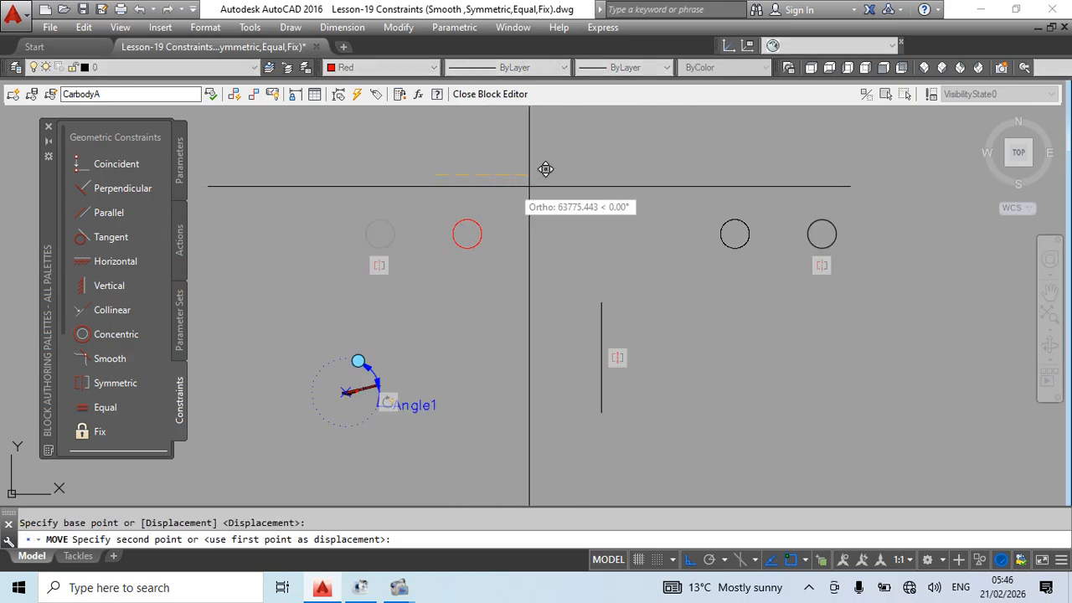
click(643, 179)
Move the black circle straight down so it sits beside the symmetry line
click(627, 233)
text(m)
key(Return)
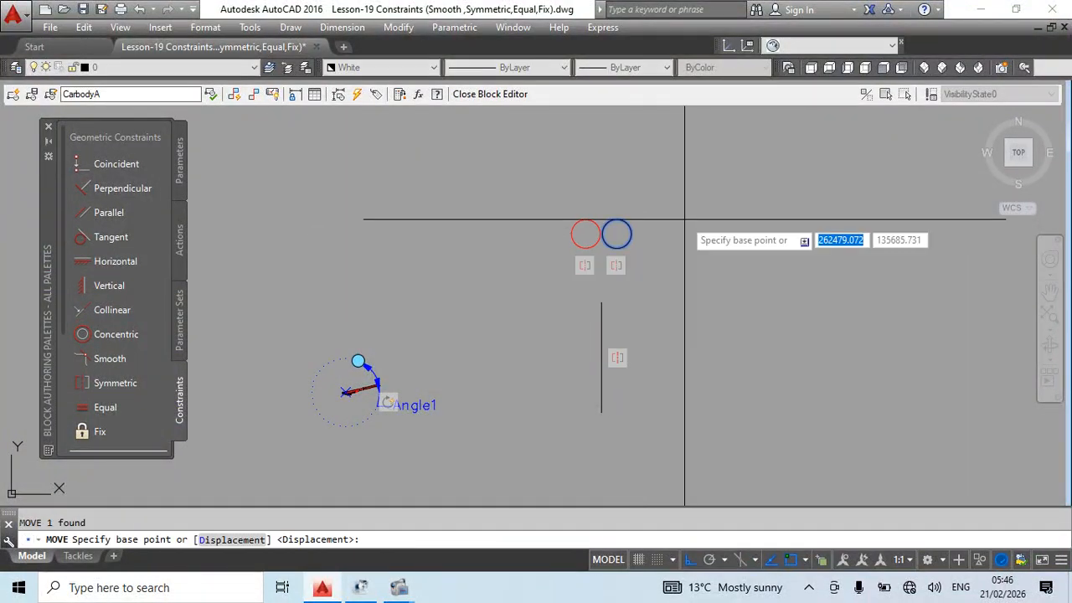
click(685, 220)
key(Escape)
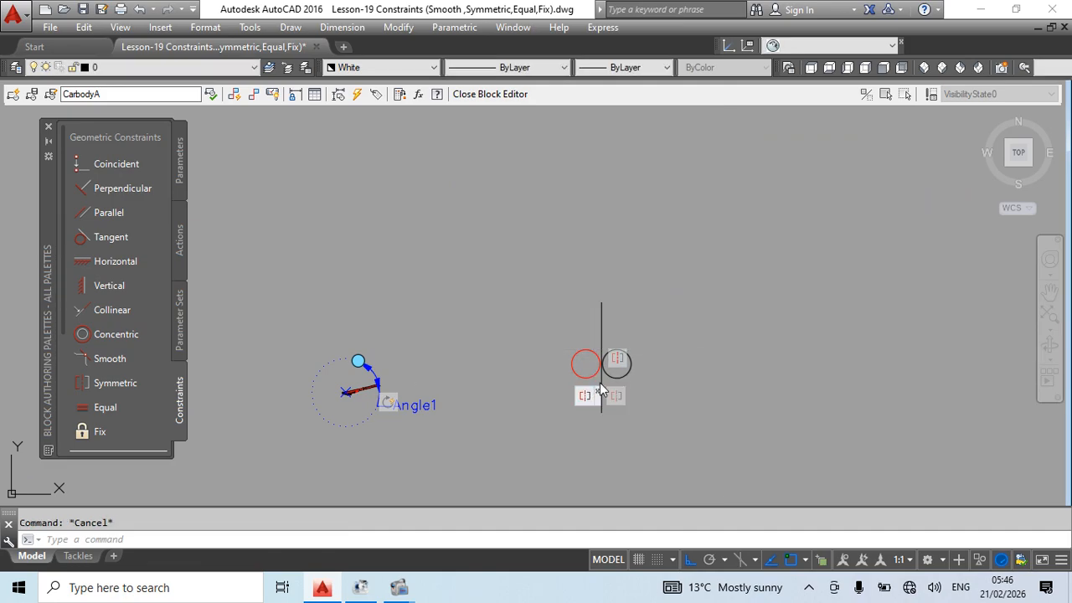
Delete the two symmetric circles together with their vertical symmetry line
click(116, 406)
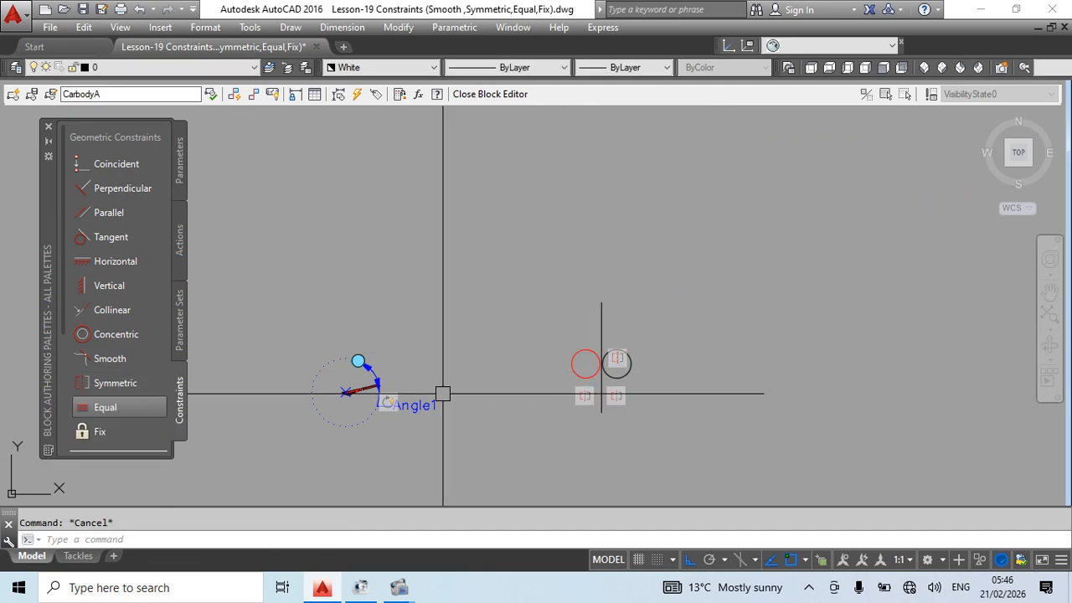
scroll(687, 394, up, 2)
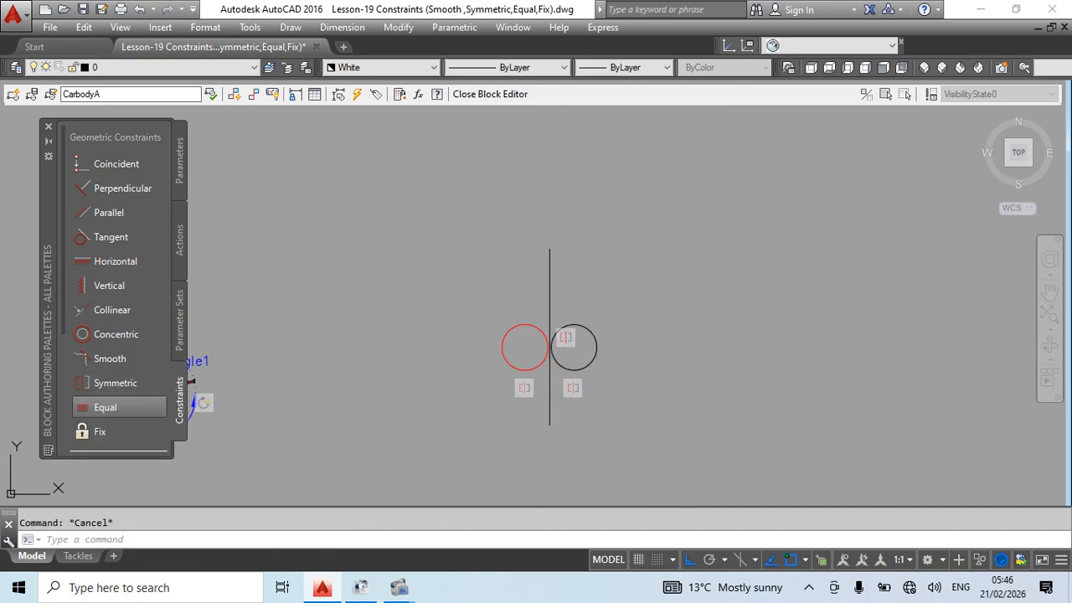
click(697, 263)
click(428, 450)
key(Delete)
Draw a small circle with a radius of about 7224 in the empty area
middle_drag(785, 279, 620, 339)
key(Escape)
text(c)
key(Return)
click(475, 272)
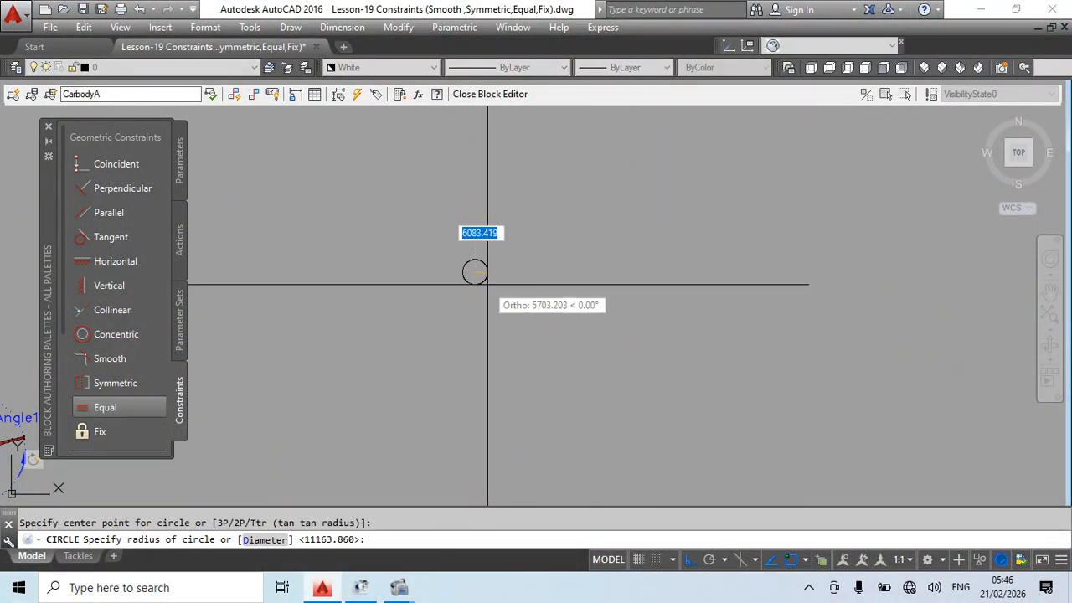
key(Escape)
middle_drag(535, 330, 530, 335)
Draw a vertical line just to the right of the small circle
text(l)
key(Return)
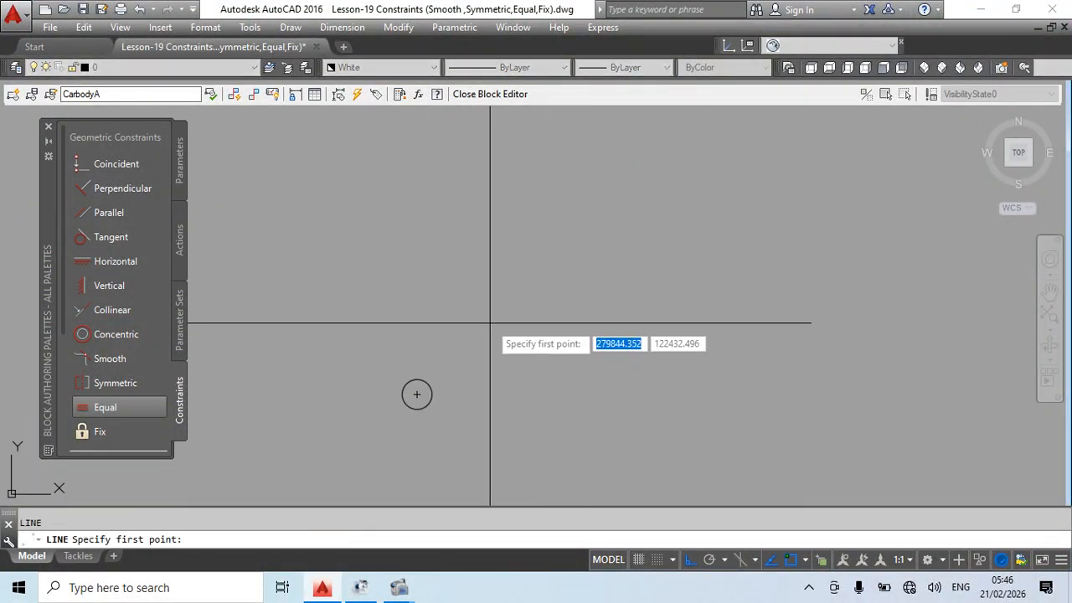
click(489, 321)
middle_drag(489, 462, 493, 349)
click(494, 428)
key(Escape)
click(474, 264)
click(388, 345)
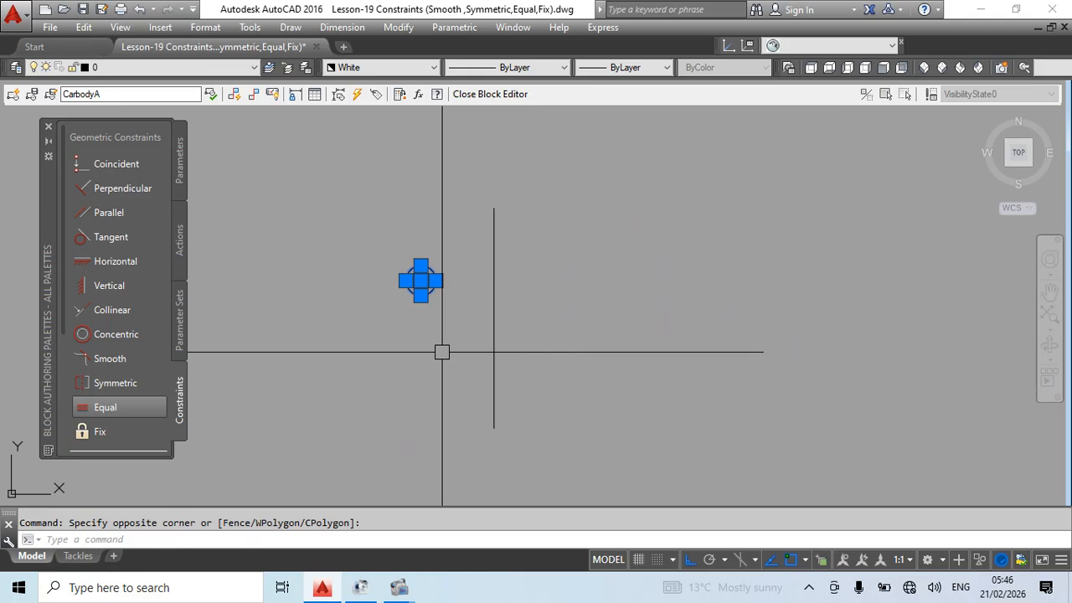
key(Escape)
Draw a long horizontal line to the right of the vertical line
scroll(422, 340, down, 2)
text(l)
key(Return)
click(422, 338)
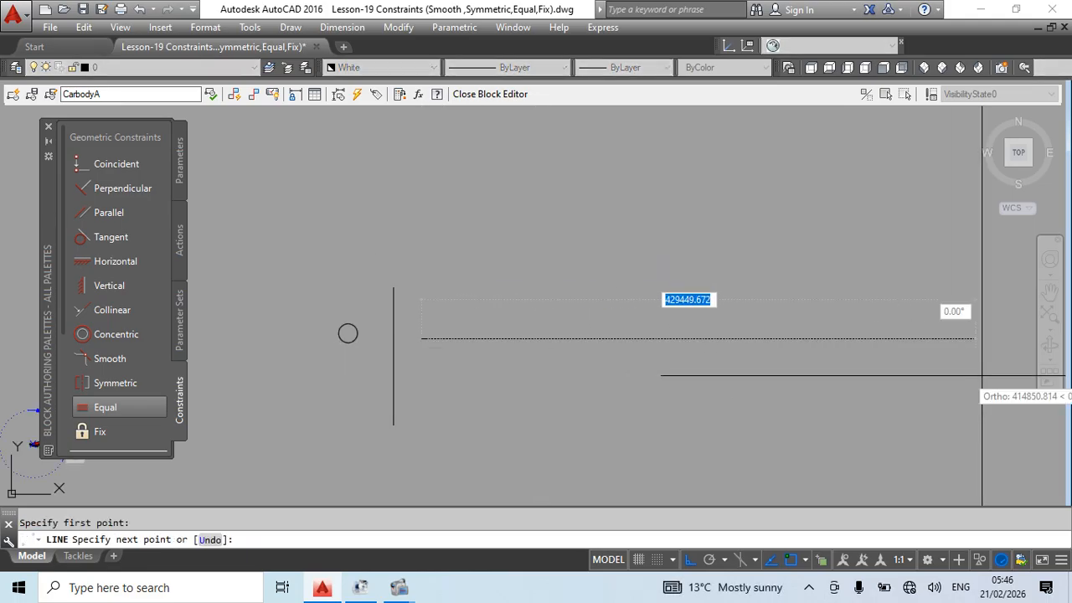
click(690, 343)
key(Escape)
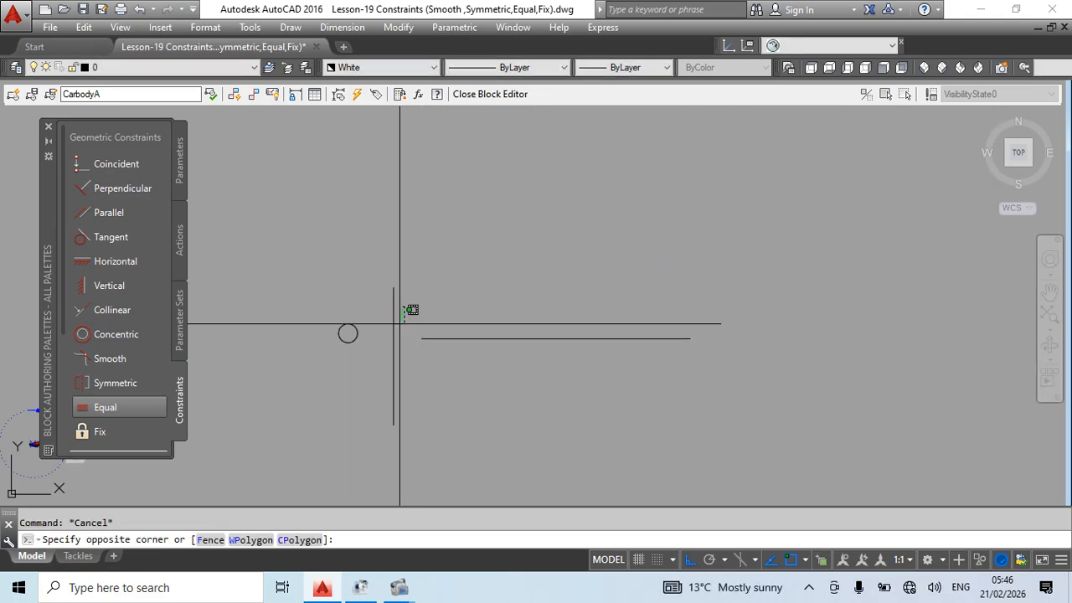
Erase the small circle and the vertical line beside it
click(343, 360)
text(e)
key(Return)
Draw a circle centered on the horizontal line, near its left end
text(c)
key(Return)
click(457, 374)
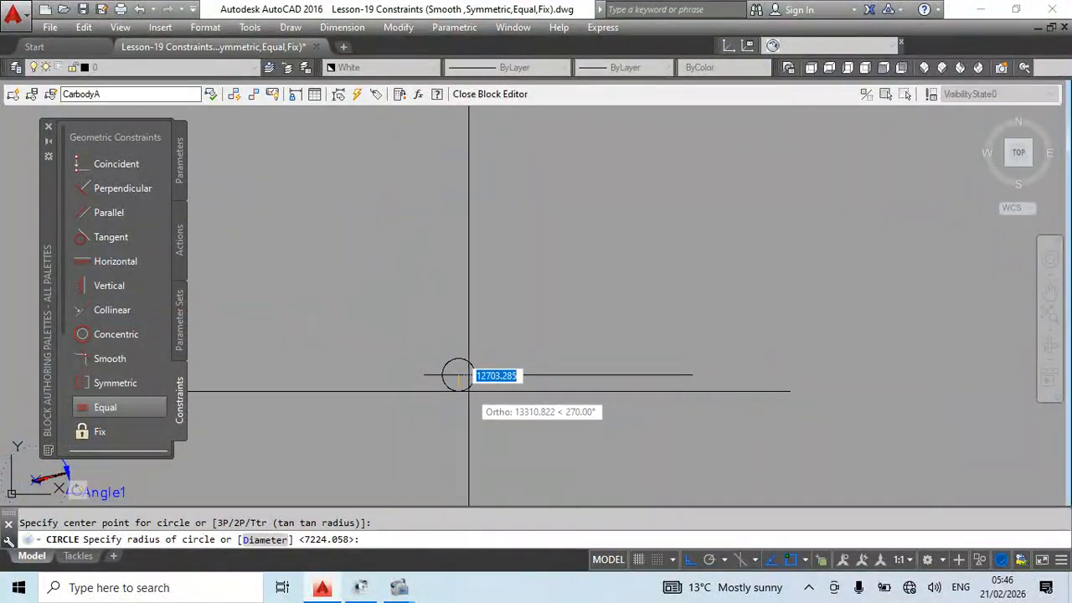
click(466, 389)
click(466, 387)
middle_drag(501, 419, 487, 435)
key(Return)
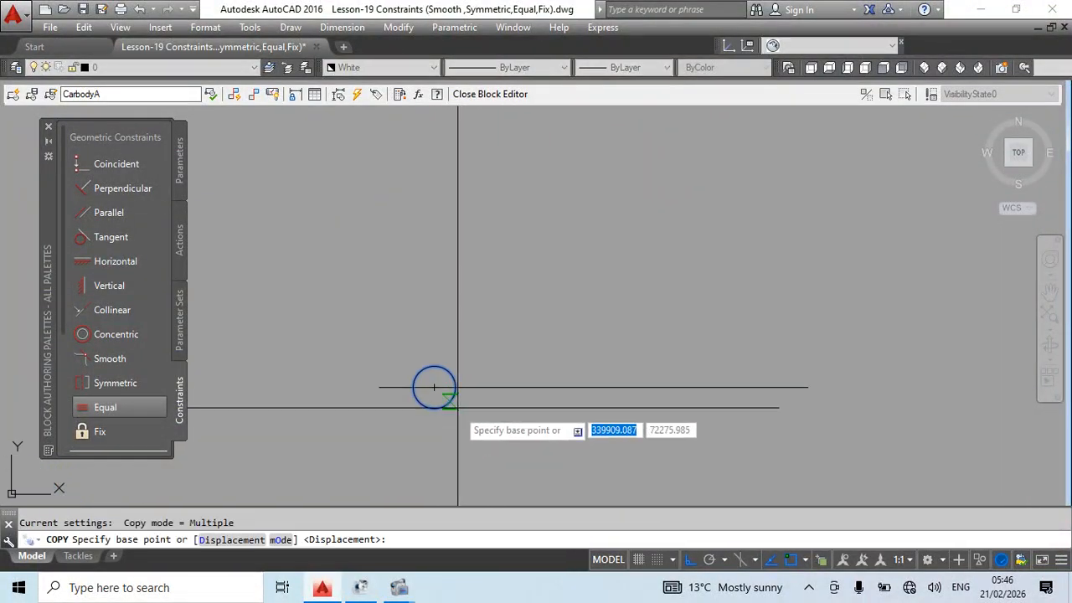
key(Escape)
Draw a long, low rectangle on top of the horizontal line, starting at the line's left endpoint
text(rec)
key(Return)
click(379, 387)
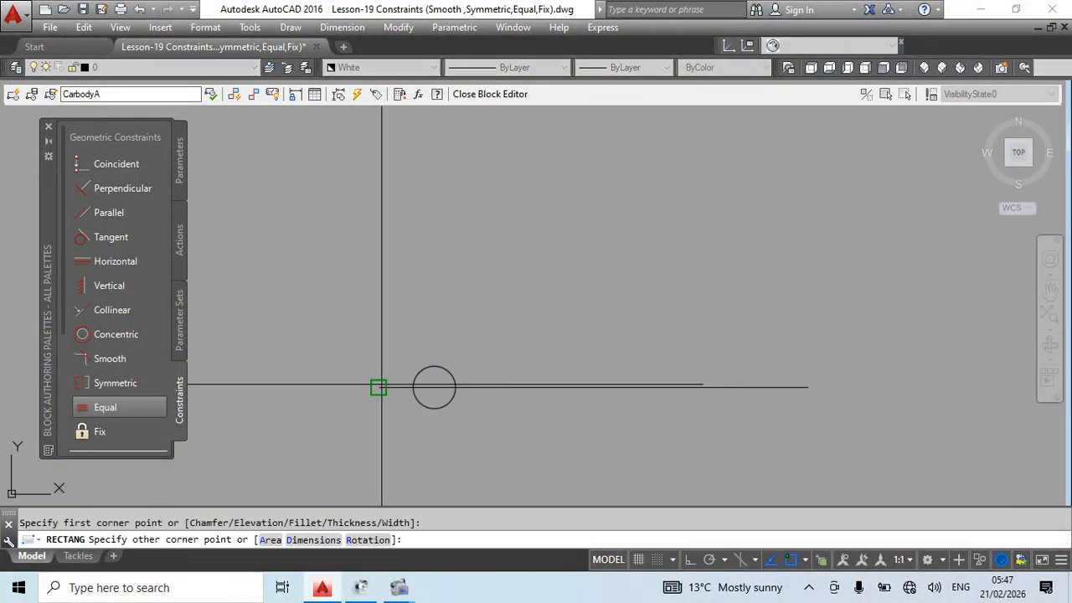
click(811, 352)
key(Escape)
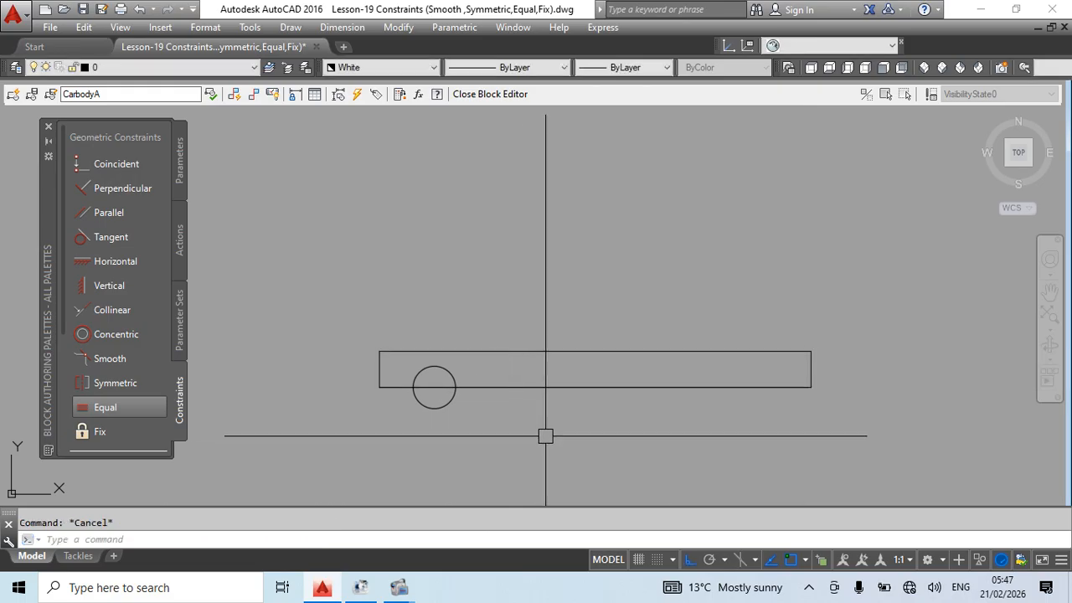
Move the circle slightly straight up so it lies mostly inside the rectangle
click(451, 400)
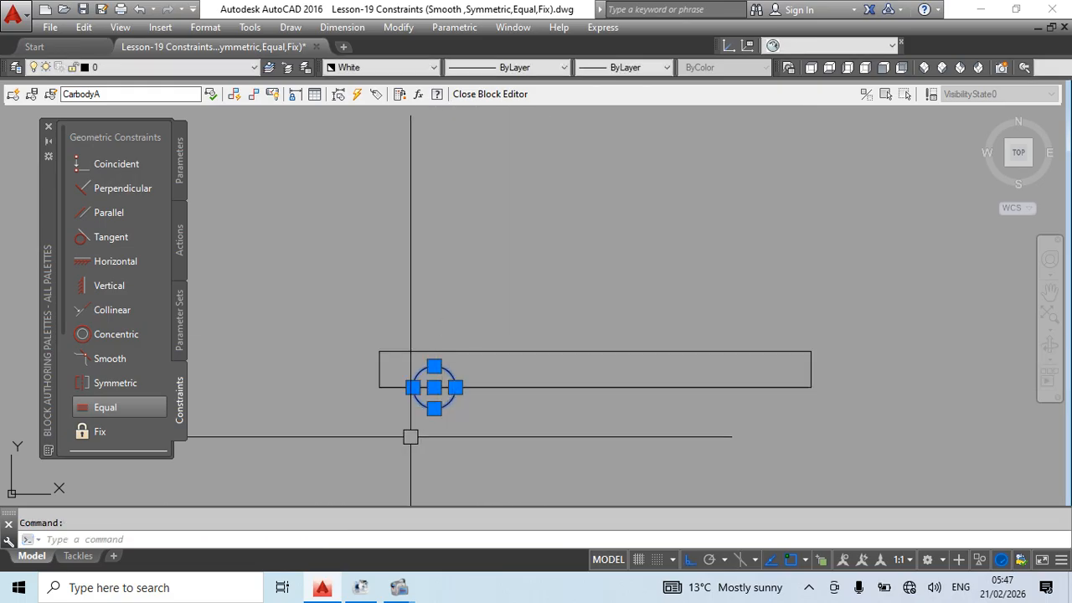
scroll(439, 429, up, 5)
text(m)
key(Return)
click(524, 465)
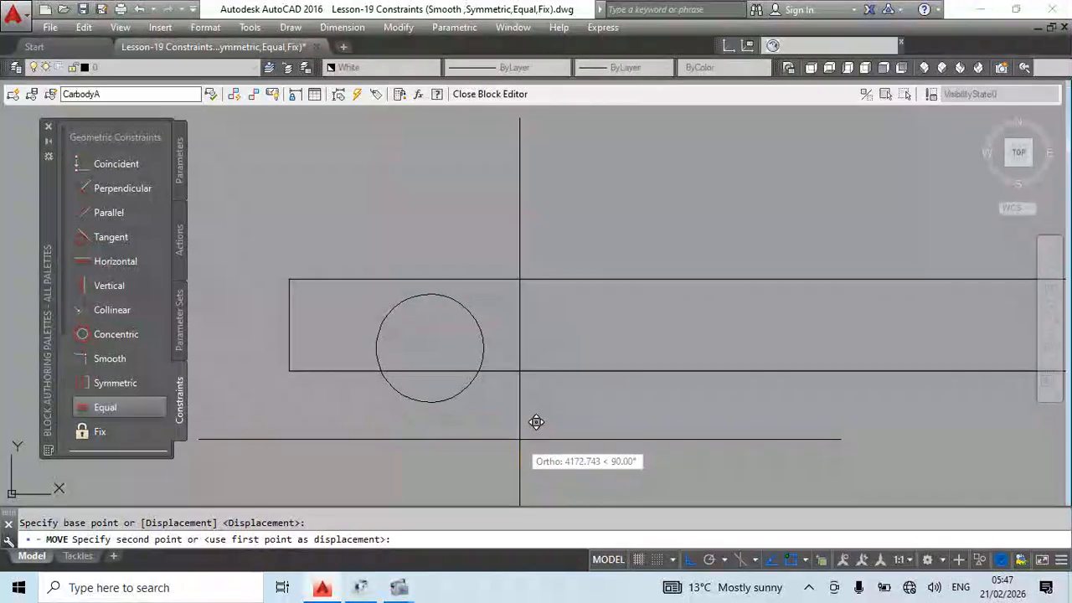
click(522, 431)
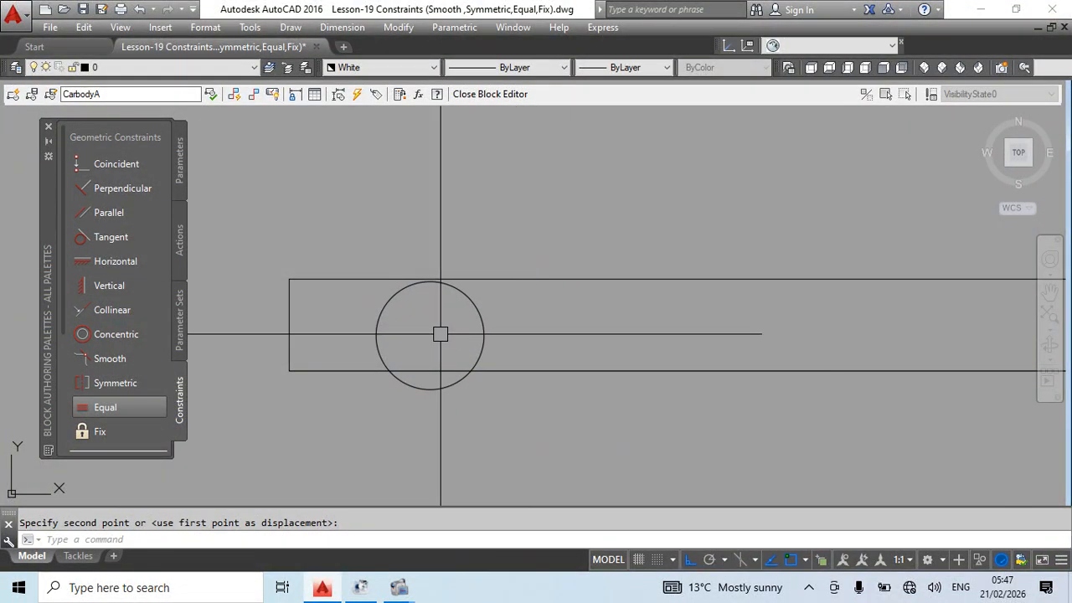
Copy the circle three times to the right, spreading the copies along the rectangle
scroll(368, 304, down, 4)
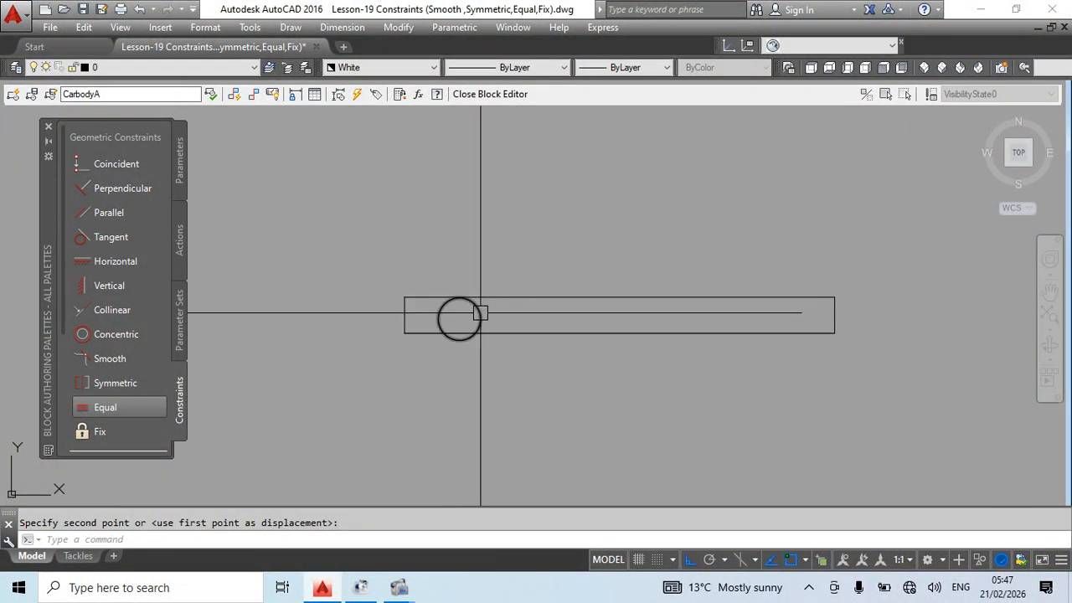
click(411, 318)
text(co)
key(Return)
click(413, 378)
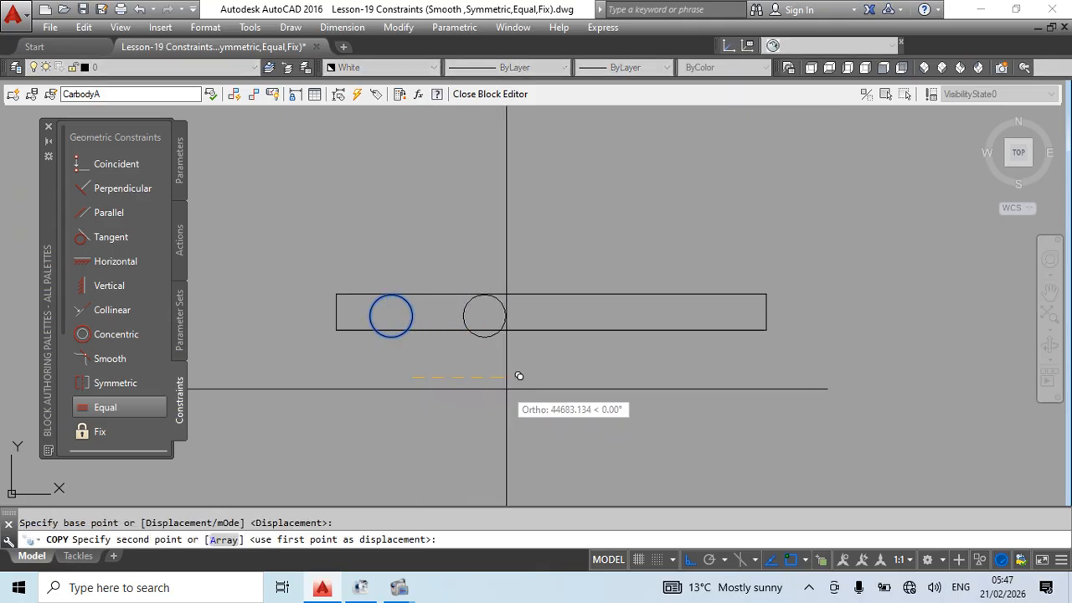
click(523, 377)
click(628, 391)
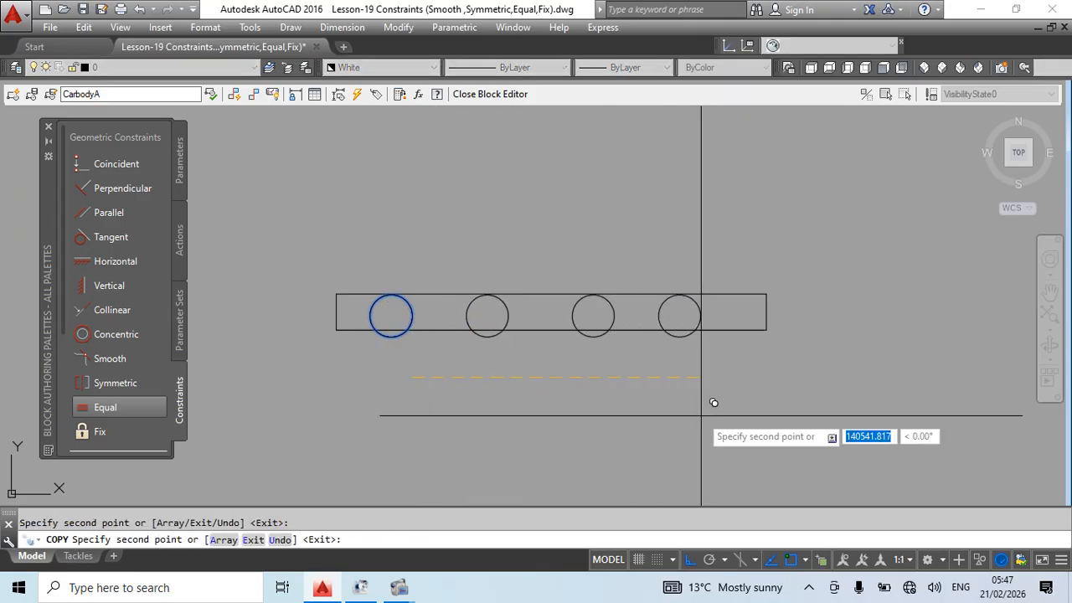
click(714, 400)
key(Escape)
scroll(720, 297, up, 2)
click(833, 251)
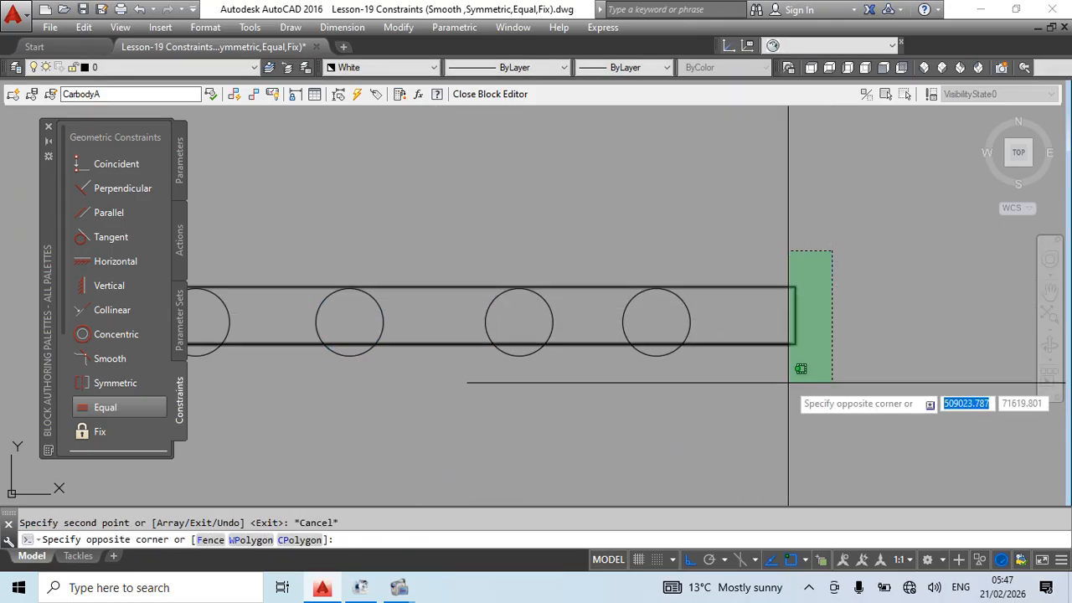
click(801, 371)
text(d)
key(Return)
key(Escape)
key(Escape)
Stretch the rectangle's right end inward to shorten it slightly
click(847, 244)
click(806, 438)
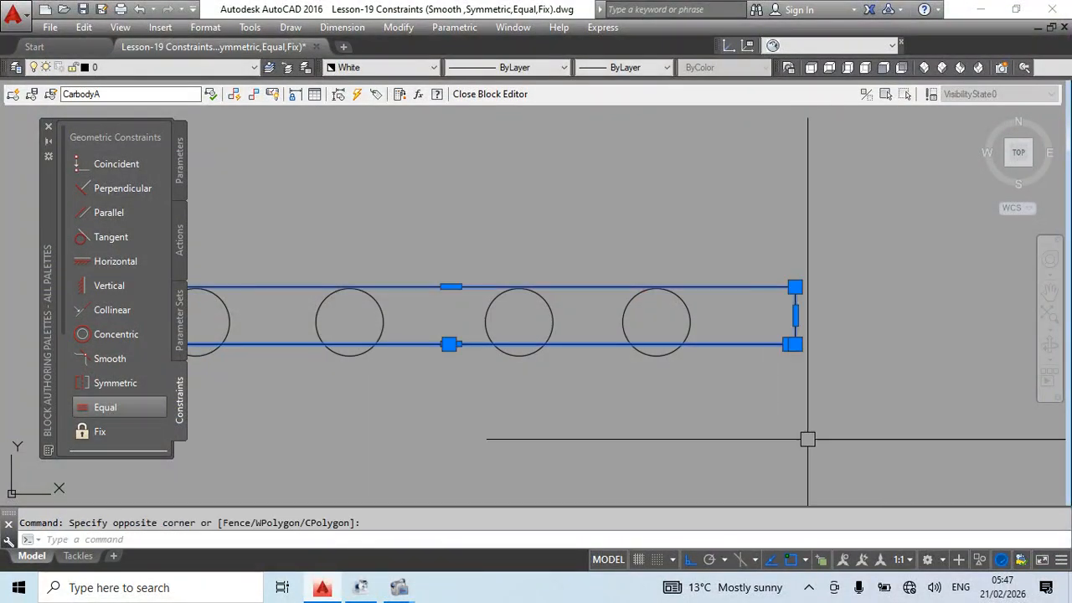
text(s)
key(Return)
click(852, 431)
click(821, 433)
key(Escape)
scroll(670, 302, down, 2)
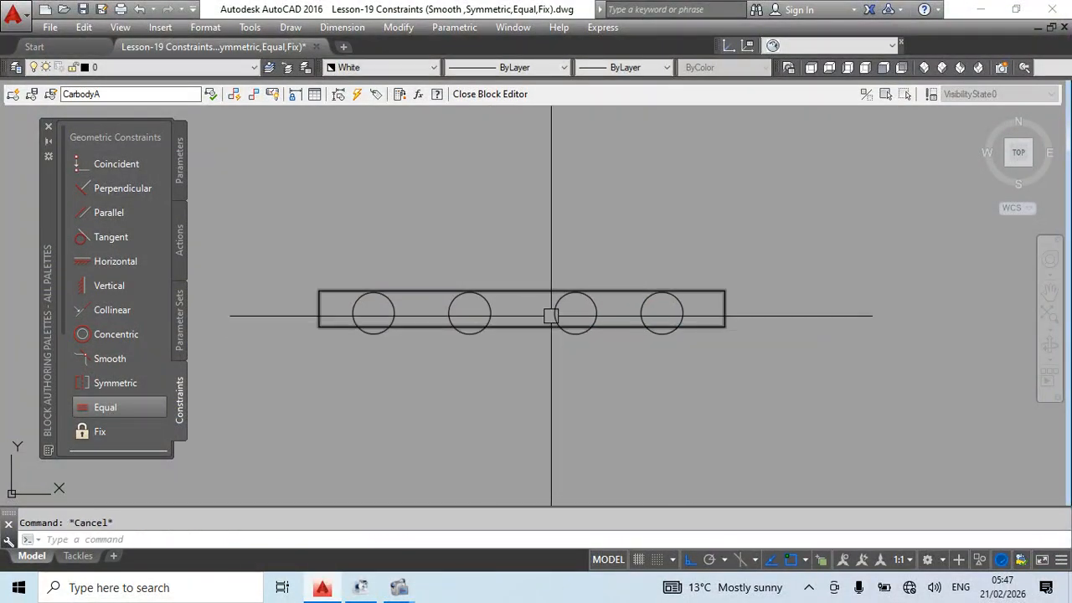
Move the third circle slightly to the left to even out the spacing
click(554, 311)
text(m)
key(Return)
click(595, 386)
click(587, 385)
scroll(484, 312, down, 1)
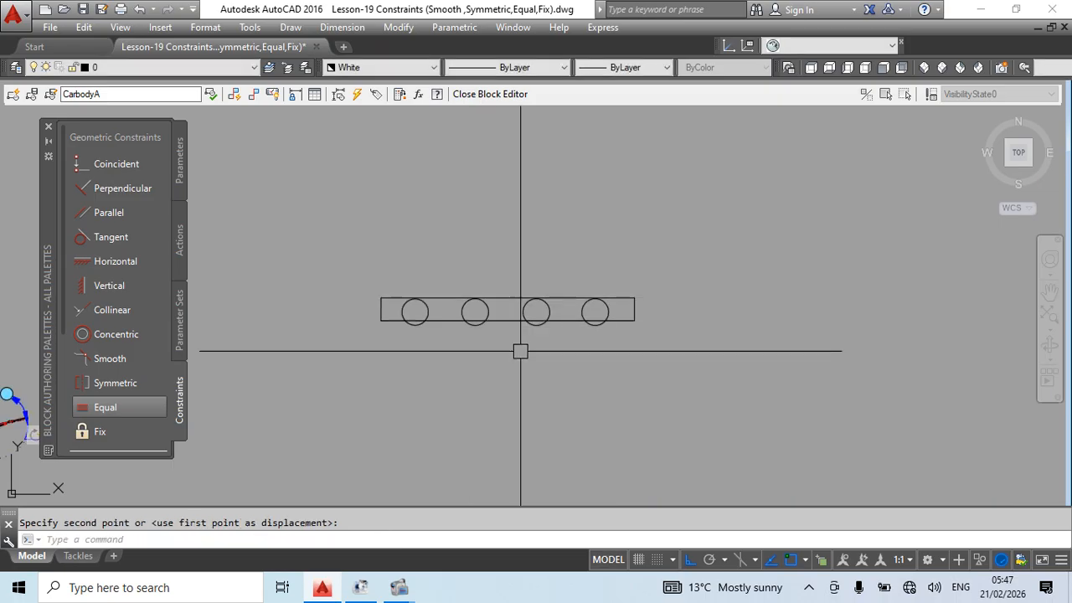
Draw a line between the centers of the first two circles and a vertical line down from its midpoint
middle_drag(468, 327, 475, 380)
scroll(452, 394, up, 4)
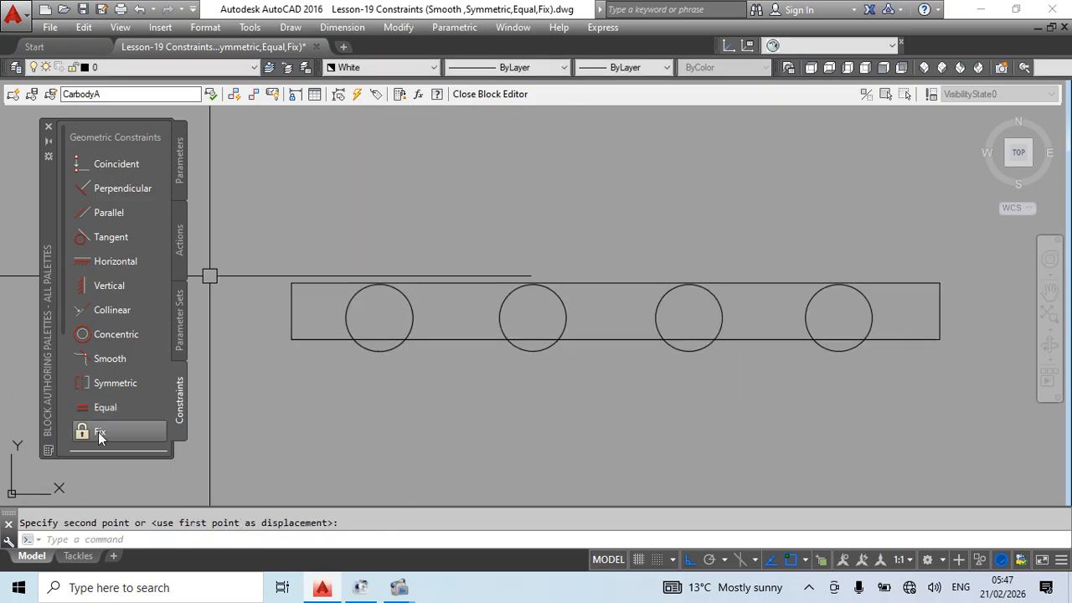
text(l)
key(Return)
click(526, 319)
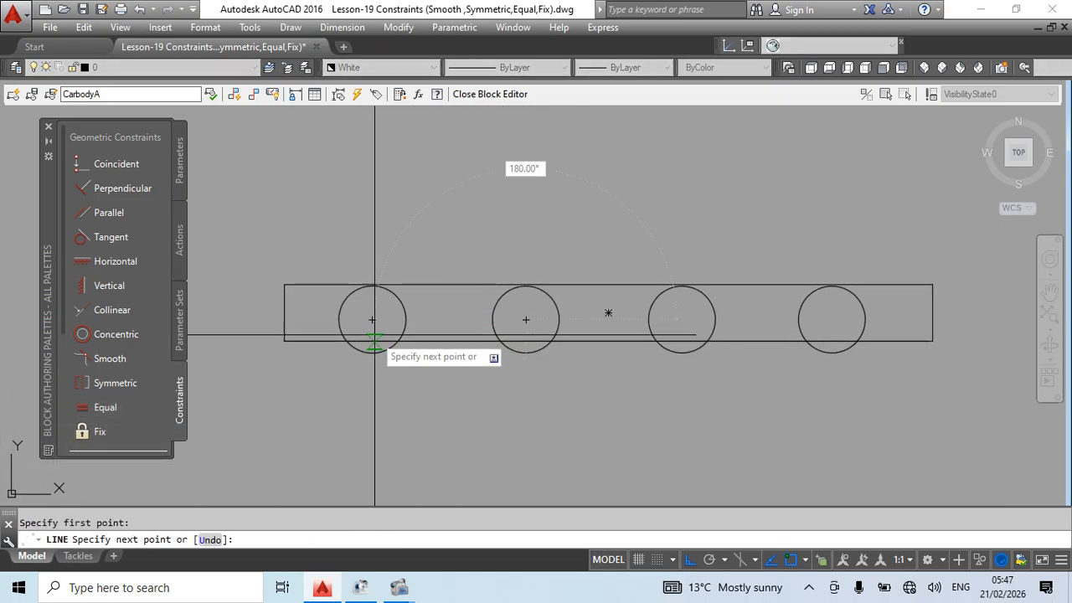
click(374, 336)
key(Escape)
key(Return)
click(449, 319)
click(449, 423)
key(Escape)
Draw a line between the centers of the second and third circles and a vertical line down from its midpoint
key(Return)
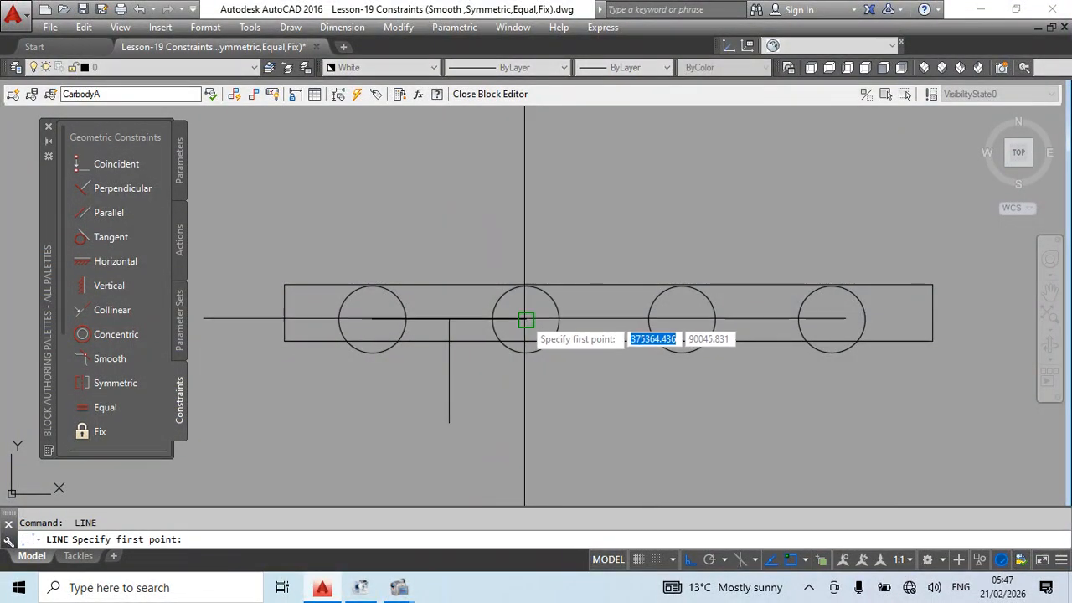
click(526, 320)
click(682, 319)
key(Escape)
key(Return)
click(603, 319)
click(603, 419)
key(Escape)
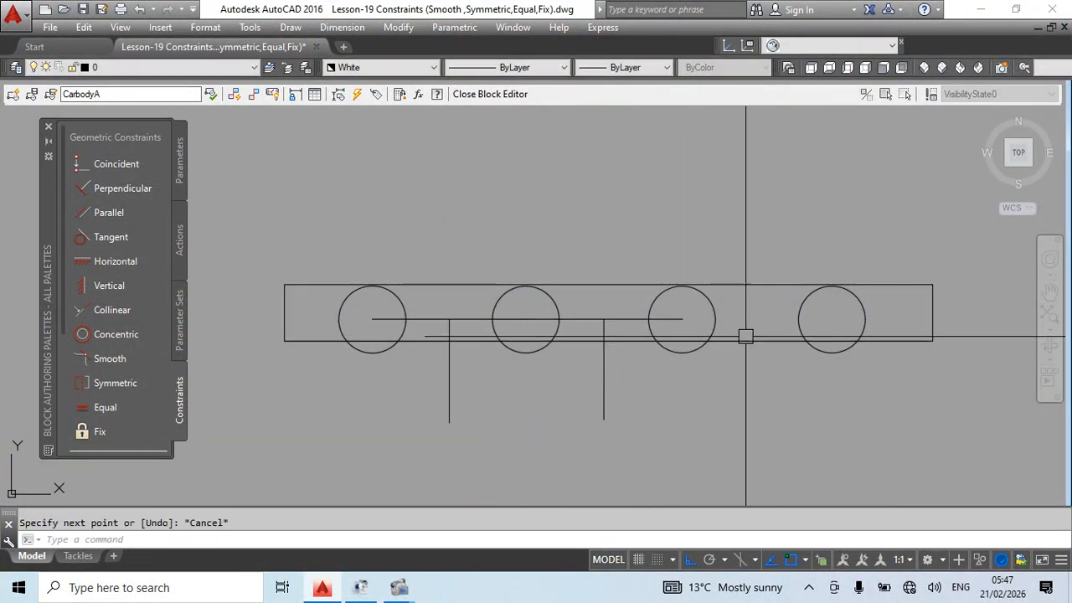
Draw a line between the centers of the third and fourth circles and a vertical line down from its midpoint
key(Return)
click(683, 319)
click(832, 319)
key(Escape)
key(Return)
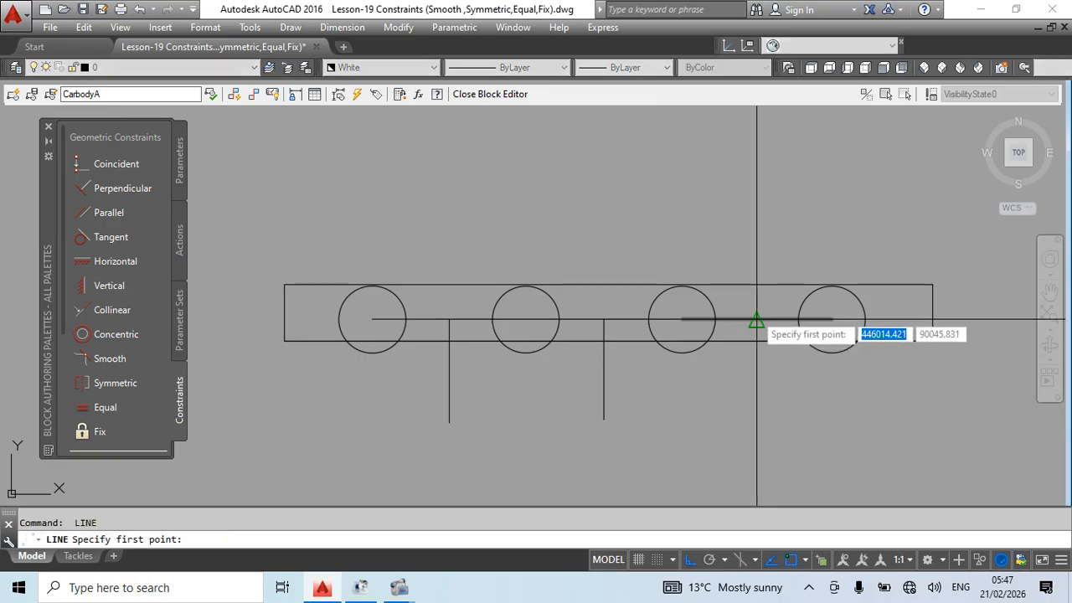
click(757, 319)
click(765, 455)
key(Escape)
Erase the three horizontal construction lines between the circle centers, keeping the vertical lines
click(629, 317)
text(e)
key(Return)
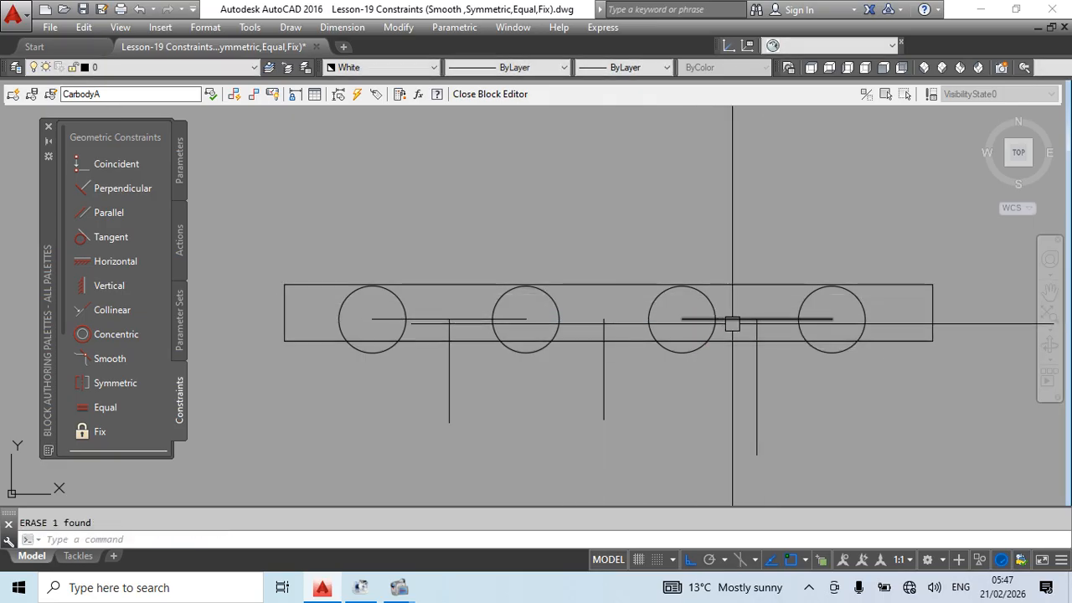
click(733, 319)
text(e)
key(Return)
text(e)
key(Return)
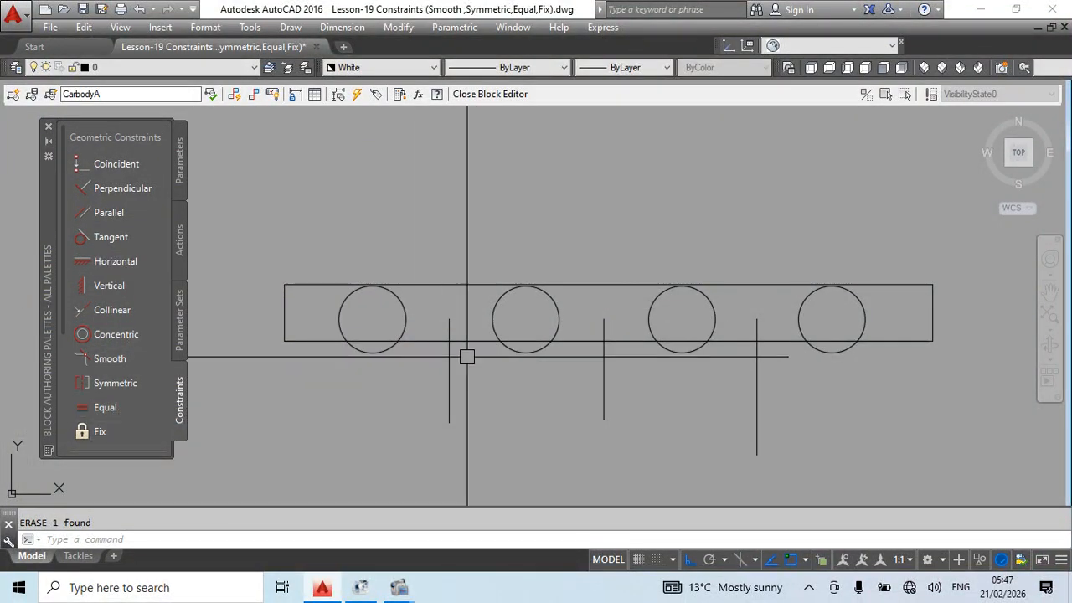
click(493, 311)
middle_drag(527, 437, 479, 365)
text(co)
key(Return)
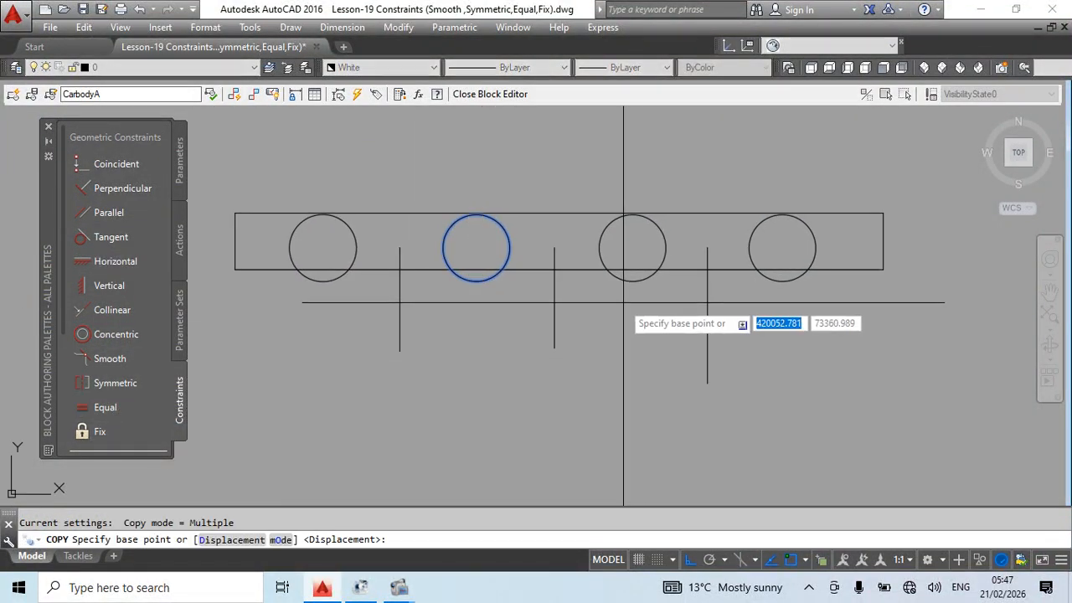
key(Escape)
Copy the second, third and fourth circles straight down to just below the rectangle
click(614, 281)
click(490, 281)
click(776, 284)
middle_drag(815, 387, 750, 397)
text(co)
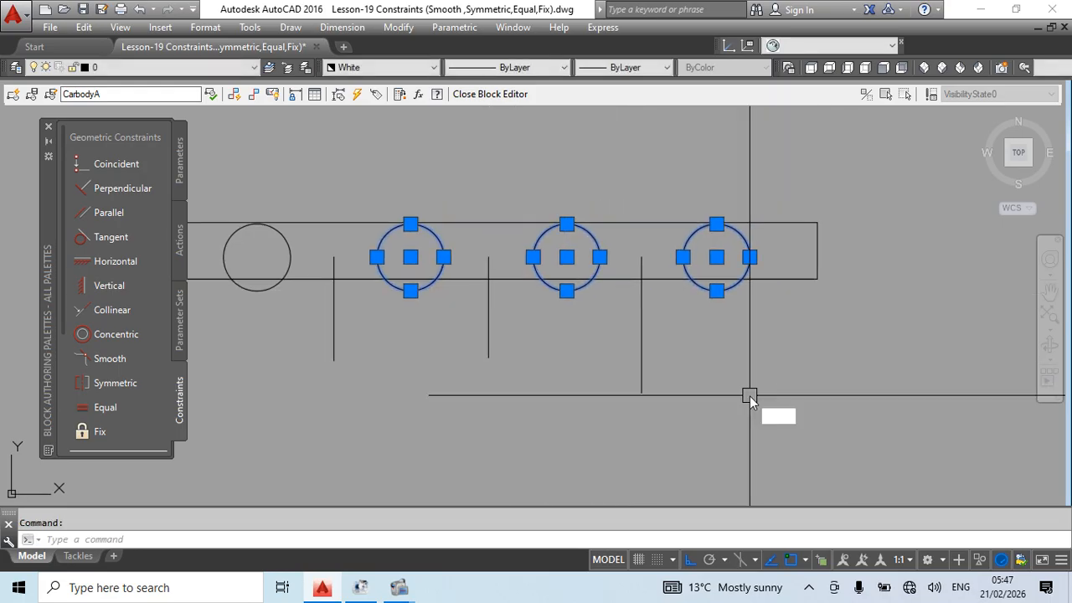
key(Return)
click(845, 319)
click(821, 436)
key(Escape)
middle_drag(322, 397, 441, 433)
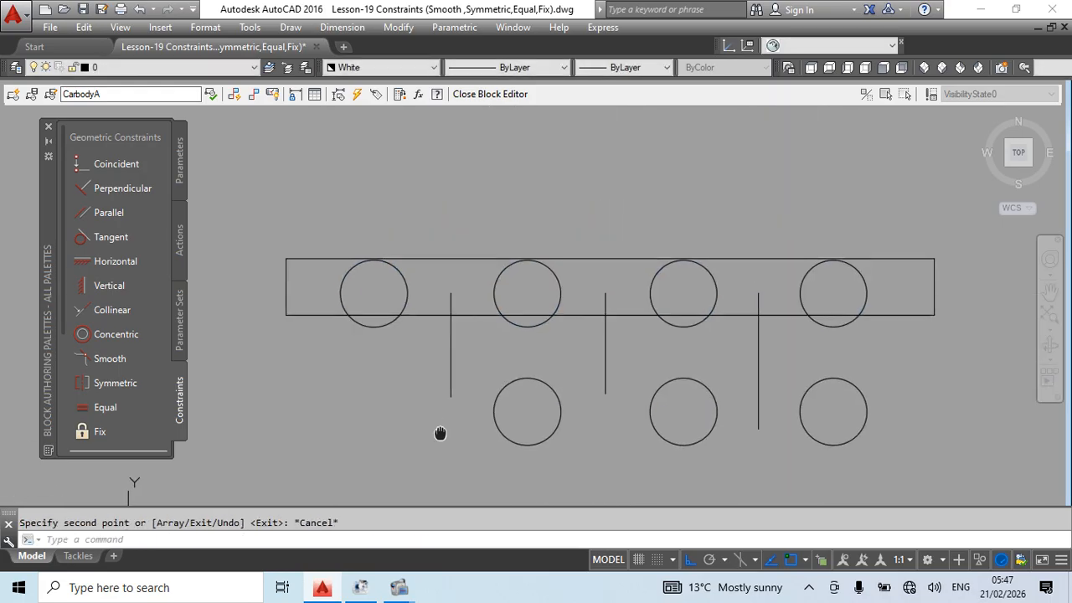
Constrain the first and second circles in the rectangle as symmetric about the first vertical line
click(120, 383)
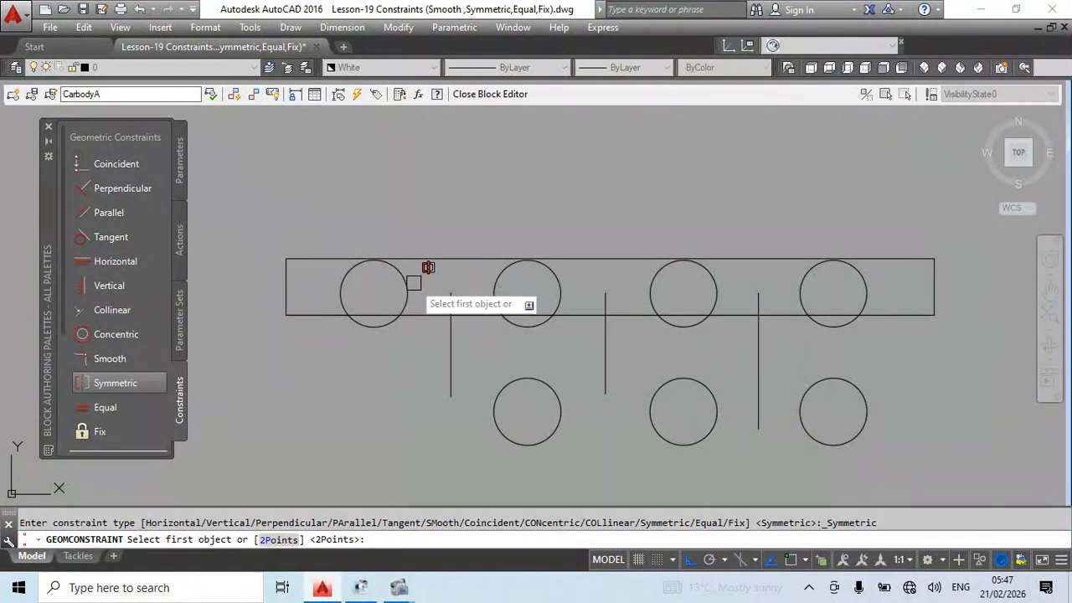
click(404, 279)
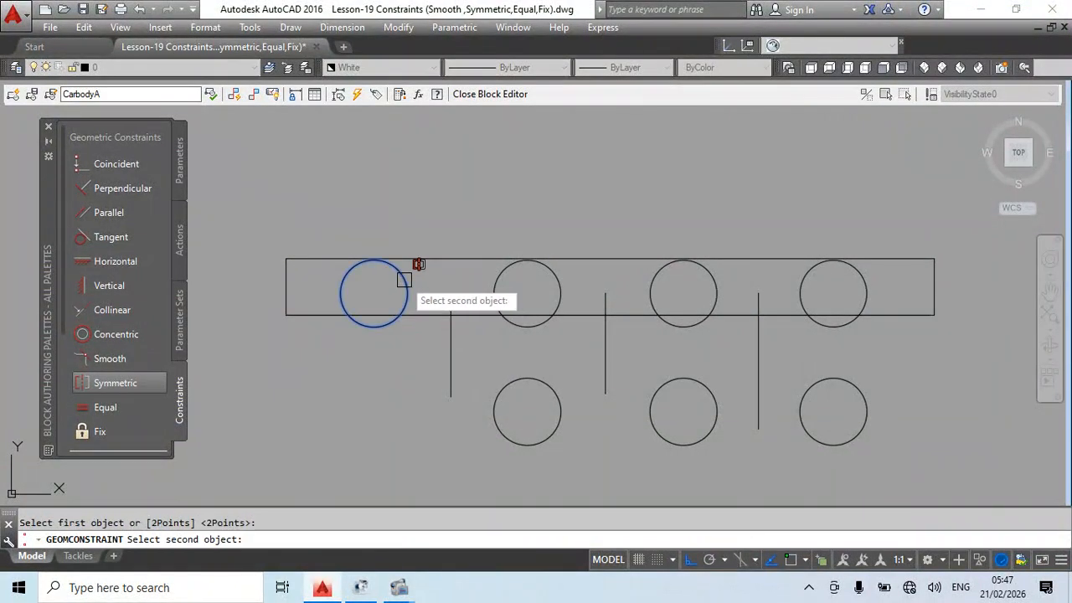
click(453, 344)
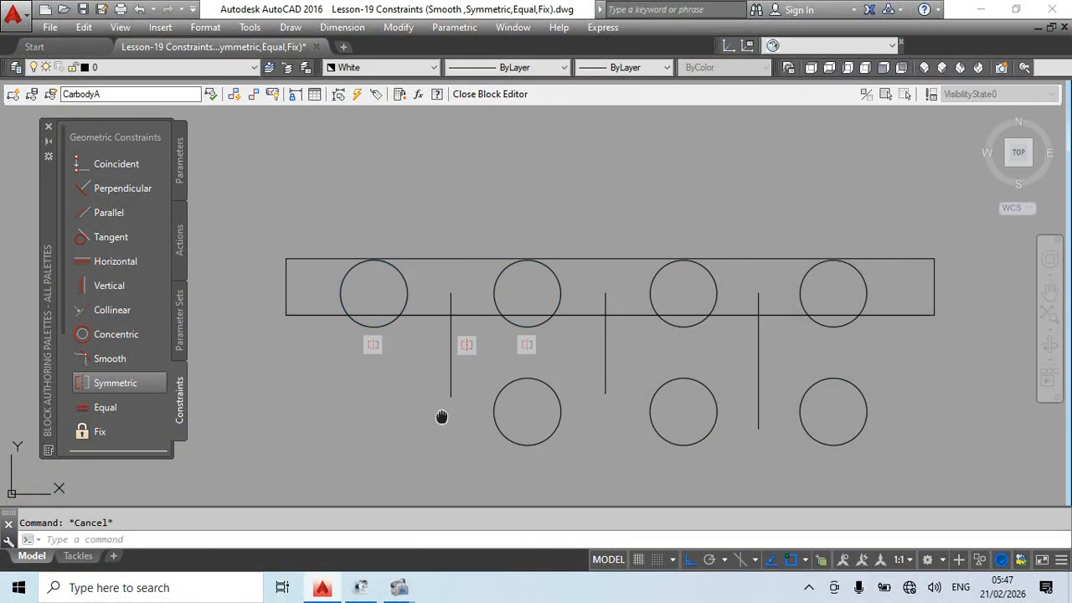
Shorten the first vertical line so its lower end sits on the rectangle's bottom edge
middle_drag(441, 416, 424, 417)
click(427, 377)
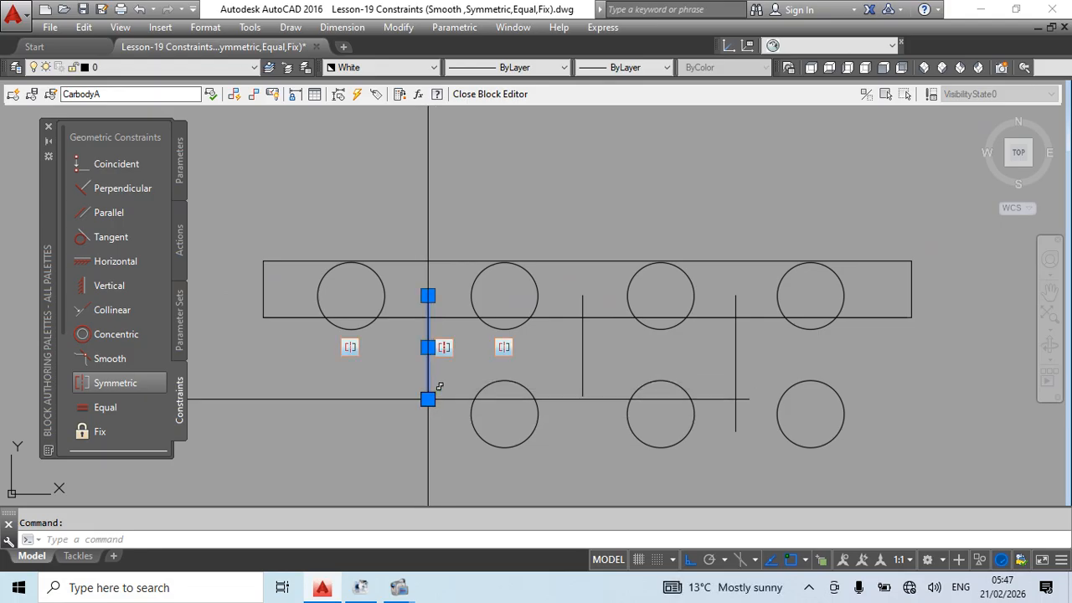
click(427, 398)
key(Escape)
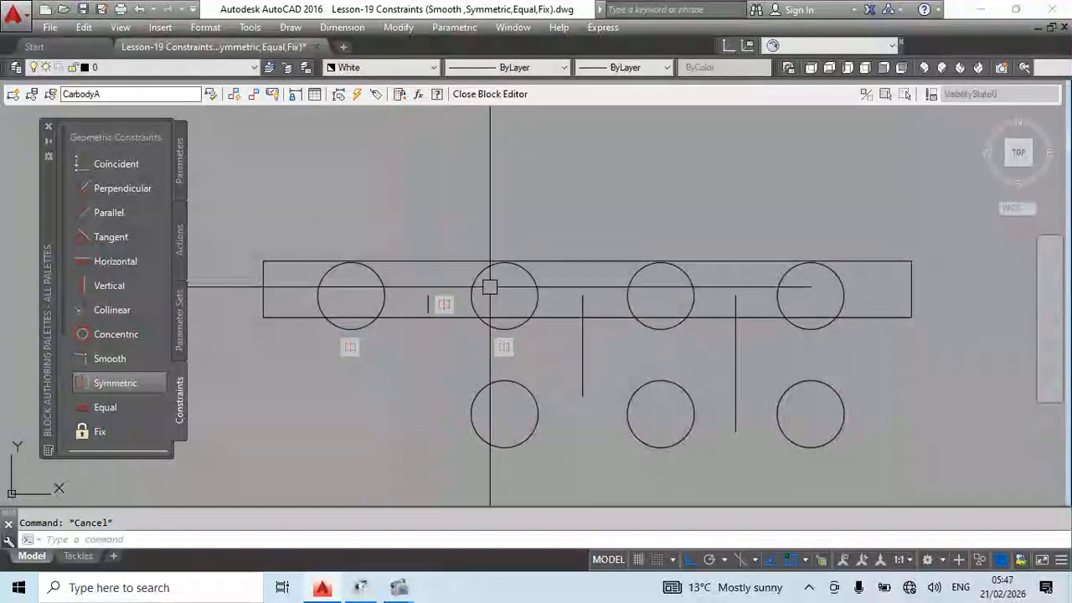
Shorten the second vertical line so its lower end sits on the rectangle's bottom edge
middle_drag(611, 378, 585, 381)
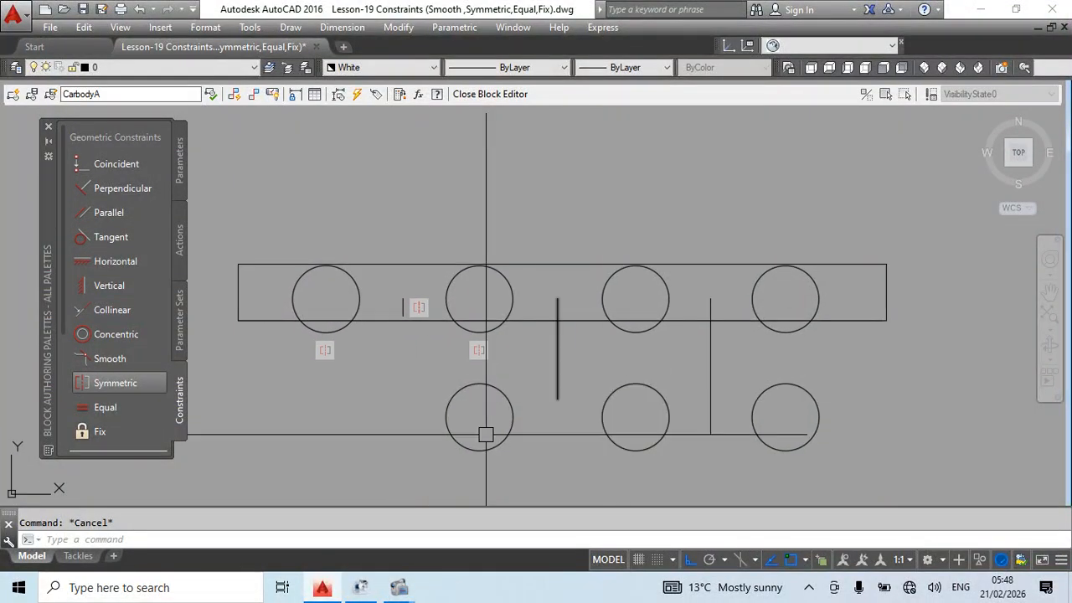
middle_drag(534, 438, 512, 422)
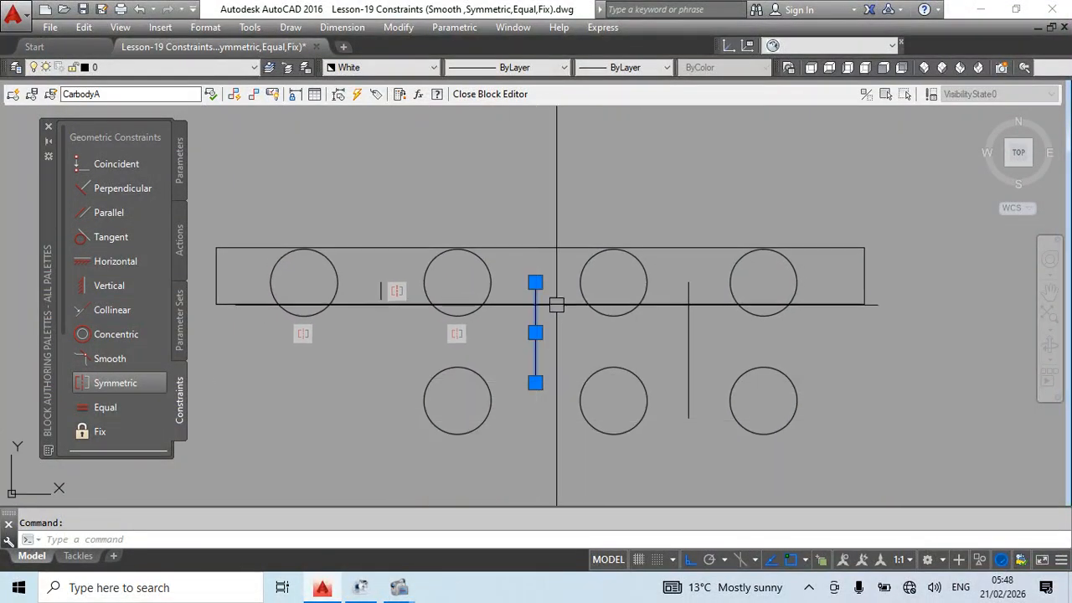
click(535, 383)
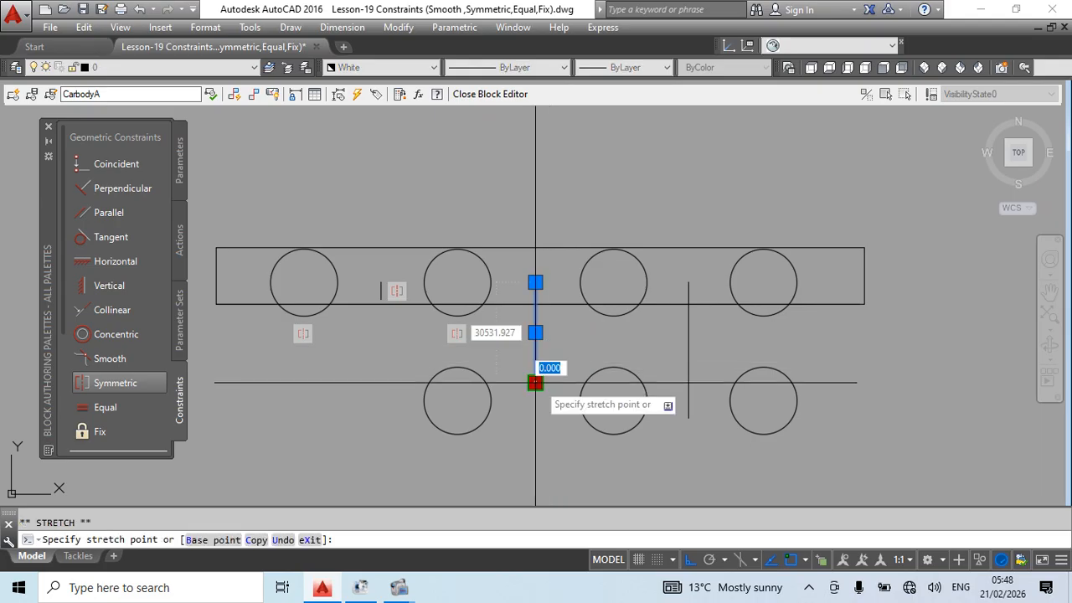
scroll(536, 306, up, 2)
click(536, 306)
key(Escape)
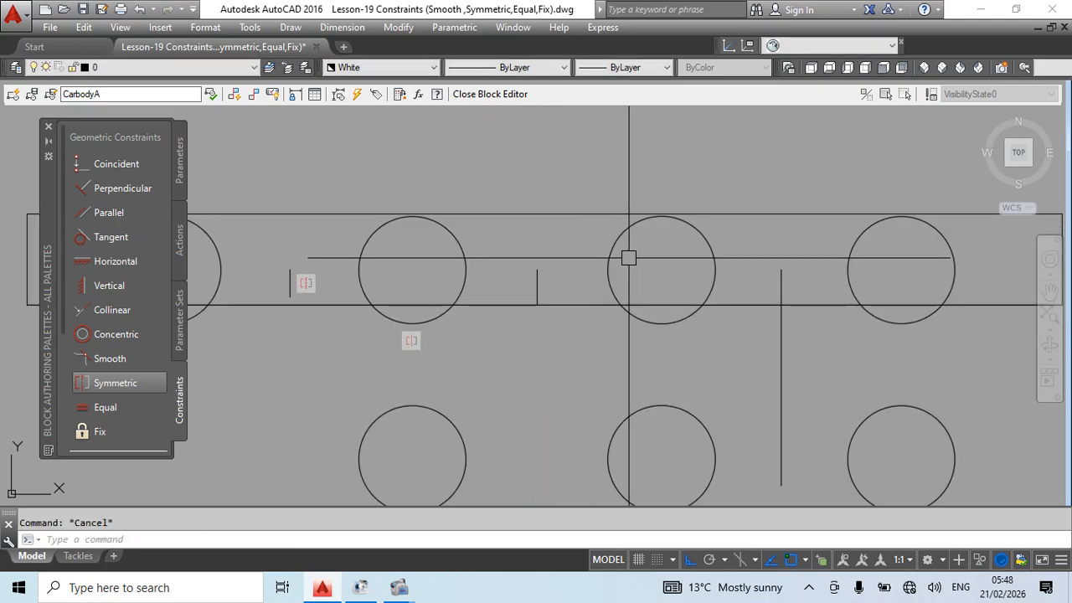
Erase the third circle inside the rectangle, keeping its copy below
click(734, 275)
click(639, 294)
scroll(592, 296, down, 3)
key(Delete)
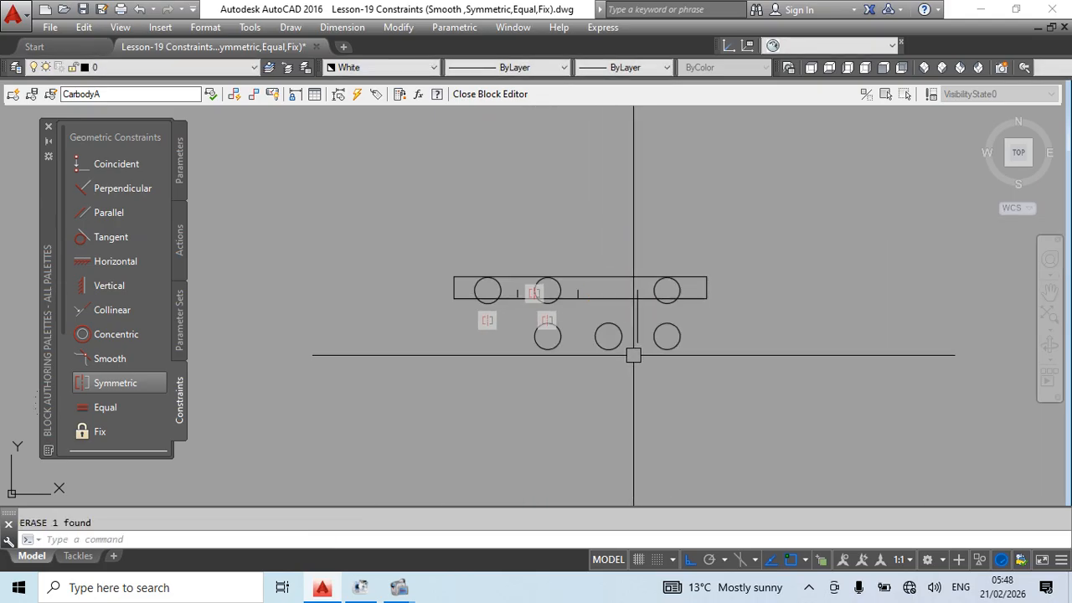
Constrain the copies of the second and third circles as symmetric about the second vertical line
scroll(601, 295, up, 2)
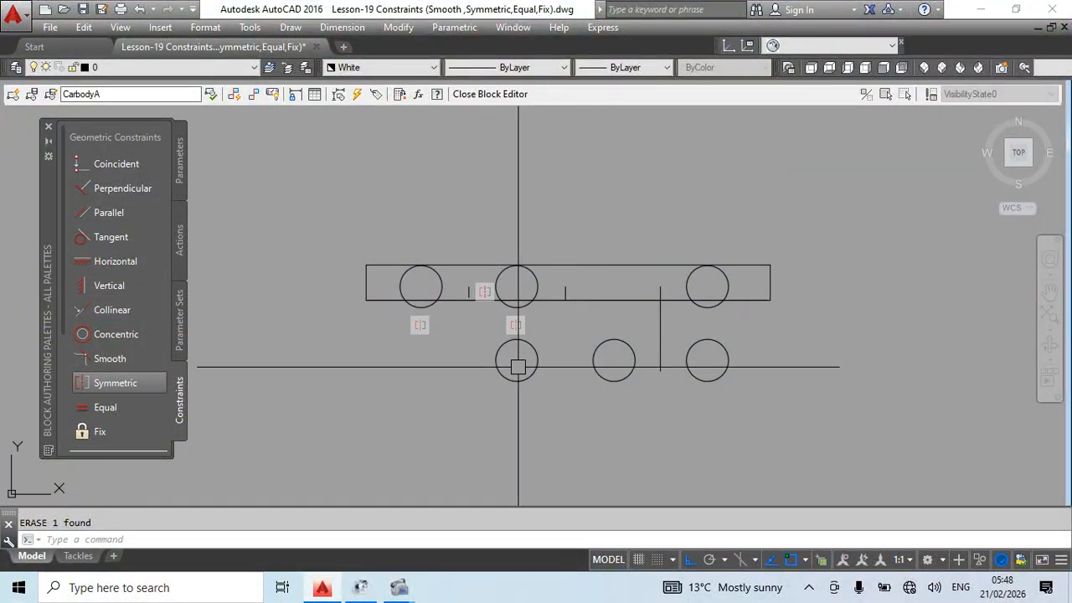
click(129, 383)
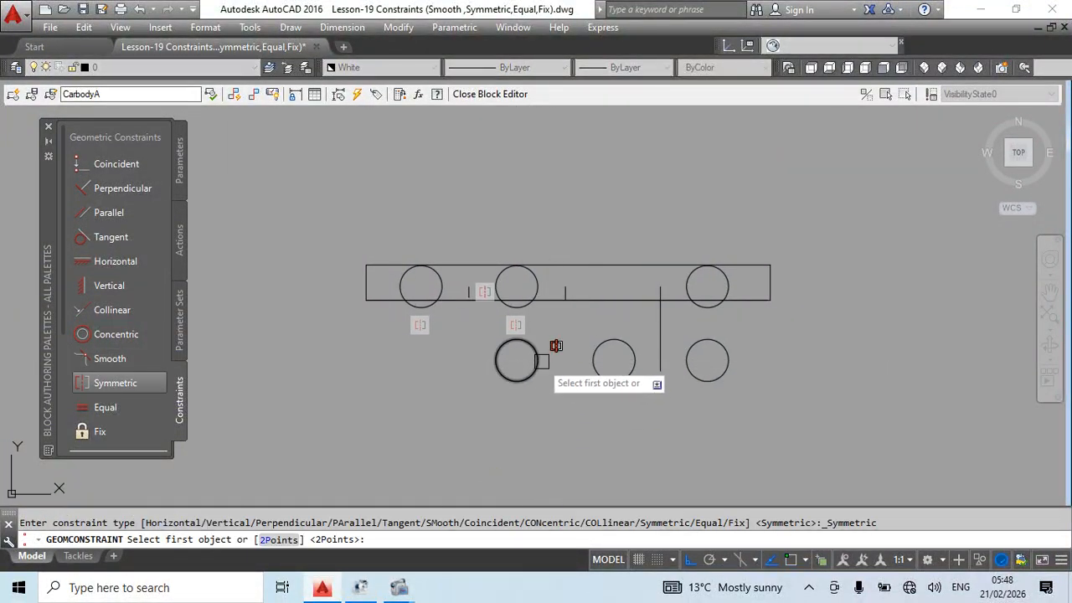
click(536, 365)
click(567, 289)
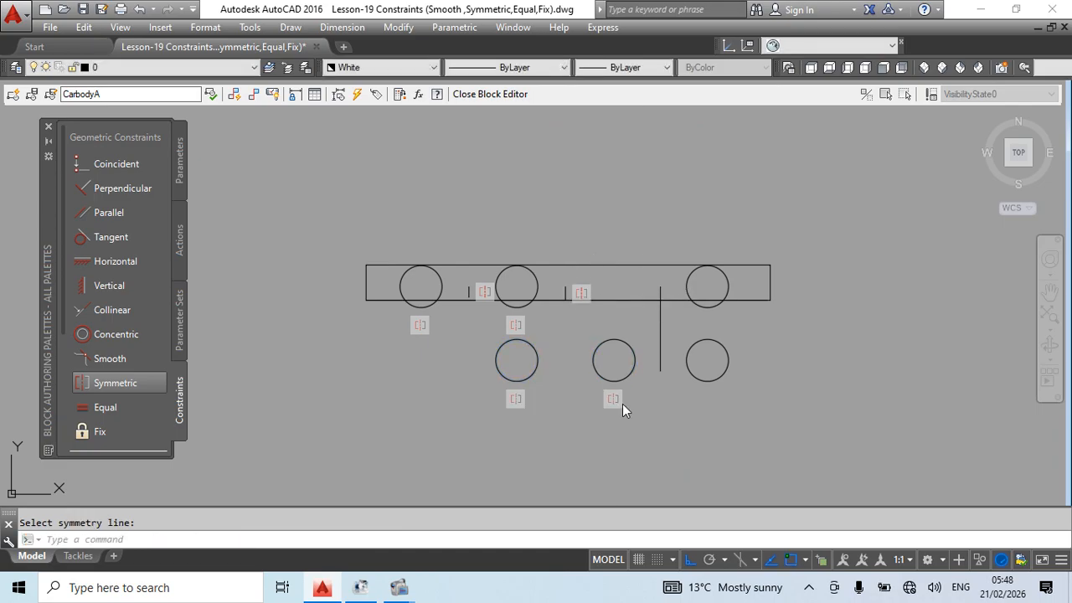
Apply a Concentric constraint between the second circle in the rectangle and its copy below
click(125, 334)
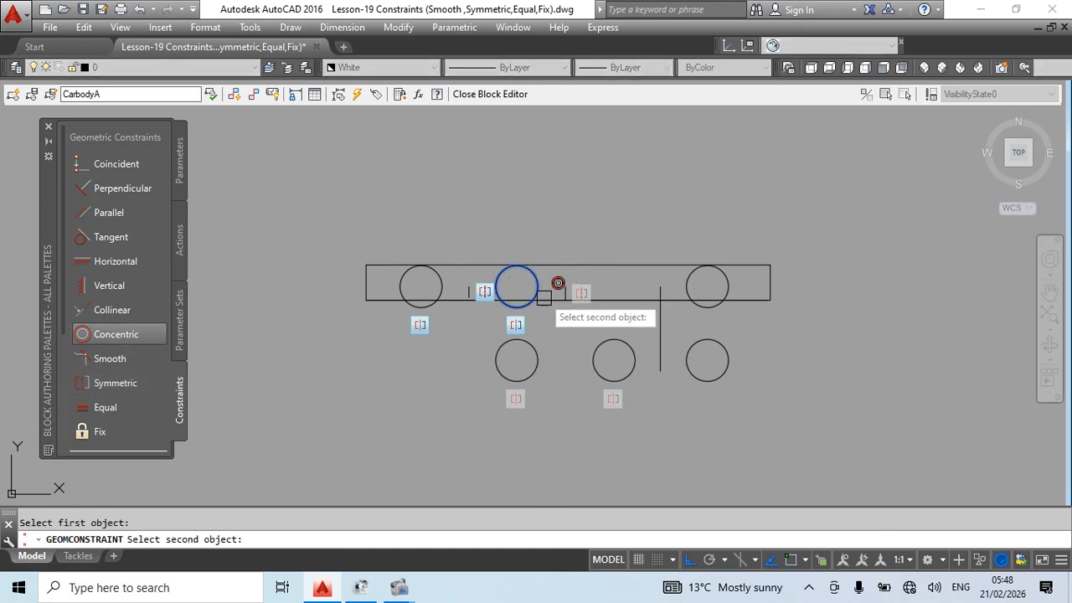
click(536, 362)
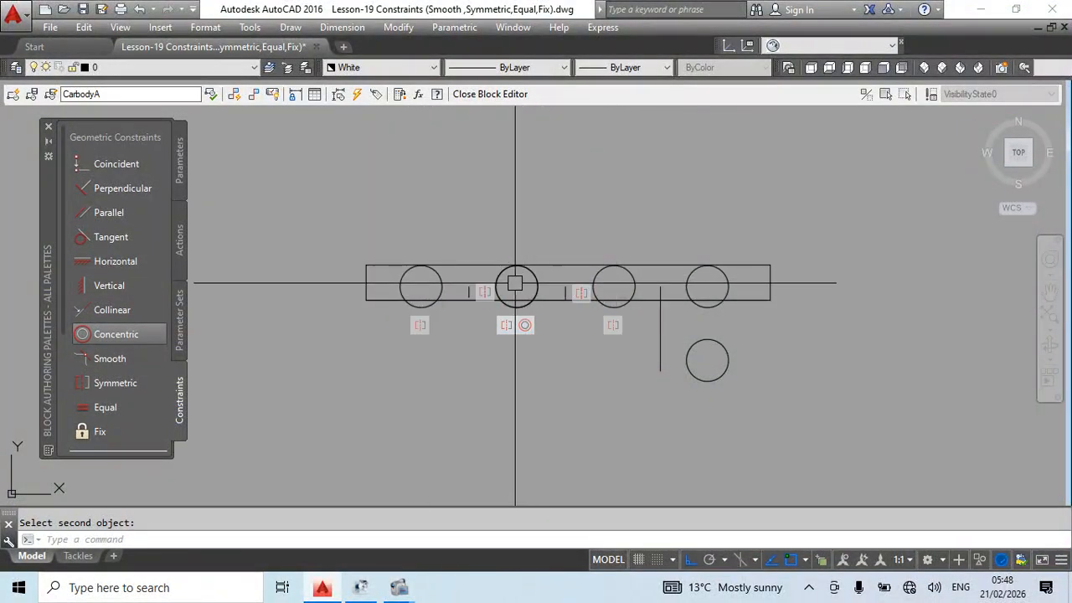
middle_drag(548, 335, 450, 385)
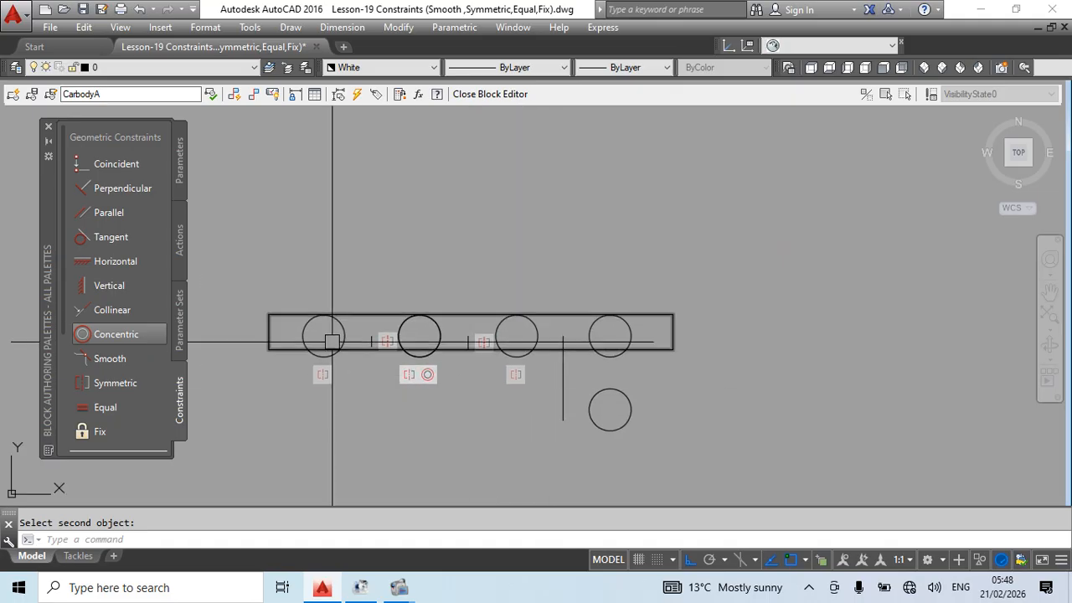
middle_drag(565, 365, 527, 357)
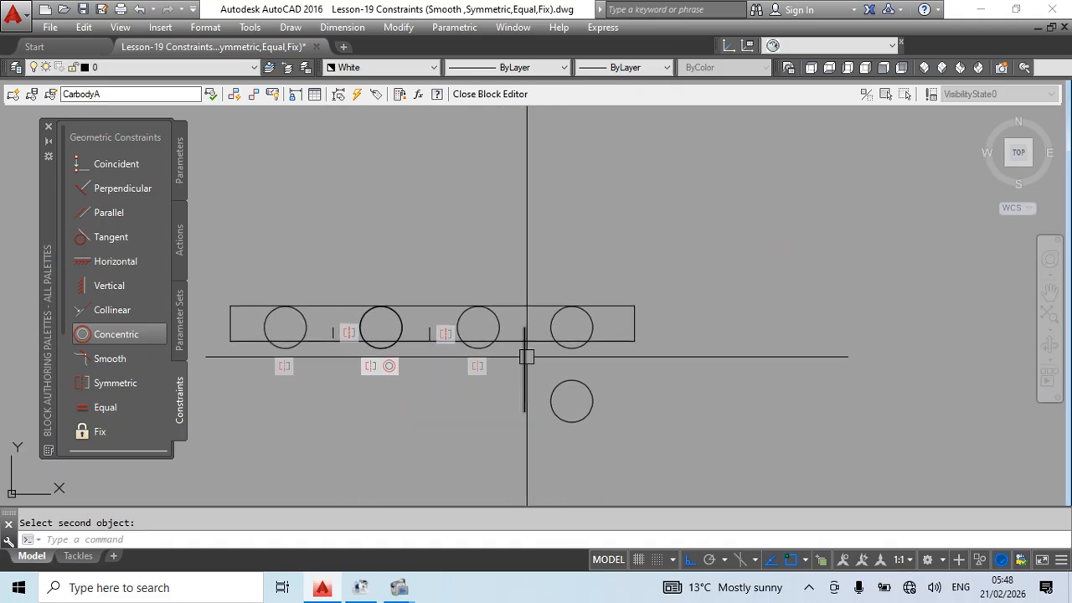
Erase the leftover copy of the fourth circle below the rectangle
key(Escape)
click(587, 388)
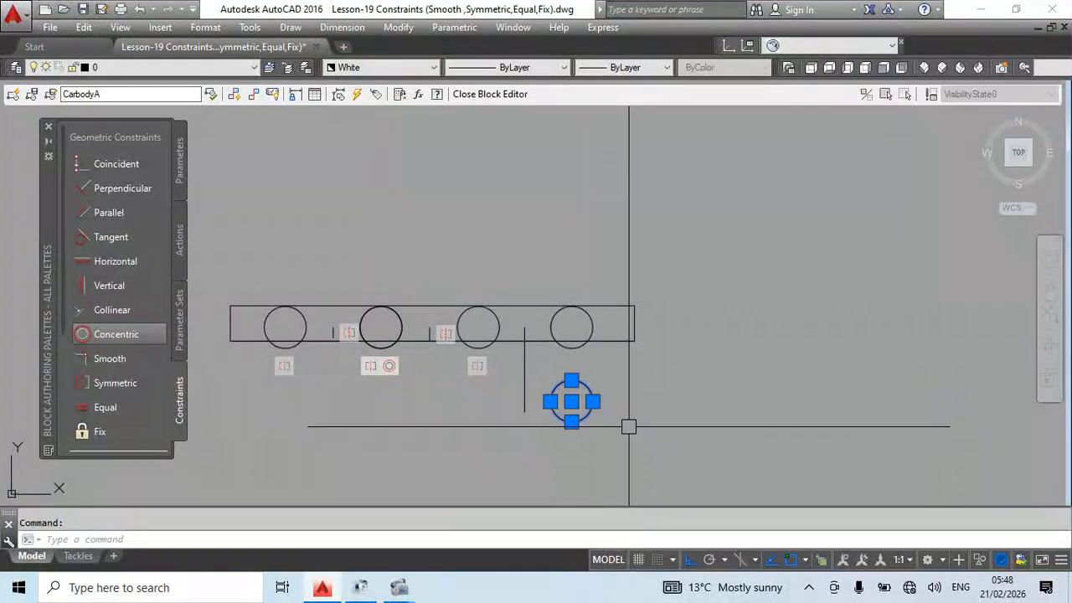
key(Delete)
Copy the third and fourth circles straight down to just below the rectangle
click(490, 326)
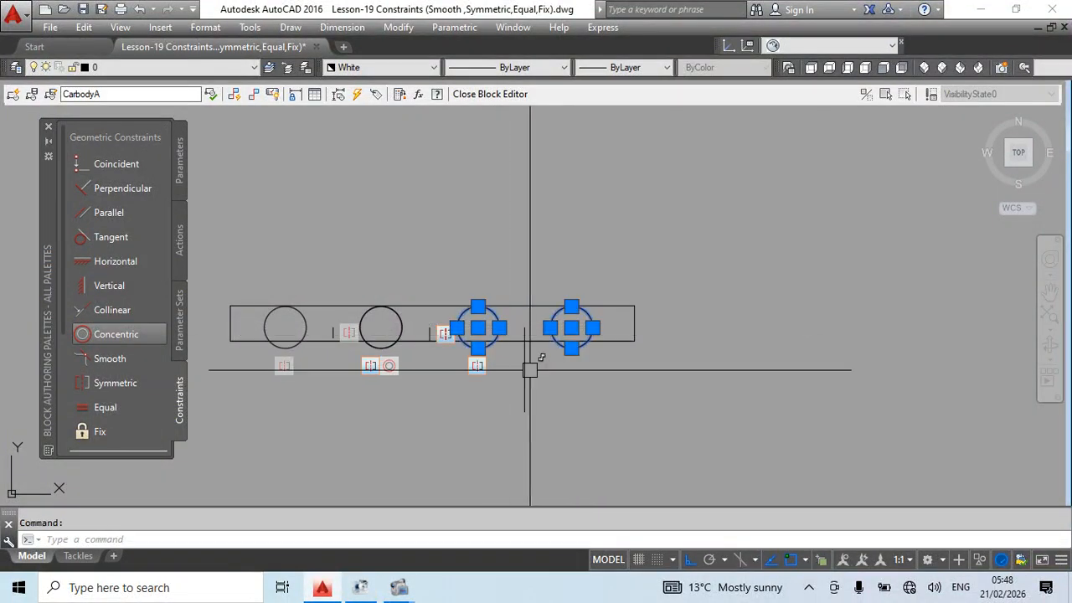
middle_drag(529, 349, 529, 337)
key(Return)
click(681, 328)
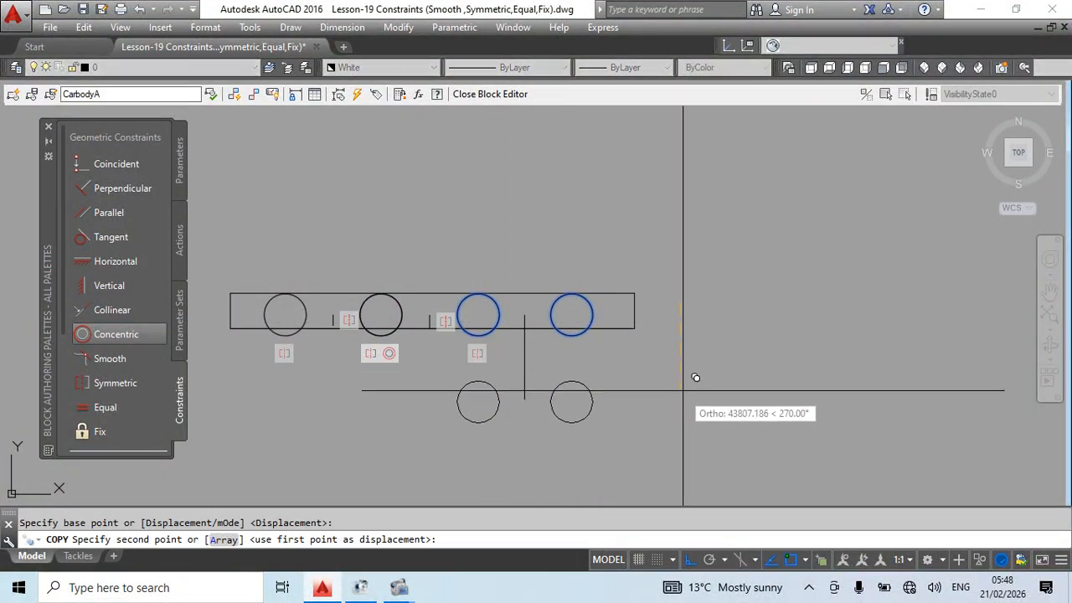
click(686, 410)
key(Escape)
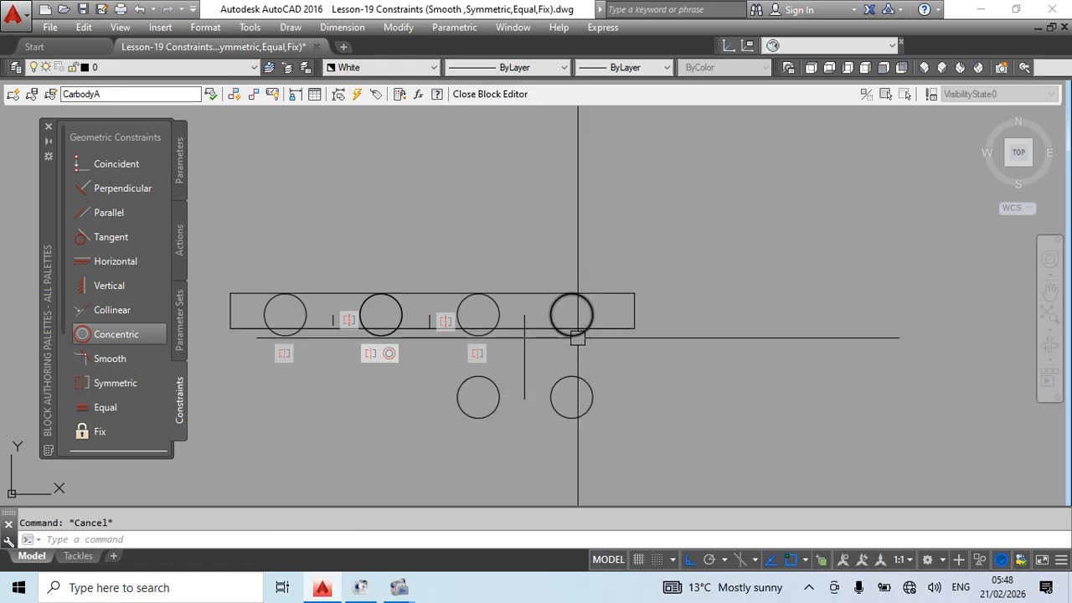
Constrain the two copied circles below the rectangle as symmetric about the third vertical line
click(108, 383)
click(480, 415)
click(574, 416)
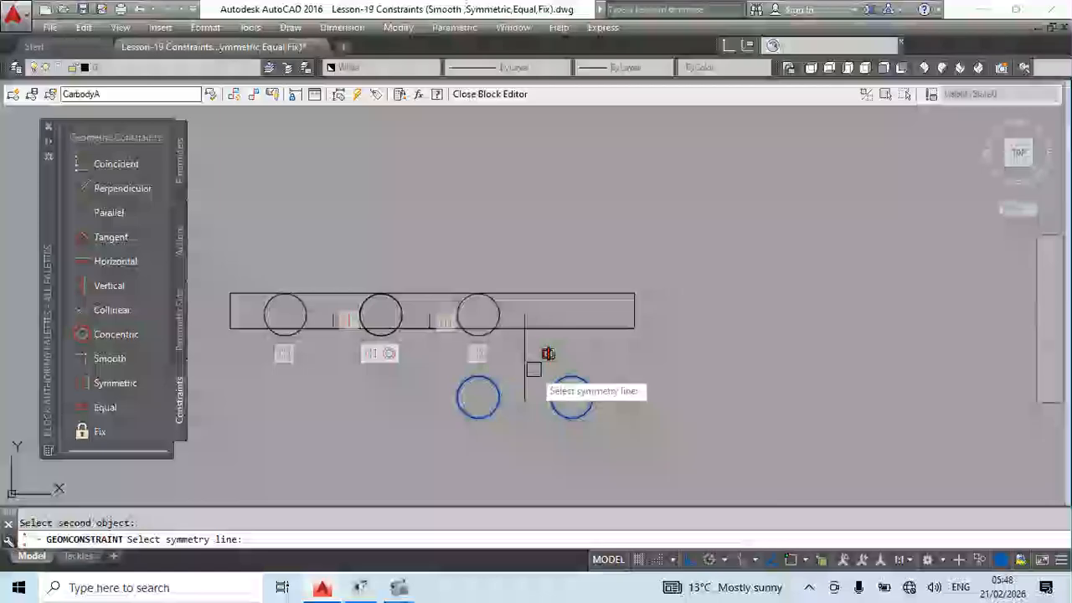
click(525, 356)
Shorten the third vertical line so its lower end sits on the rectangle's bottom edge
click(525, 377)
click(524, 399)
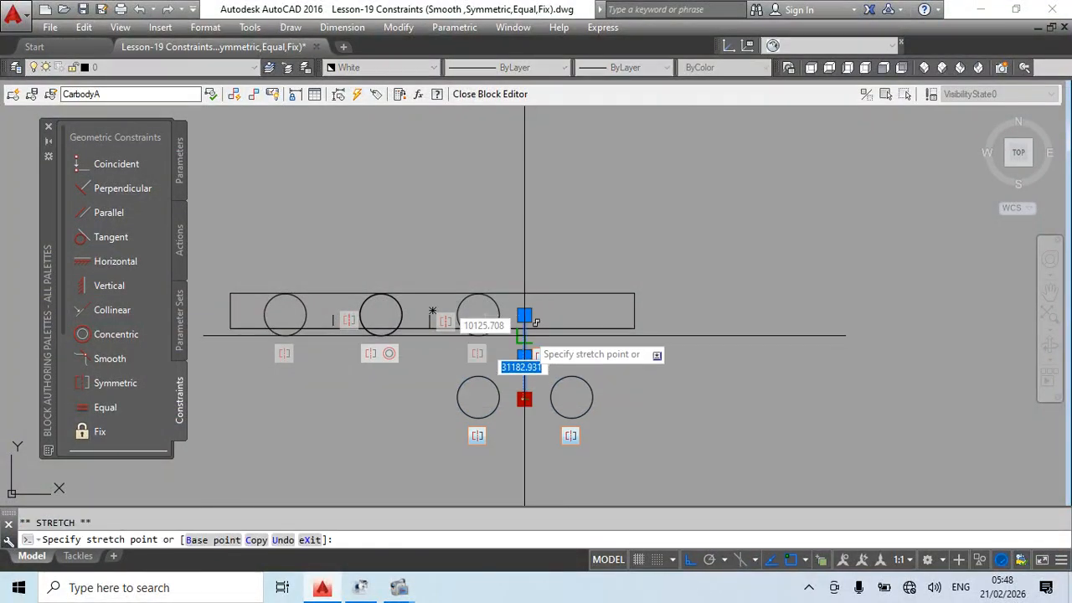
click(525, 328)
key(Escape)
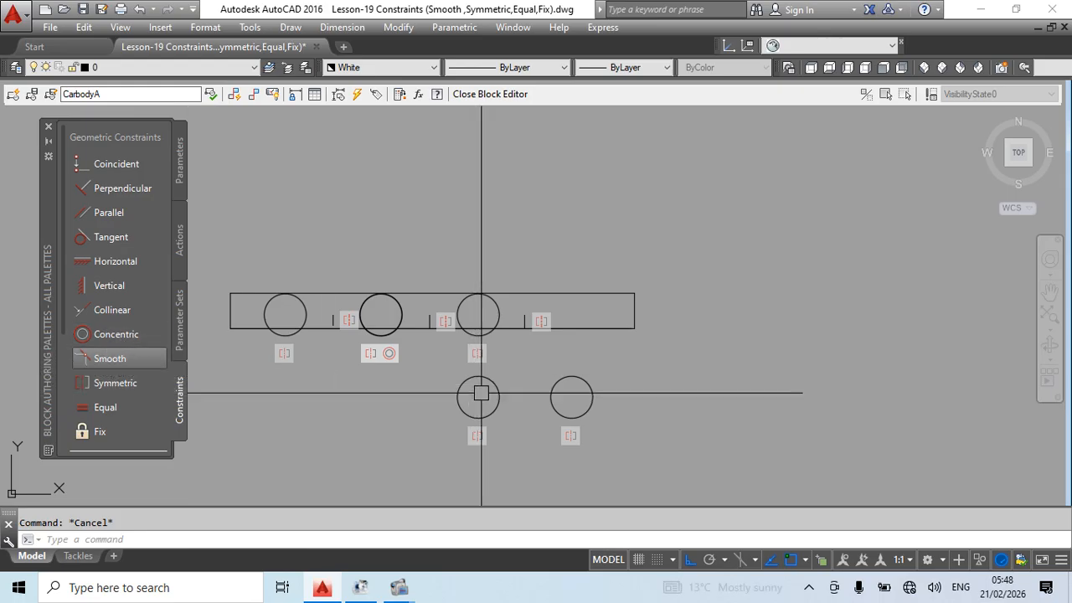
Move the copied third circle by its center onto the center of the third circle in the rectangle
click(491, 383)
text(m)
key(Return)
click(477, 394)
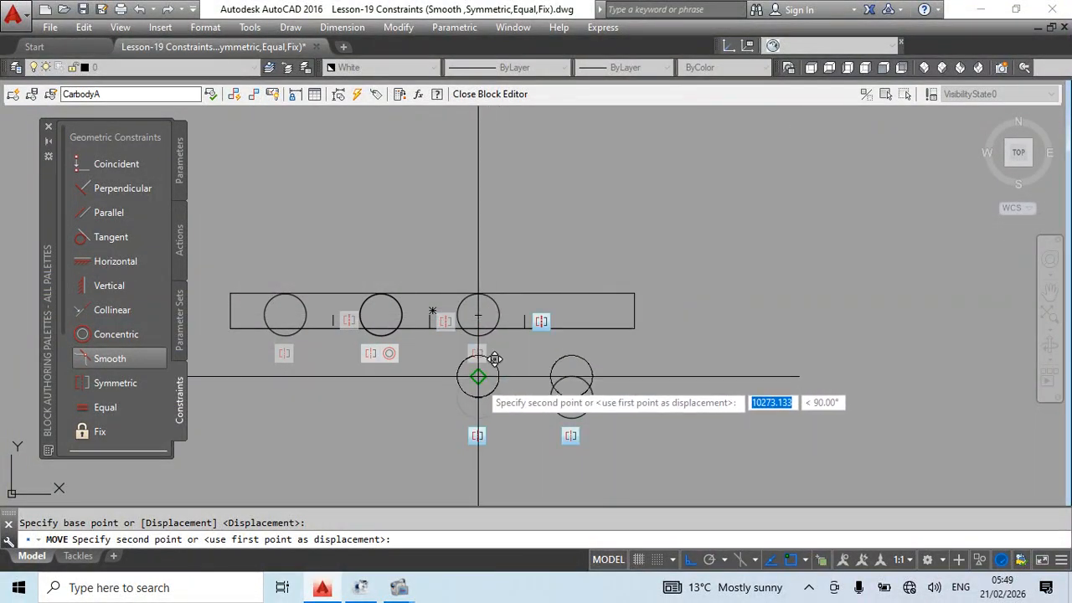
click(478, 312)
key(Escape)
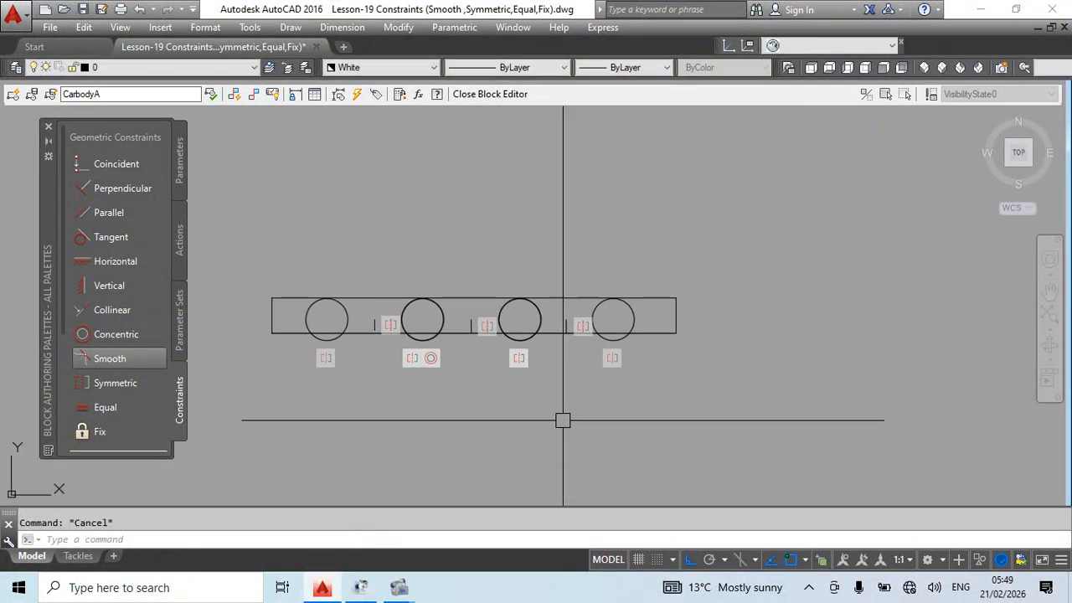
Move the first circle straight down below the rectangle to test the chained constraints
click(310, 322)
middle_drag(456, 431, 469, 409)
text(m)
key(Return)
click(766, 304)
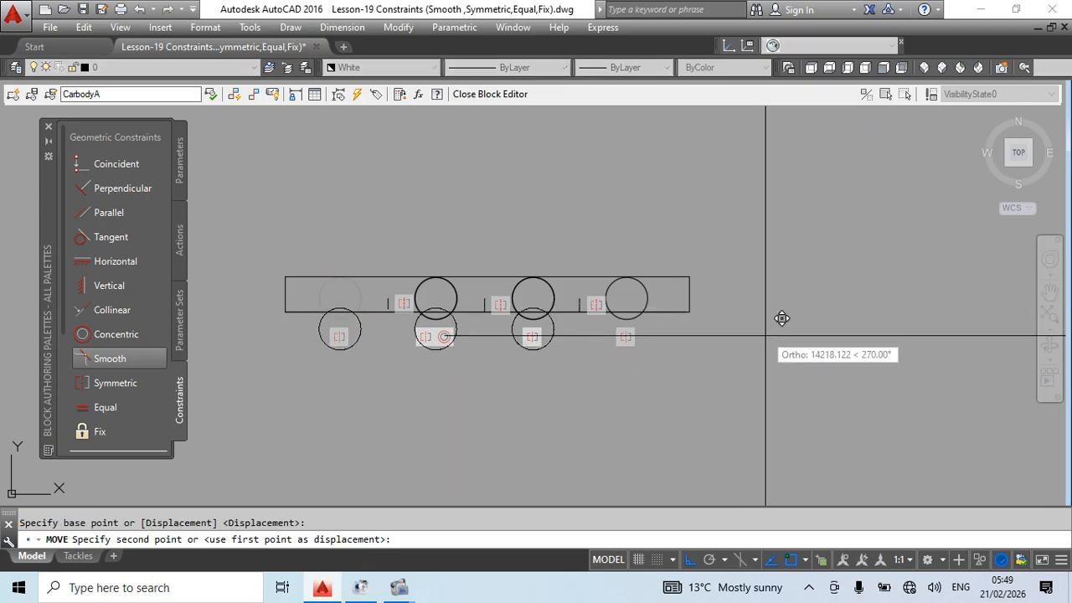
click(785, 391)
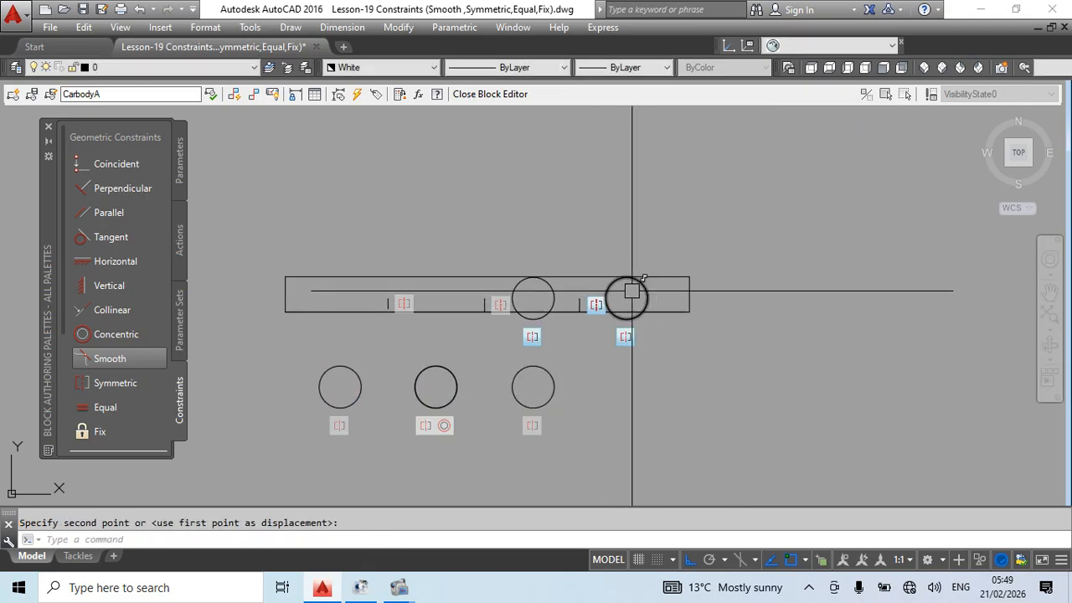
click(558, 306)
key(Return)
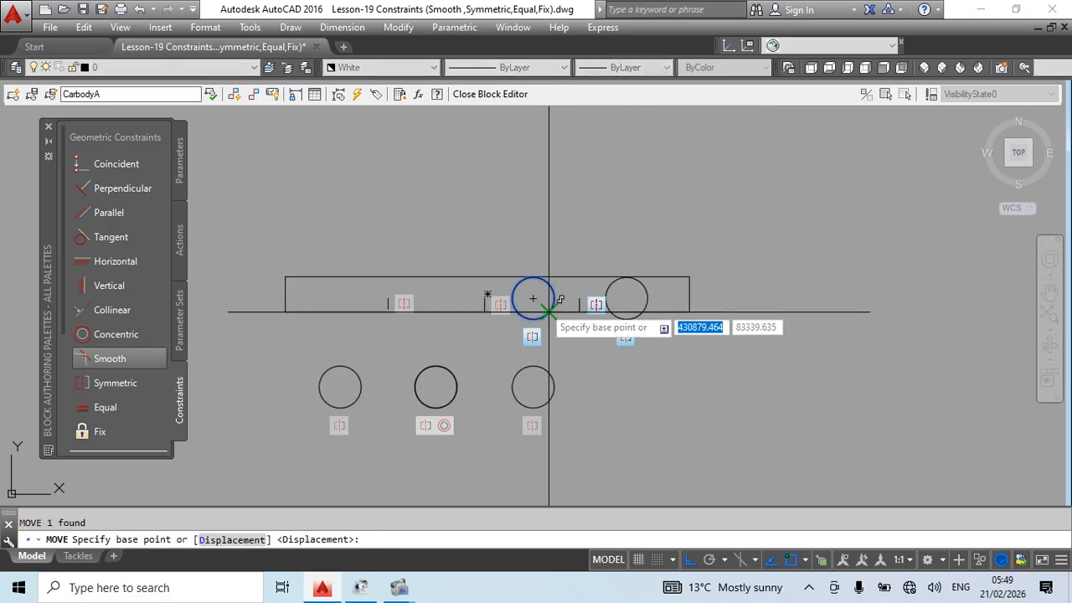
click(533, 298)
key(Escape)
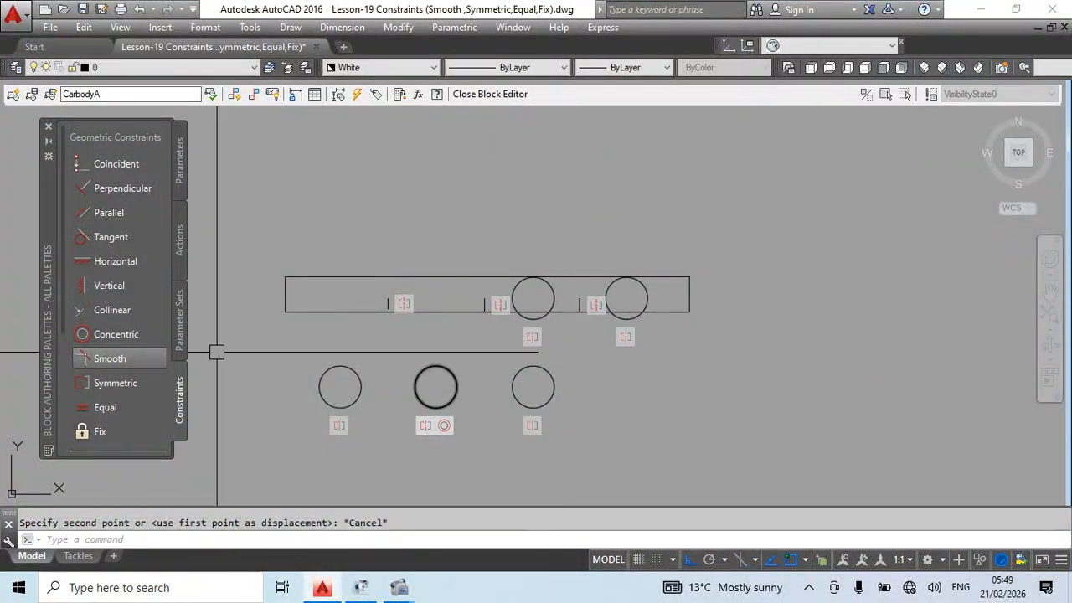
Make the third circle remaining in the rectangle concentric with its overlapping counterpart below the rectangle
click(121, 334)
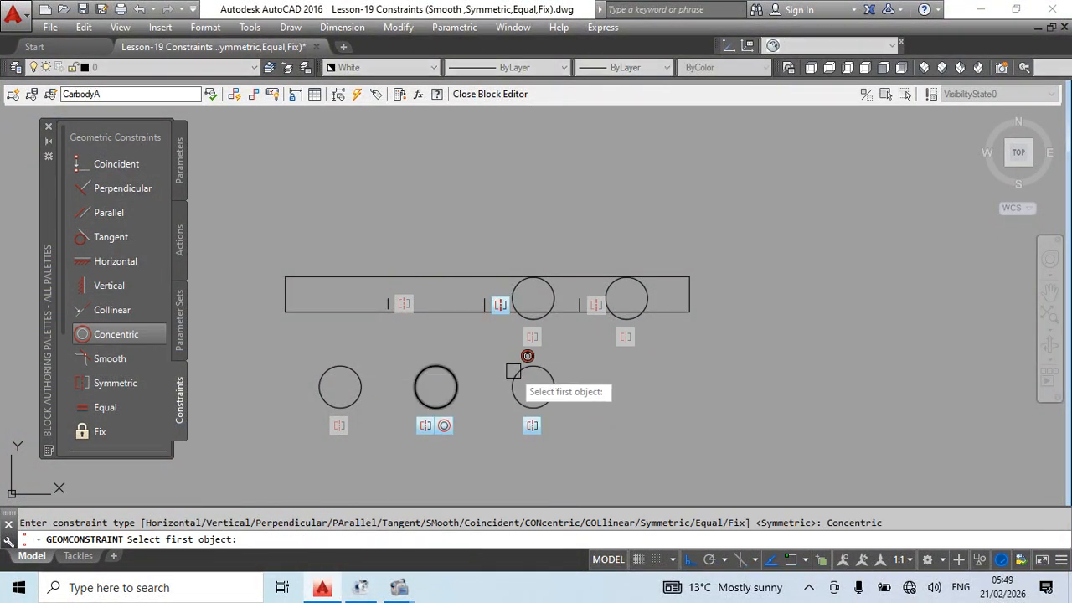
click(549, 376)
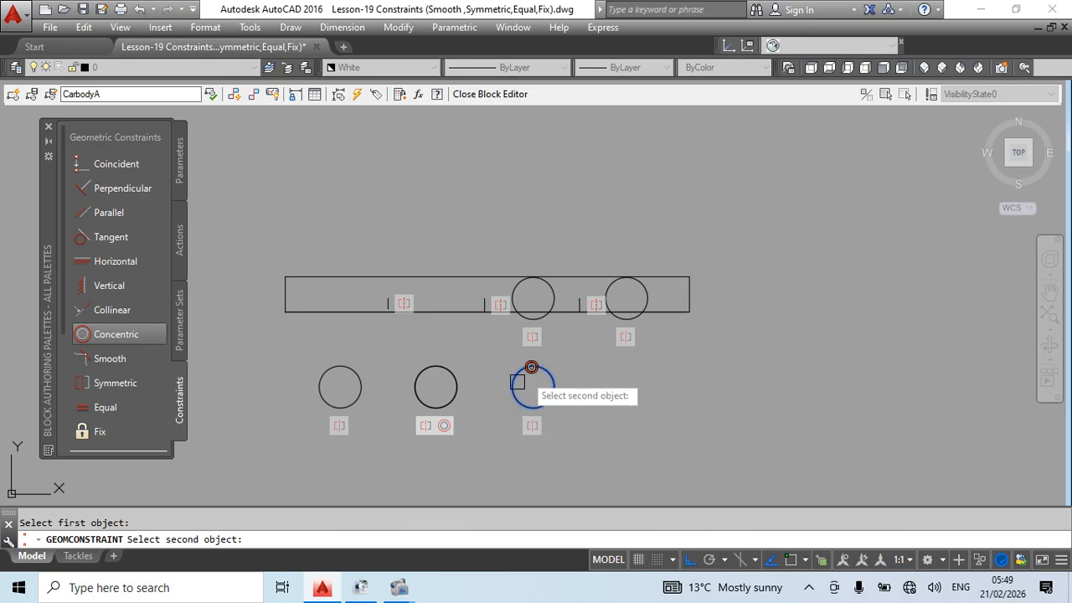
click(552, 300)
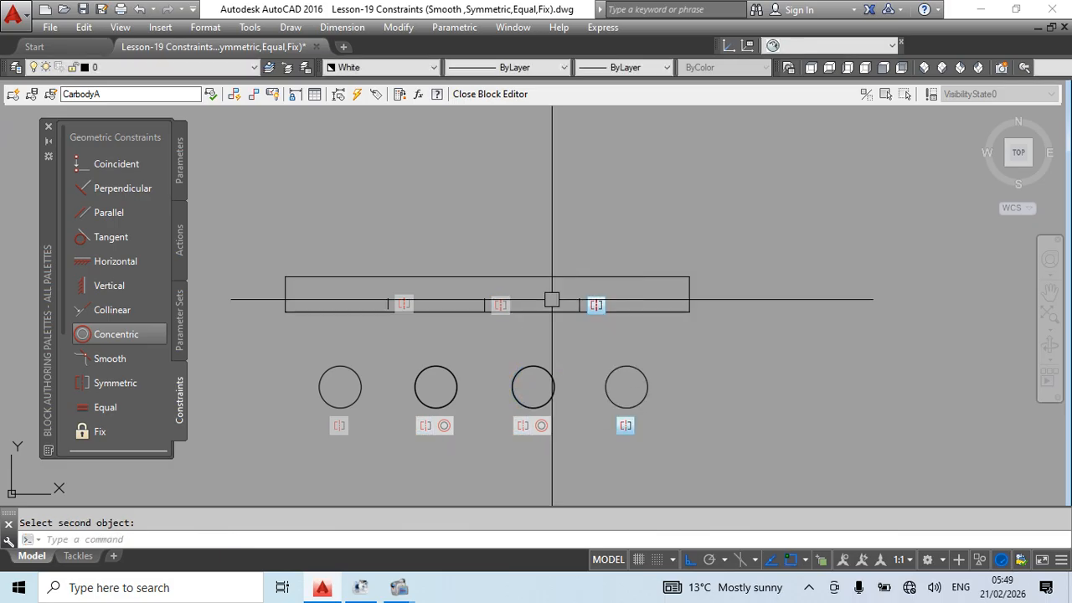
Try moving the first circle again, and undo the last Concentric constraint and the circle move before it
key(Return)
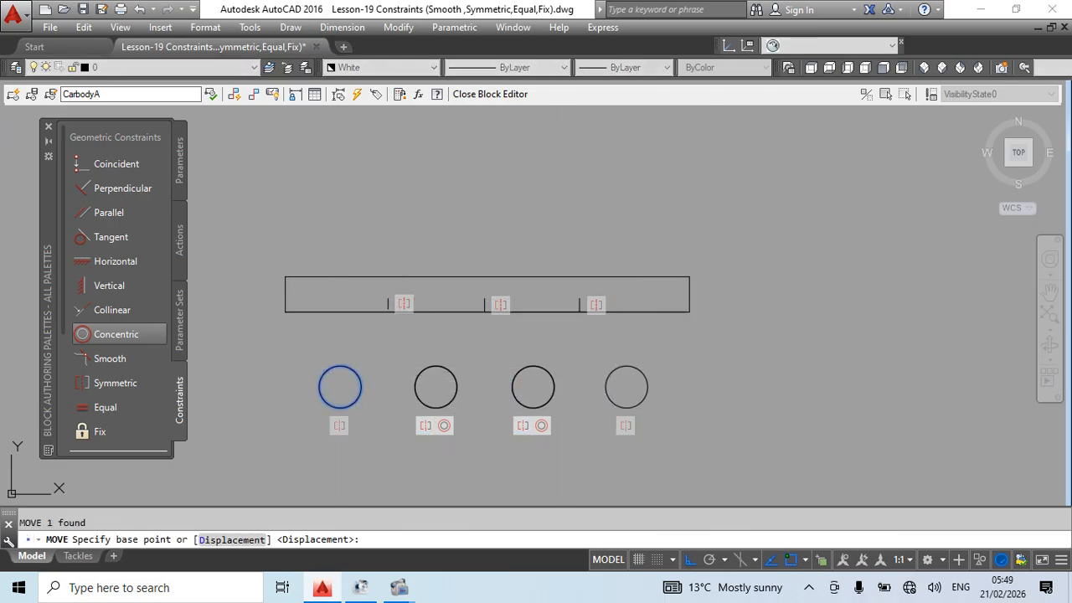
click(713, 410)
key(Escape)
key(Escape)
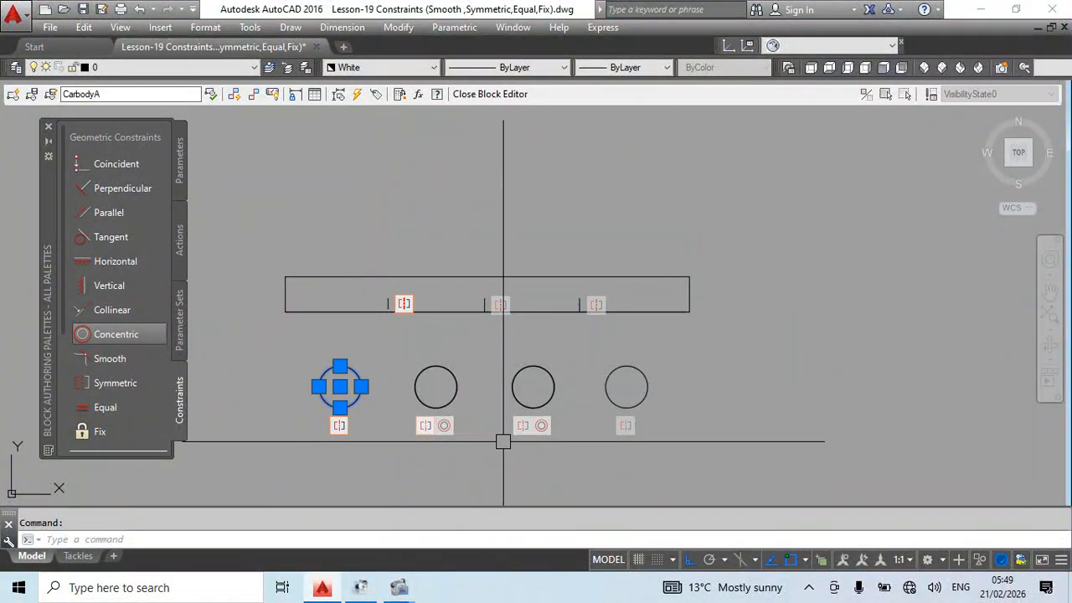
text(m)
key(Return)
click(728, 398)
key(Escape)
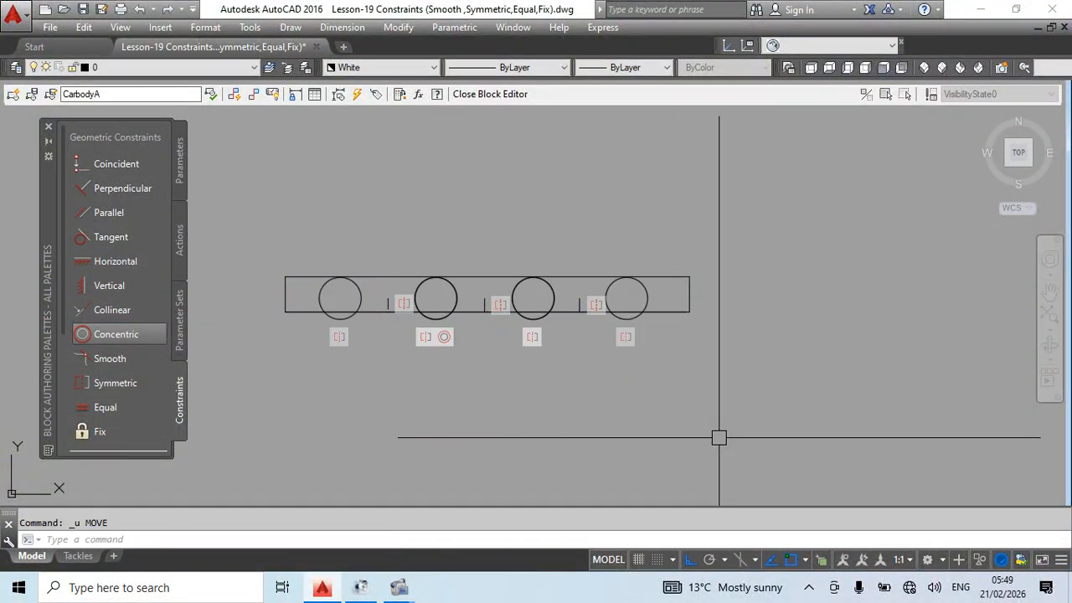
Move the fourth circle straight down below the rectangle
middle_drag(487, 350, 467, 370)
key(Escape)
click(630, 317)
text(m)
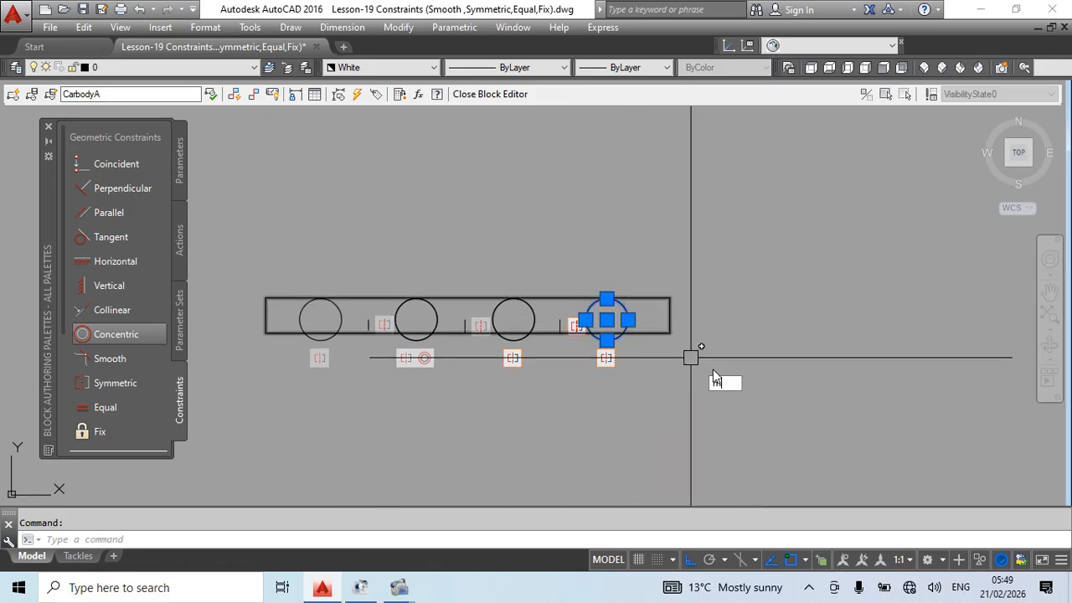
key(Return)
click(719, 350)
click(718, 408)
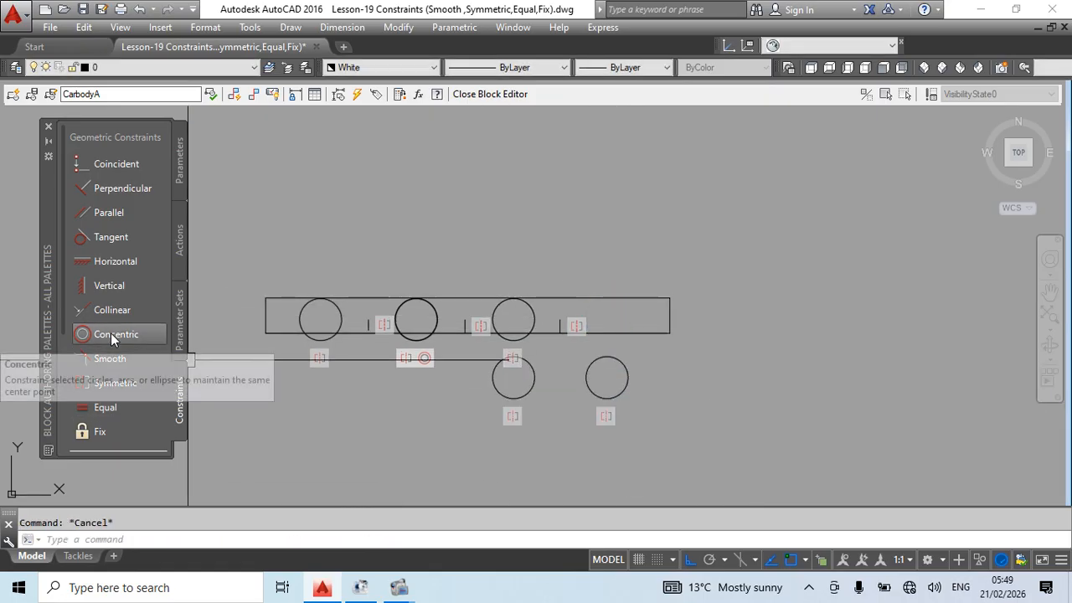
Make the third circle below the rectangle concentric with the third circle remaining in the rectangle
click(111, 335)
click(533, 312)
click(528, 373)
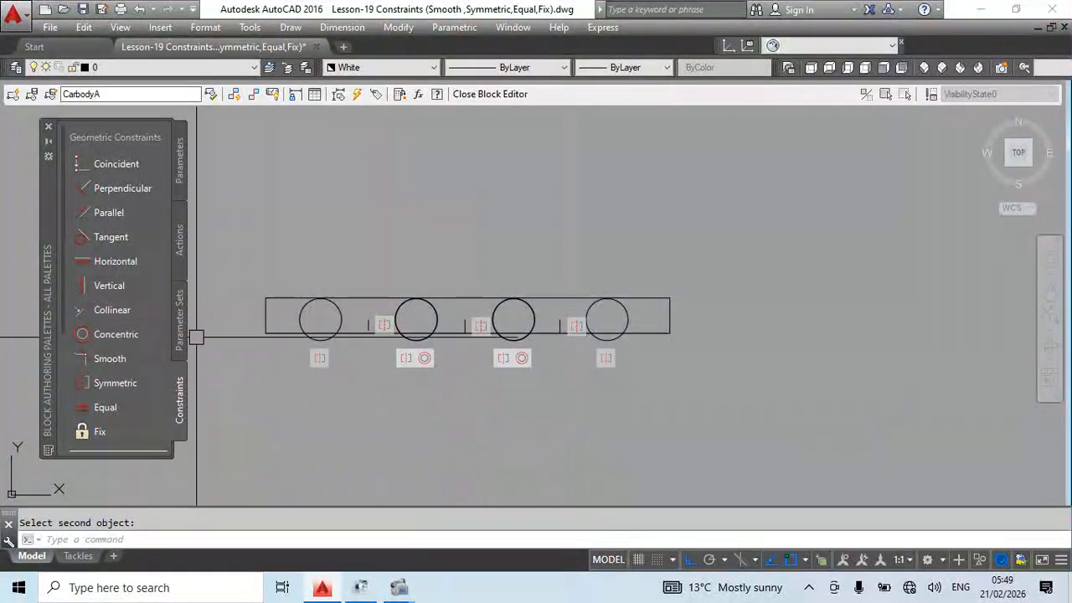
key(Escape)
click(299, 316)
text(m)
key(Return)
click(741, 245)
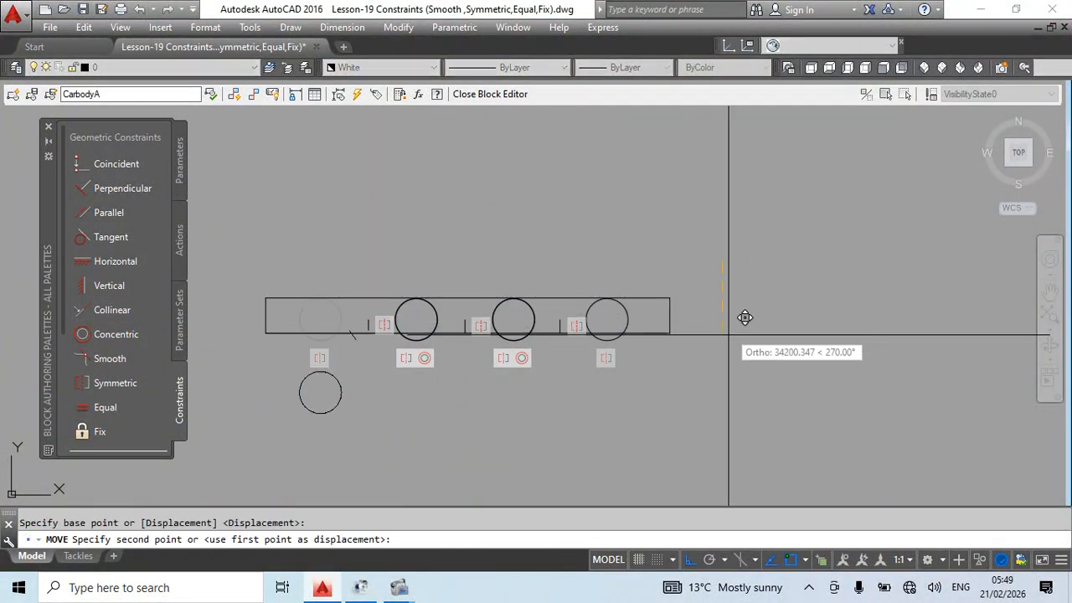
key(Escape)
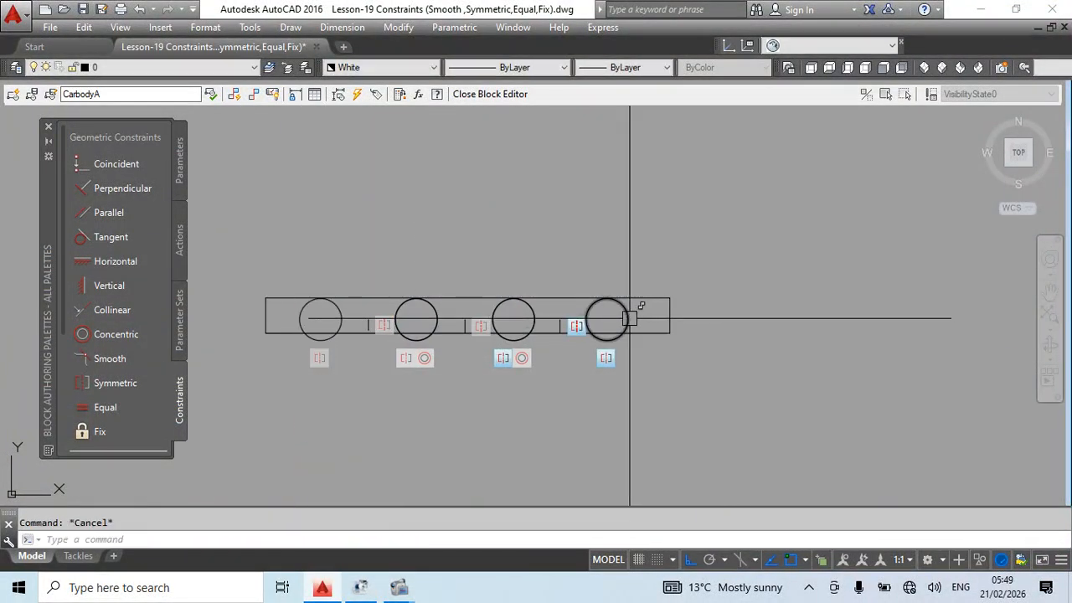
click(626, 309)
text(m)
key(Return)
click(786, 265)
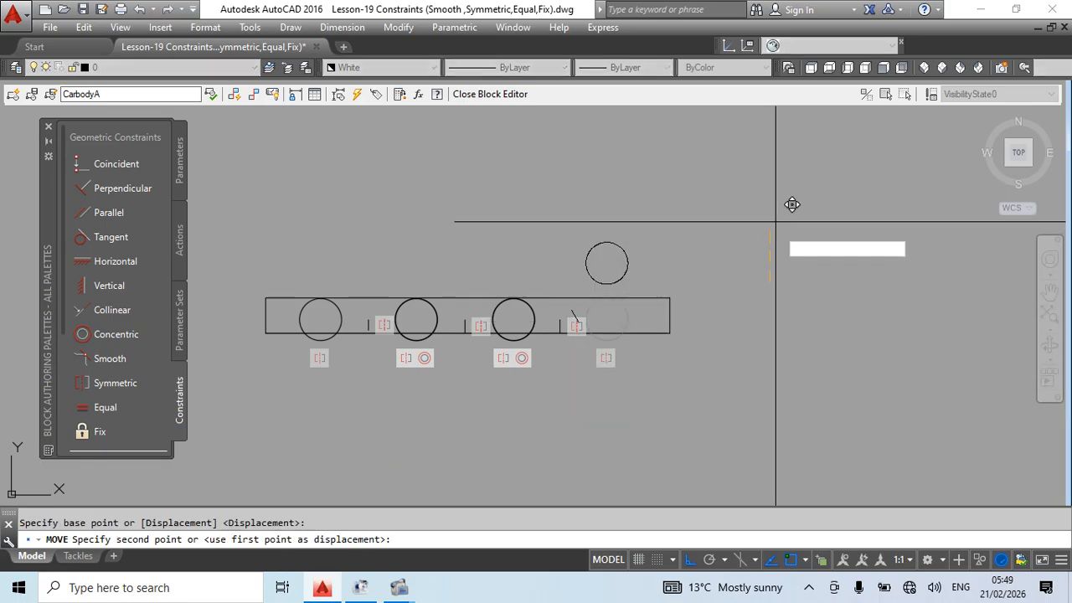
key(Escape)
Move the third circle straight down below the rectangle to test the chained constraints
text(m)
key(Return)
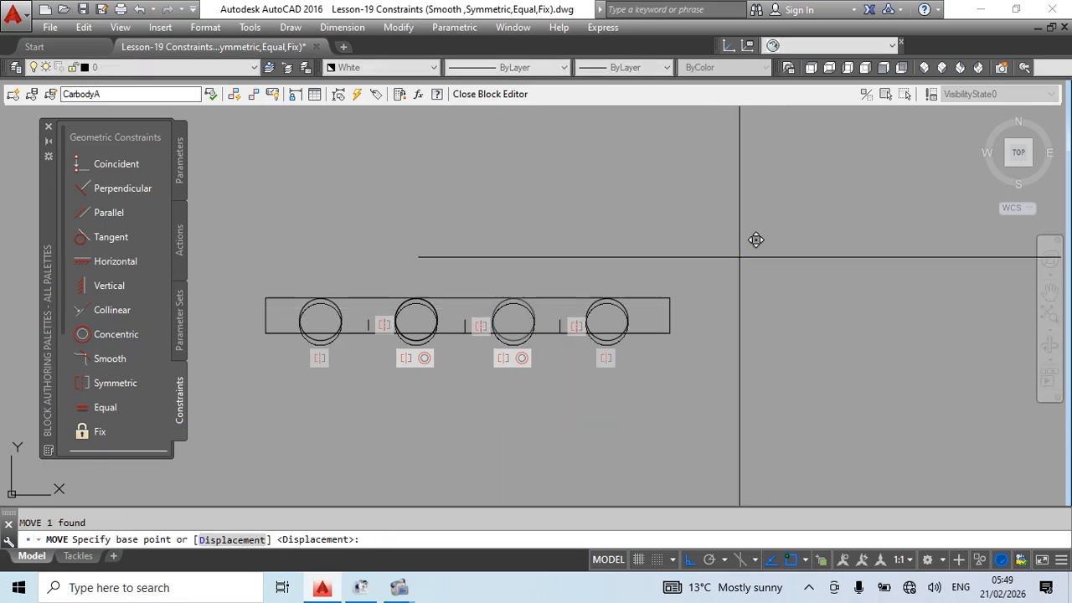
click(739, 252)
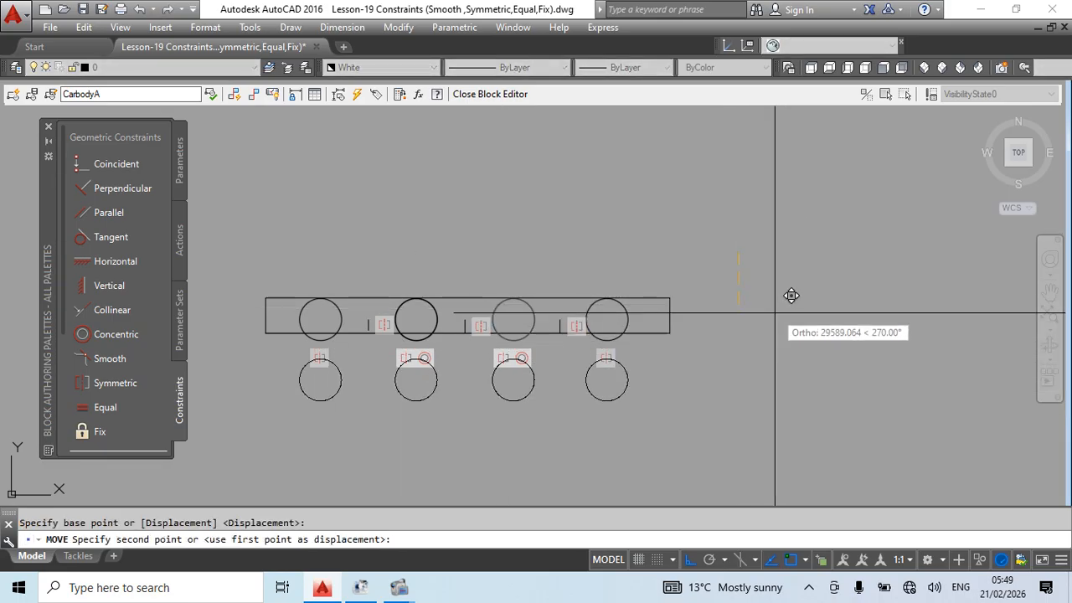
click(773, 313)
mouse_move(737, 398)
middle_down()
mouse_move(731, 332)
mouse_move(689, 342)
mouse_move(726, 359)
middle_up()
key(Escape)
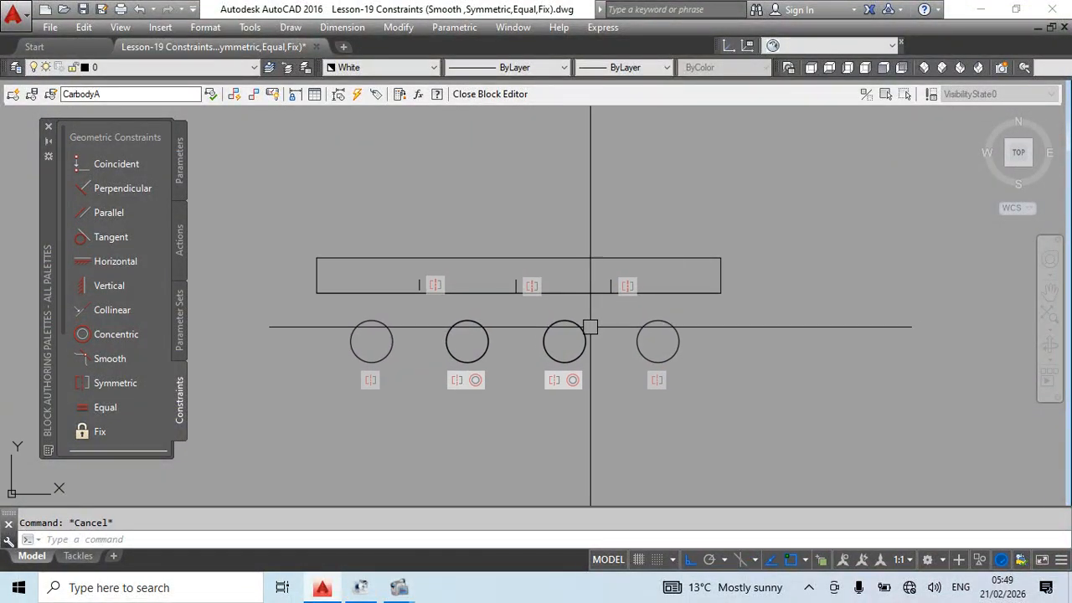
Cancel another test move of the third circle and undo its last move
click(581, 328)
key(Return)
click(751, 386)
key(Escape)
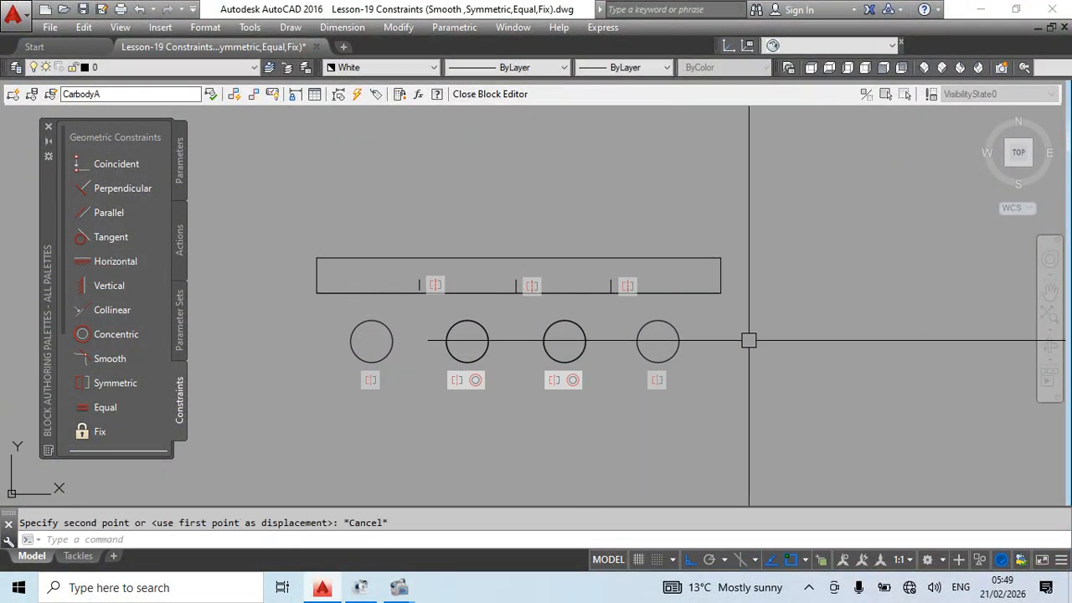
key(ctrl+z)
key(ctrl+z)
key(ctrl+z)
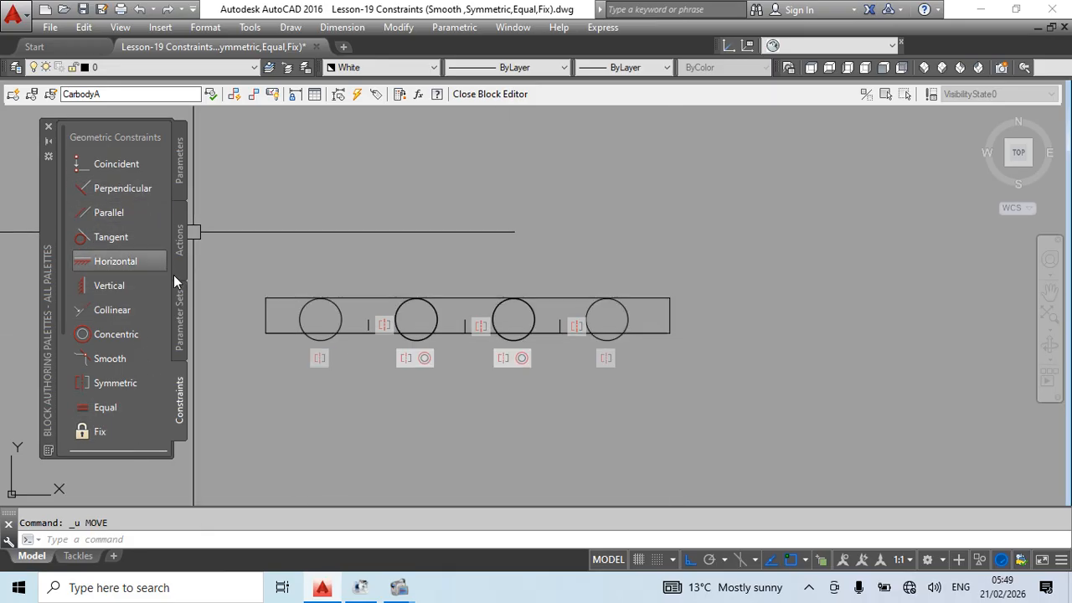
click(181, 307)
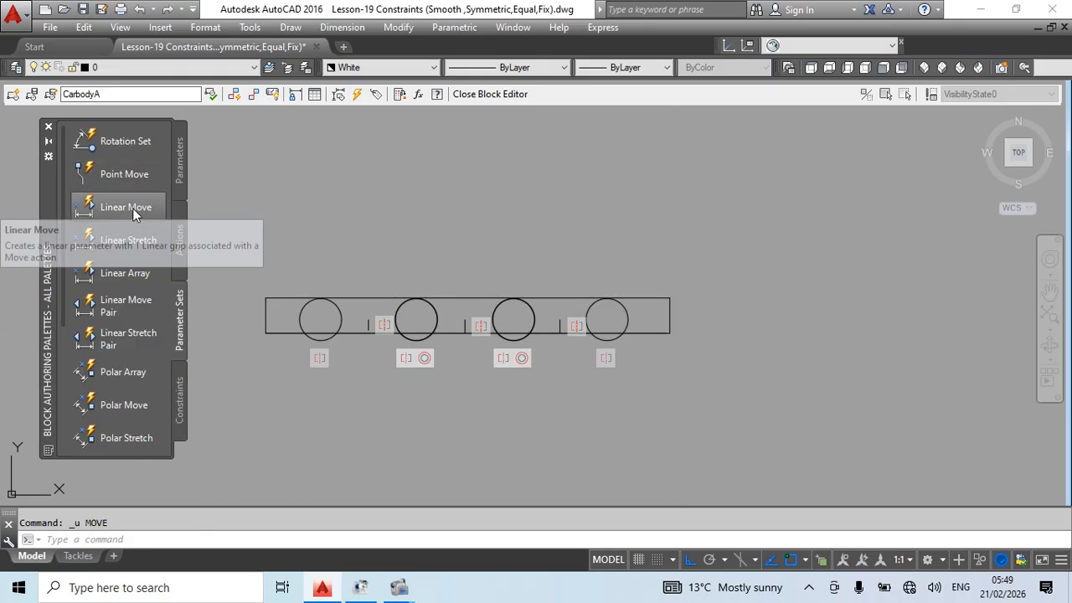
click(133, 207)
click(670, 297)
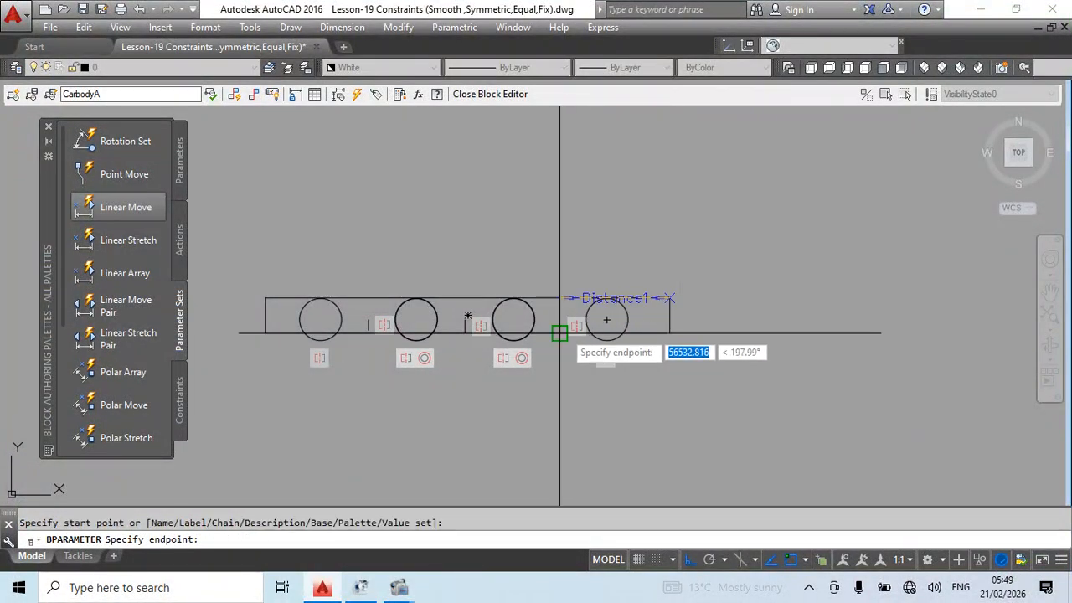
click(513, 319)
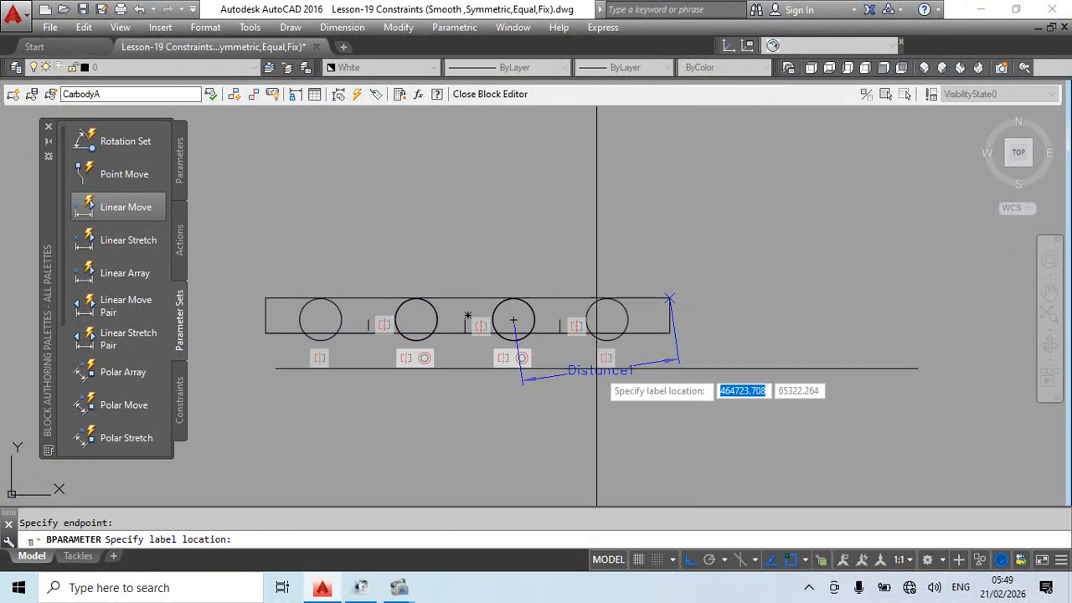
key(Escape)
click(134, 208)
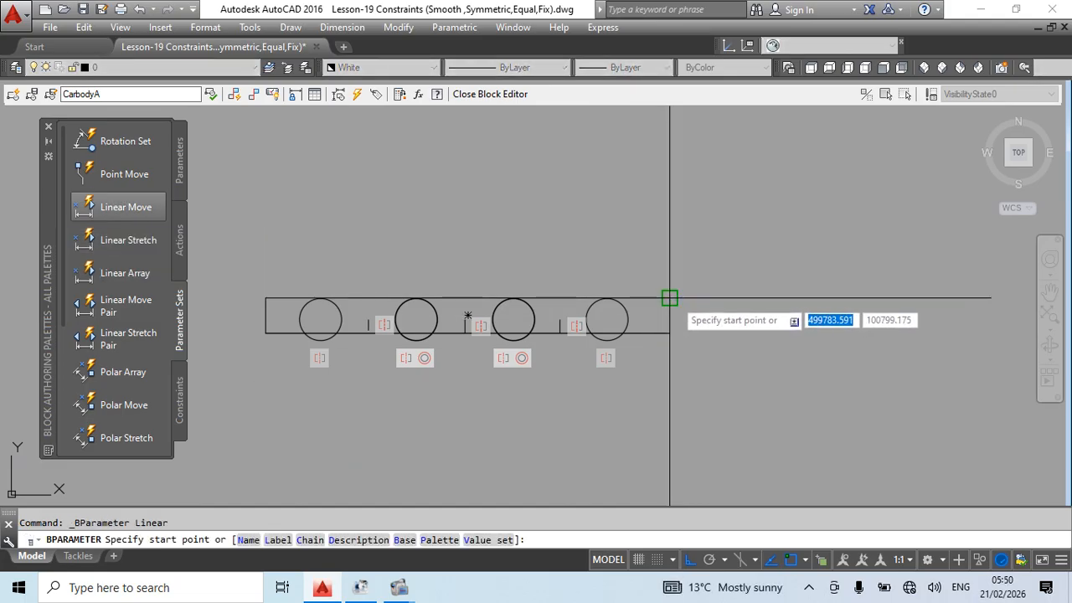
click(670, 297)
key(Escape)
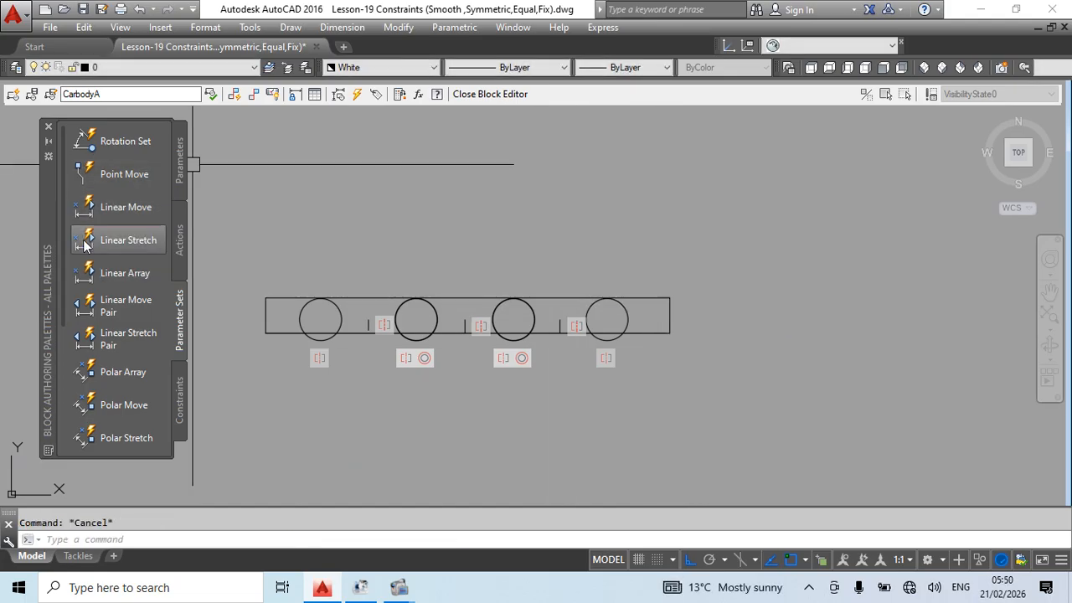
Add a Linear Move parameter set from the third circle's top quadrant to its center, with the label at the rectangle's right edge
click(141, 209)
click(513, 299)
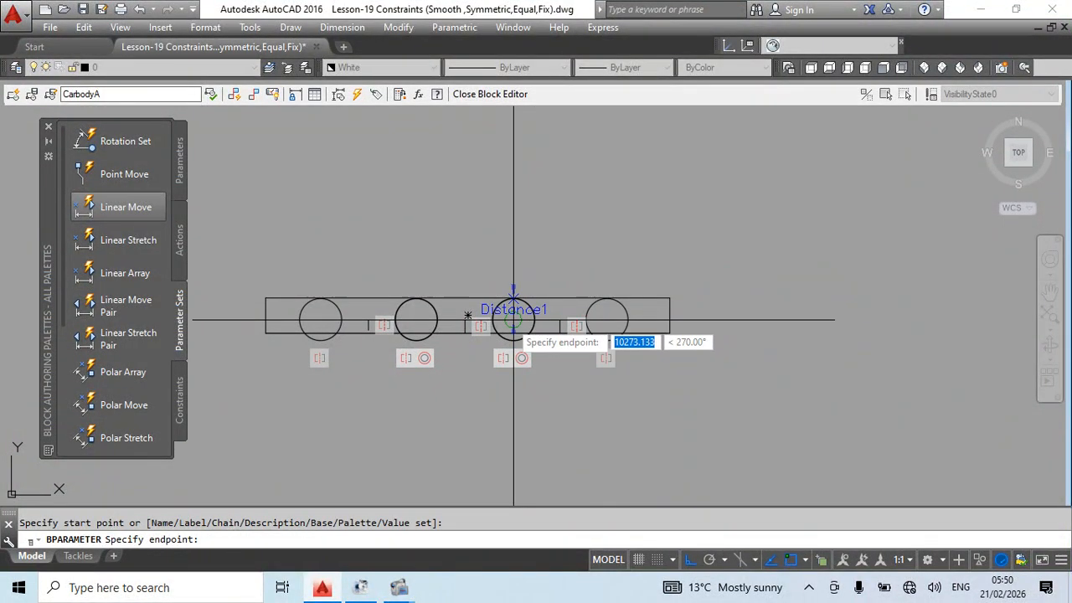
click(513, 319)
click(669, 321)
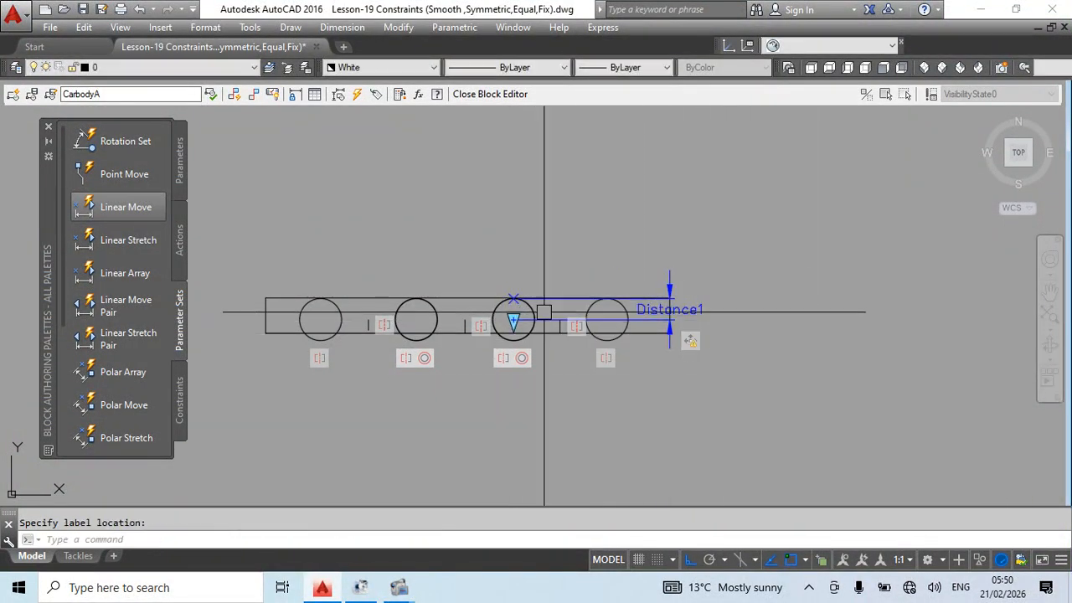
Relocate the linear parameter to start at the rectangle's upper-right corner and end directly below, level with the circle centers, with its label close by
click(514, 319)
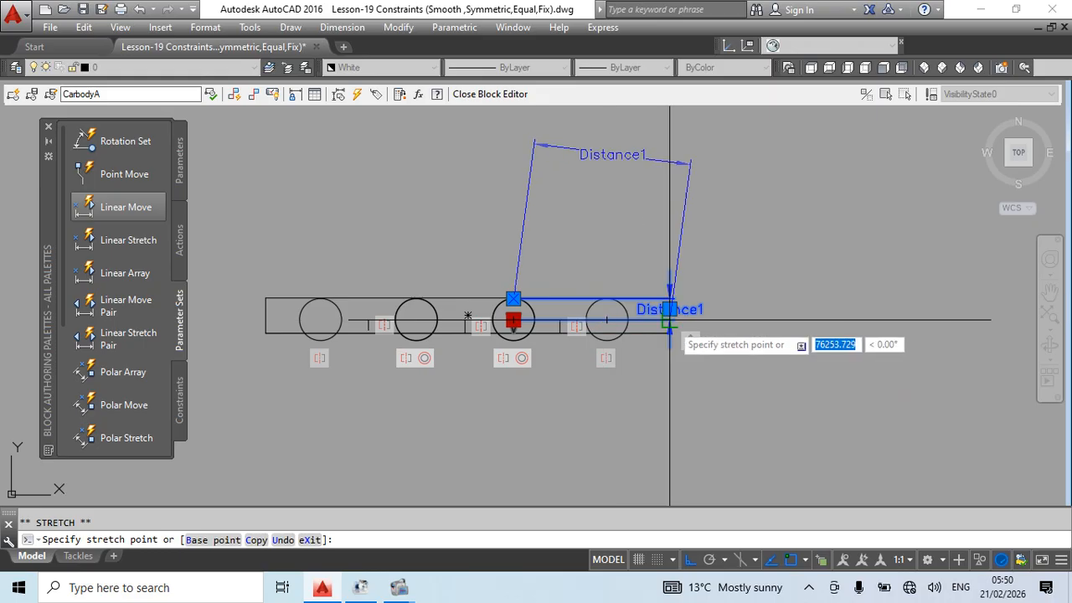
key(Escape)
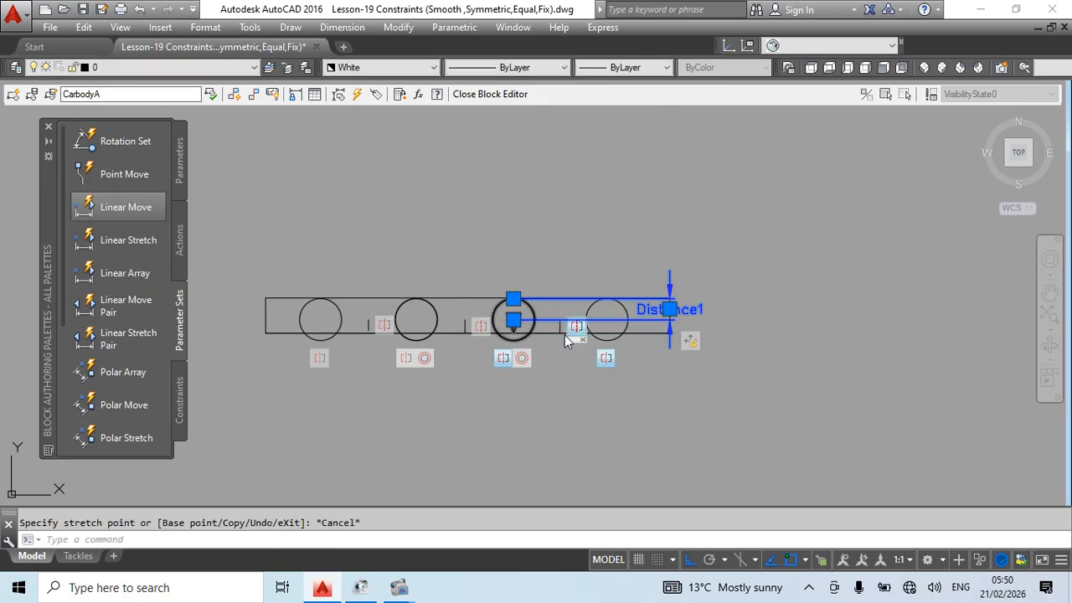
click(514, 298)
scroll(653, 309, up, 10)
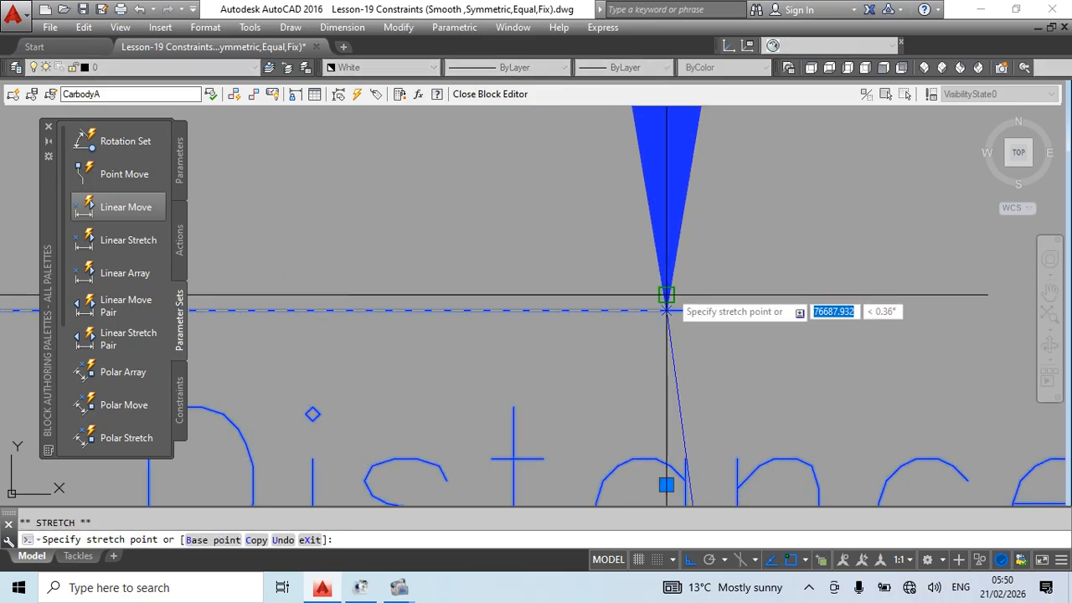
scroll(667, 311, down, 9)
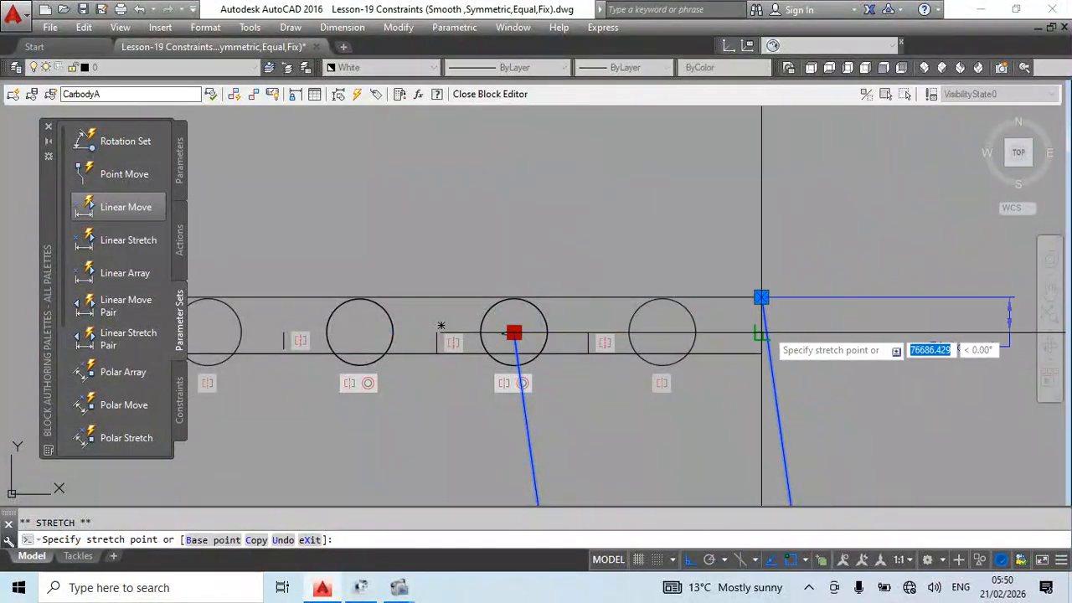
scroll(695, 360, down, 4)
key(Escape)
scroll(704, 364, up, 4)
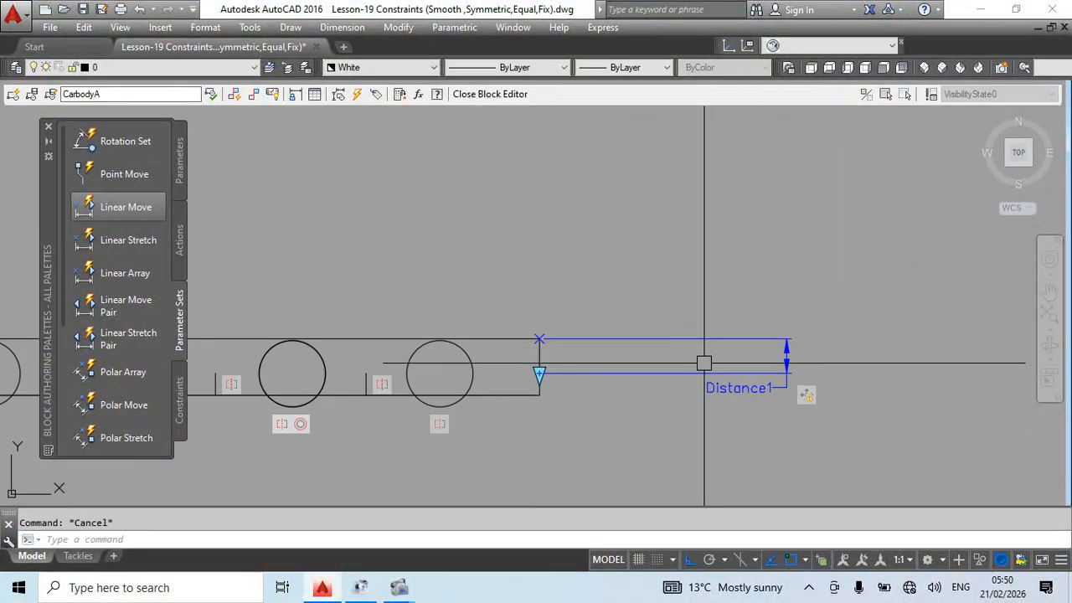
click(786, 356)
scroll(673, 371, down, 3)
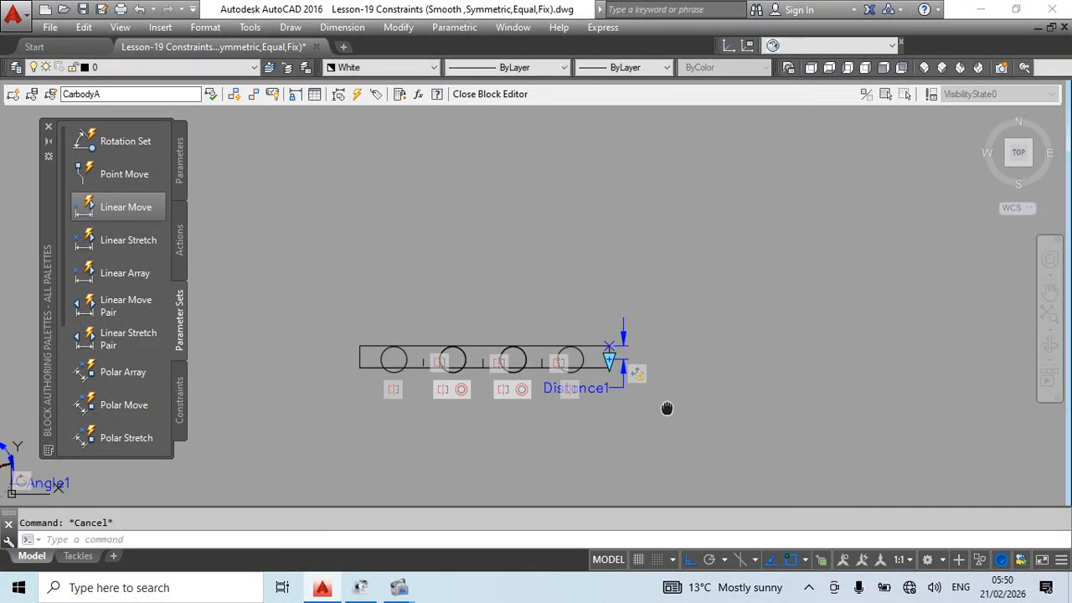
Modify the linear parameter's Move action selection set to include the third circle
scroll(627, 393, up, 3)
right_click(641, 343)
mouse_move(738, 372)
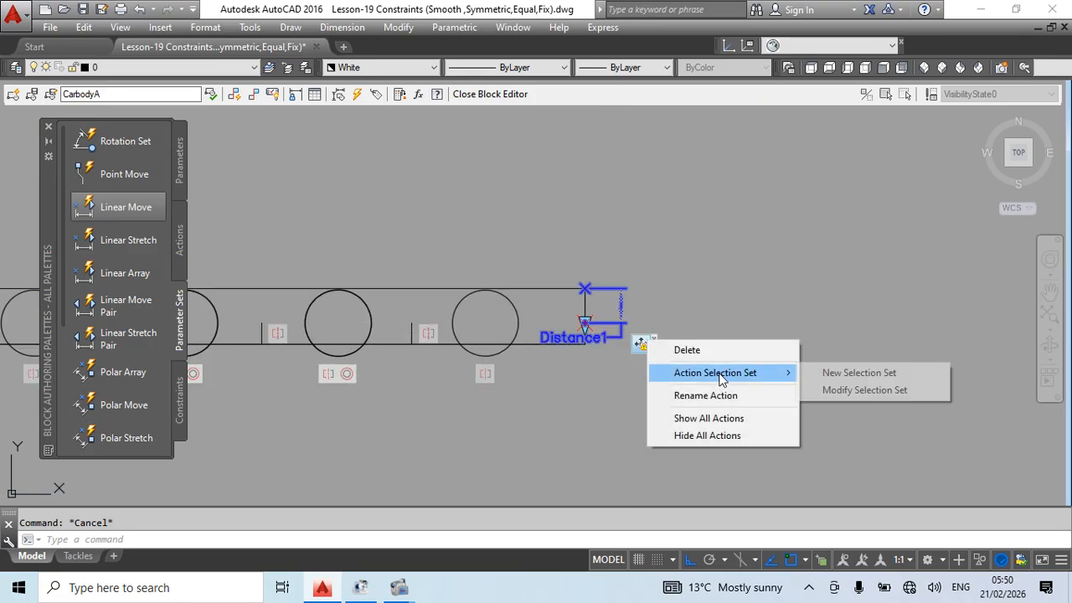
click(856, 397)
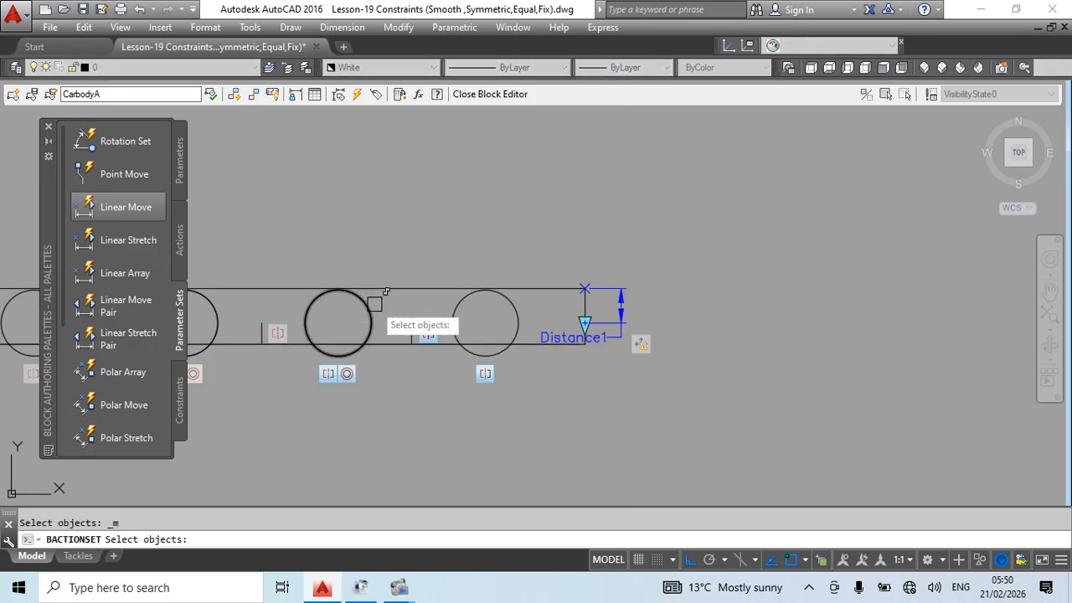
key(Return)
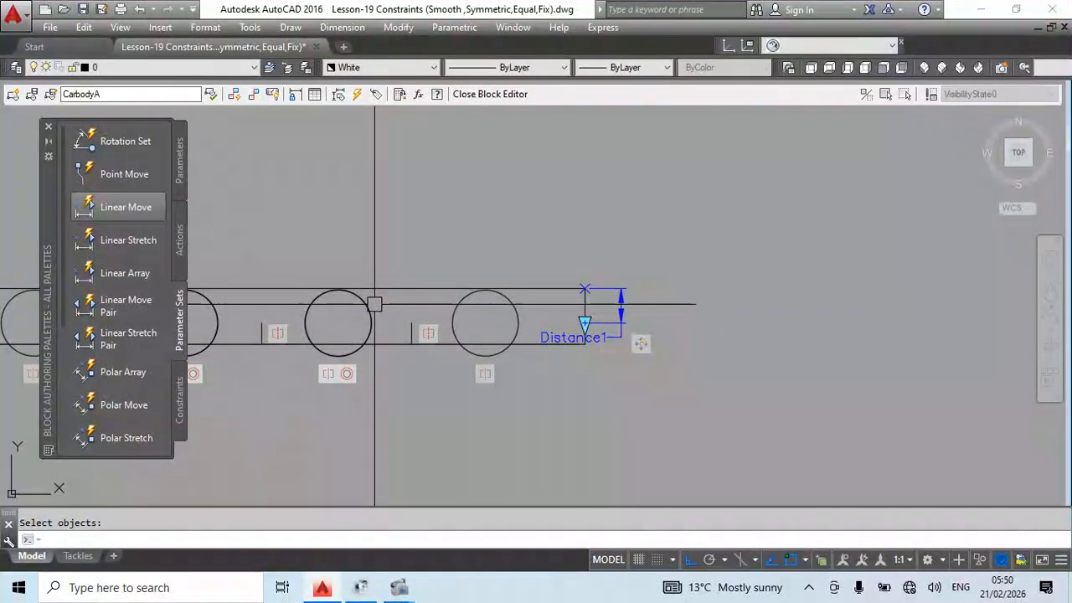
Close the block editor and return to the drawing
key(Return)
key(Return)
key(Return)
middle_drag(581, 389, 597, 252)
scroll(538, 286, down, 2)
mouse_move(514, 295)
middle_down()
mouse_move(549, 357)
mouse_move(387, 430)
middle_up()
key(Escape)
scroll(363, 309, up, 2)
scroll(397, 308, down, 2)
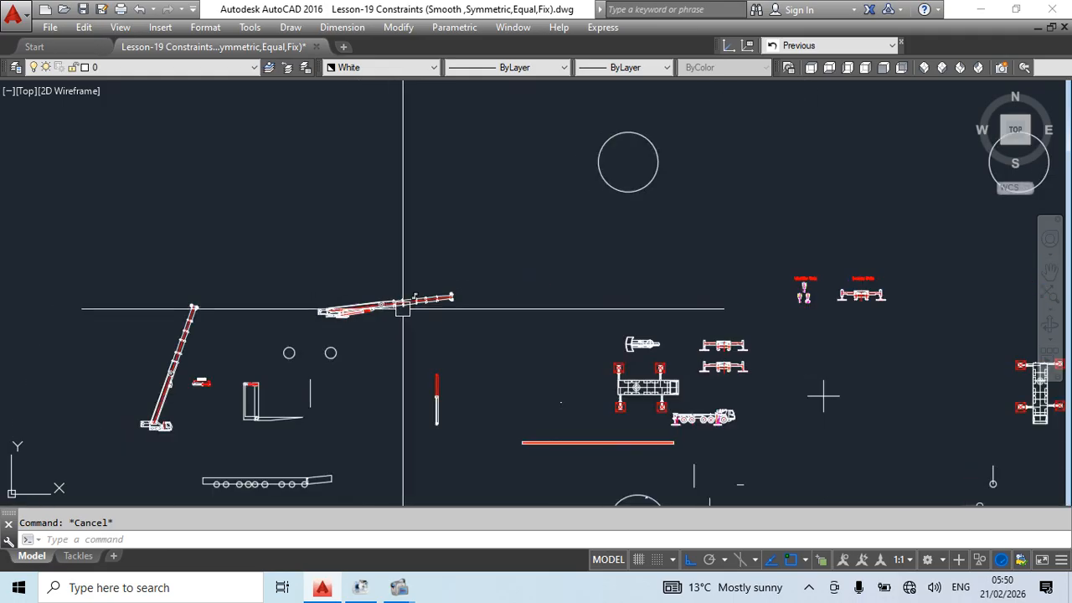
Look through the drawing for the CarbodyA block with the four circles in a rectangle
scroll(528, 383, up, 5)
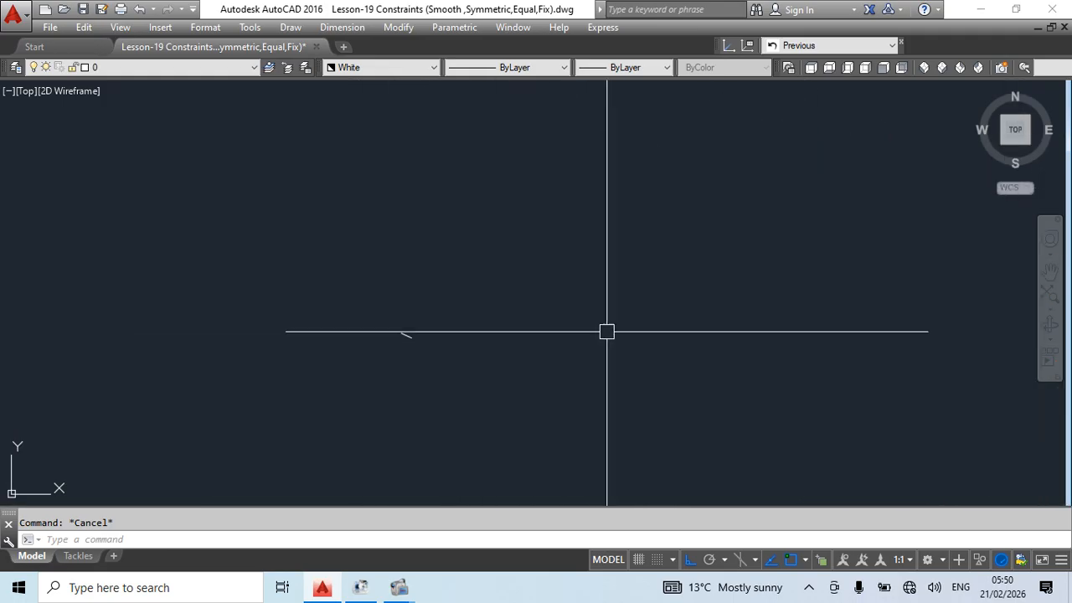
scroll(607, 332, down, 6)
scroll(575, 417, up, 4)
scroll(590, 388, down, 2)
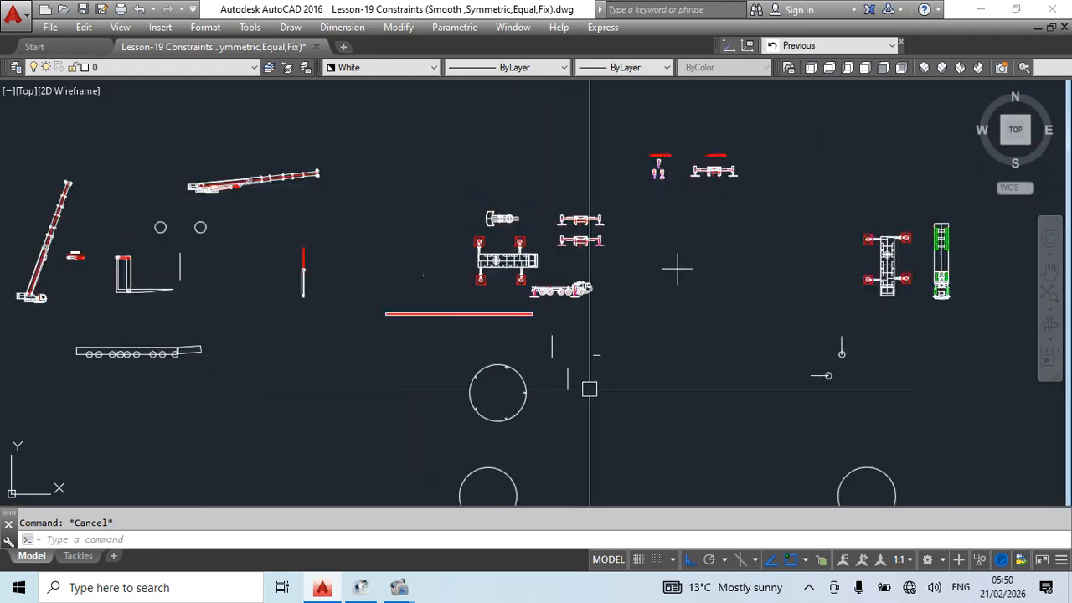
scroll(590, 388, down, 3)
scroll(537, 360, up, 3)
double_click(560, 373)
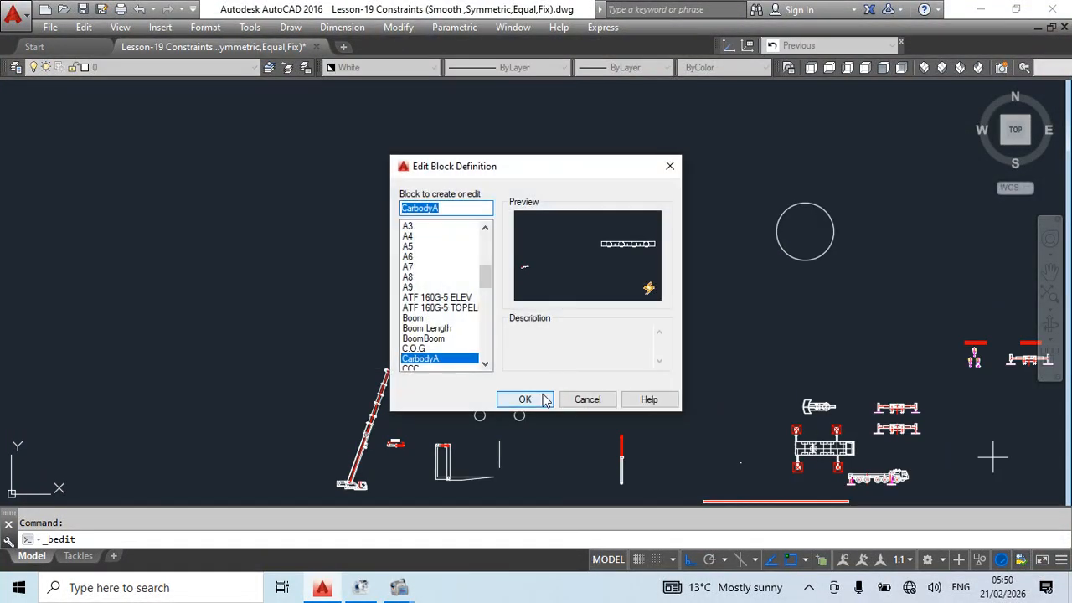
key(Escape)
scroll(598, 358, down, 3)
scroll(488, 351, up, 2)
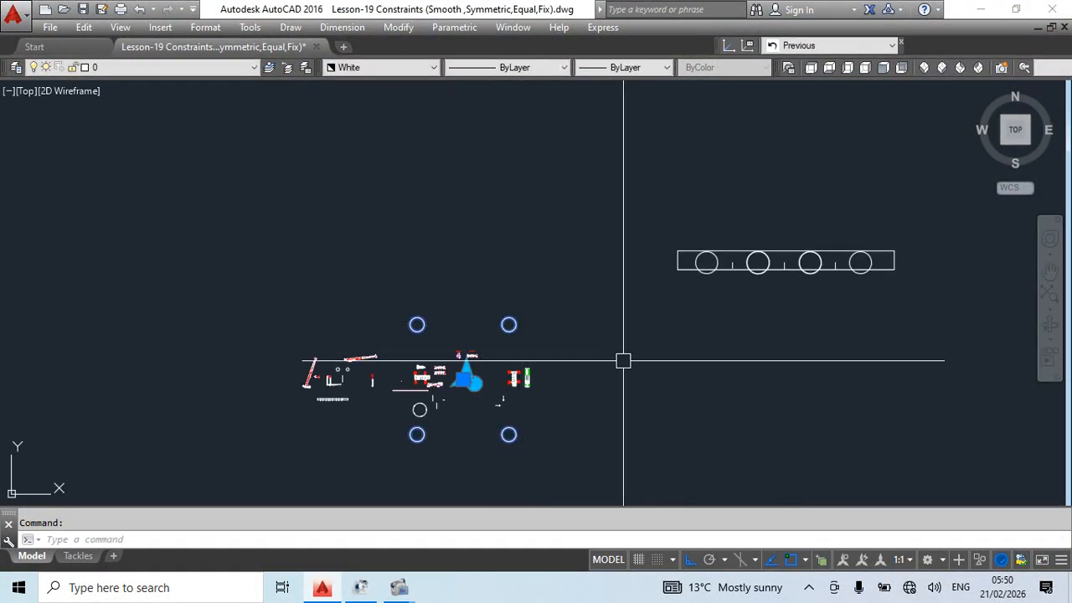
Test the CarbodyA block's linear grip by moving the four circles below the rectangle and back up
key(Escape)
middle_drag(802, 293, 421, 349)
scroll(366, 319, up, 2)
click(367, 319)
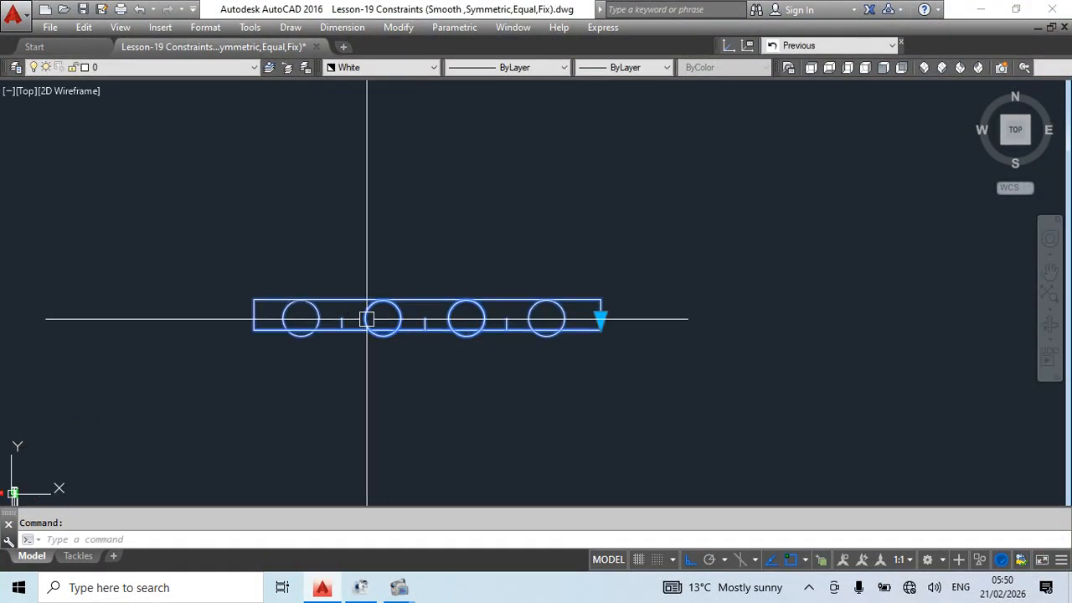
click(601, 318)
click(601, 385)
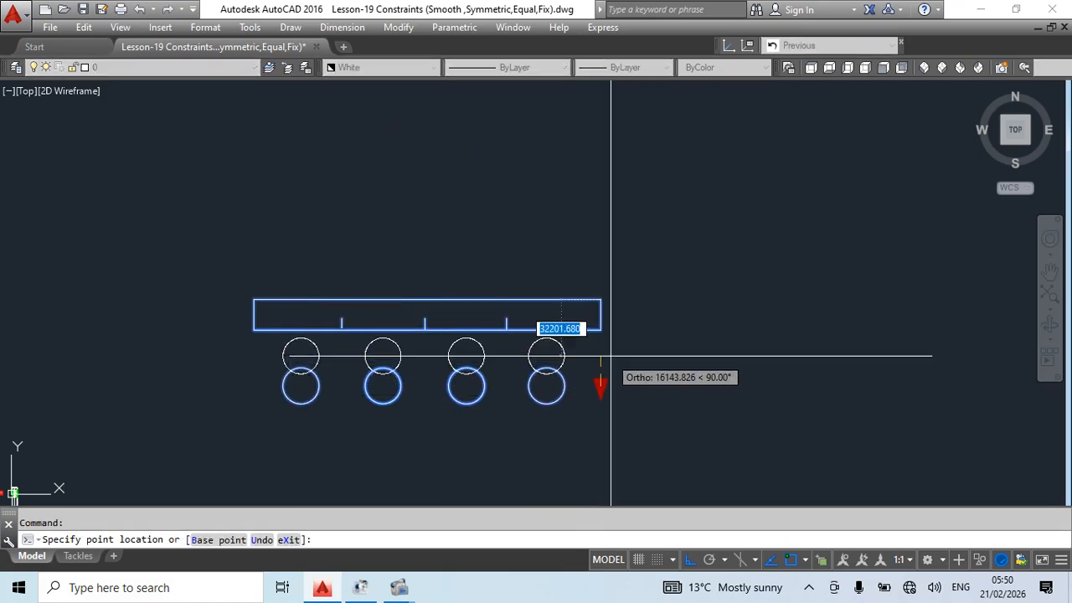
click(609, 347)
click(601, 346)
click(607, 448)
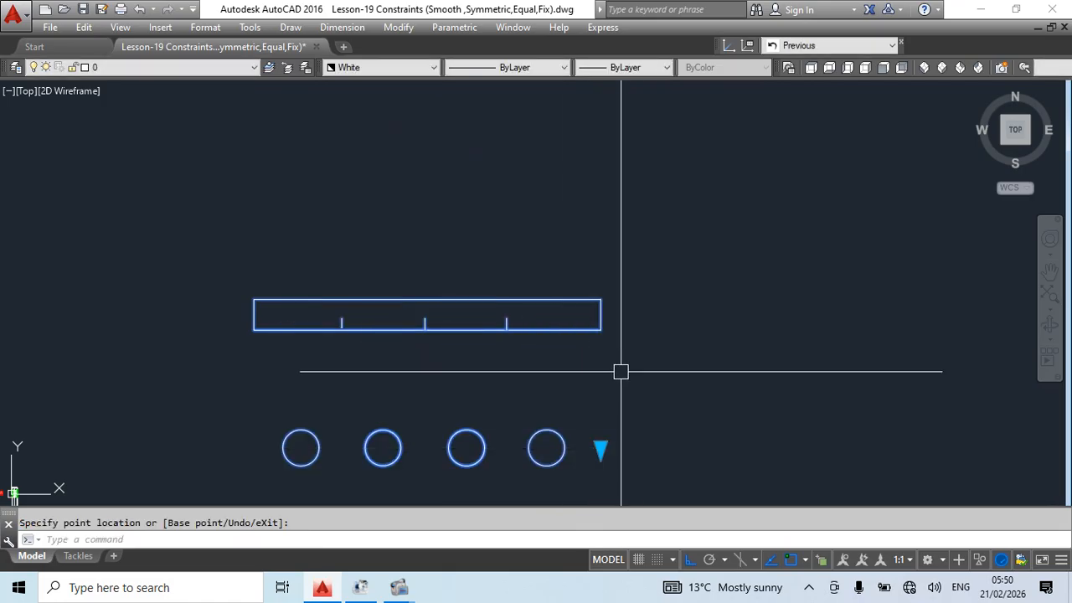
click(600, 448)
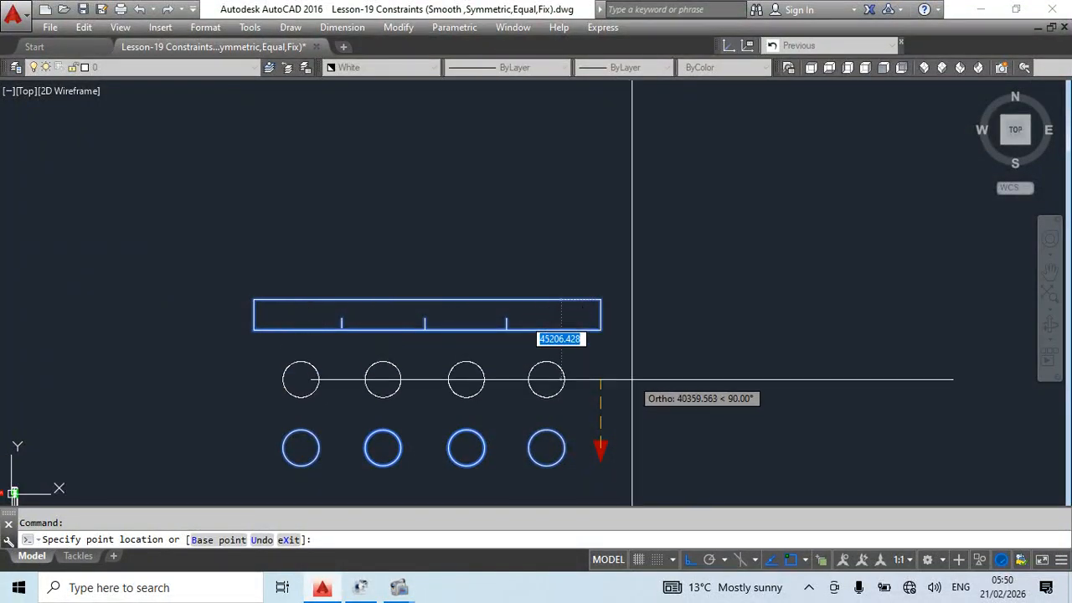
click(640, 371)
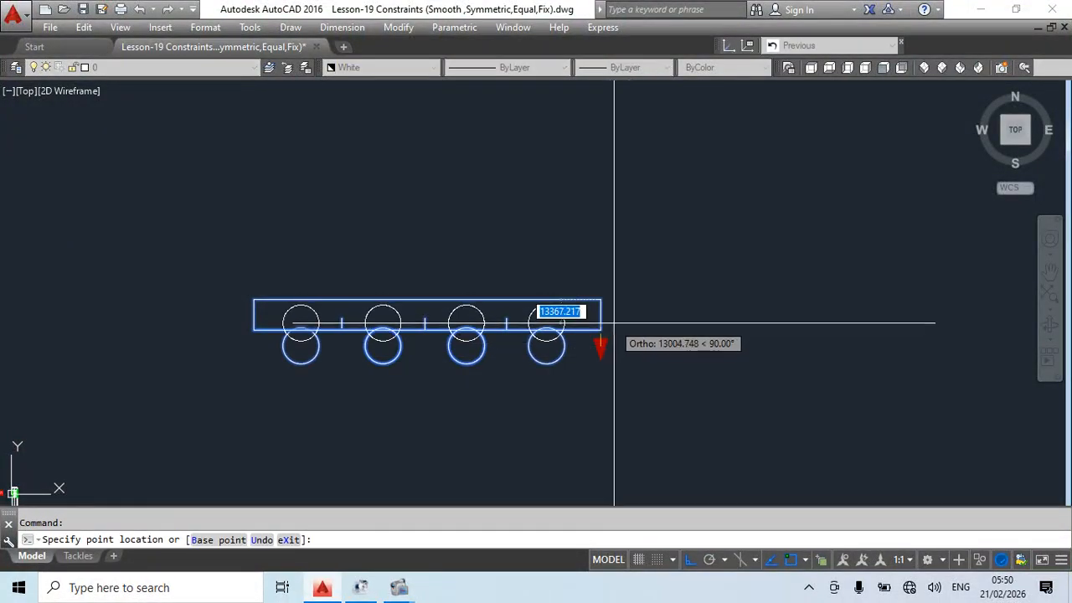
key(Escape)
Open the CarbodyA block in the Block Editor
scroll(500, 363, down, 5)
scroll(491, 302, up, 4)
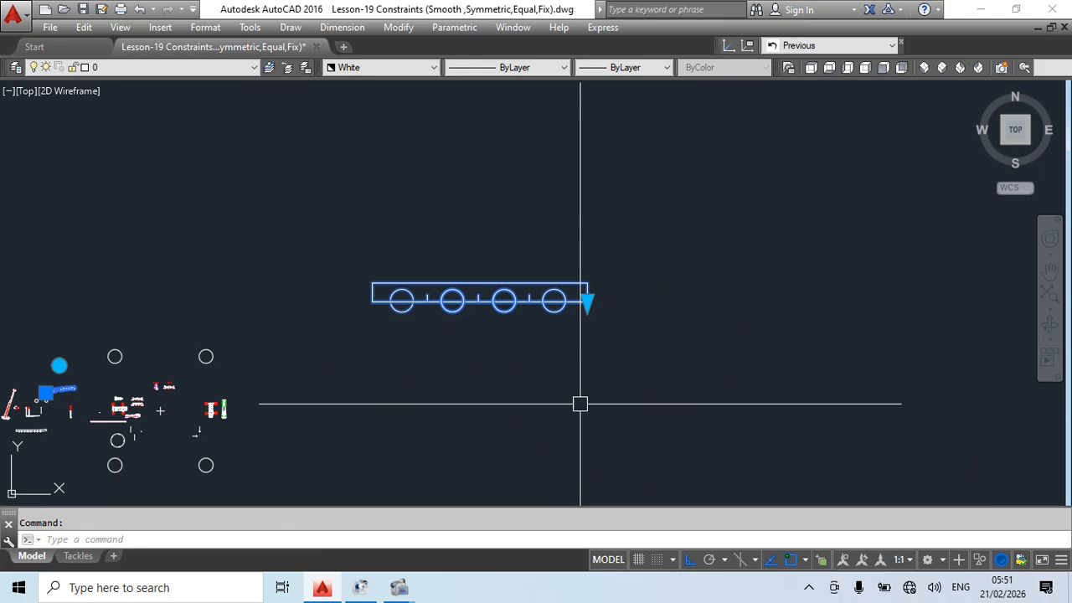
double_click(453, 299)
click(511, 399)
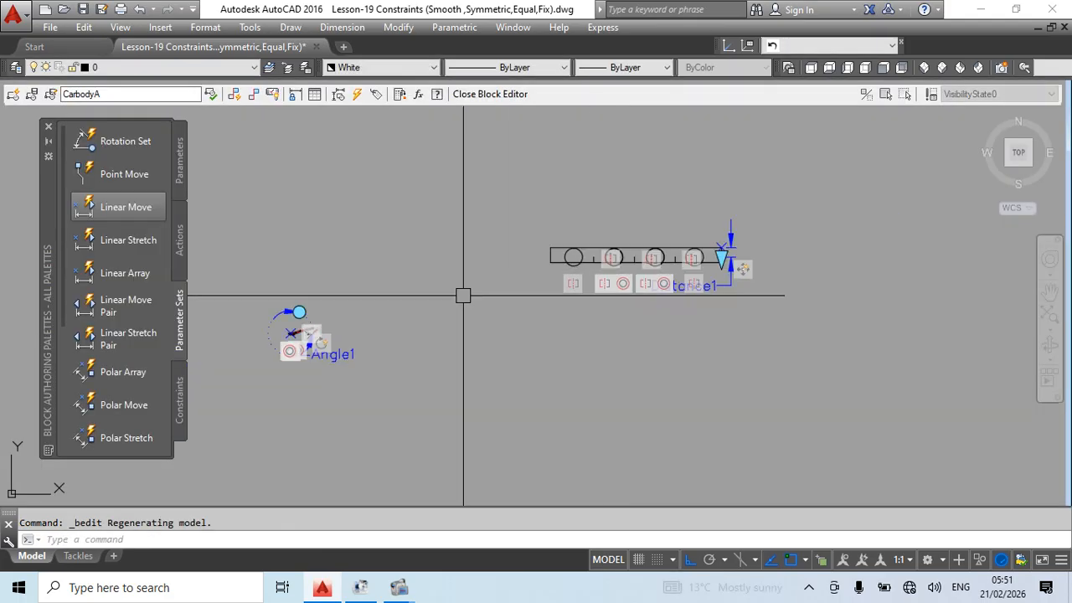
Draw a small circle in the empty area below the rectangle with the four circles
scroll(577, 388, down, 1)
middle_drag(576, 388, 378, 296)
text(c)
key(Return)
click(446, 326)
click(448, 334)
scroll(477, 333, up, 1)
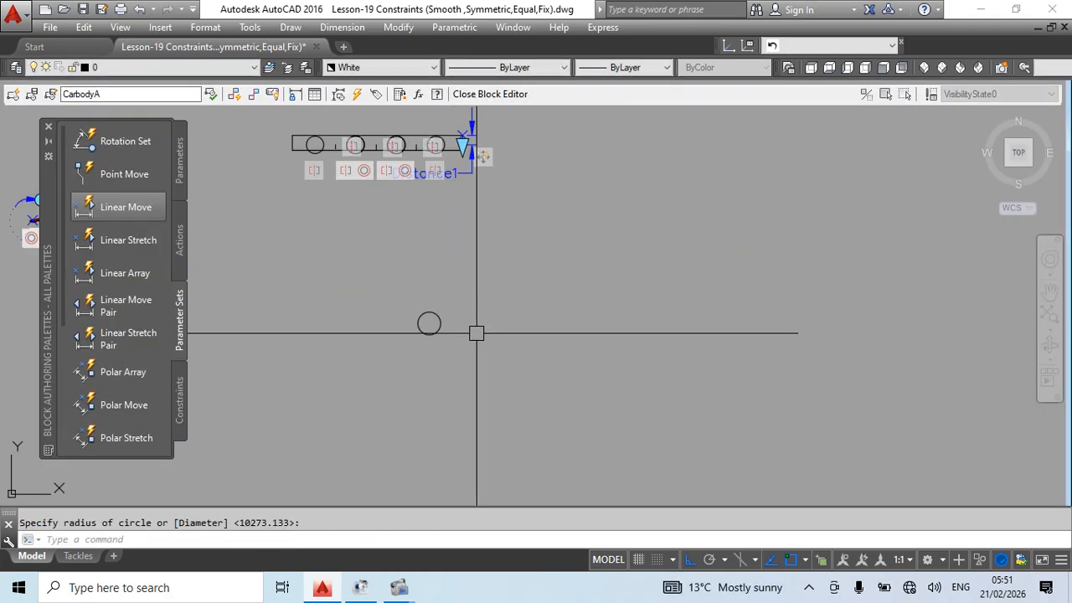
Draw a vertical line a short distance to the right of the new circle, extending well below it
text(l)
key(Return)
click(465, 303)
click(465, 405)
key(Escape)
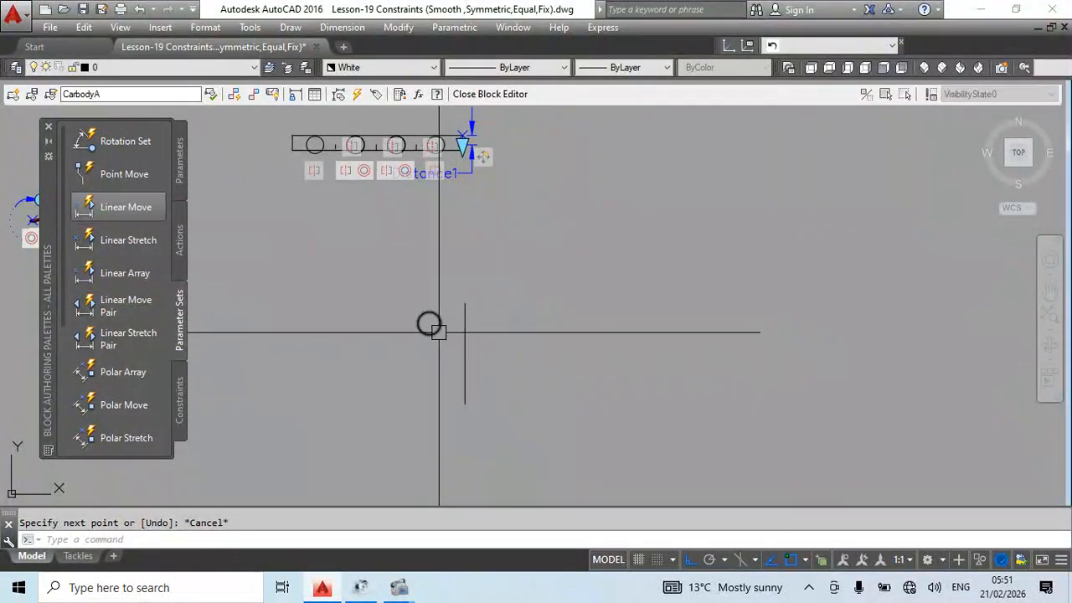
Mirror the new circle across the vertical line, keeping the source circle
text(mi)
key(Return)
scroll(453, 342, up, 2)
click(483, 243)
click(482, 305)
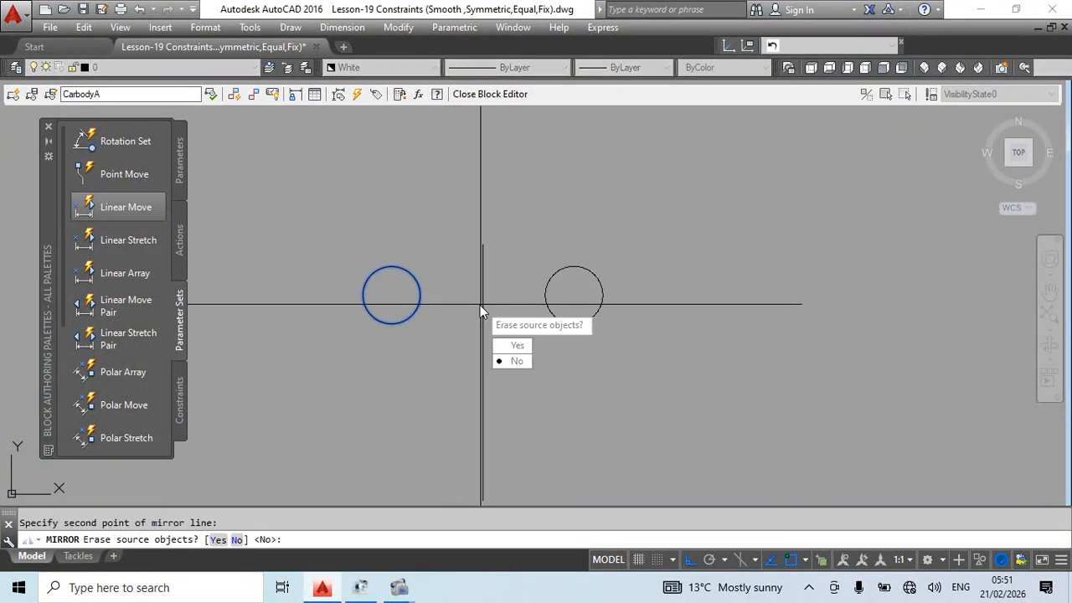
key(Return)
Mirror both circles downward across a horizontal axis through the vertical line's midpoint, keeping the source circles
click(594, 223)
click(572, 266)
click(398, 246)
click(372, 335)
text(mi)
key(Return)
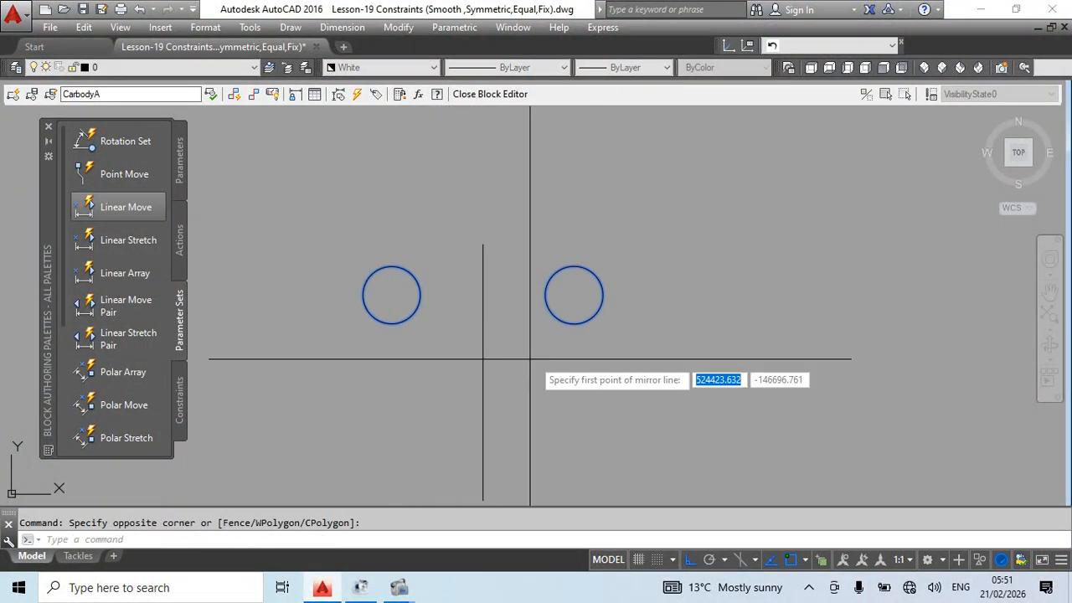
click(482, 373)
click(650, 387)
key(Return)
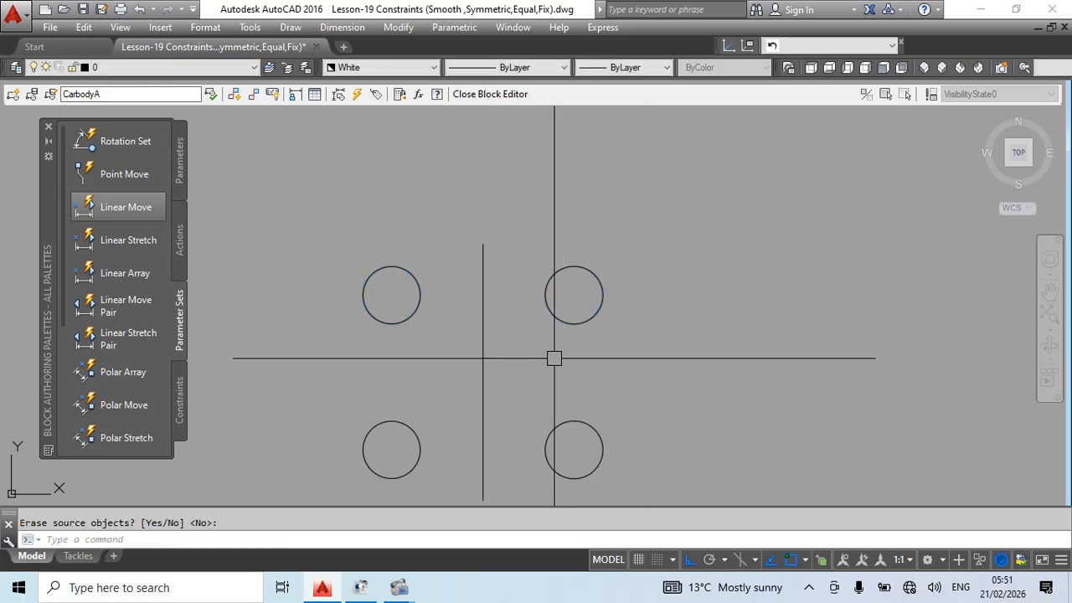
Draw a horizontal line leftward from the vertical line's midpoint and stretch its inner end right, past the vertical line
text(l)
key(Return)
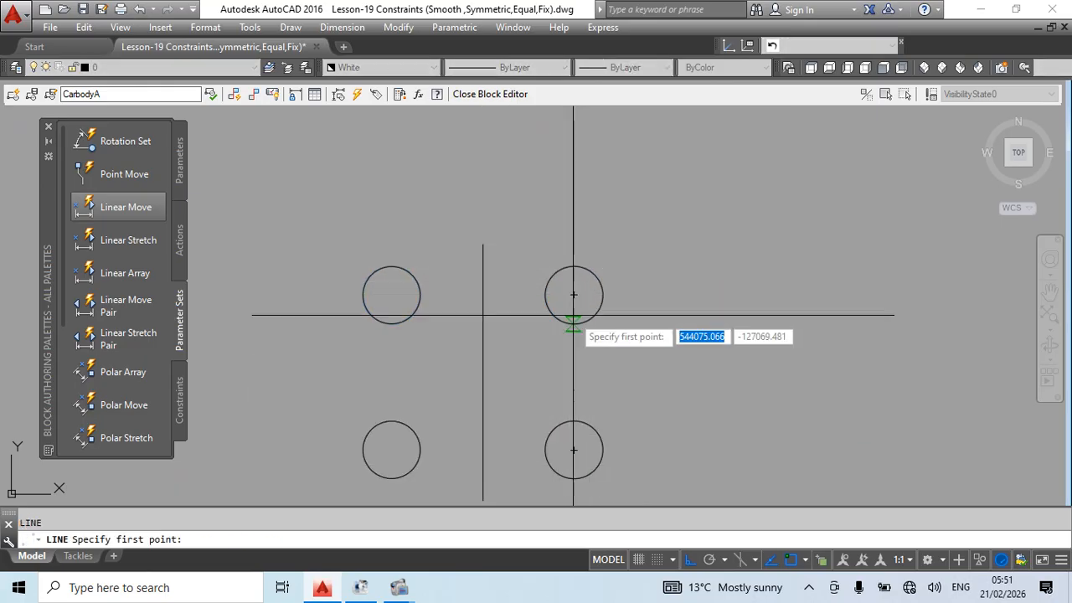
click(482, 372)
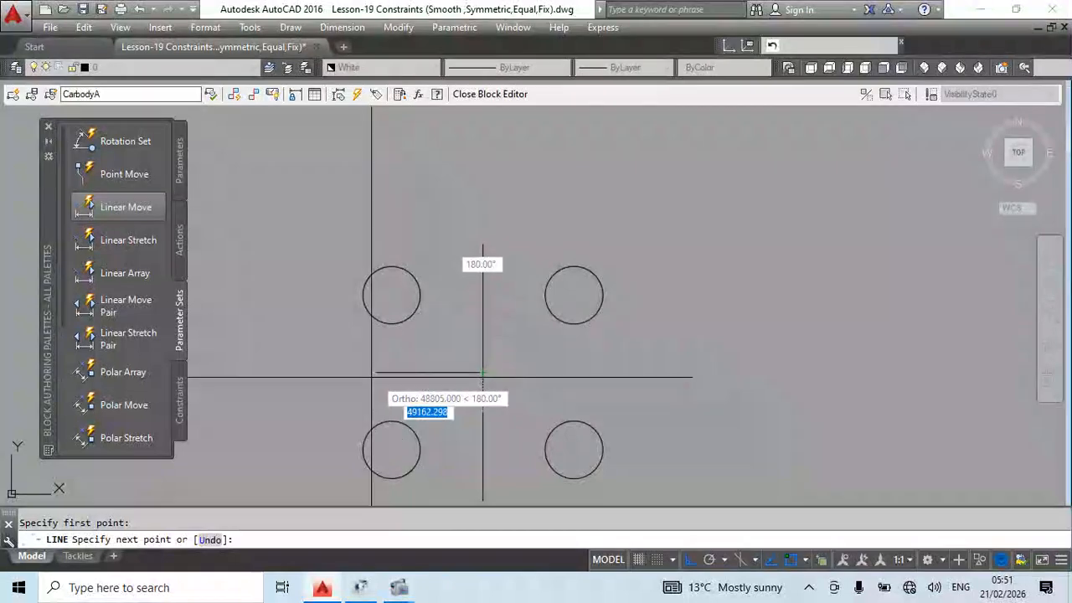
click(362, 373)
key(Escape)
click(469, 373)
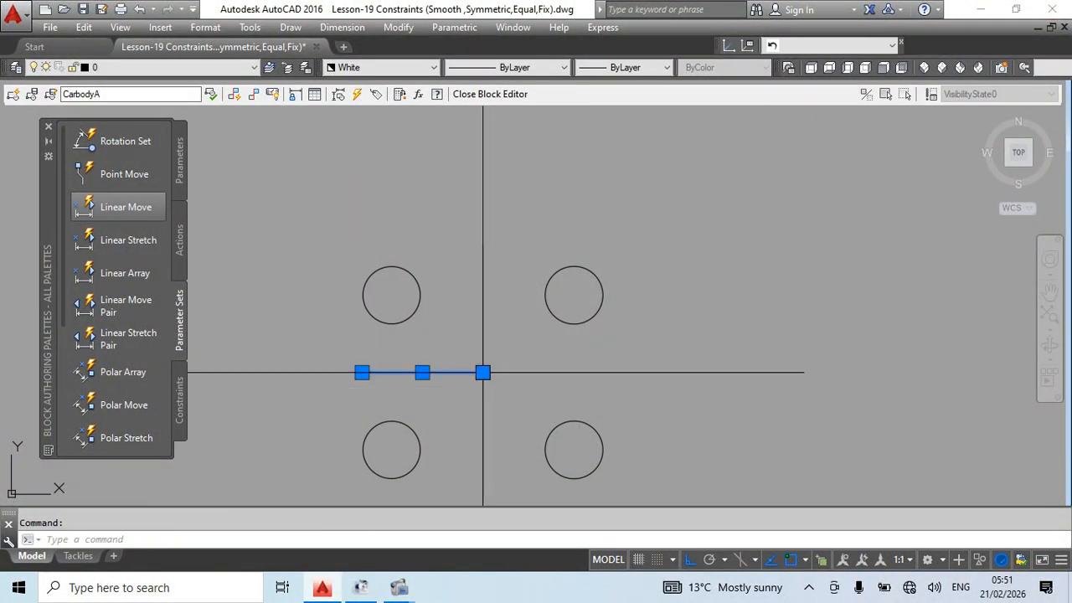
click(483, 373)
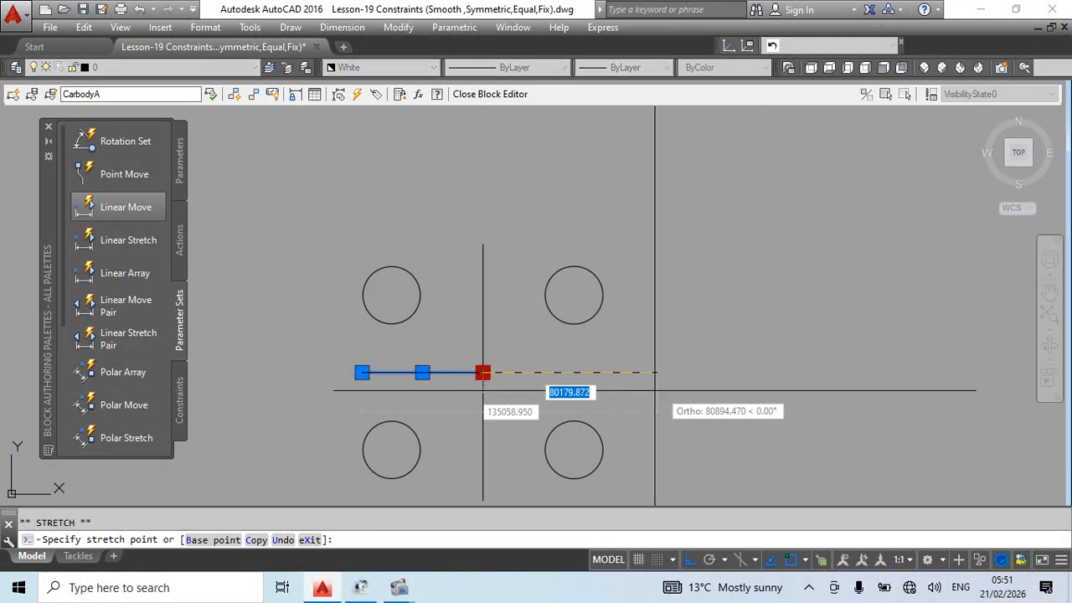
click(611, 372)
key(Escape)
Move the horizontal line by its midpoint onto the vertical line's midpoint so the two lines form a centered cross
click(546, 373)
scroll(536, 366, down, 1)
text(m)
click(608, 431)
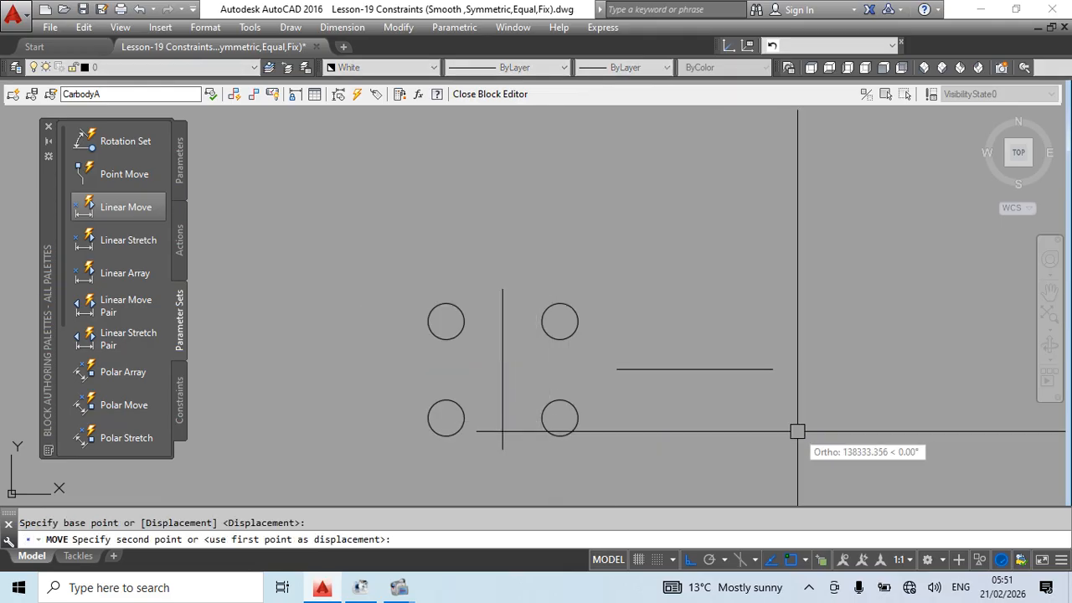
click(797, 430)
click(792, 430)
click(684, 313)
key(space)
click(694, 369)
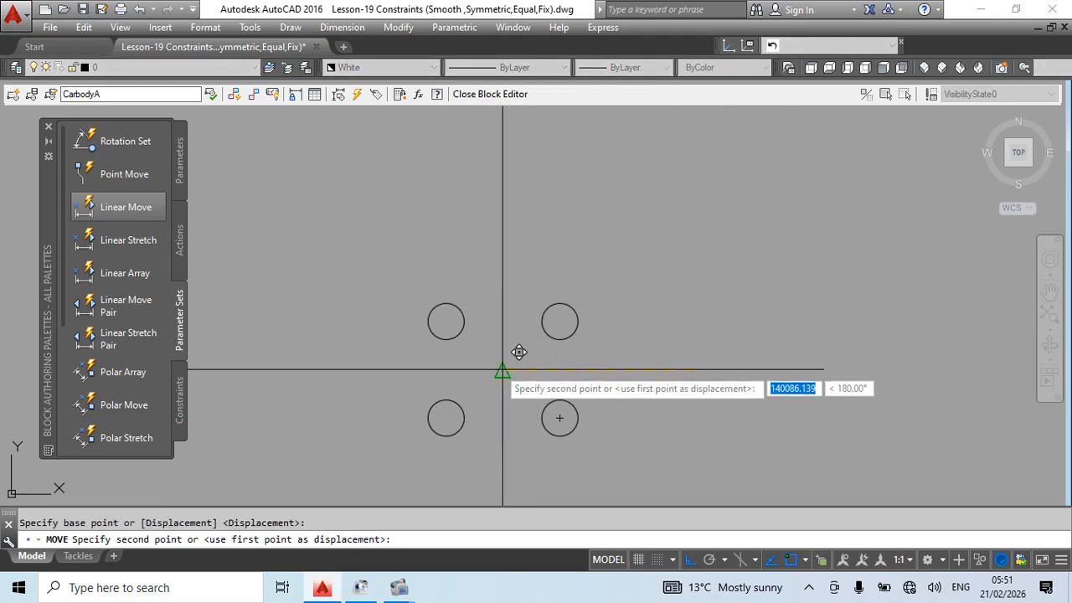
click(502, 370)
key(Escape)
Apply a Symmetric constraint to the two upper circles about the vertical line
click(179, 394)
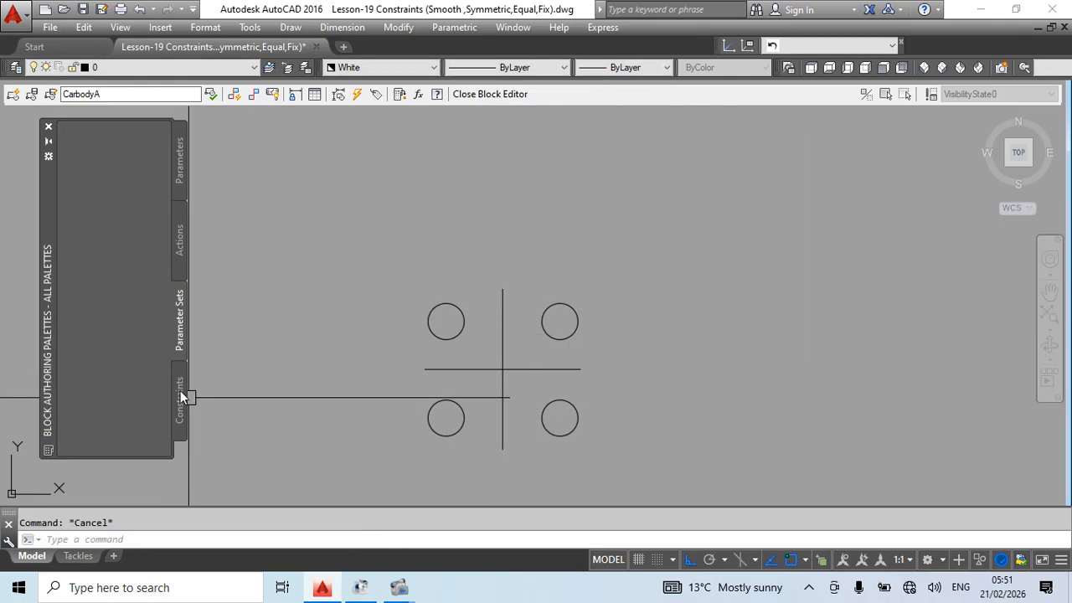
click(115, 384)
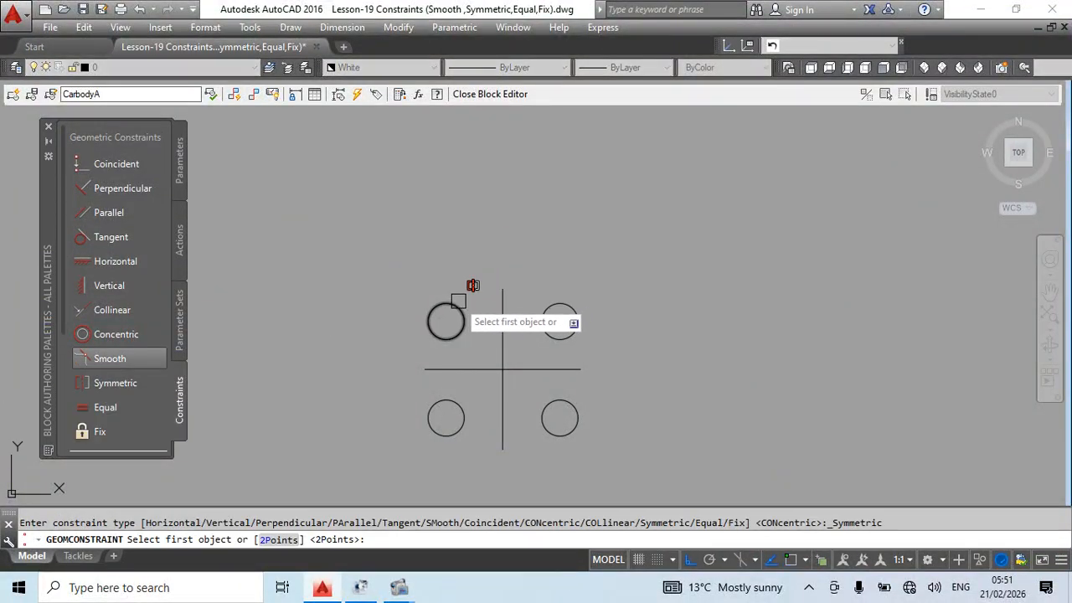
click(504, 302)
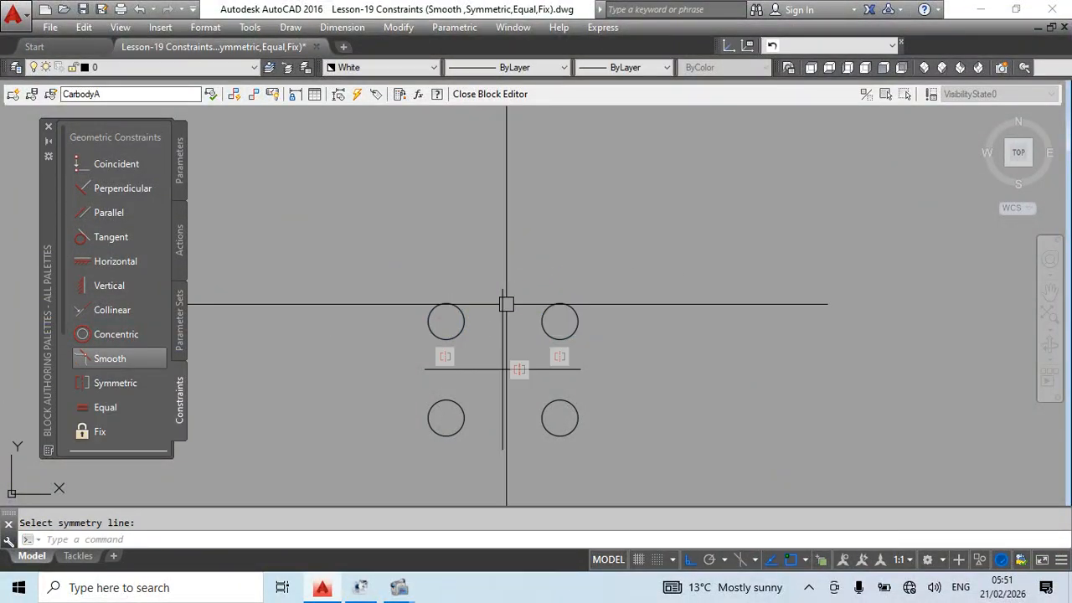
Apply a Symmetric constraint to the upper-left and lower-left circles about the horizontal line
click(115, 383)
click(432, 311)
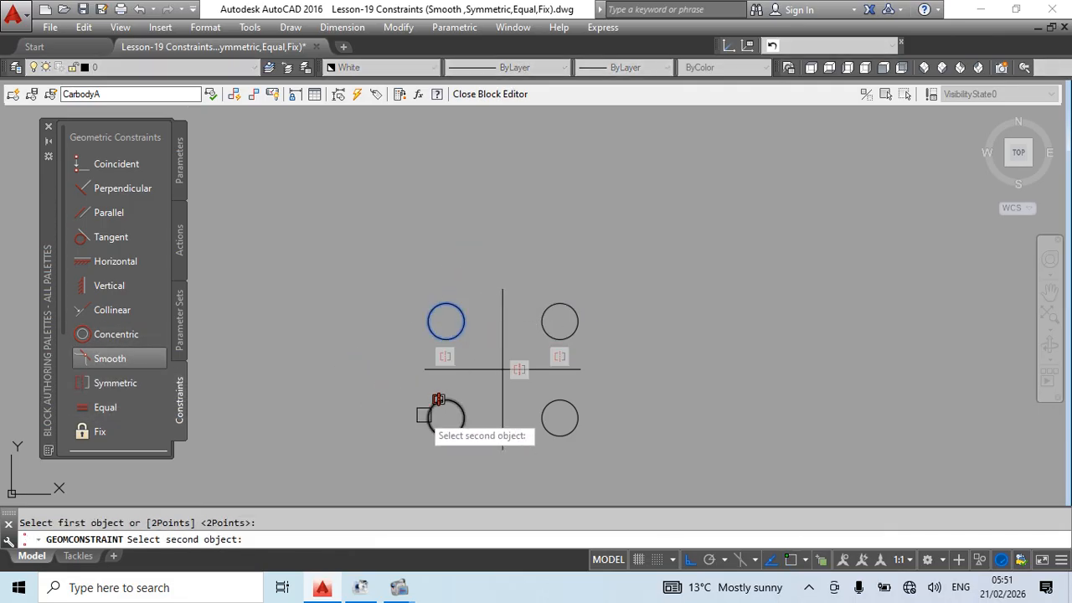
click(422, 370)
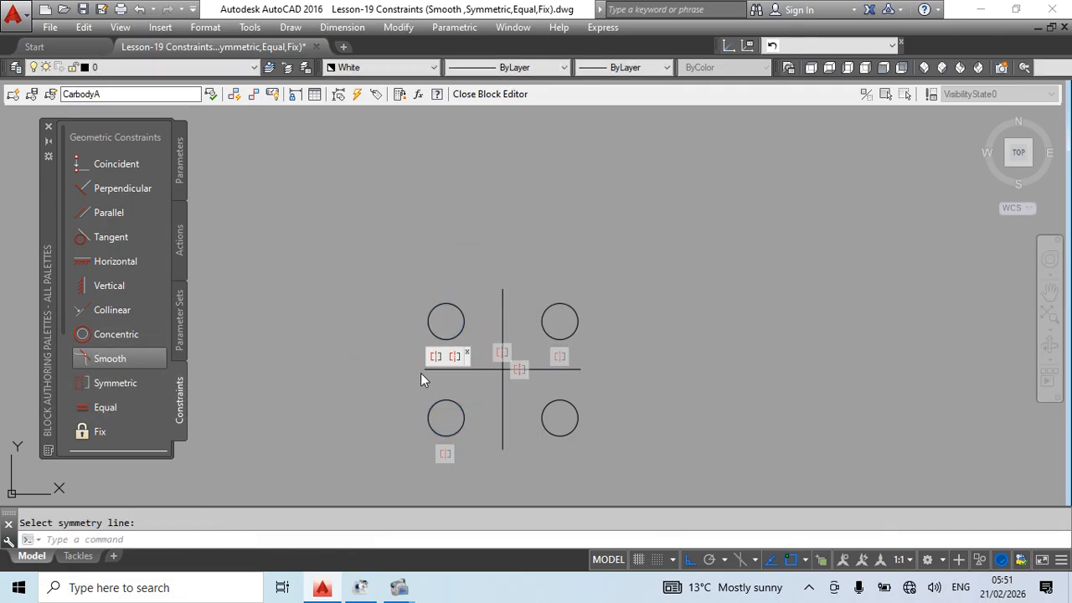
Apply a Symmetric constraint to the two lower circles about the vertical line
click(116, 383)
click(577, 416)
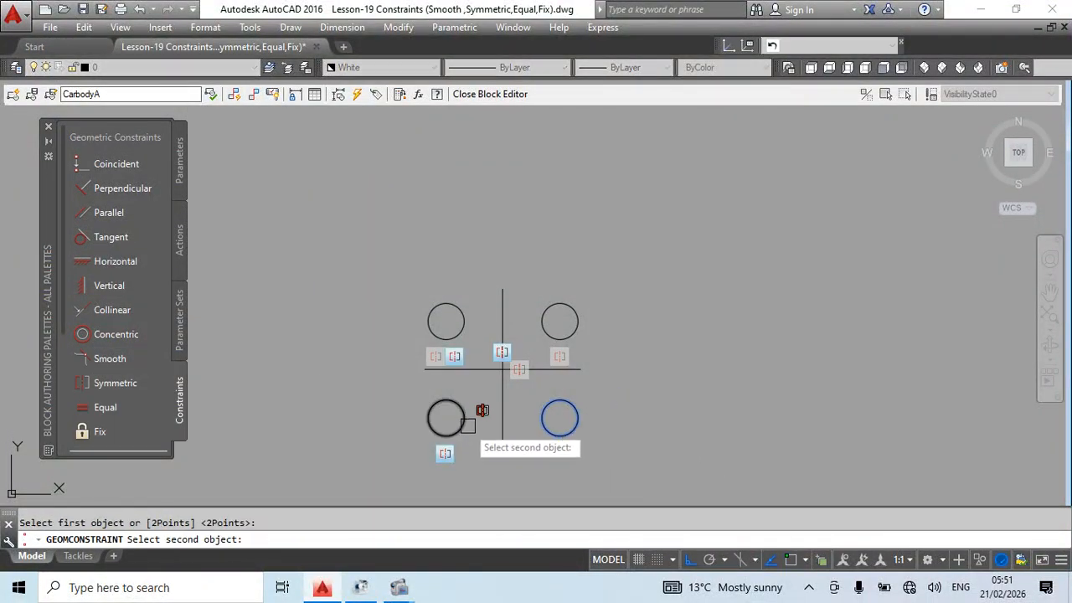
click(502, 427)
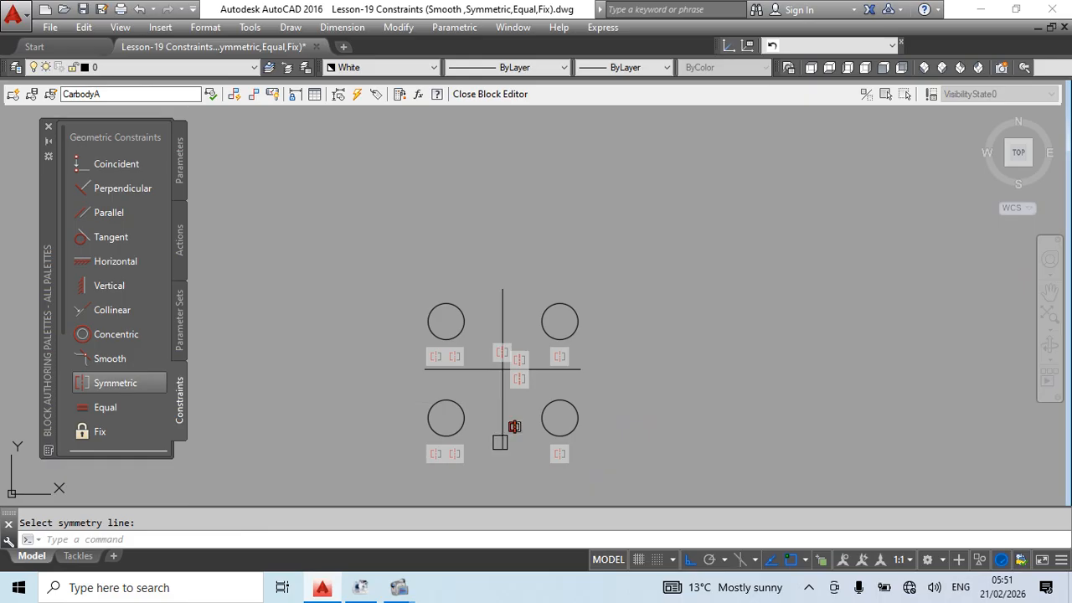
Try to apply another Symmetric constraint between the two upper circles about the vertical line
key(Return)
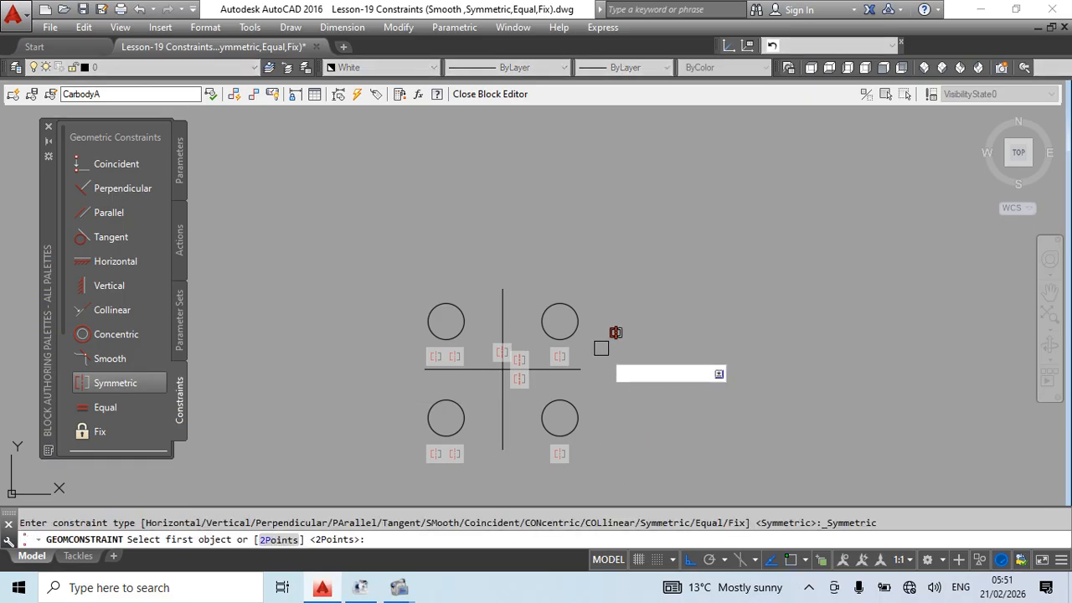
click(450, 302)
click(555, 304)
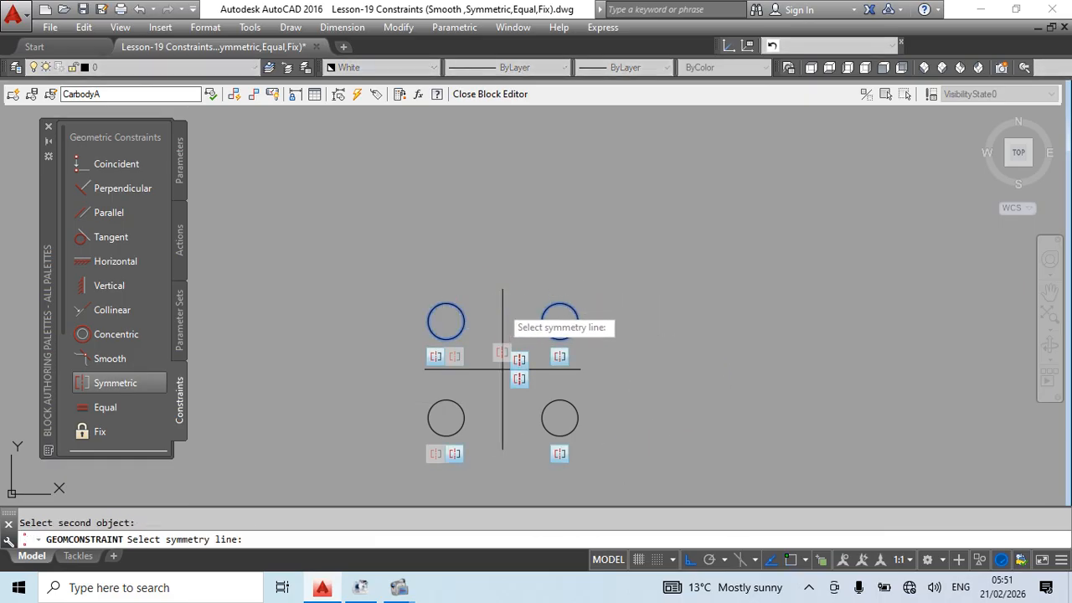
click(503, 316)
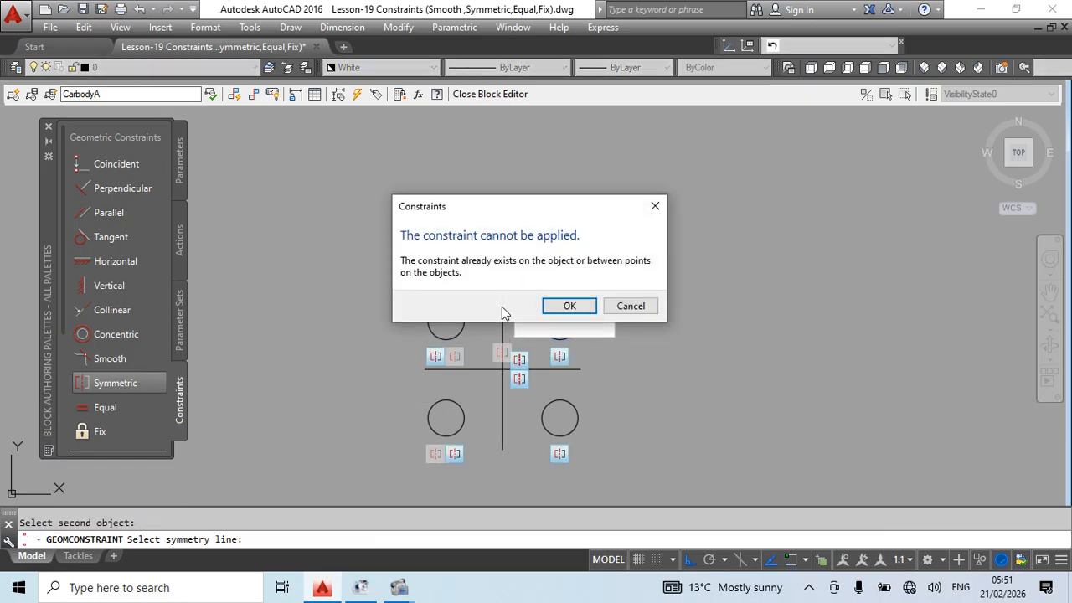
click(568, 307)
key(Escape)
Move the upper-right circle horizontally away from the vertical line to test the symmetry
click(577, 320)
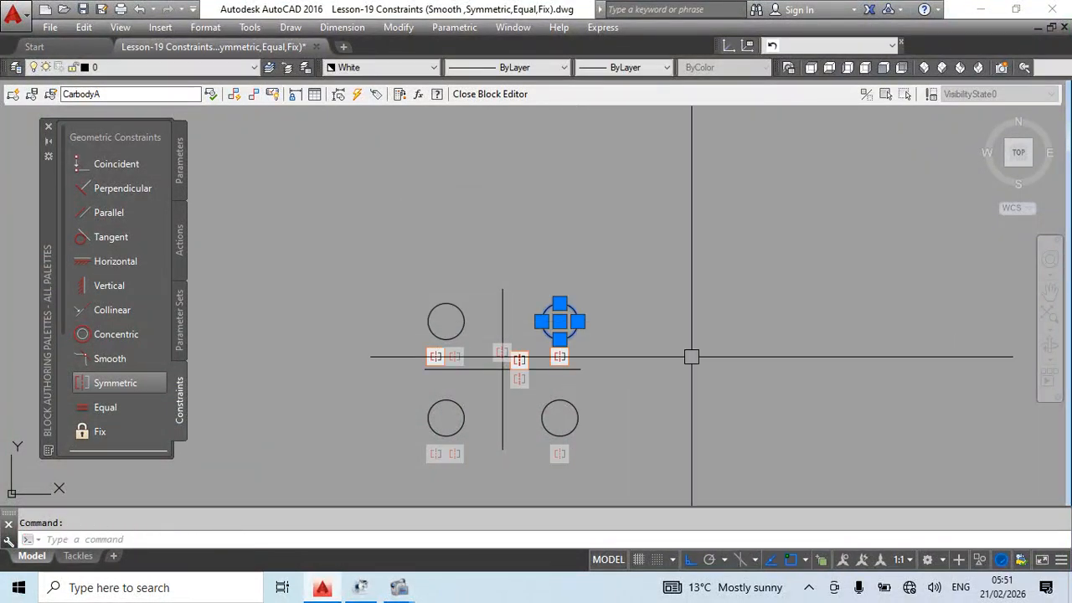
text(m)
key(Return)
click(655, 411)
click(725, 414)
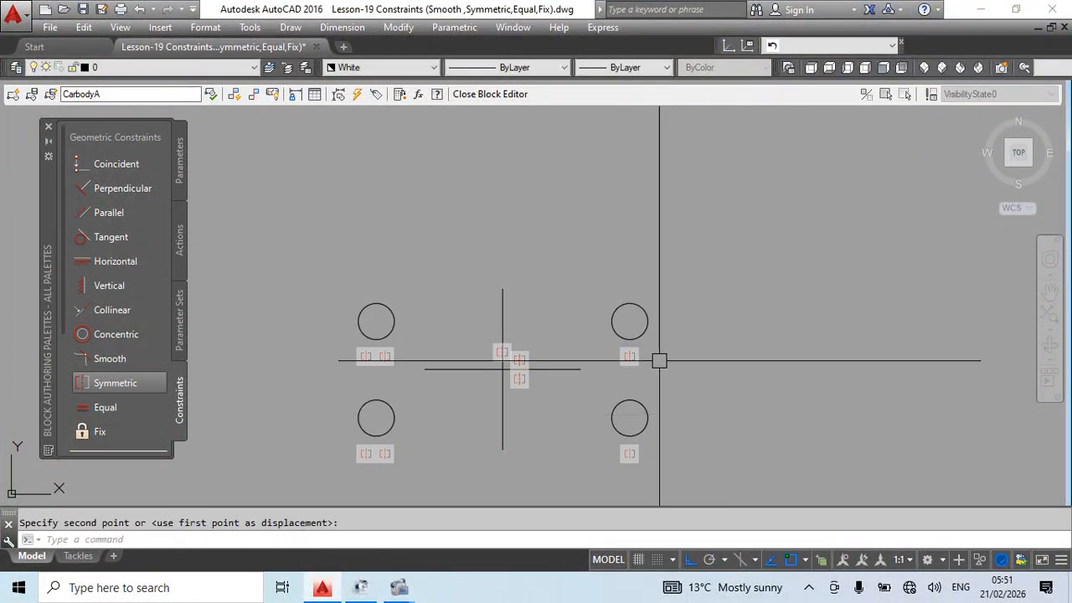
Try moving the upper-right circle upward, cancel it, and undo the earlier horizontal move
click(645, 320)
key(Return)
click(744, 415)
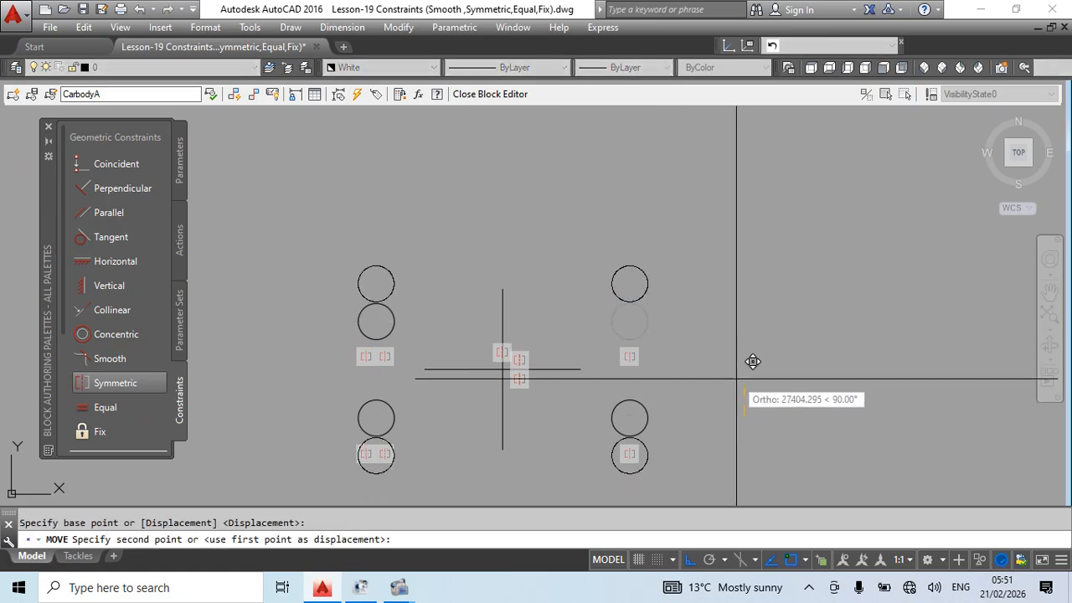
key(Escape)
key(ctrl+z)
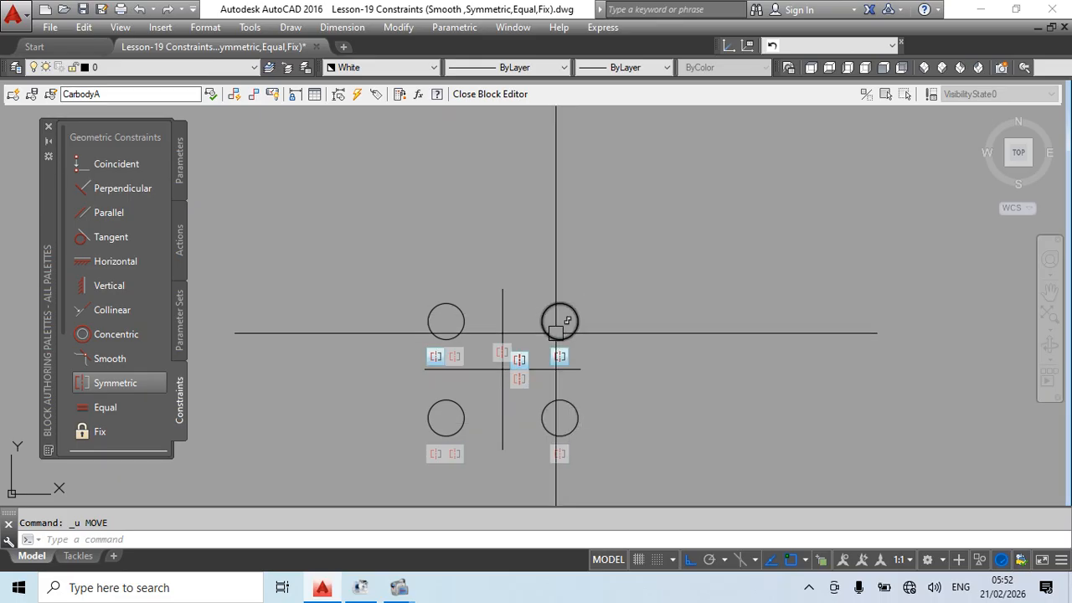
Apply a Symmetric constraint to the lower-right and upper-right circles about the horizontal line
click(116, 383)
click(575, 408)
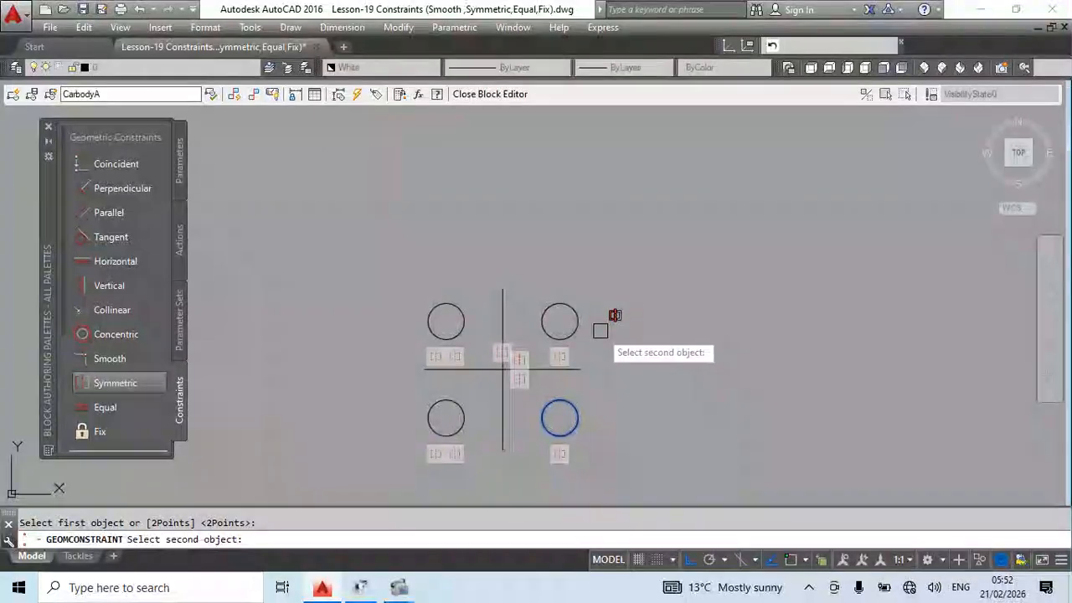
click(577, 326)
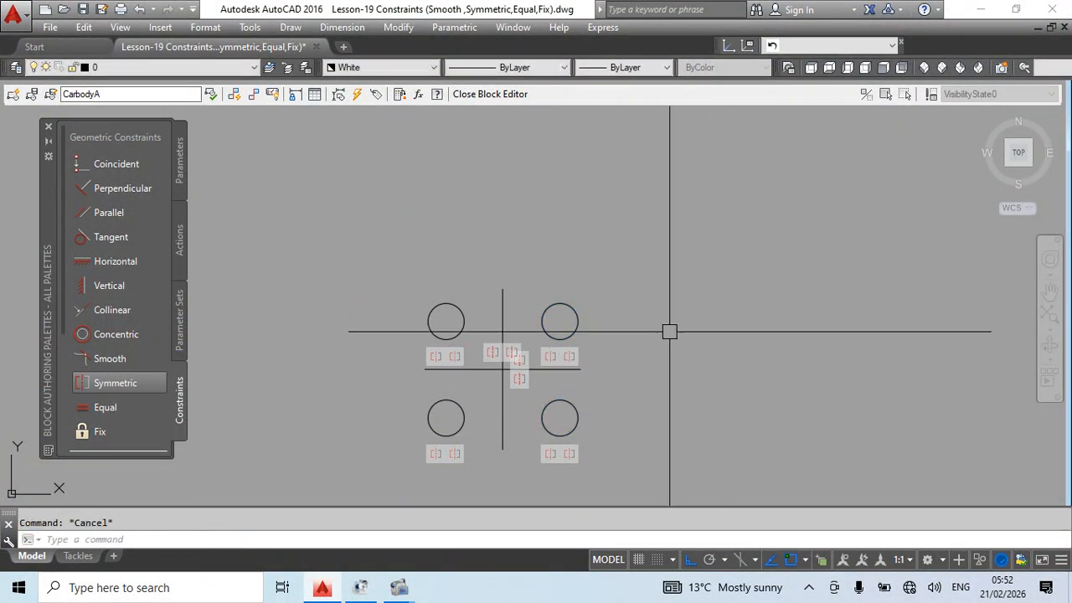
scroll(662, 333, down, 2)
scroll(642, 354, up, 2)
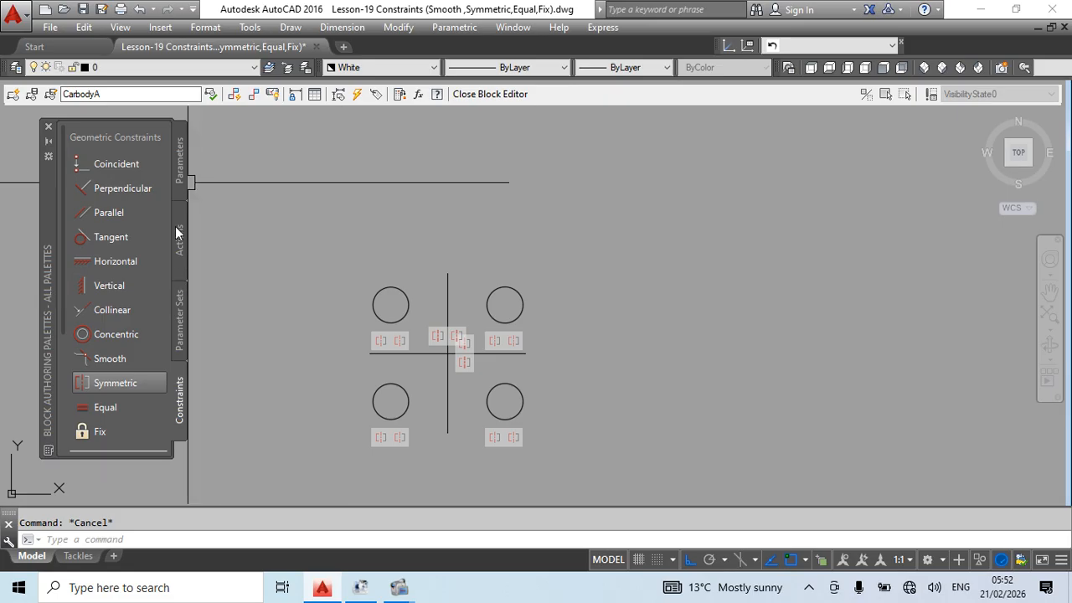
Add a Rotation Set based at the crossing of the two lines, with its radius reaching the horizontal line's right end and the default angle 0
click(178, 320)
click(126, 140)
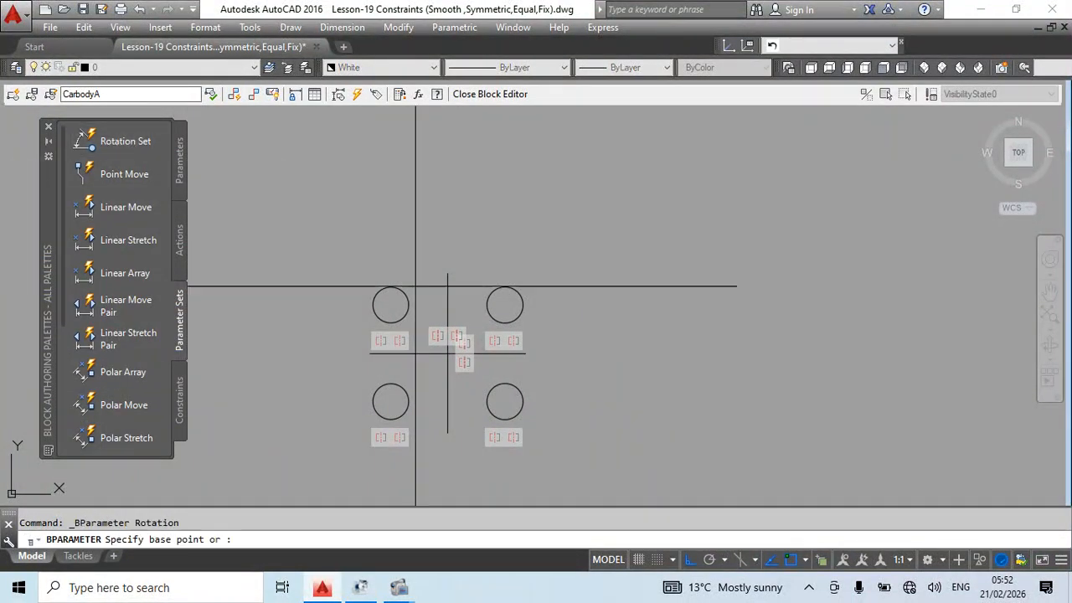
click(447, 353)
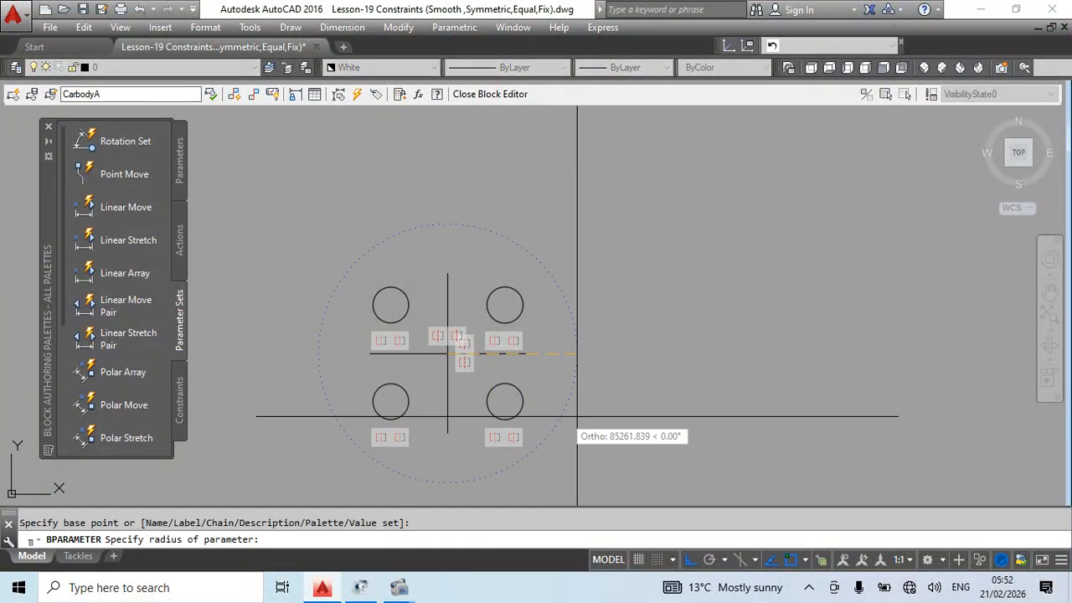
click(525, 353)
key(Return)
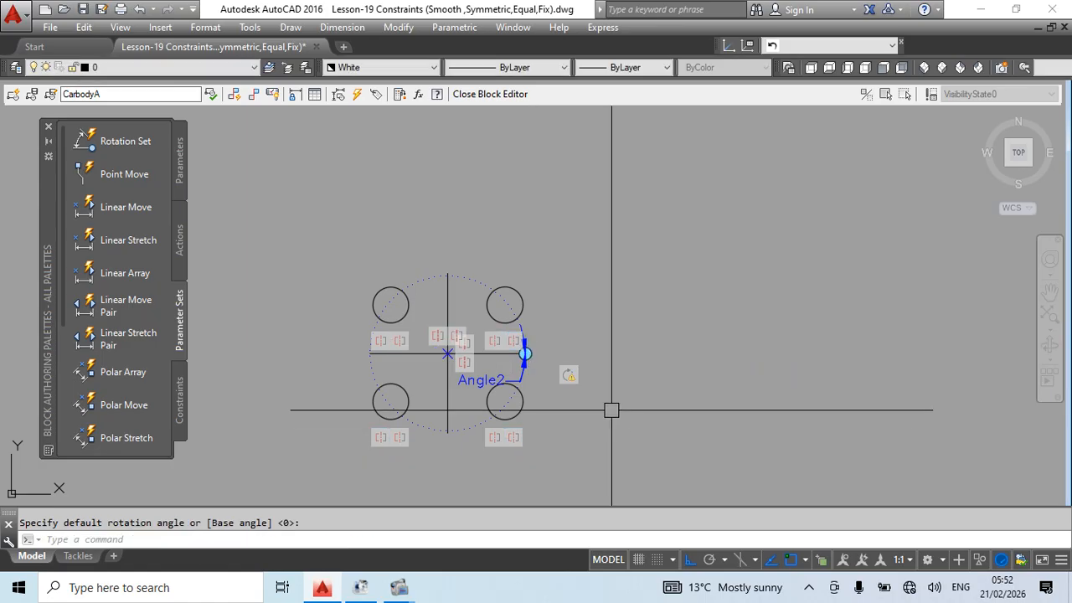
Assign the upper-right circle to the rotation action through a new action selection set
right_click(567, 375)
mouse_move(617, 409)
click(767, 421)
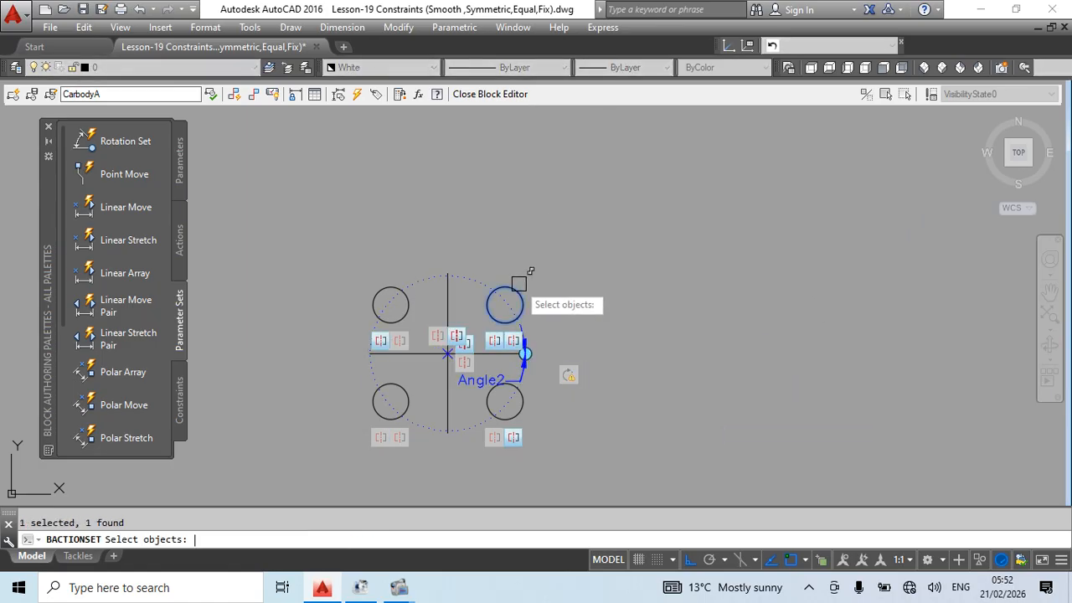
key(Return)
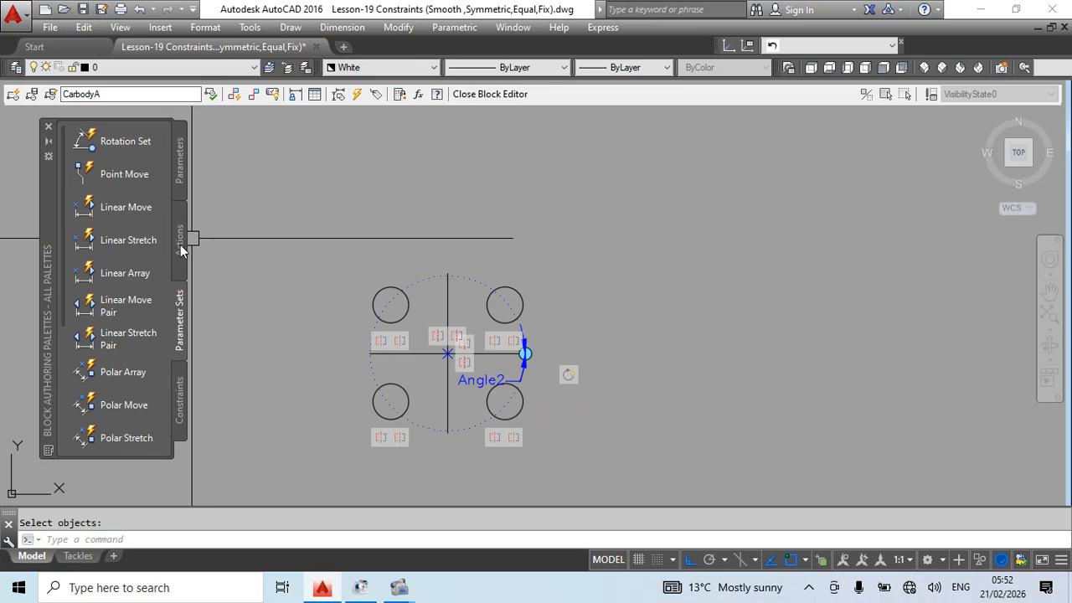
Erase the rotation parameter placed around the four circles
key(Escape)
click(527, 369)
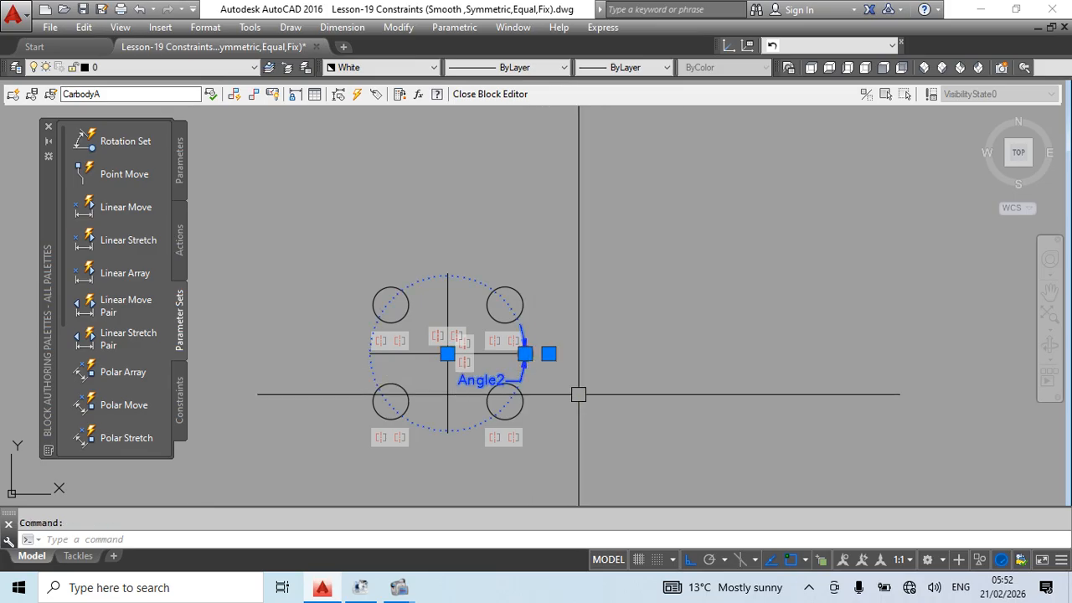
text(e)
key(Return)
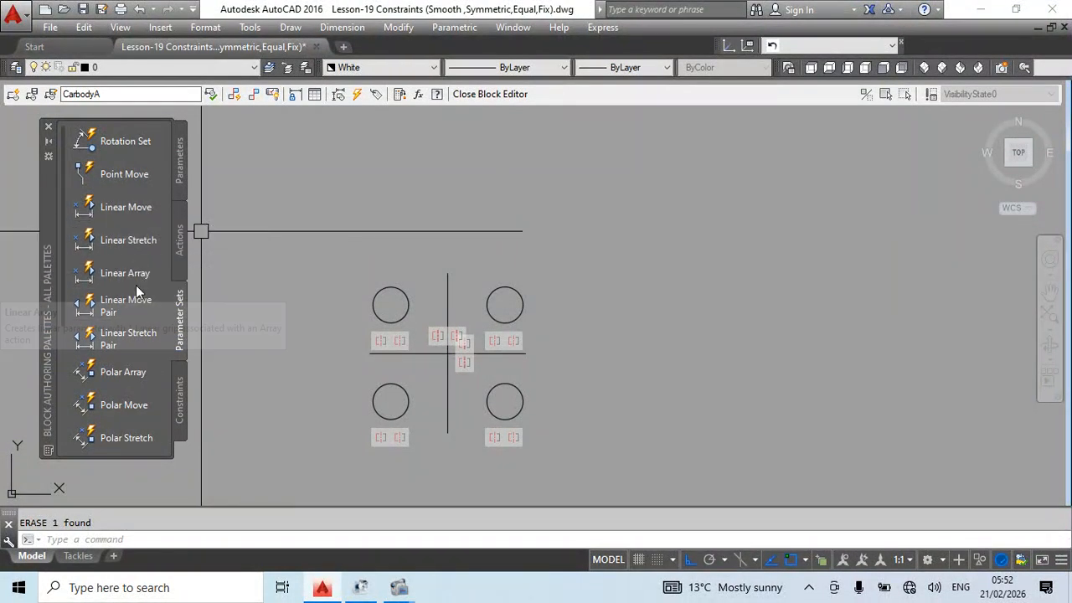
Add a Linear parameter from the upper-right circle's centre to its top quadrant, placing the label to the right of the circle
click(183, 163)
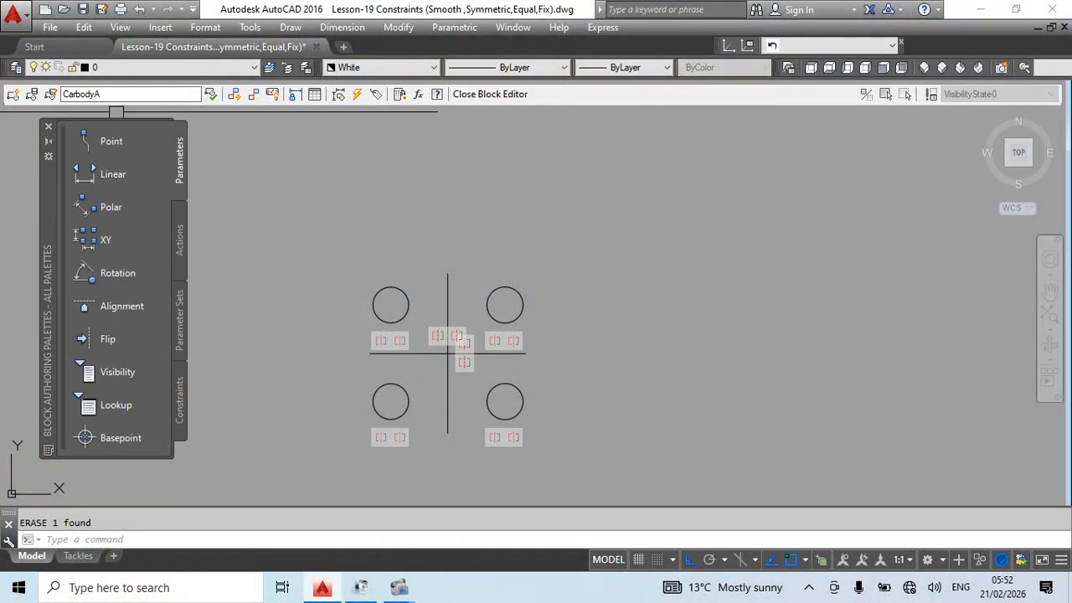
click(109, 175)
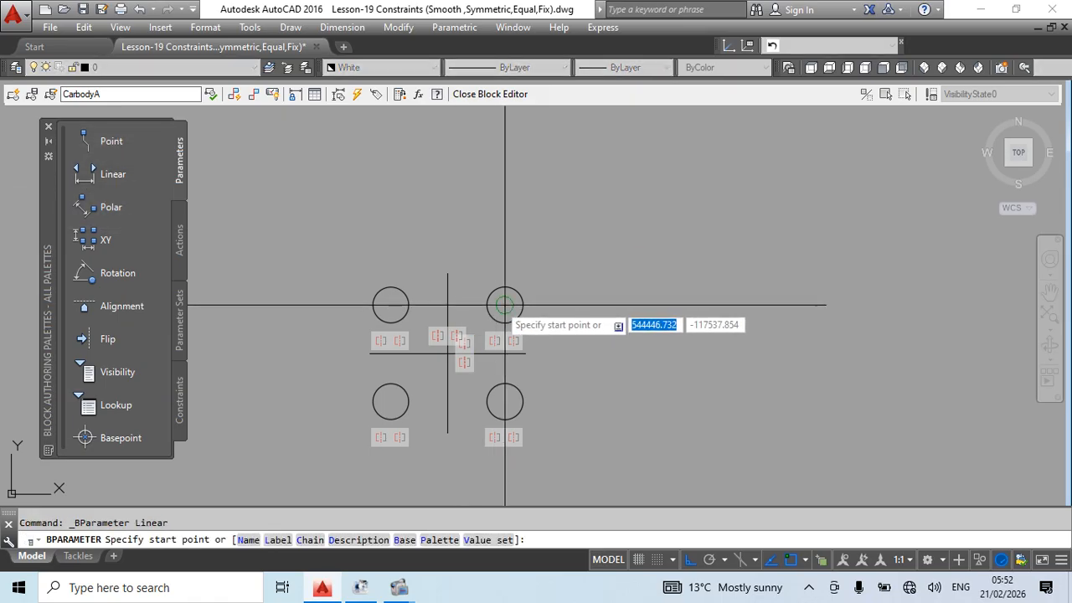
click(504, 305)
click(505, 288)
click(664, 296)
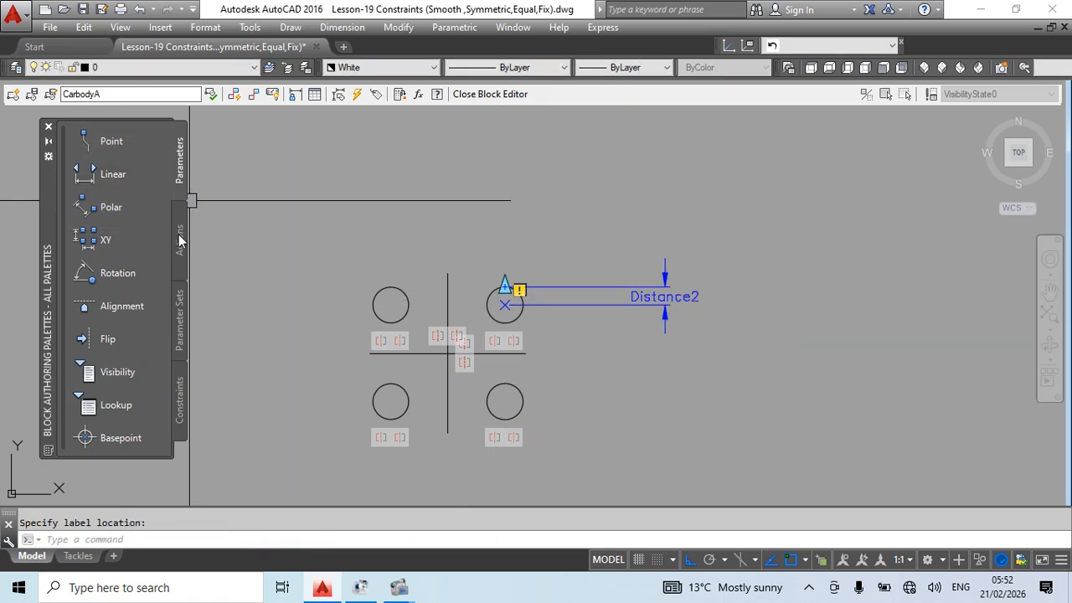
Attach a Scale action to the linear parameter, with the upper-right circle as its object
click(179, 241)
click(111, 174)
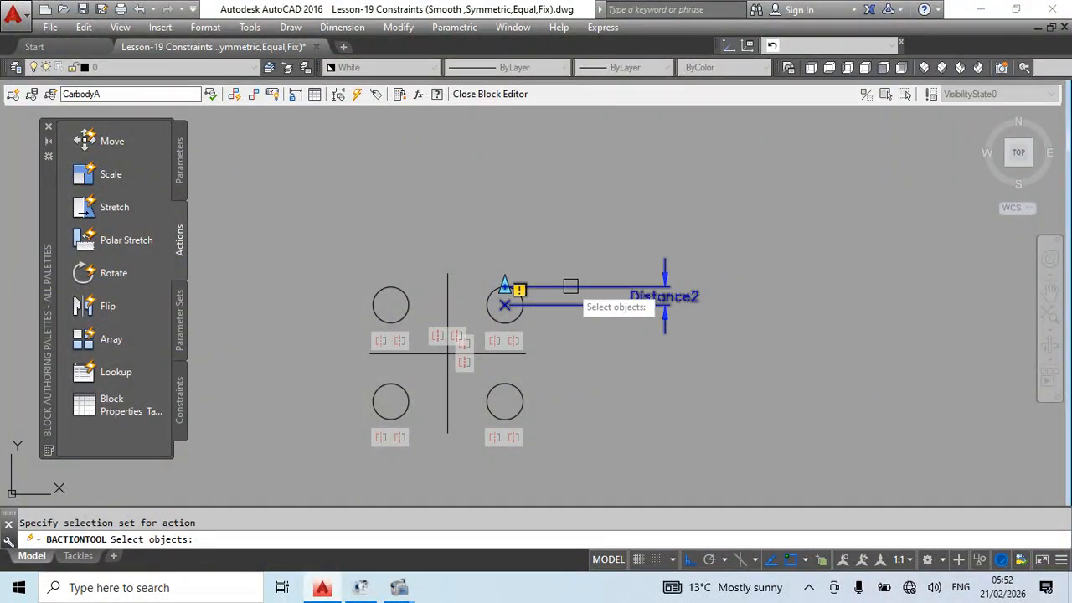
key(Return)
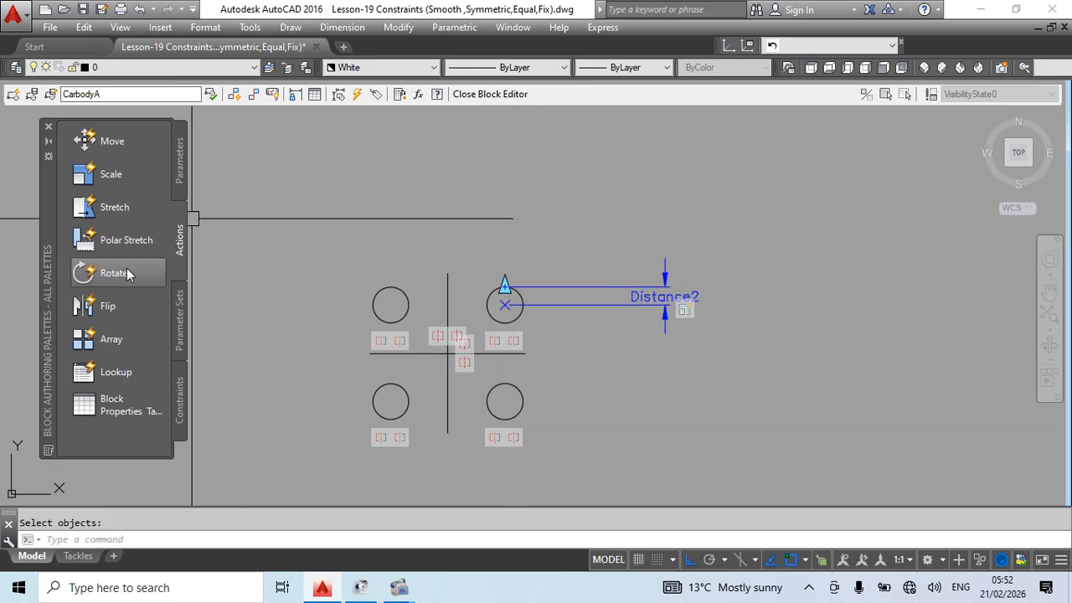
Place a Rotation Set centred on the lines' crossing, with its radius out to the horizontal line's right end and the default rotation angle
click(175, 322)
click(125, 142)
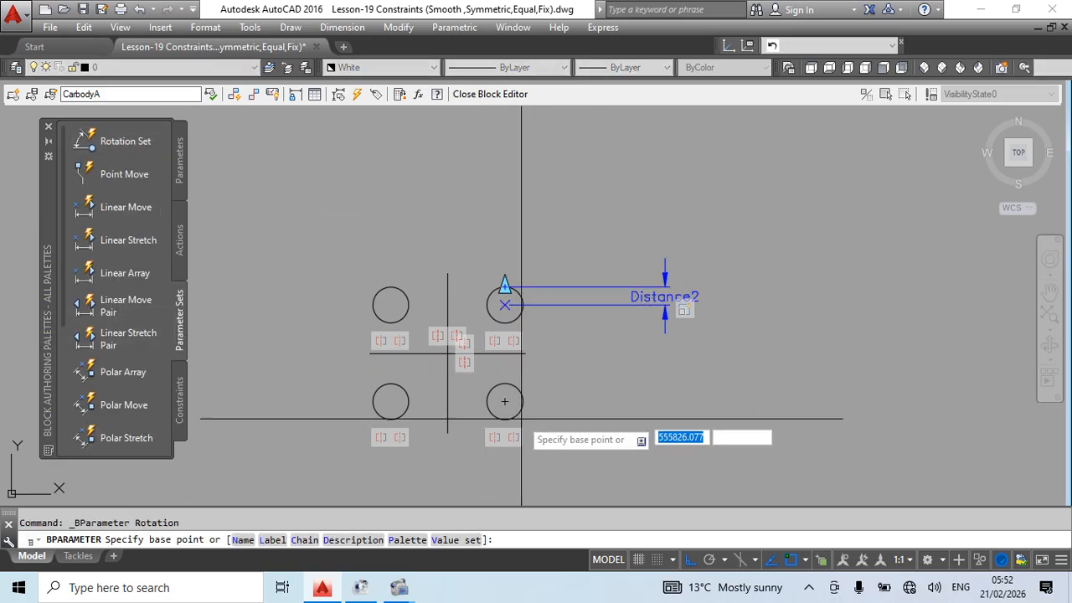
click(448, 354)
click(526, 354)
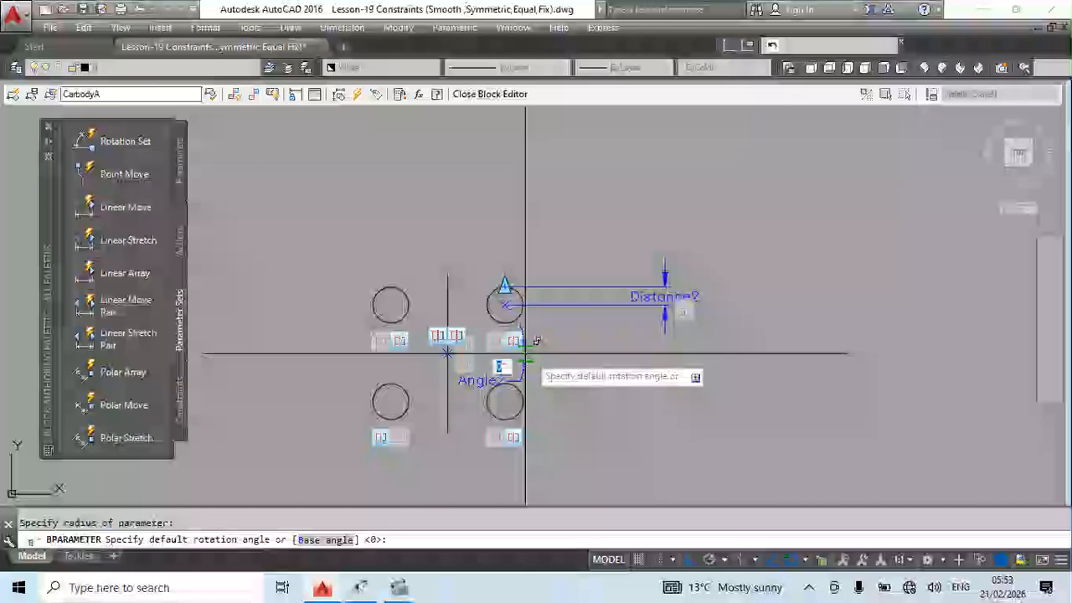
key(Return)
Define a new selection set for the rotation action containing the upper-right circle
right_click(576, 379)
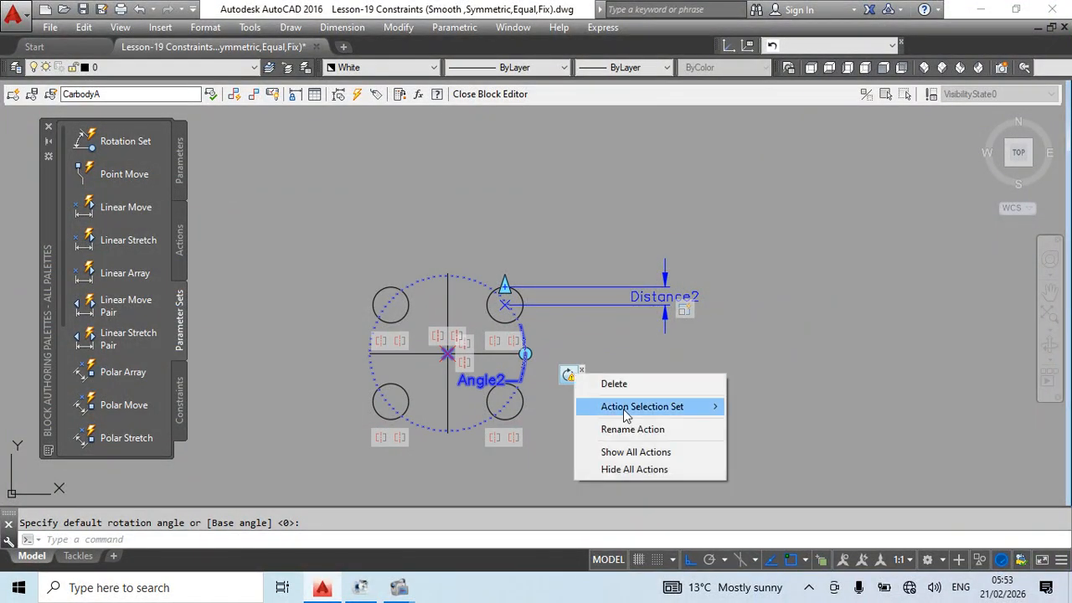
mouse_move(625, 411)
click(788, 426)
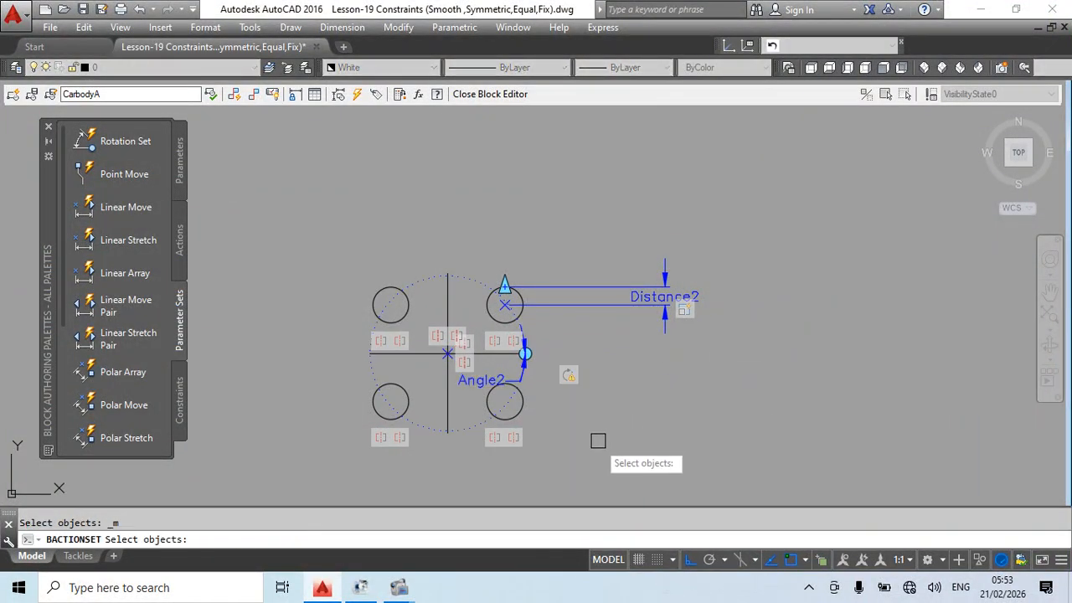
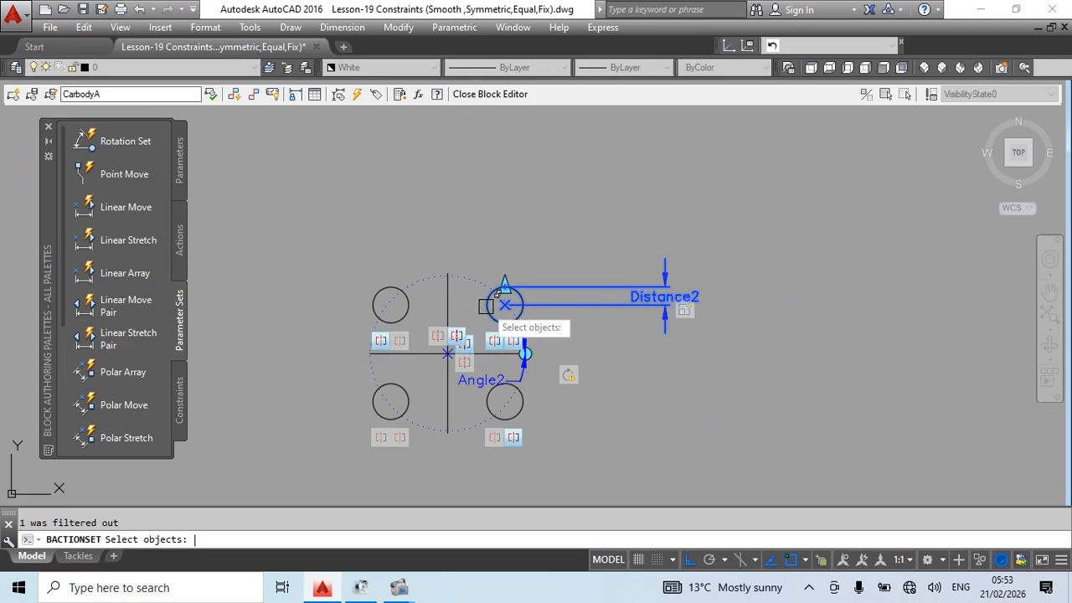
key(Return)
Close the Block Editor and select the block in the drawing to show its dynamic grips
key(Return)
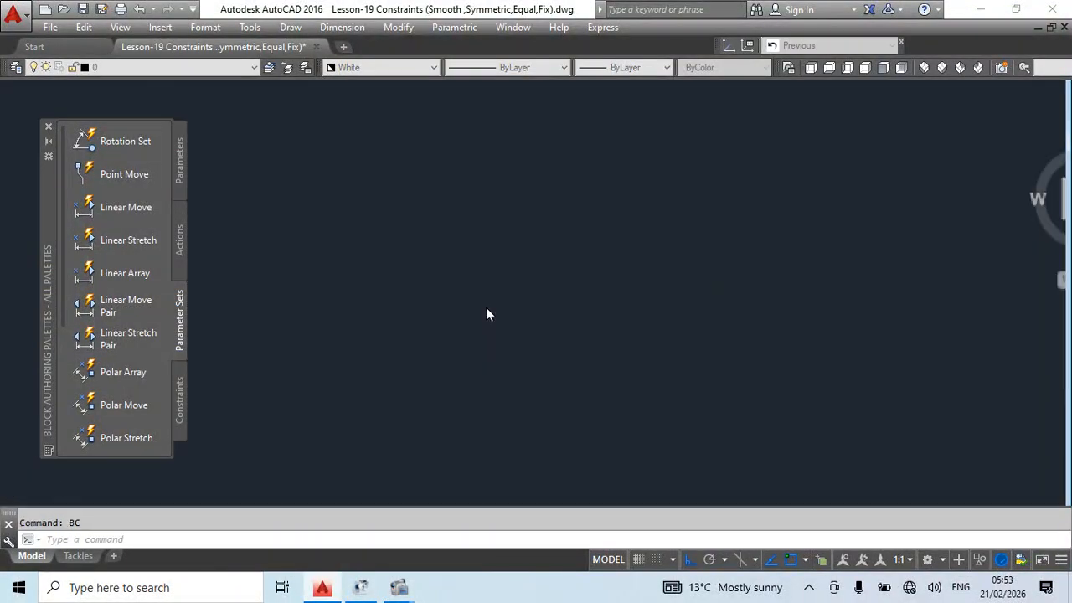
key(Return)
scroll(517, 242, down, 2)
middle_drag(553, 284, 500, 286)
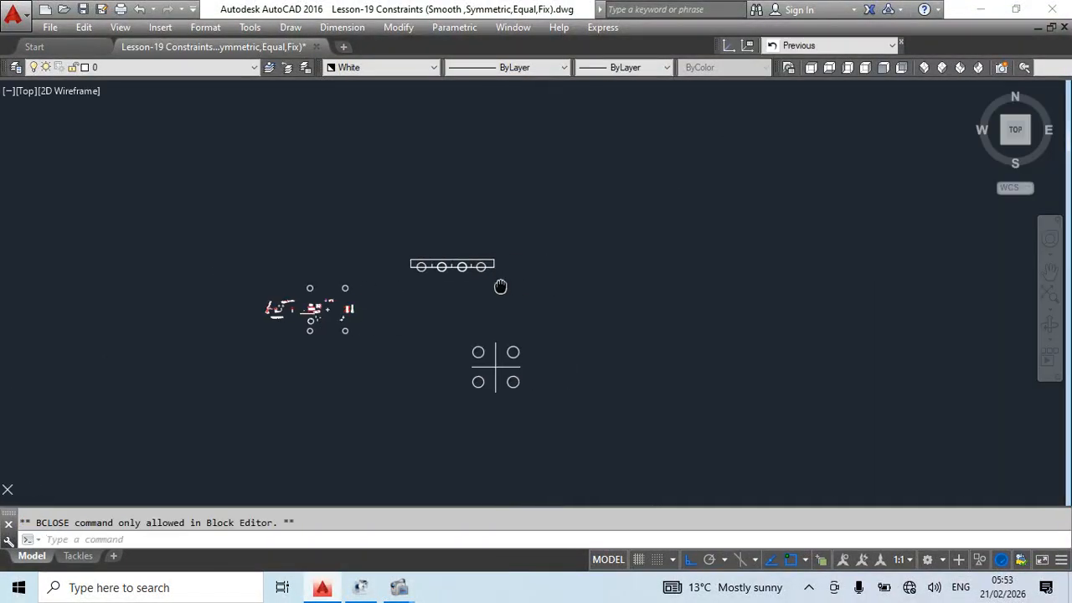
click(502, 368)
scroll(494, 373, up, 5)
middle_drag(540, 427, 487, 420)
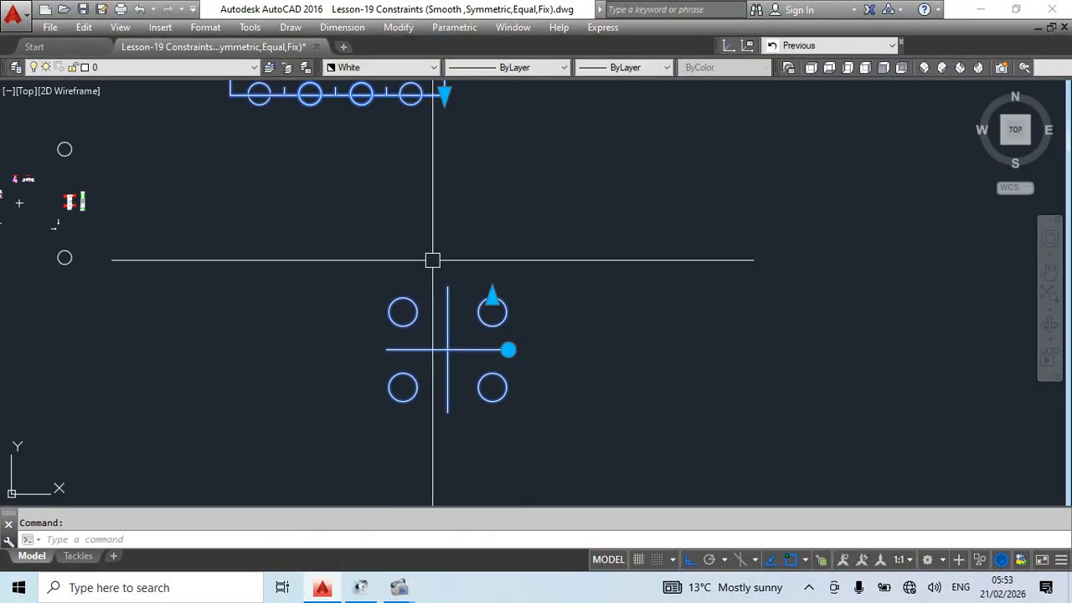
Shrink the four circles using the upper-right circle's distance grip
click(493, 295)
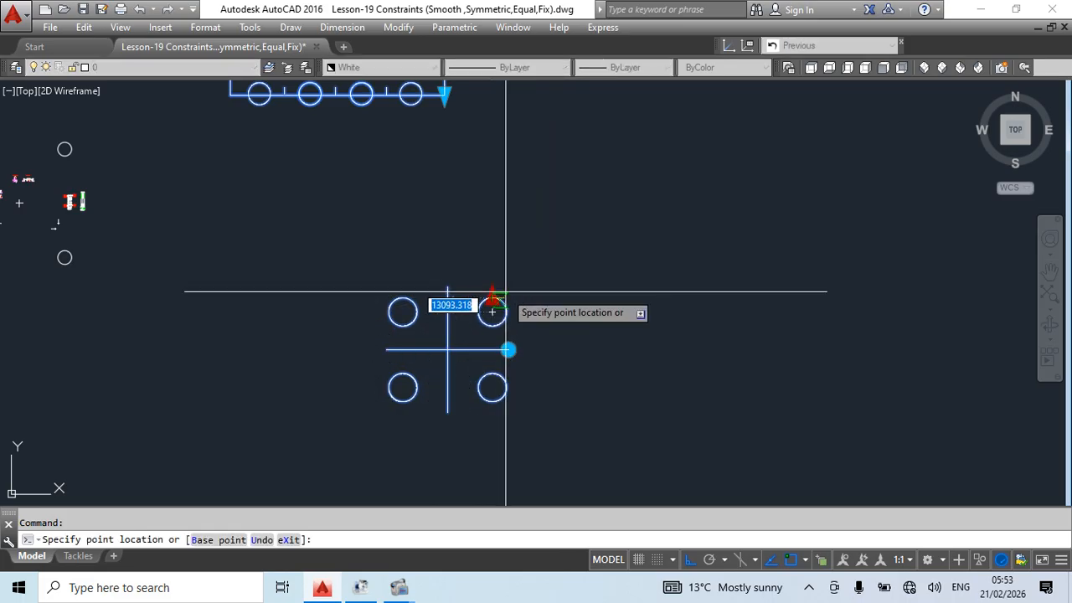
scroll(498, 273, up, 4)
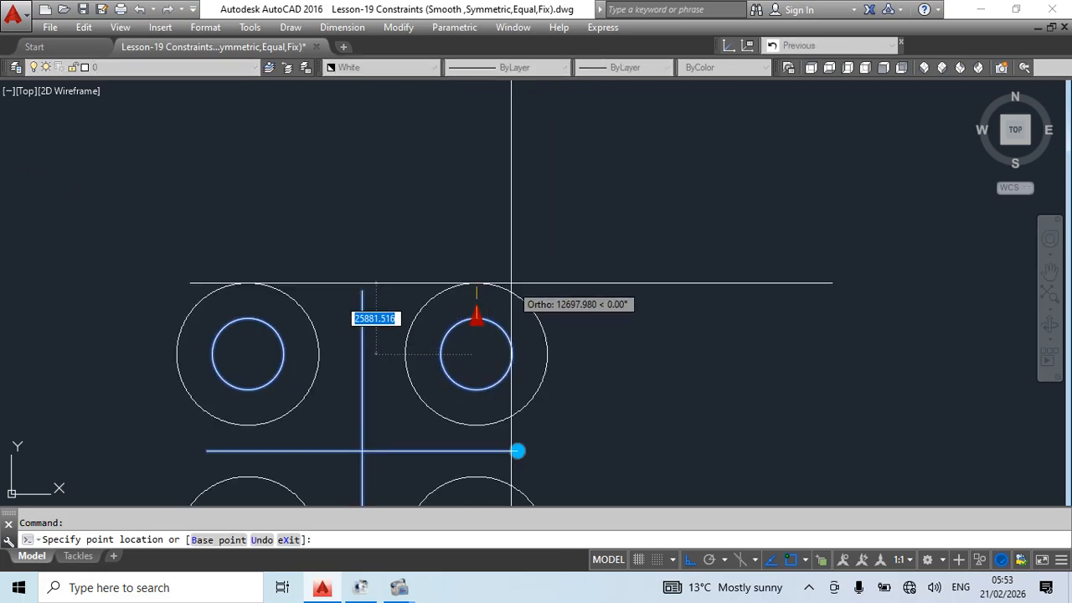
scroll(487, 200, down, 4)
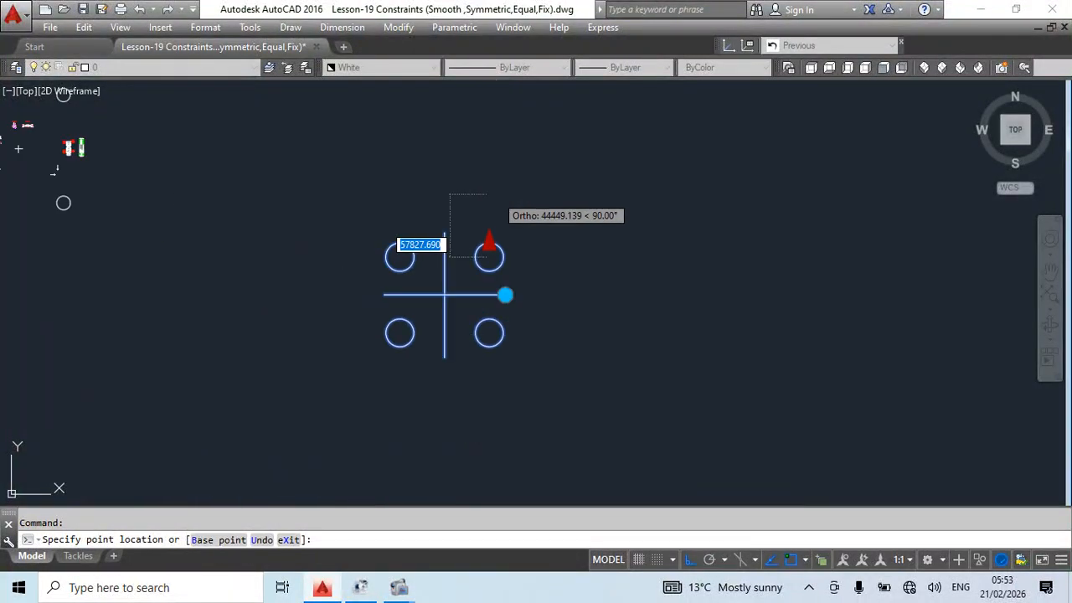
scroll(500, 190, up, 4)
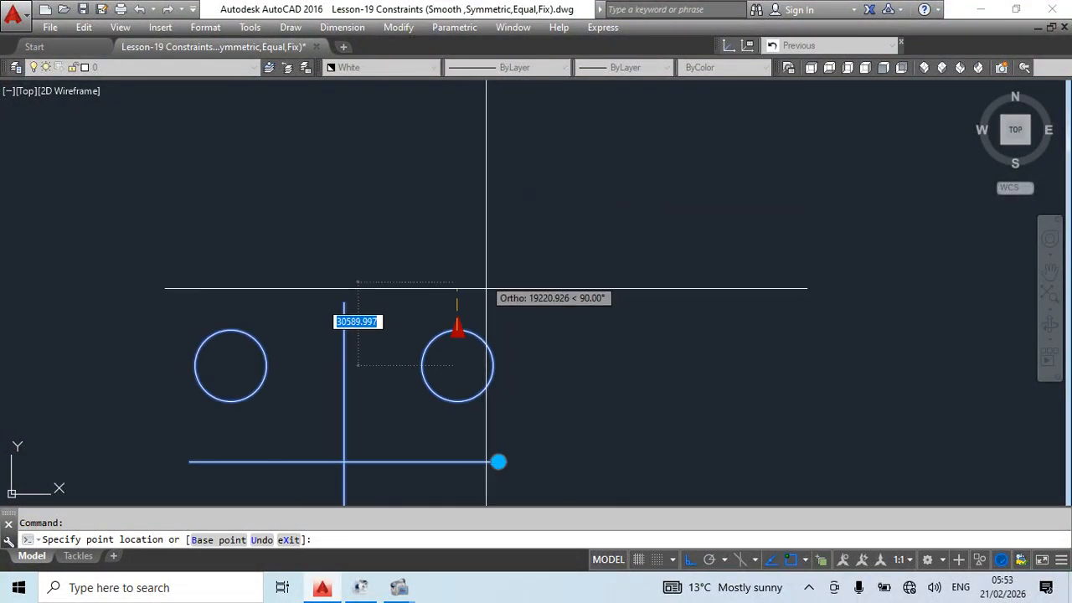
scroll(457, 333, up, 4)
click(468, 368)
scroll(472, 338, down, 5)
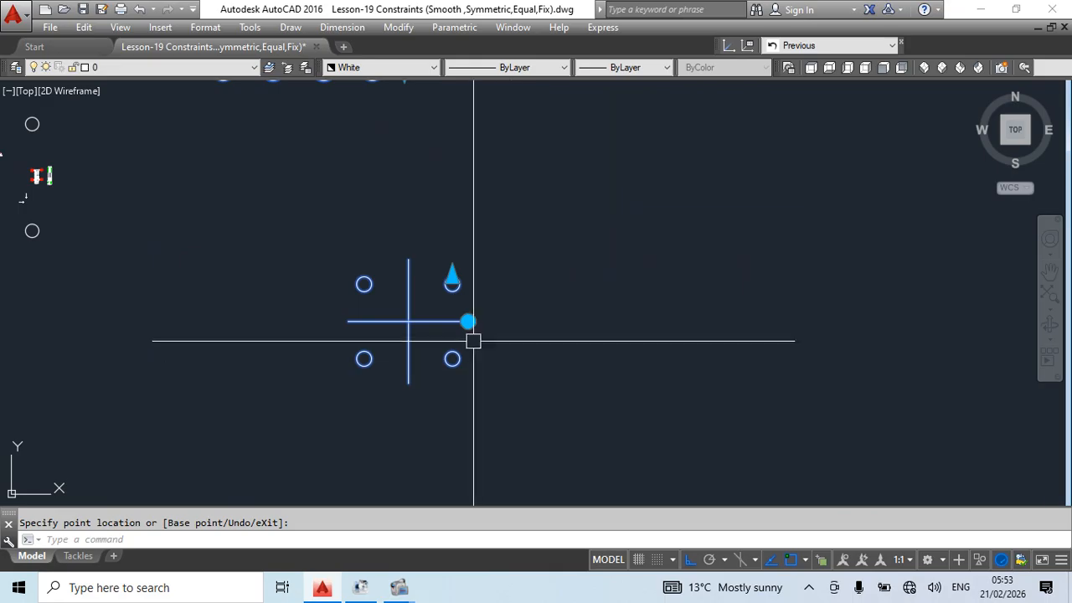
Turn off Ortho and rotate the circles clockwise by about 96° with the rotation grip at the horizontal line's end
click(468, 320)
click(690, 560)
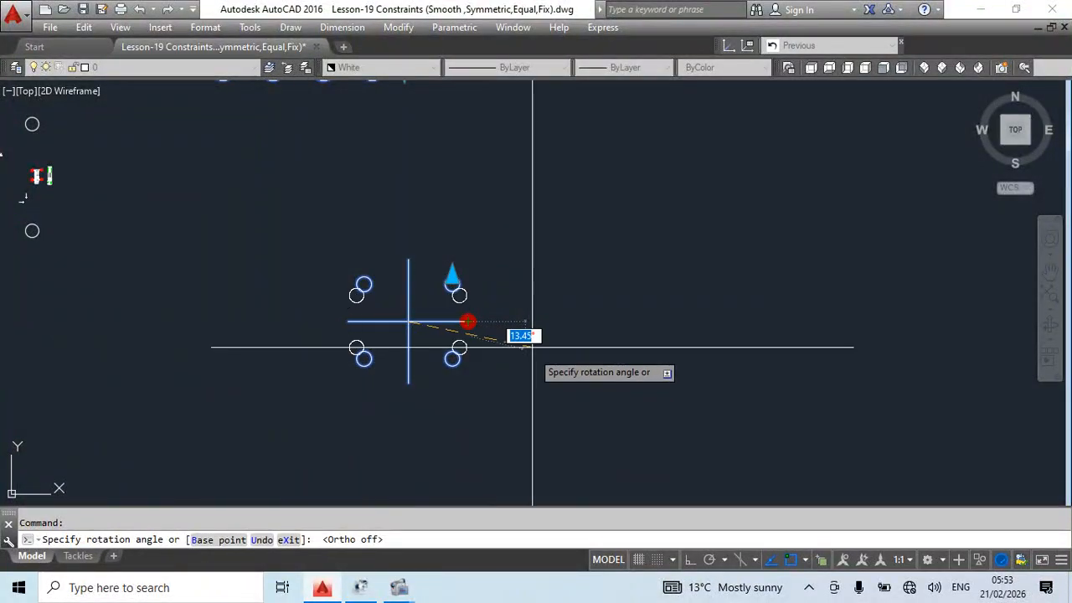
scroll(387, 428, up, 2)
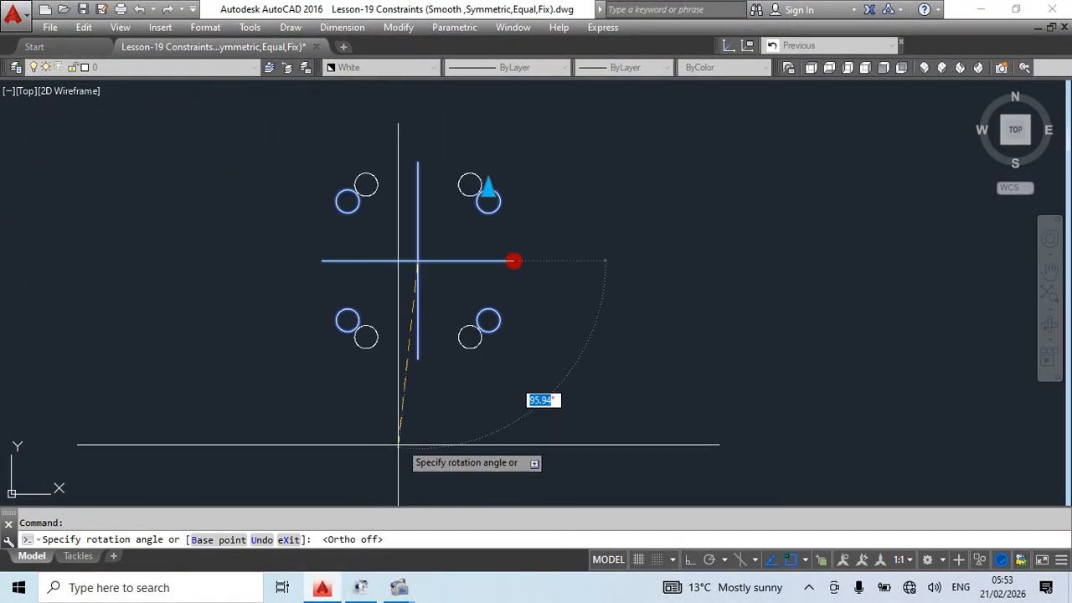
click(398, 445)
key(space)
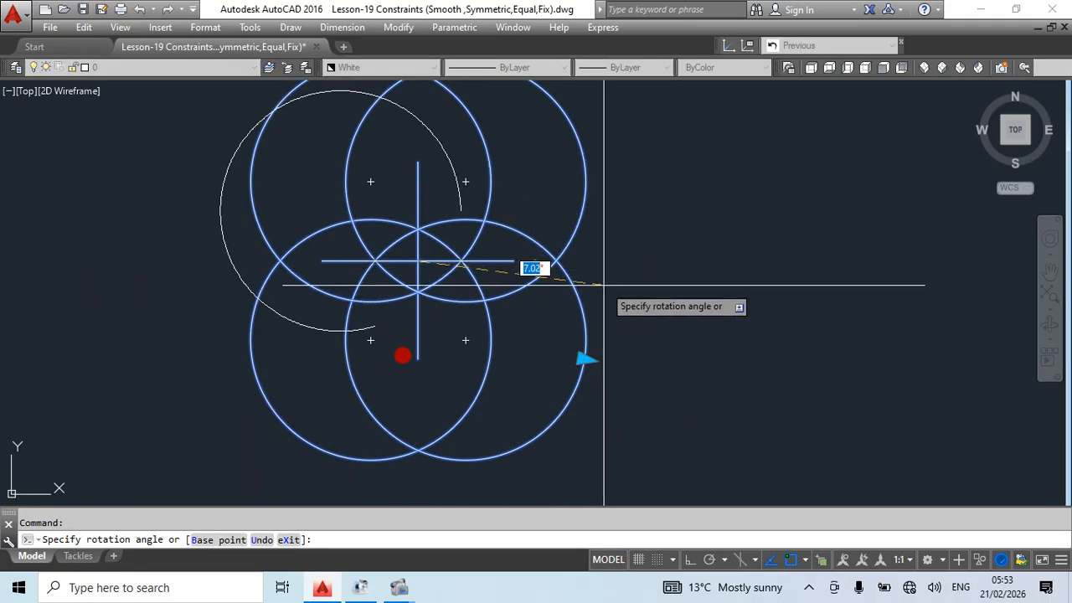
Try rotating the enlarged circles to other angles with the rotation grip, and cancel
scroll(604, 285, down, 3)
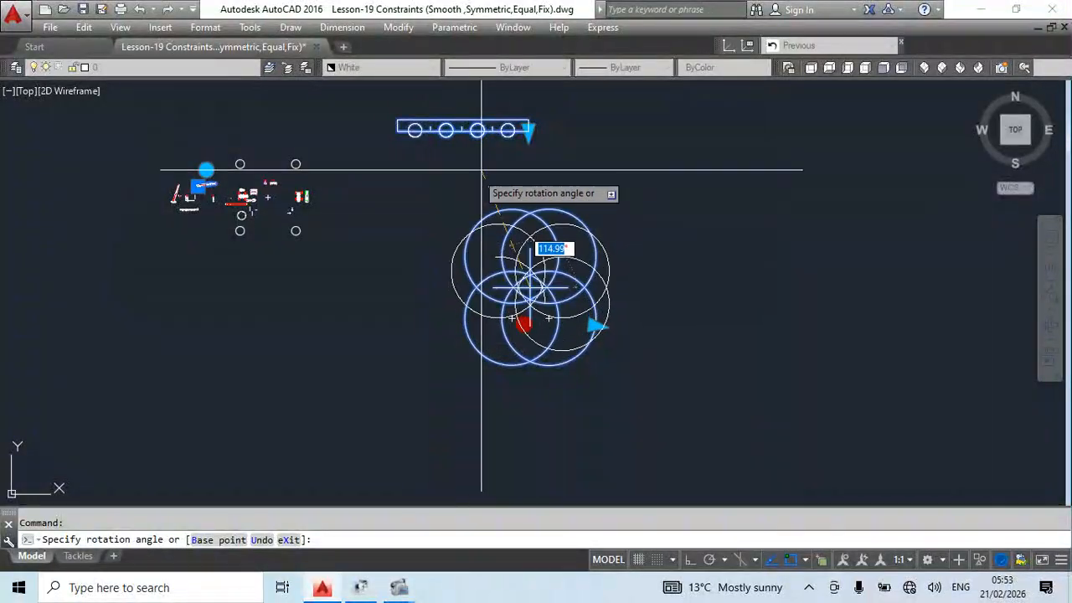
scroll(564, 204, up, 4)
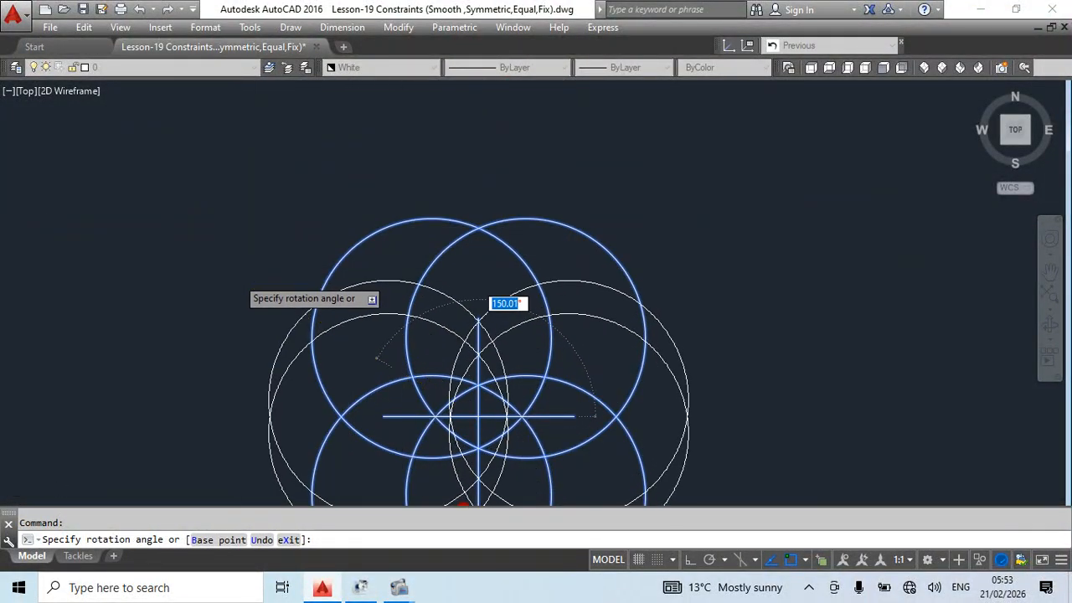
scroll(260, 396, down, 4)
scroll(570, 258, down, 2)
key(Escape)
Reopen the CarbodyA block definition for editing and display the geometric constraint tools
scroll(436, 224, up, 5)
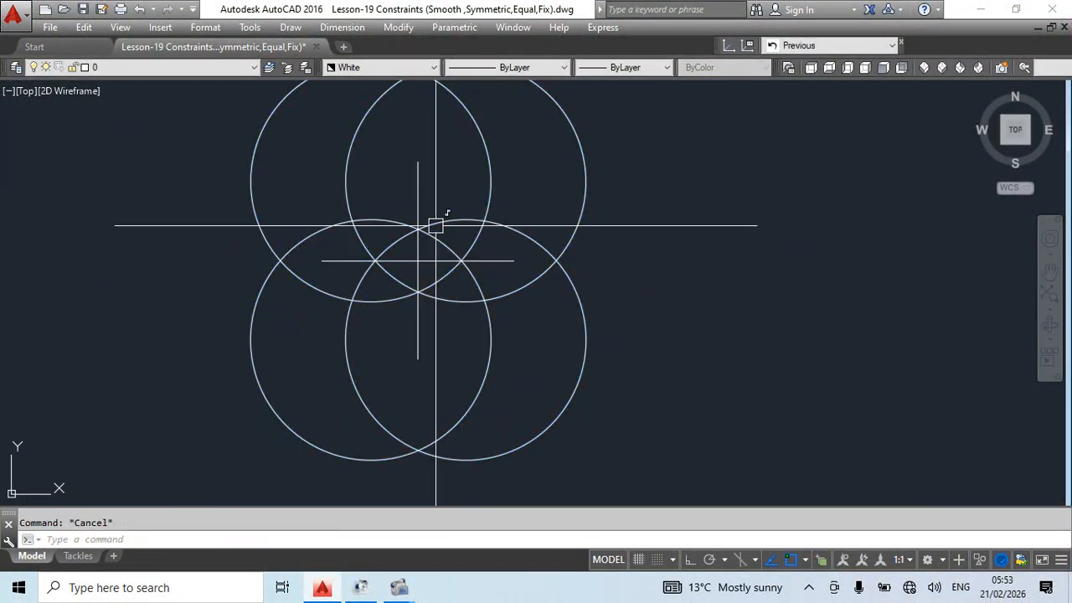
double_click(438, 235)
click(436, 363)
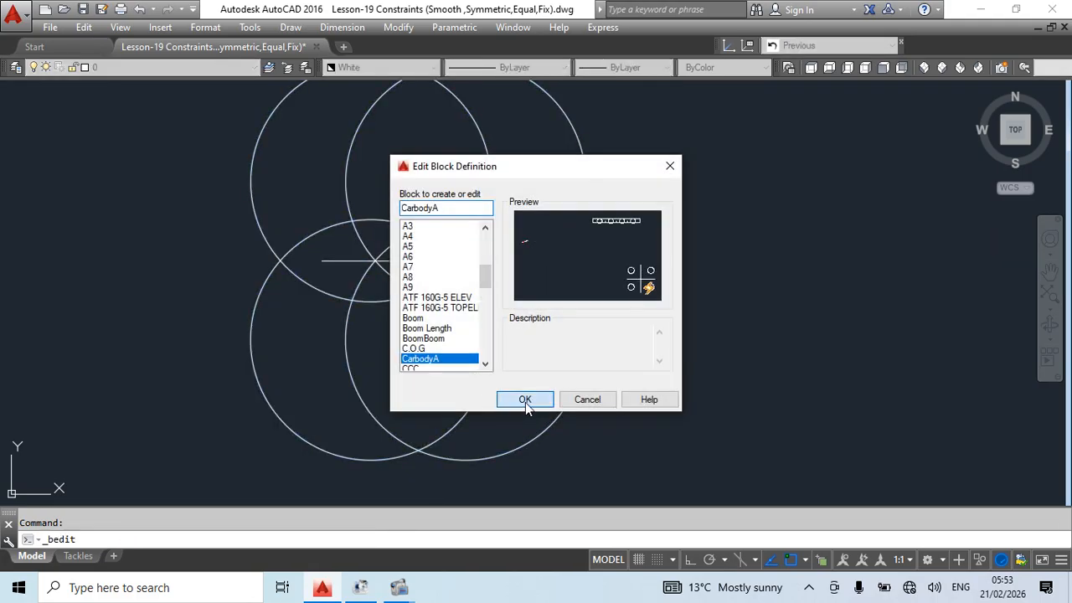
click(525, 402)
scroll(715, 268, down, 2)
click(821, 202)
click(488, 426)
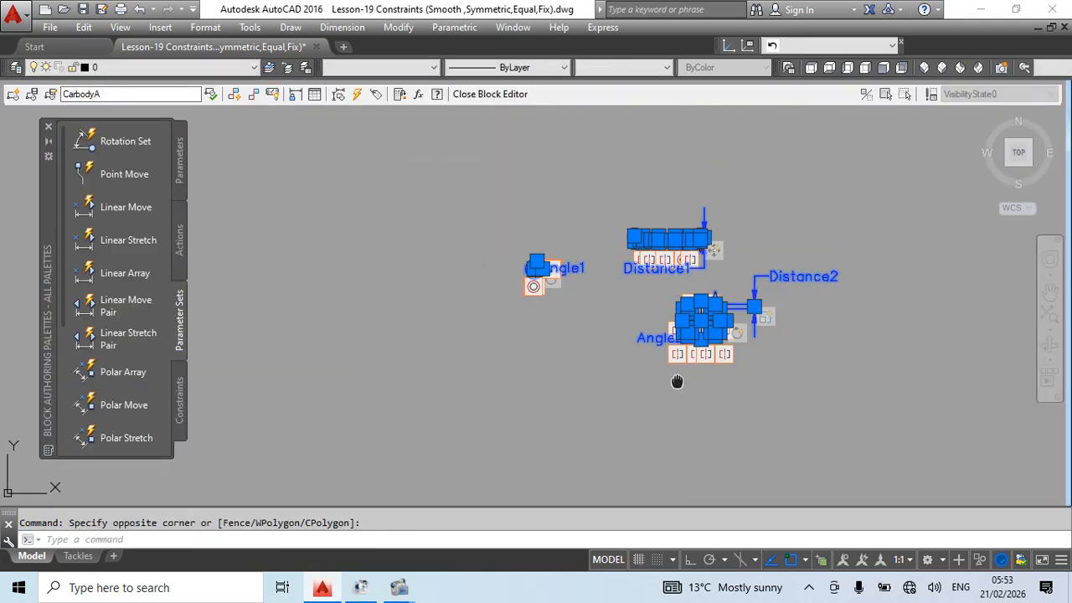
middle_drag(677, 383, 533, 409)
key(Escape)
scroll(494, 293, up, 4)
scroll(572, 373, down, 2)
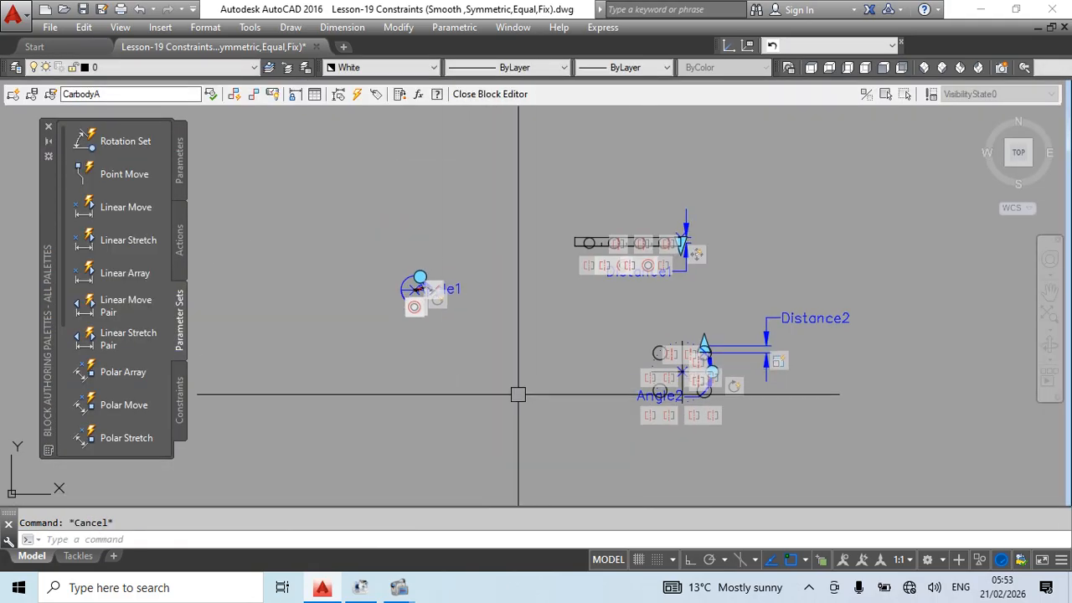
click(178, 401)
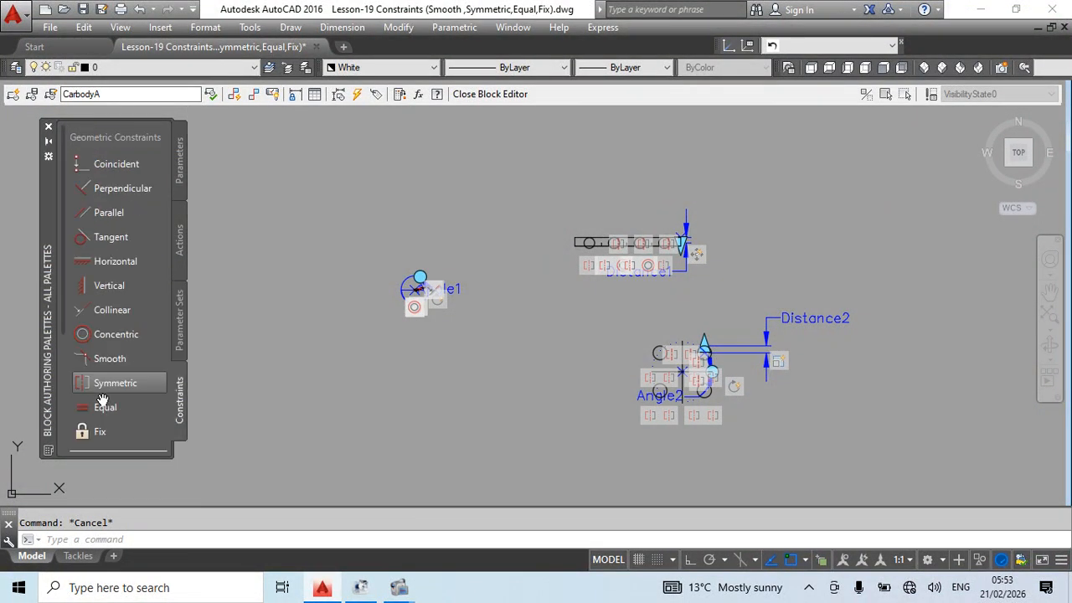
scroll(436, 379, down, 3)
scroll(383, 380, up, 2)
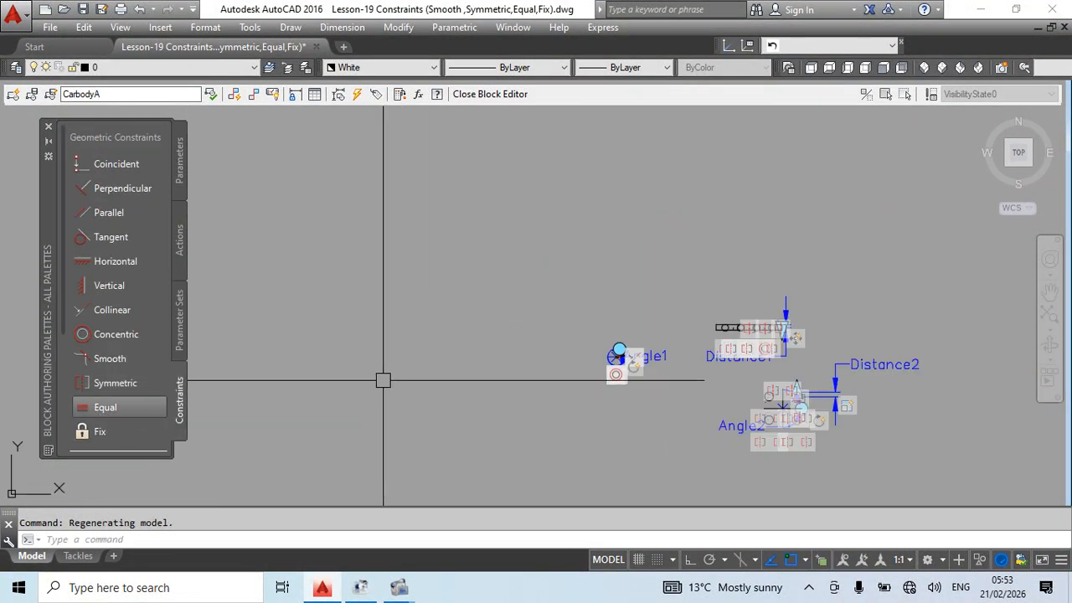
text(l)
key(Return)
scroll(455, 364, up, 3)
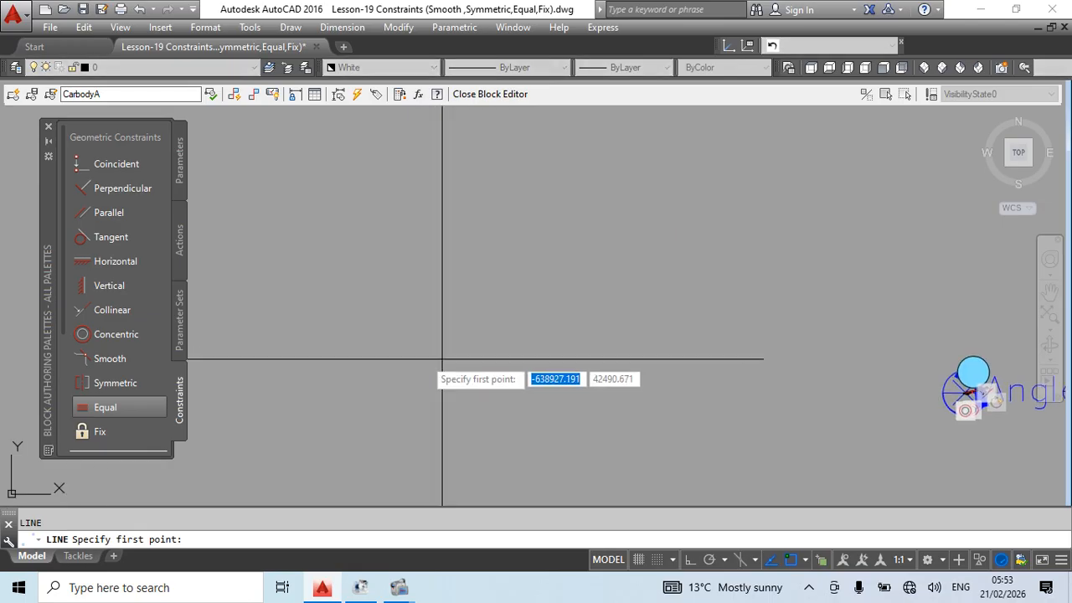
key(Escape)
Draw a long, thin horizontal rectangle in the empty area left of the Angle1 circles
text(rec)
key(Return)
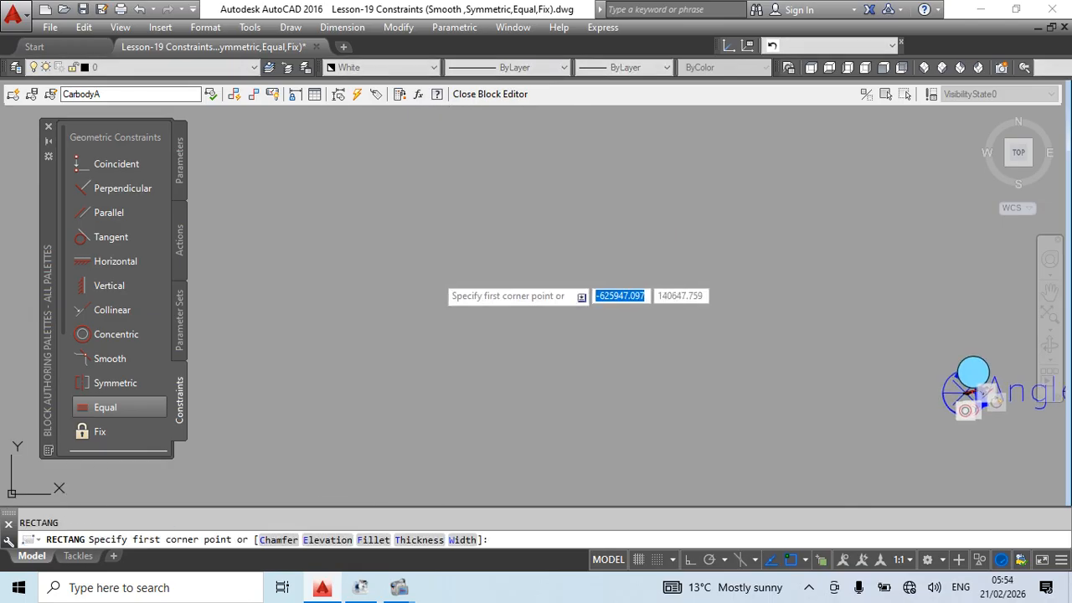
click(435, 274)
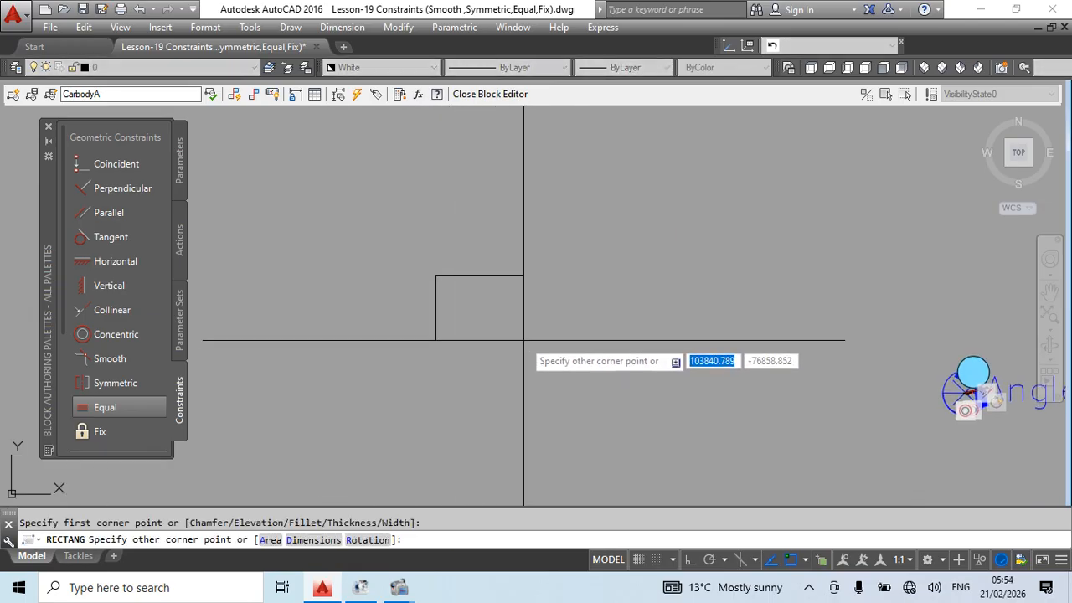
click(577, 290)
key(Escape)
Draw a second, thinner rectangle from the midpoint of the first one's left side, extending past its right end
middle_drag(553, 338, 478, 367)
text(rec)
key(Return)
scroll(341, 327, up, 2)
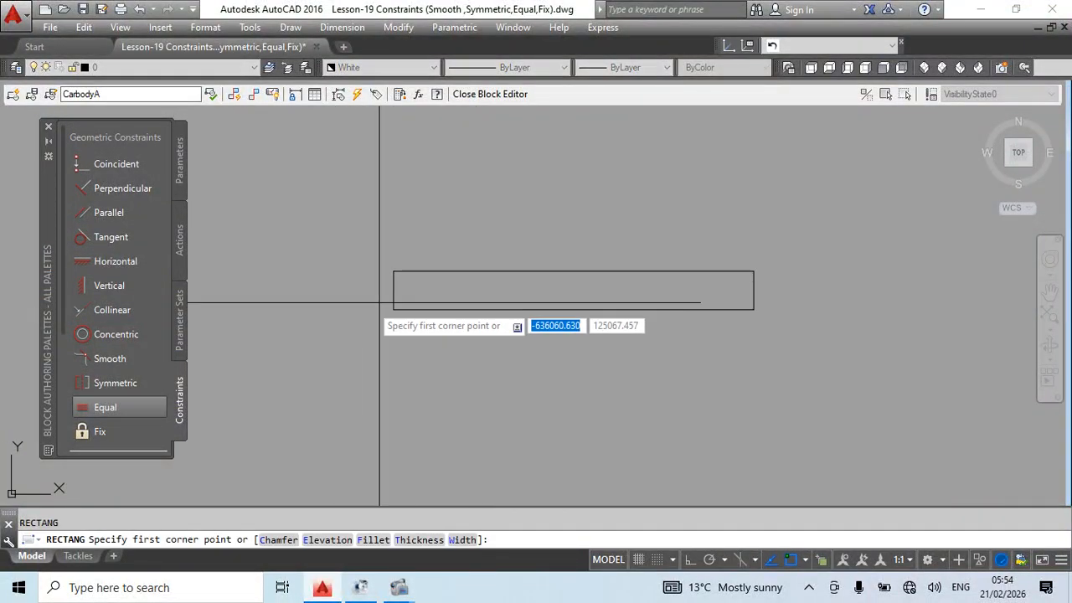
click(392, 290)
middle_drag(637, 305, 438, 363)
click(821, 359)
key(Escape)
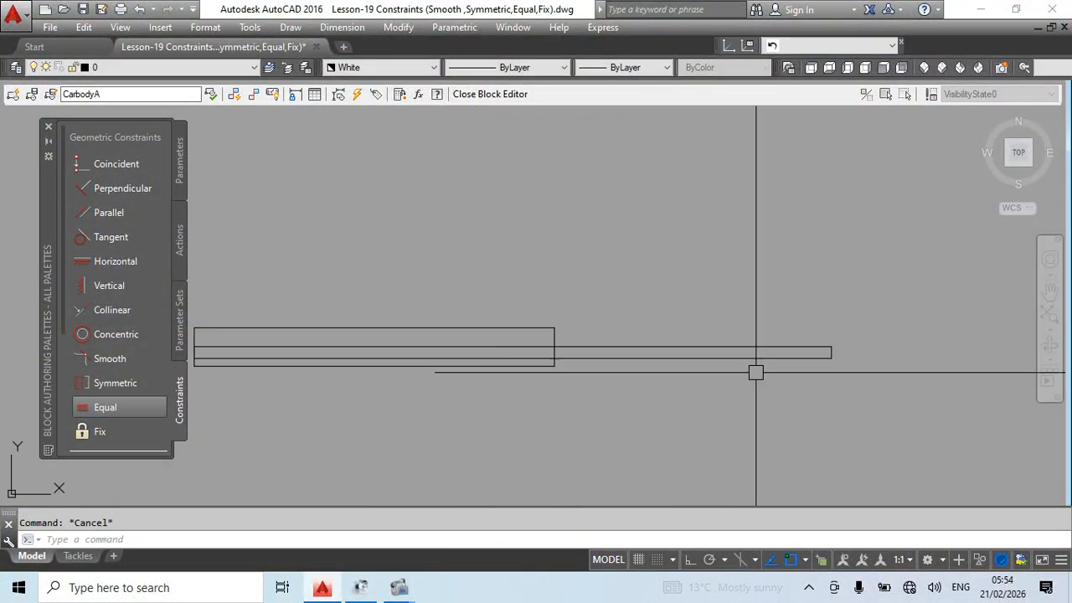
Try moving the thinner rectangle by the midpoint of its left side, and erase it
click(757, 360)
middle_drag(606, 427, 682, 414)
text(m)
key(Return)
scroll(300, 366, up, 4)
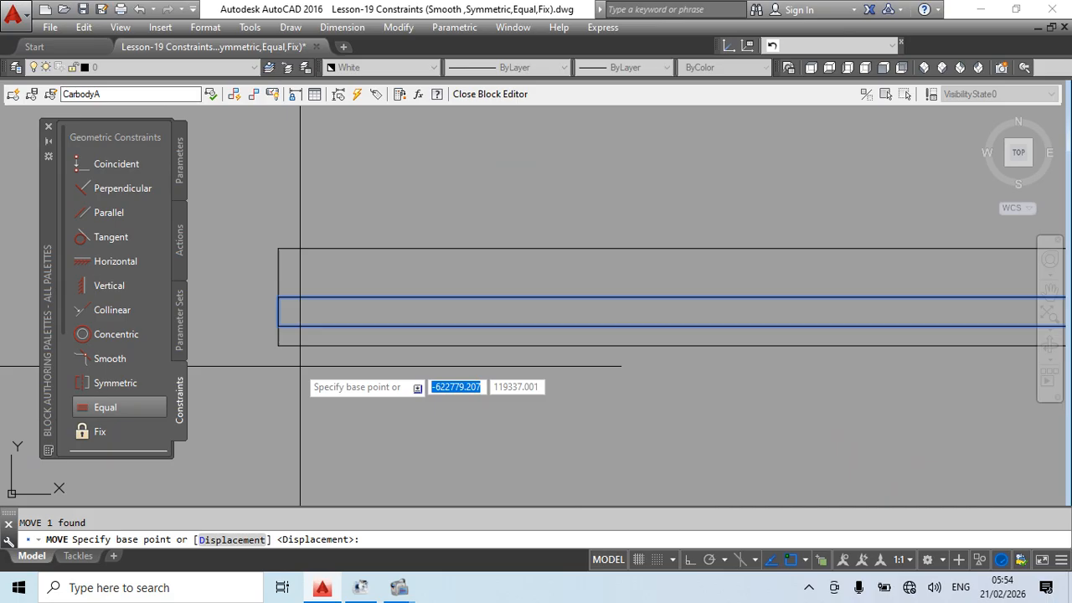
click(278, 312)
key(Escape)
scroll(510, 363, down, 4)
click(708, 299)
click(686, 359)
key(Delete)
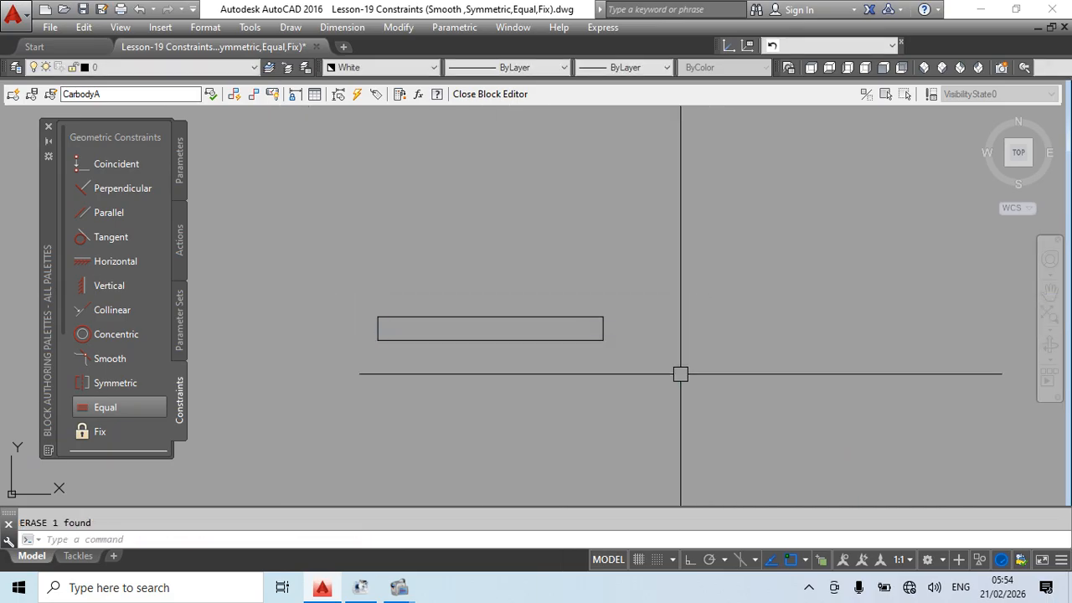
Draw a polyline through the thin rectangle between the midpoints of its two short sides
key(Return)
click(378, 329)
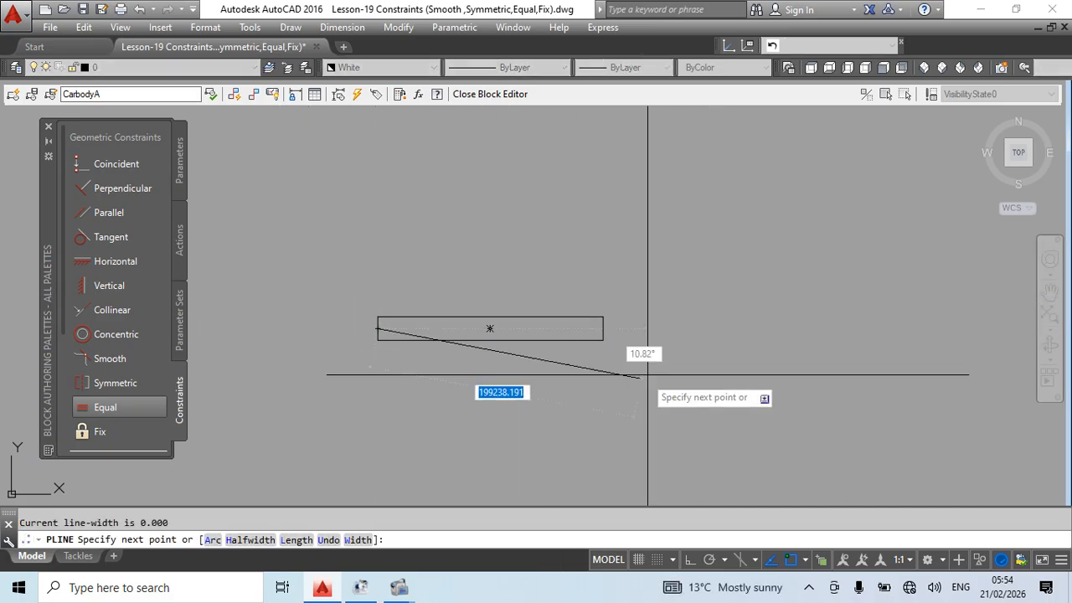
click(603, 328)
key(Escape)
Copy the rectangle's centre line to the empty area below the rectangle
click(510, 329)
text(c)
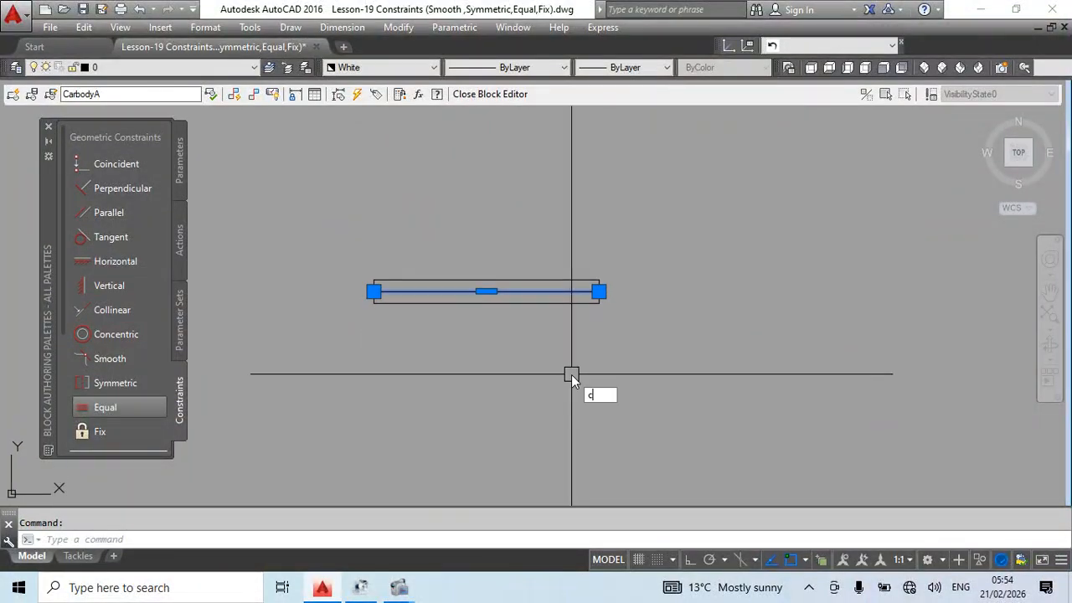
text(o)
key(Return)
click(611, 347)
click(621, 462)
key(Escape)
Turn on Ortho while trying to offset the copied line, and cancel the offset
click(519, 381)
click(456, 475)
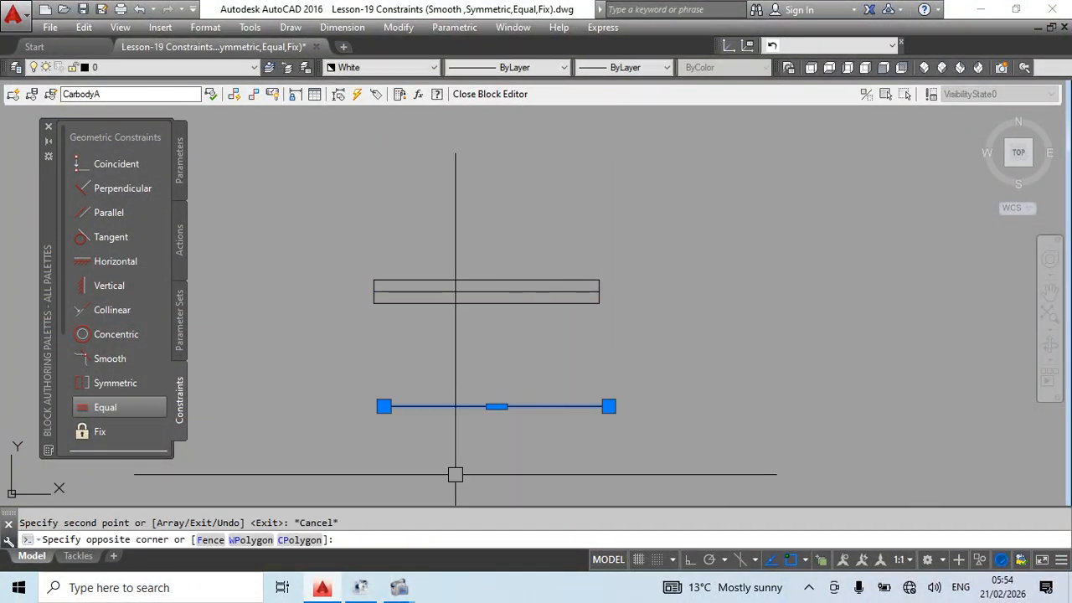
middle_drag(456, 474, 355, 442)
text(o)
key(Return)
click(565, 434)
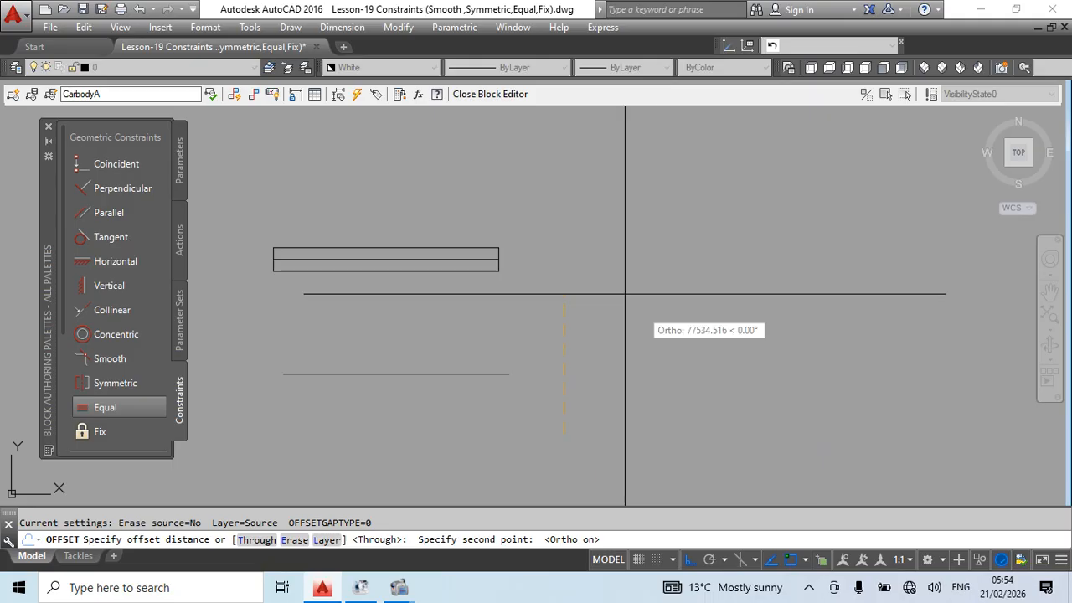
click(559, 231)
key(Escape)
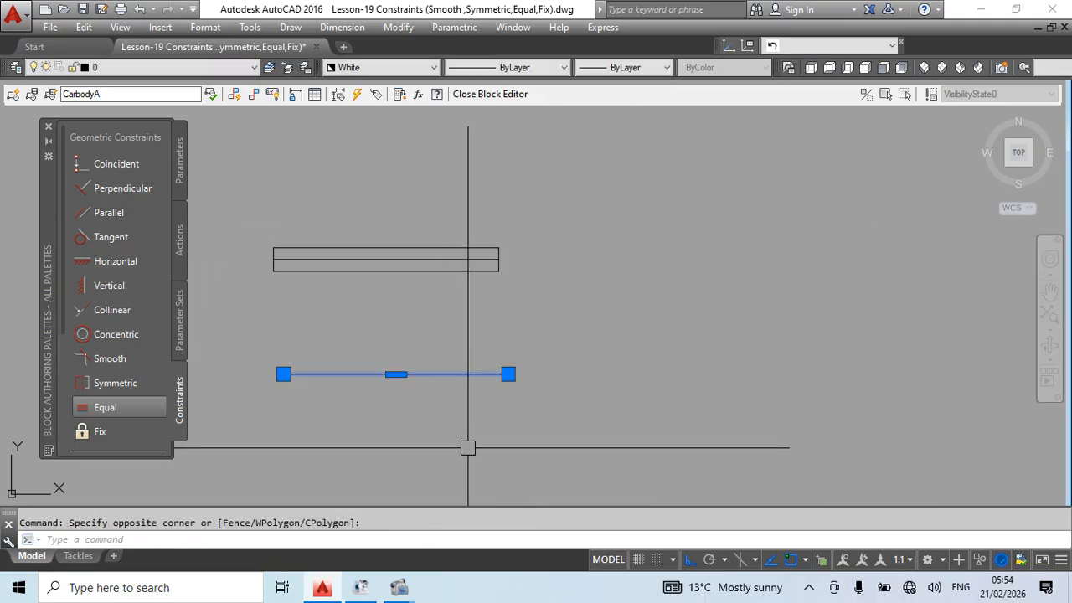
Rotate the copied line 90° to make it vertical
middle_drag(467, 447, 388, 398)
text(ro)
key(Return)
click(453, 366)
click(444, 273)
scroll(471, 316, down, 2)
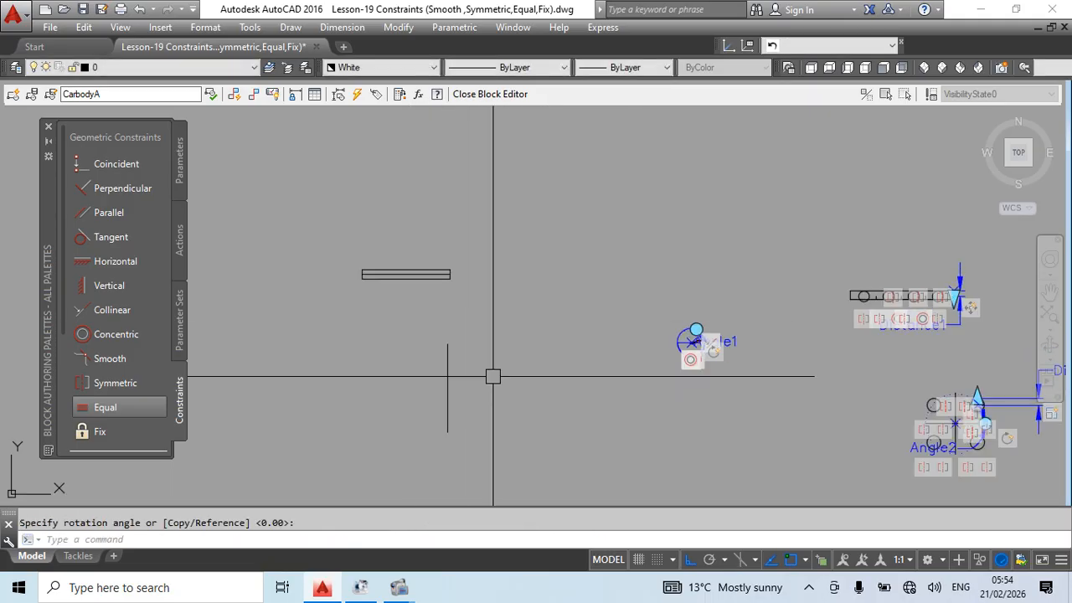
Draw a tall rectangle just to the right of the vertical line
text(rec)
key(Return)
click(468, 336)
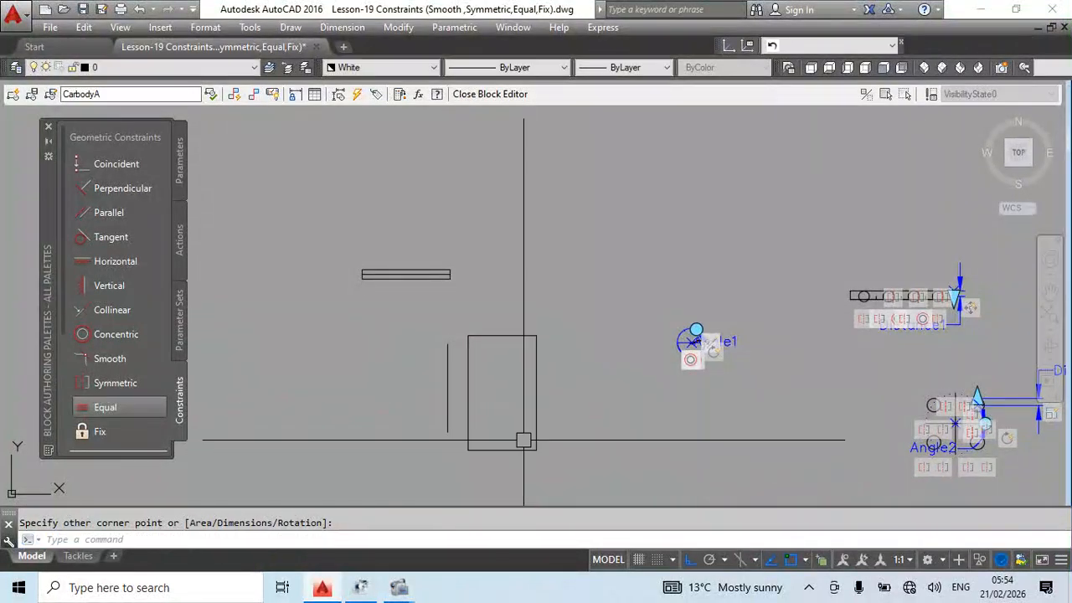
Move the vertical line into the tall rectangle, close to its right side
click(445, 398)
text(m)
key(Return)
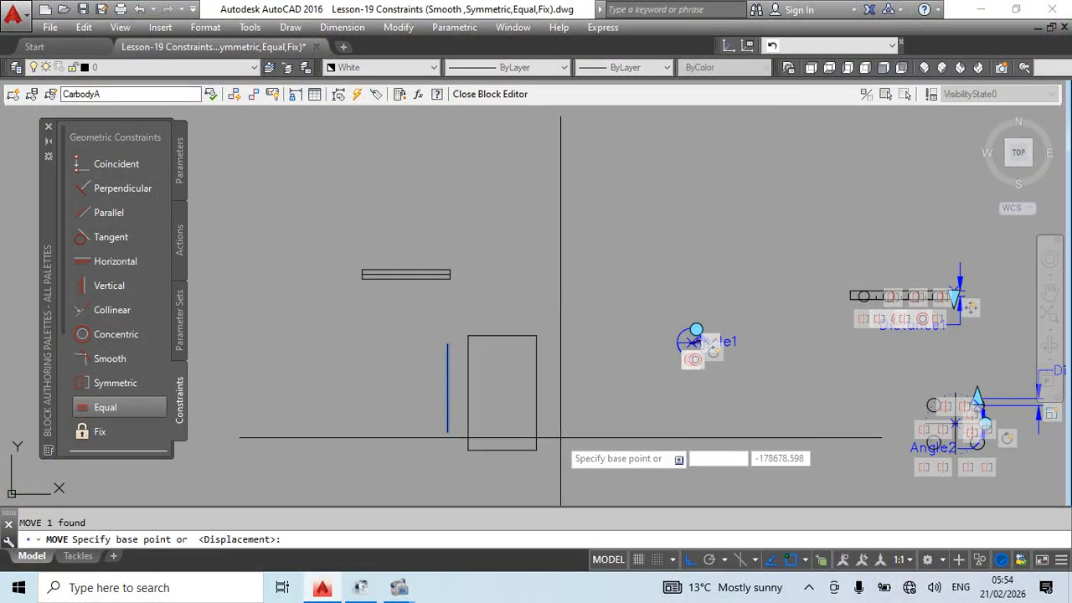
click(562, 438)
click(640, 446)
key(Escape)
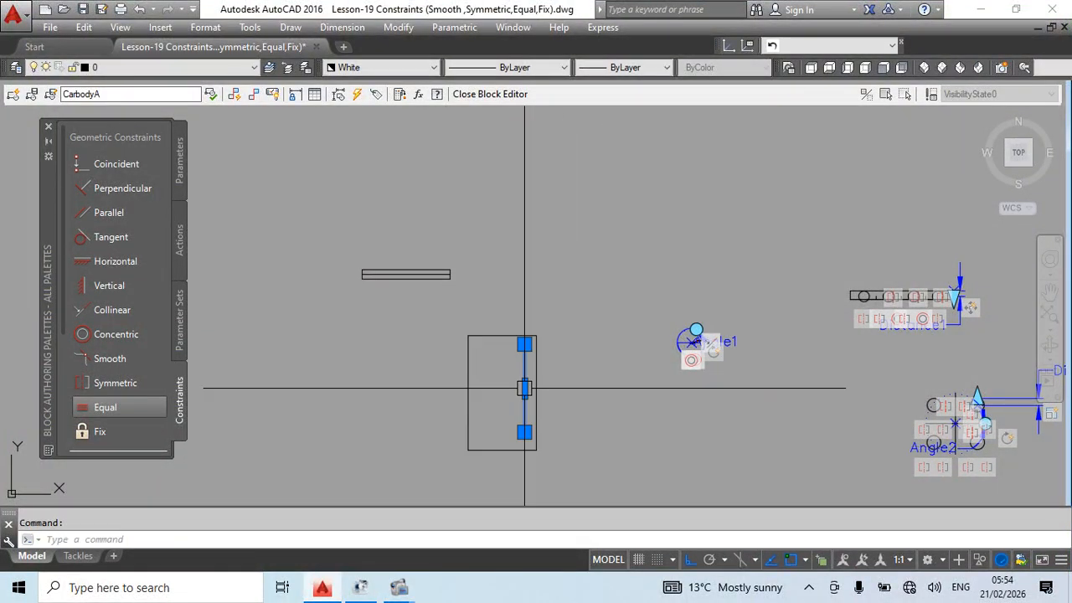
text(m)
key(Return)
click(591, 372)
click(596, 380)
key(Escape)
middle_drag(372, 244, 394, 300)
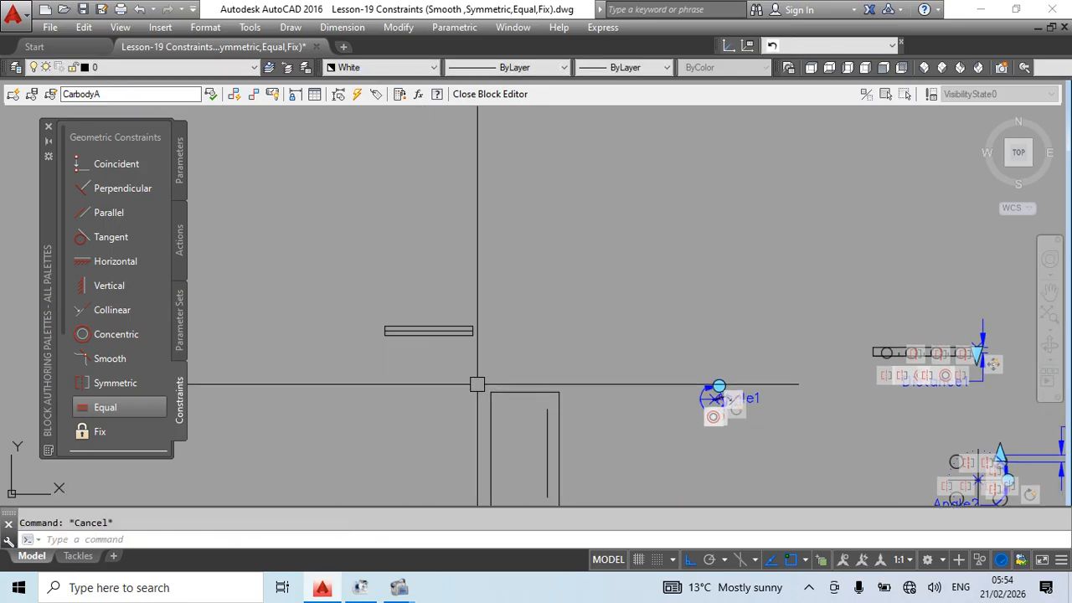
scroll(405, 335, up, 4)
text(l)
key(Return)
middle_drag(397, 363, 448, 399)
key(Escape)
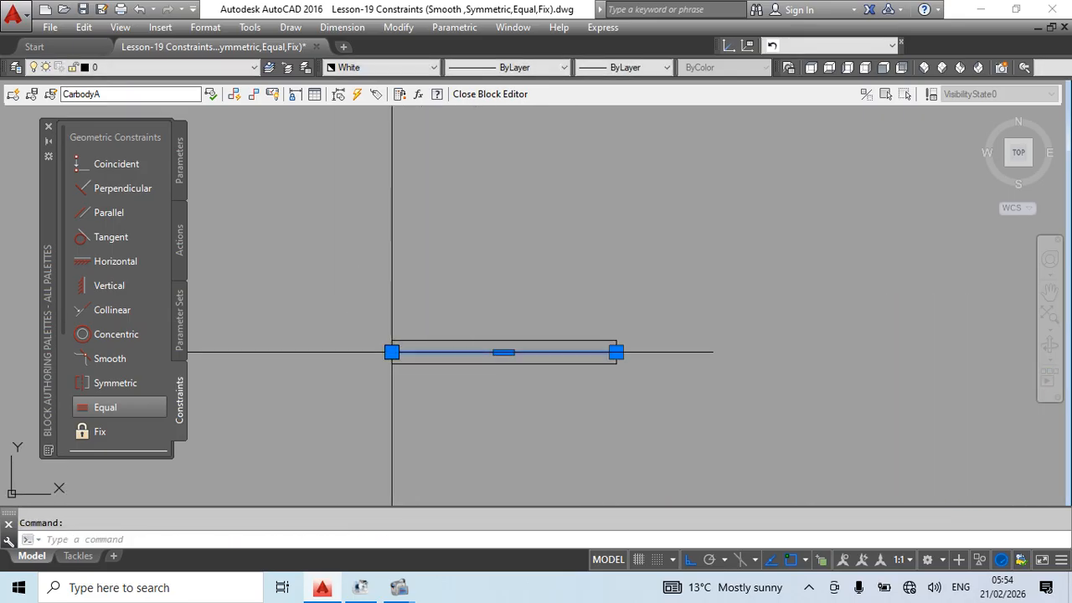
Stretch the left end of the thin rectangle's centre line to the line's midpoint
click(392, 352)
click(503, 351)
key(Escape)
Draw a line from the thin rectangle's centre to the midpoint of its left side
text(l)
key(Return)
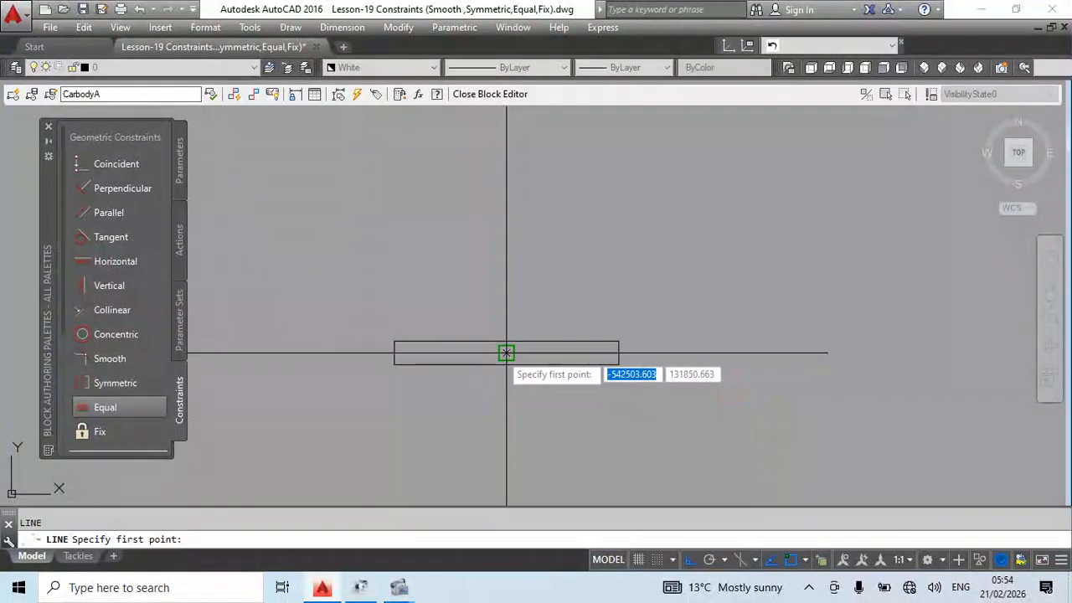
click(506, 353)
key(Escape)
click(514, 352)
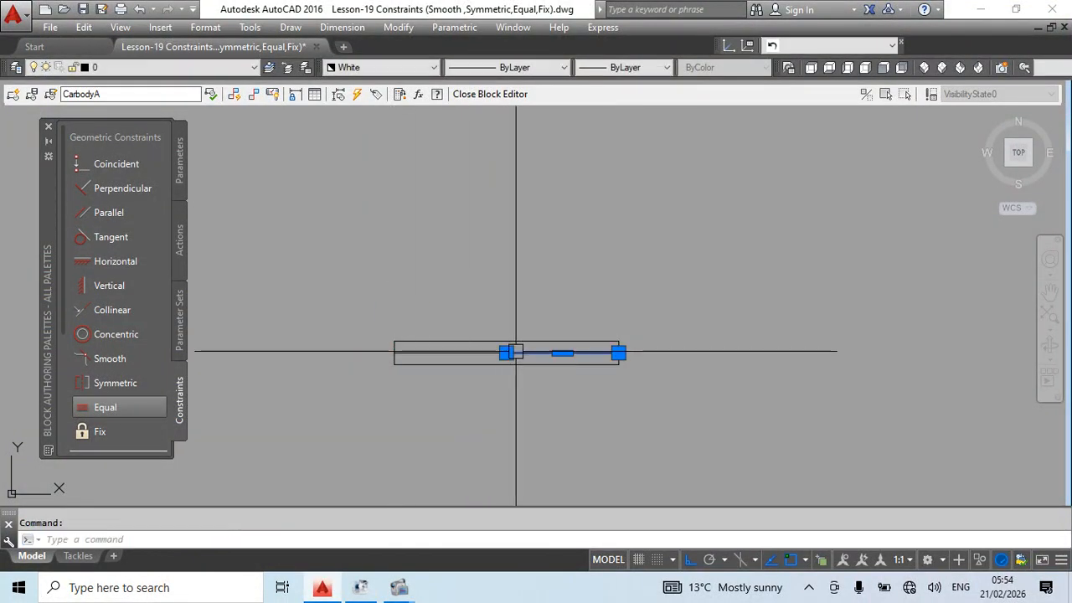
key(Escape)
Rotate the thin rectangle and both centre lines 90° about the rectangle's centre
click(649, 321)
click(348, 397)
text(ro)
key(Return)
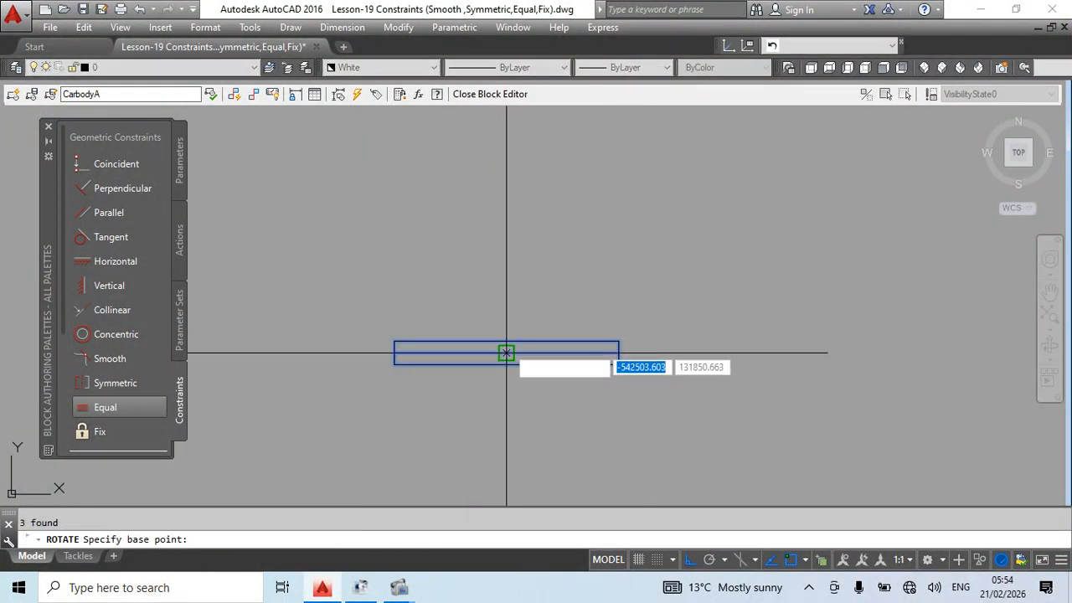
click(506, 354)
click(494, 247)
key(Escape)
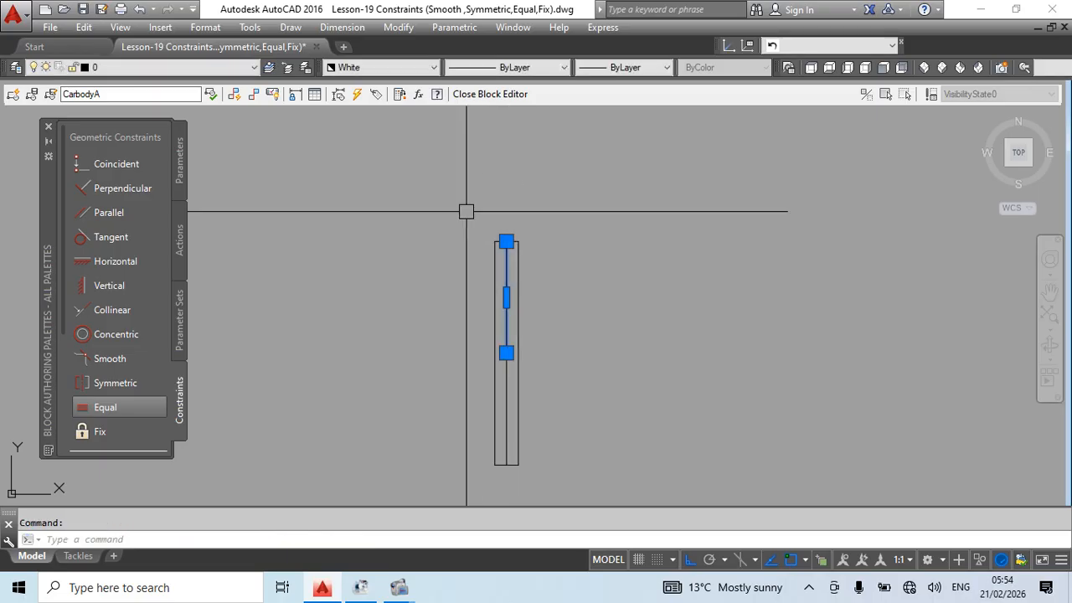
Draw a vertical line about 65,600 units long inside the tall rectangle, near its upper-left corner
scroll(483, 251, down, 2)
middle_drag(573, 371, 521, 321)
key(Escape)
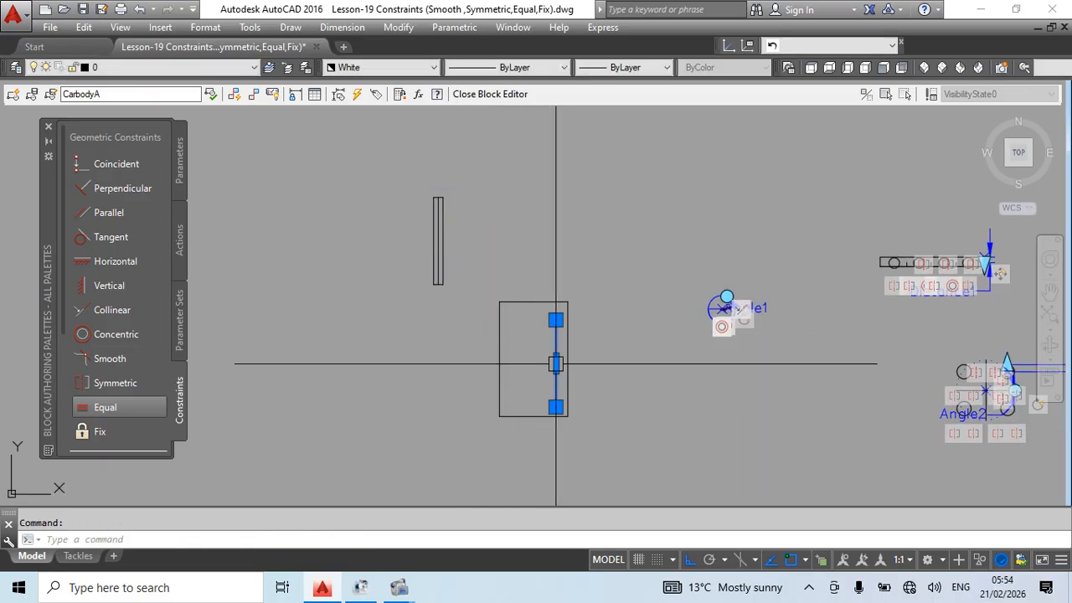
scroll(524, 325, up, 2)
text(l)
key(Return)
click(485, 319)
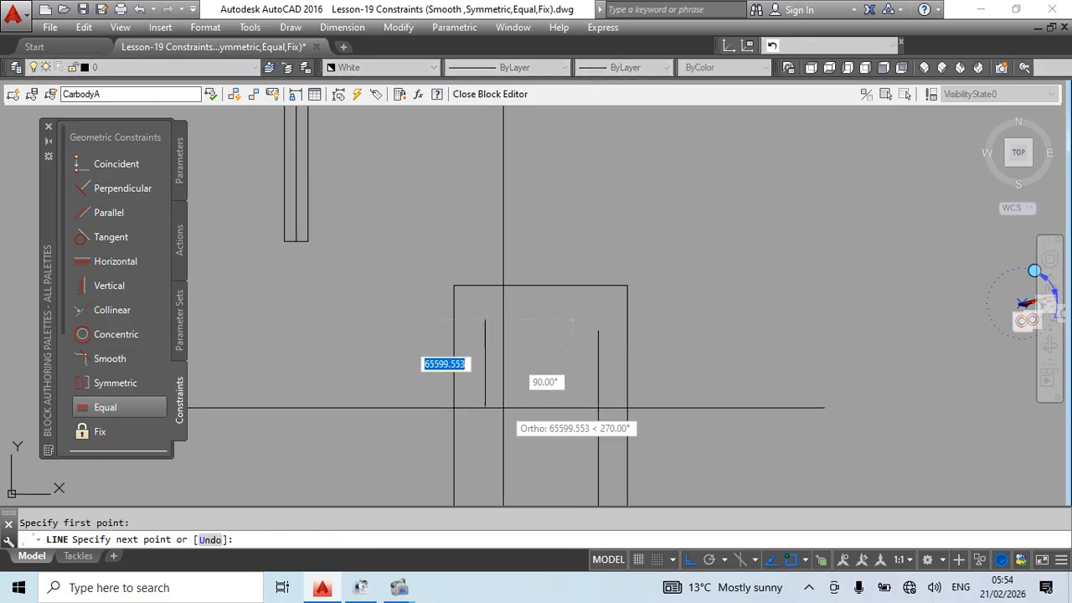
click(485, 405)
key(Escape)
key(Escape)
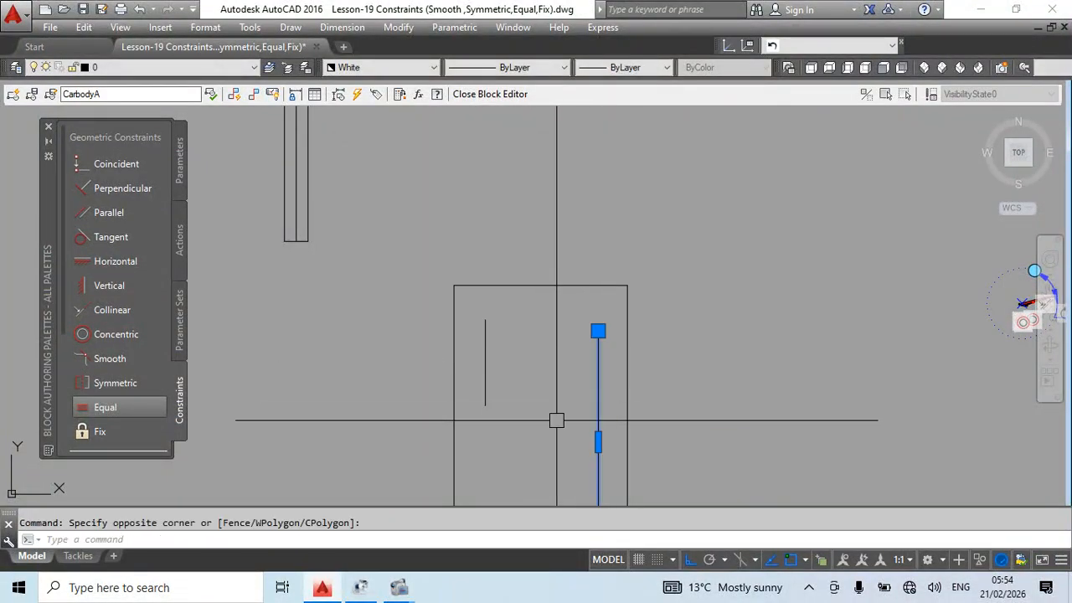
Erase the longer vertical line and mirror the short one about the tall rectangle's vertical centreline, keeping the original
click(494, 347)
click(467, 383)
text(mi)
key(Return)
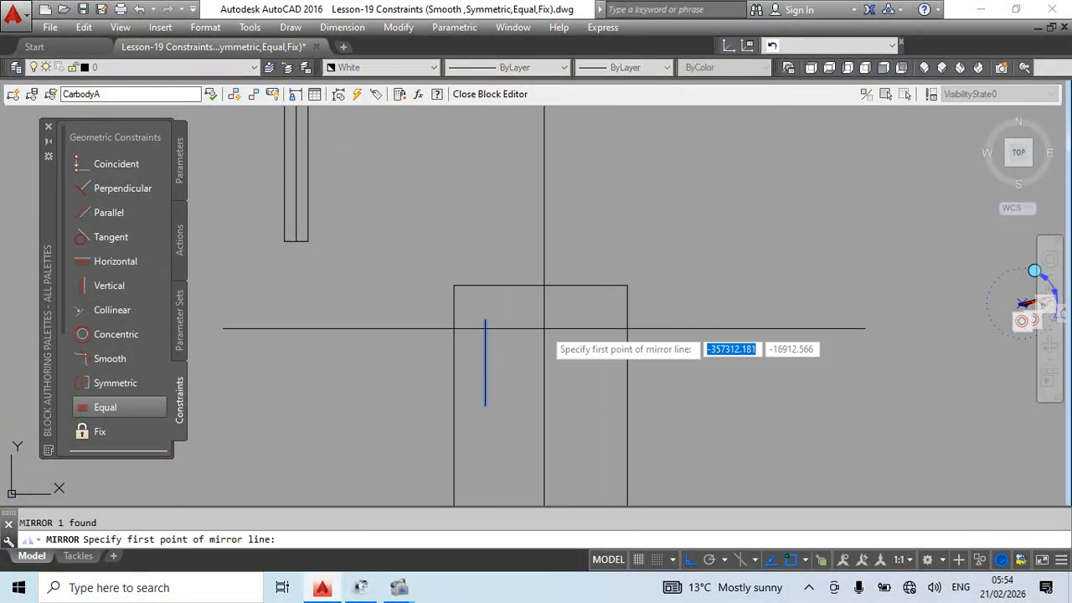
click(541, 285)
click(539, 323)
key(Return)
Apply an Equal constraint from the tall rectangle's left short line to the upper centre line in the thin rectangle
scroll(520, 323, down, 3)
middle_drag(460, 298, 449, 354)
scroll(449, 354, up, 2)
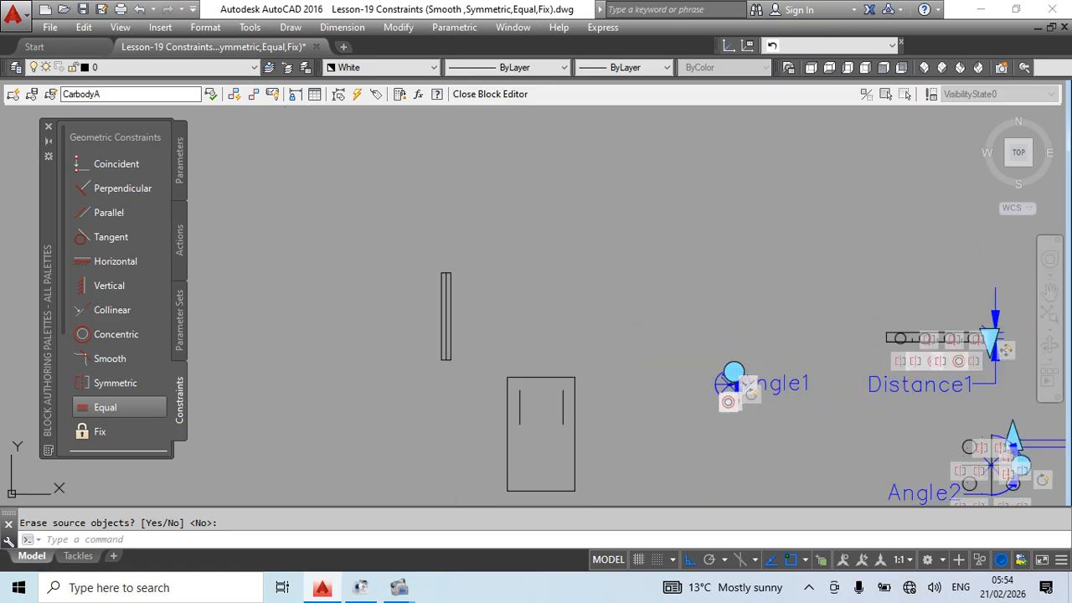
click(108, 409)
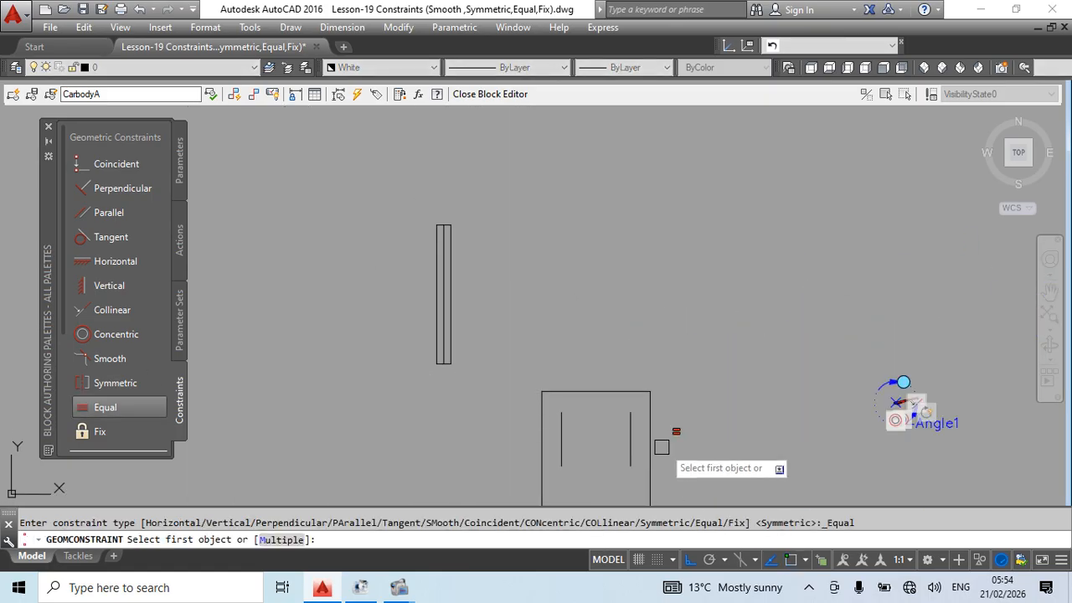
middle_drag(557, 435, 555, 418)
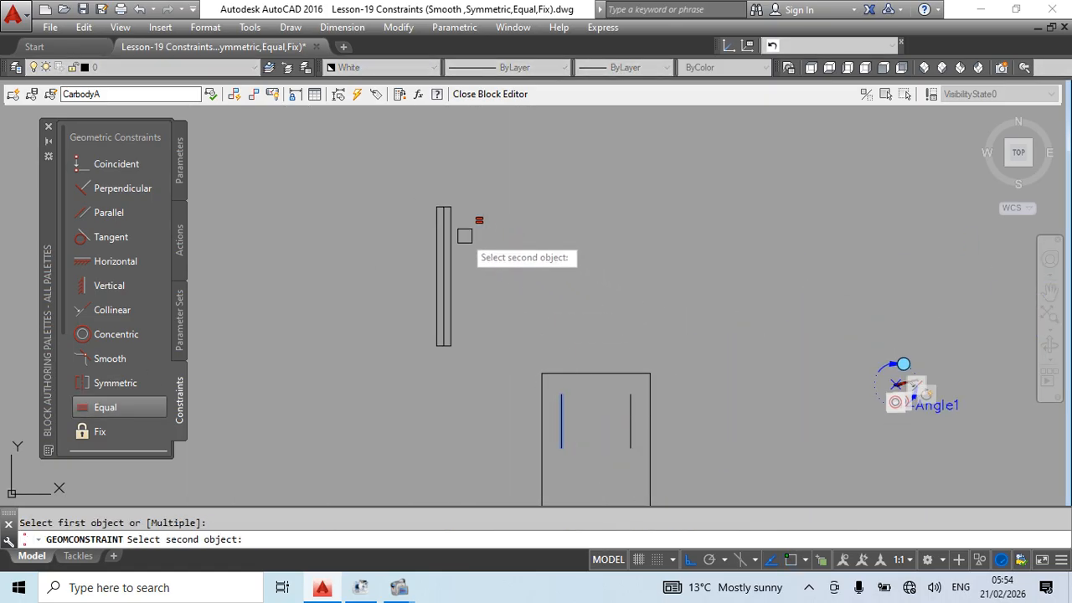
click(445, 224)
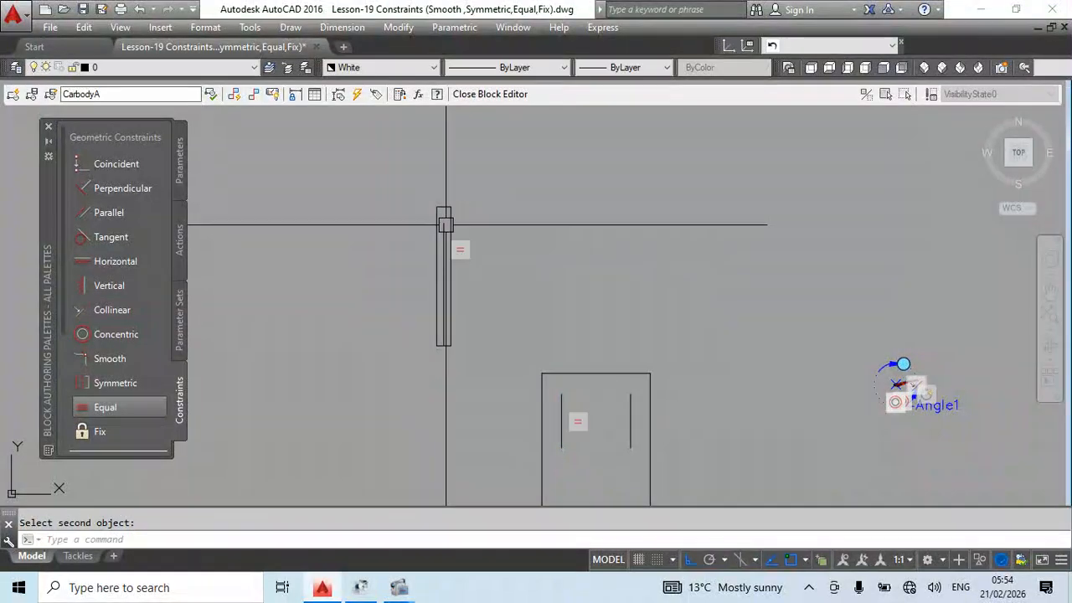
click(562, 395)
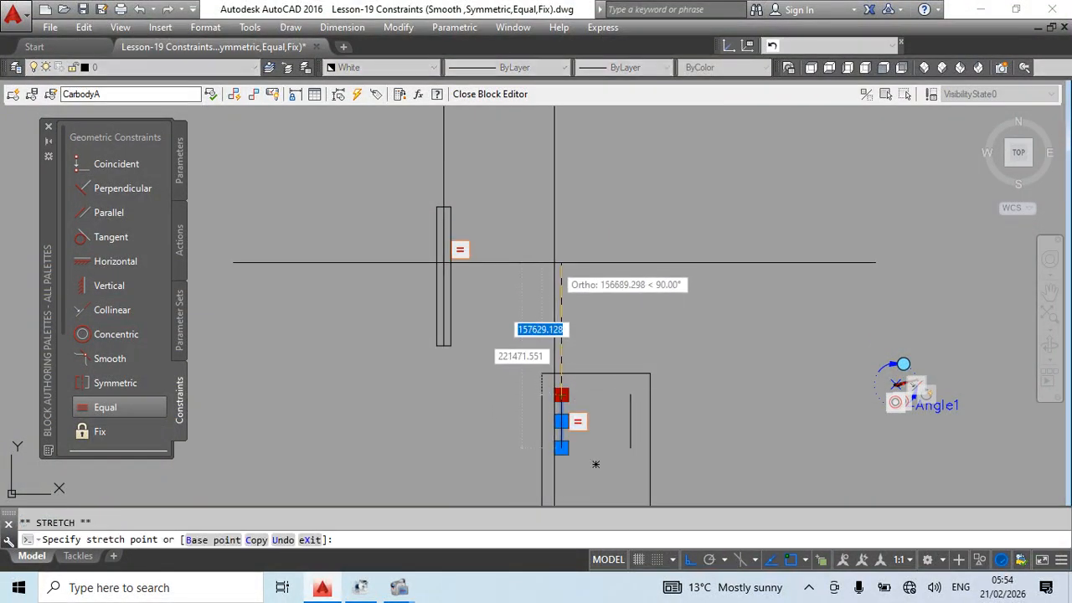
scroll(553, 265, down, 4)
scroll(561, 299, up, 4)
scroll(560, 280, down, 4)
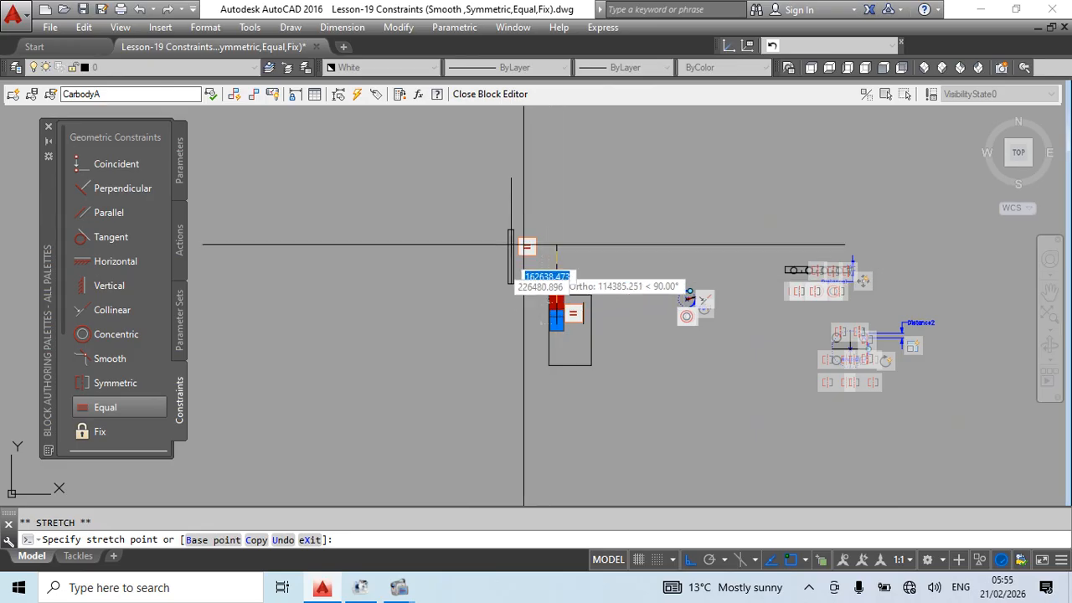
middle_drag(543, 245, 693, 349)
scroll(627, 290, up, 4)
key(Escape)
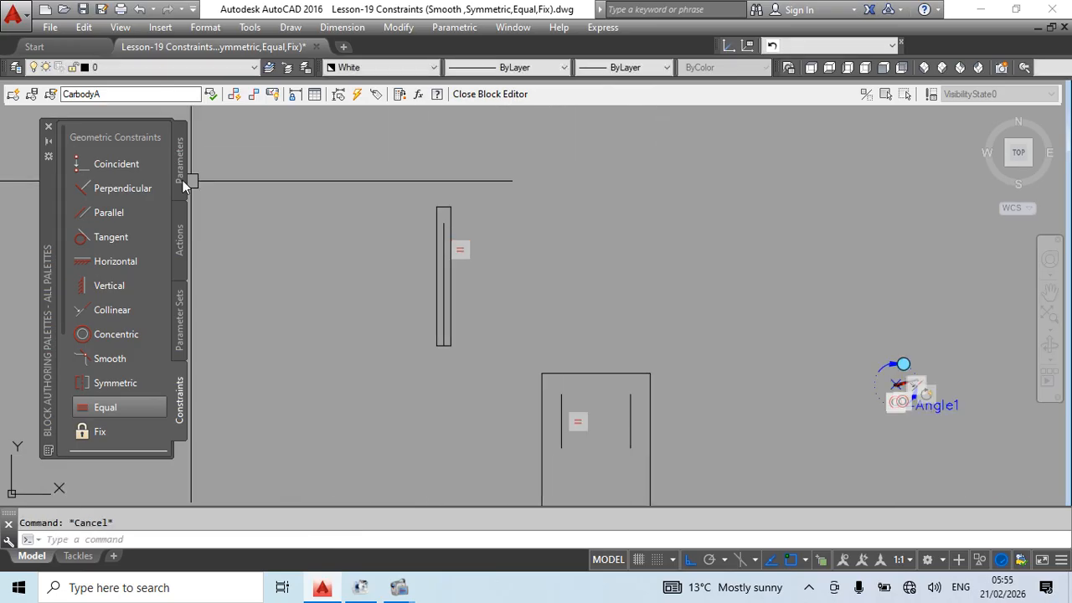
Stretch the upper end of the tall rectangle's left short line vertically upward, beyond the rectangle's upper edge
middle_drag(539, 384, 498, 329)
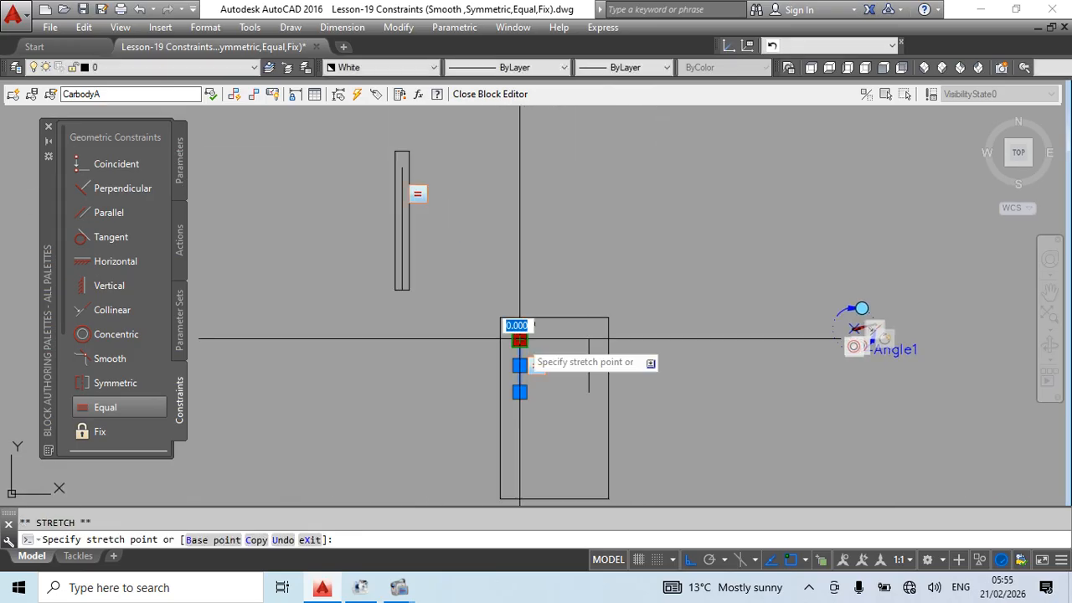
scroll(520, 319, up, 4)
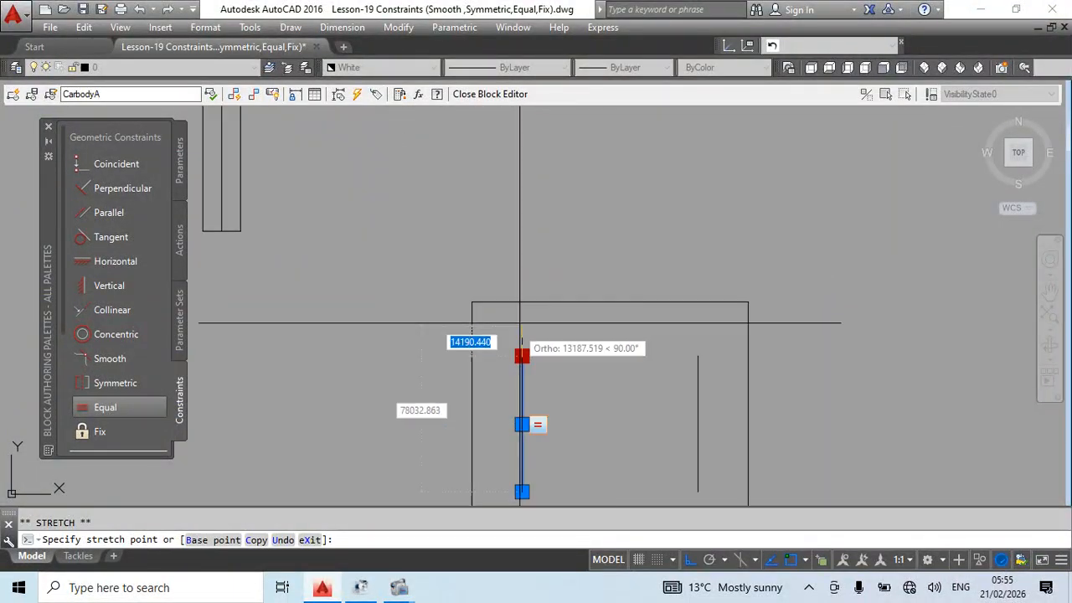
scroll(523, 182, down, 6)
middle_drag(526, 179, 523, 321)
click(522, 295)
key(Escape)
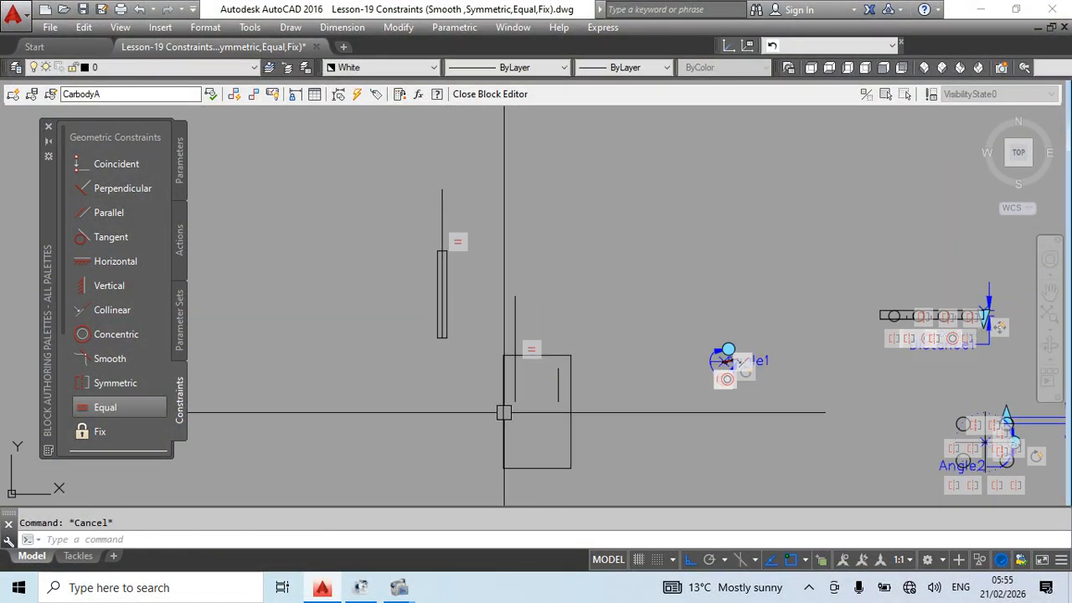
Apply an Equal constraint from the tall rectangle's right short line to the lower centre line in the thin rectangle
click(104, 407)
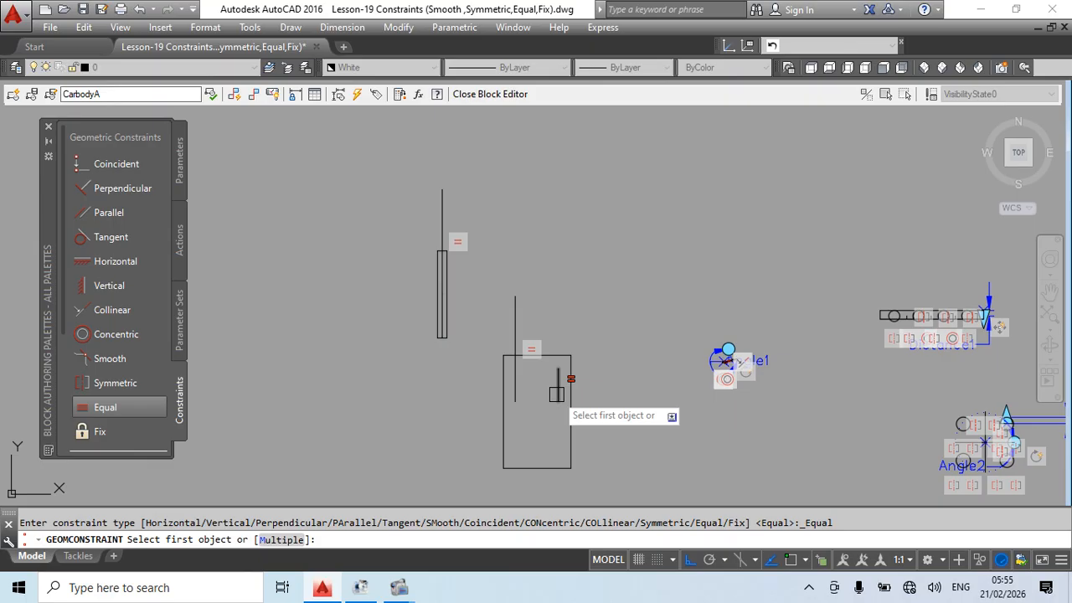
scroll(430, 358, up, 4)
click(472, 306)
scroll(474, 306, down, 4)
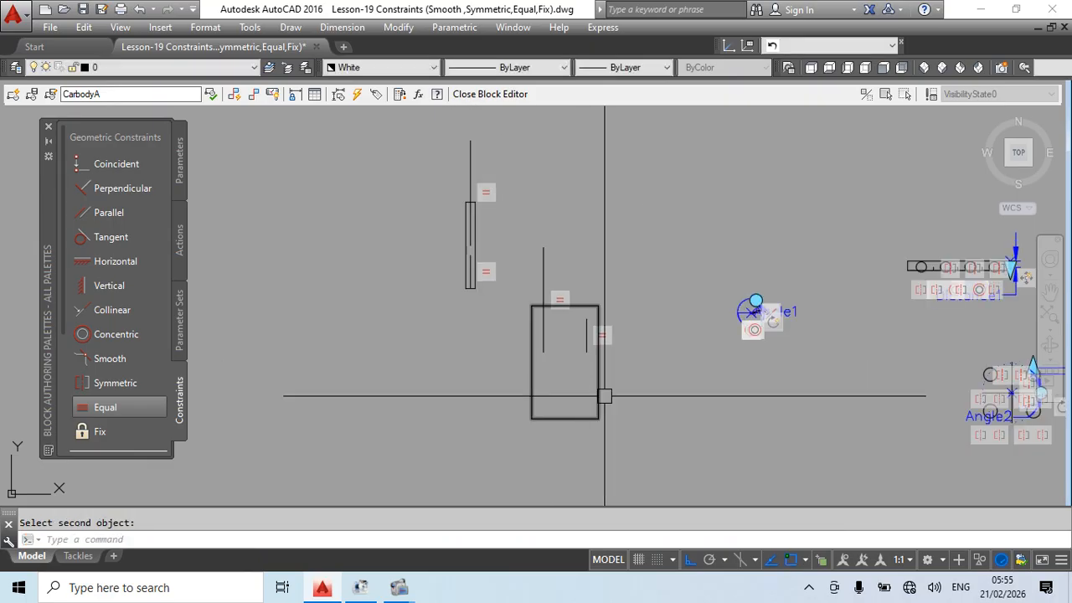
Stretch the upper end of the tall rectangle's right line upward to the same height as the left line
scroll(597, 327, up, 2)
click(585, 320)
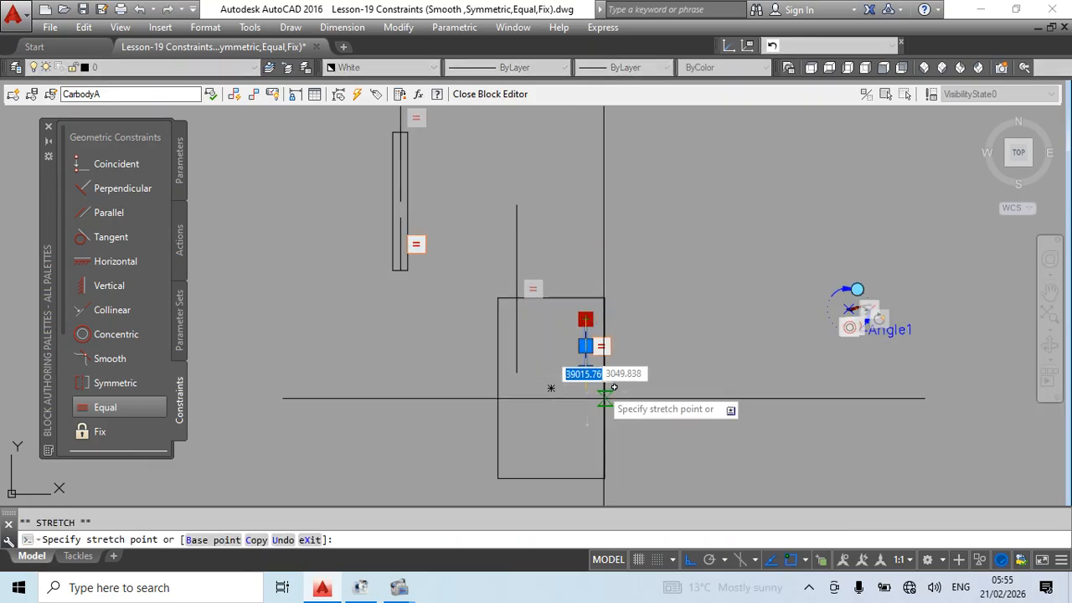
middle_drag(552, 388, 551, 277)
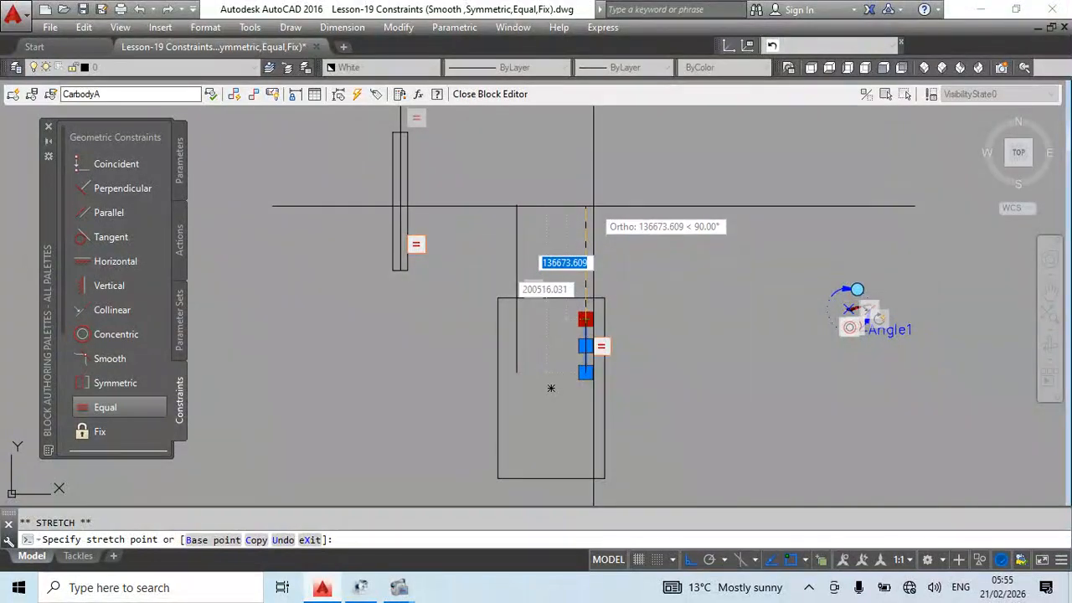
scroll(460, 299, up, 2)
key(Escape)
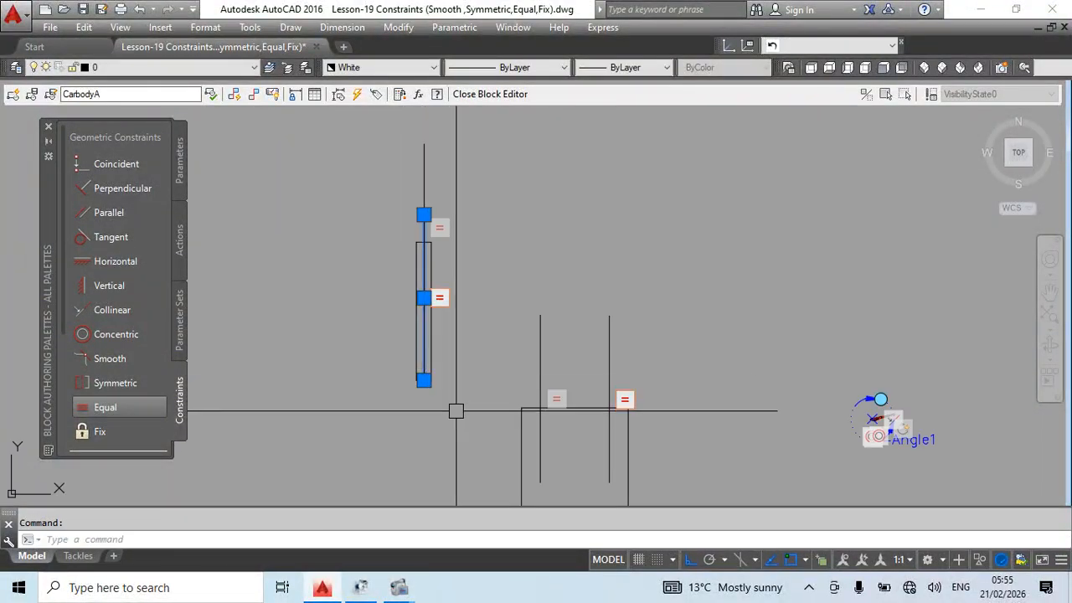
Rotate the lower centre line 180° about its lower end and move its top end to the upper centre line's lower end
key(Return)
click(424, 381)
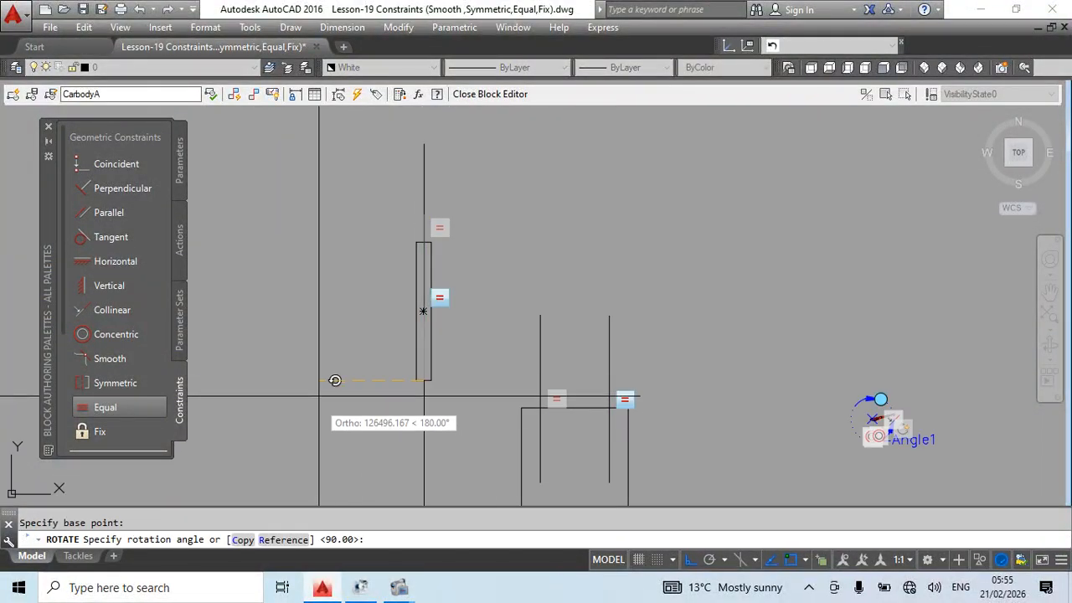
key(Return)
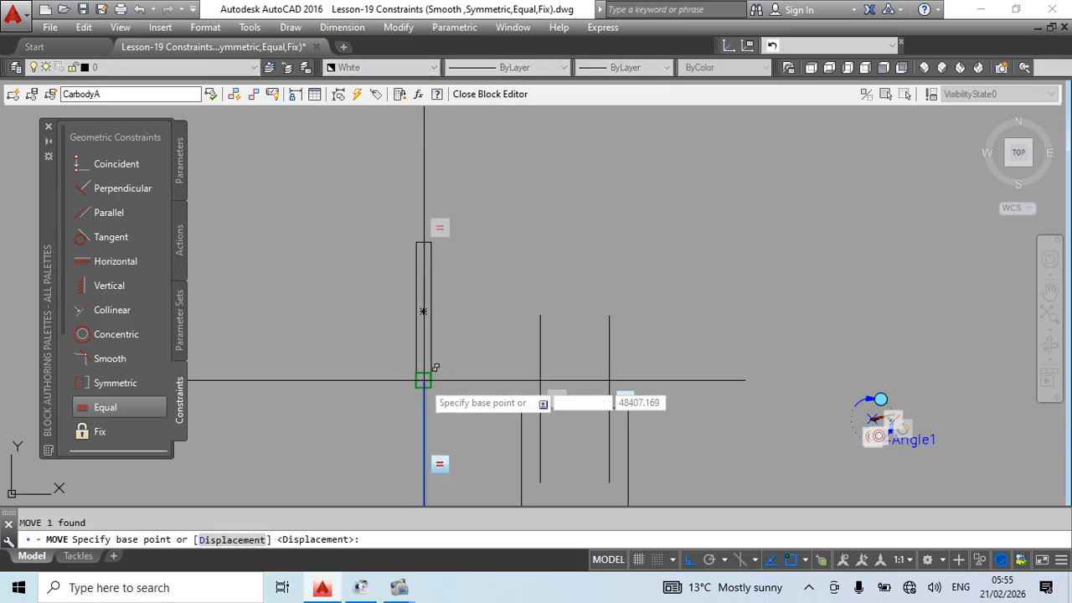
click(424, 381)
click(425, 311)
scroll(525, 302, down, 2)
key(Escape)
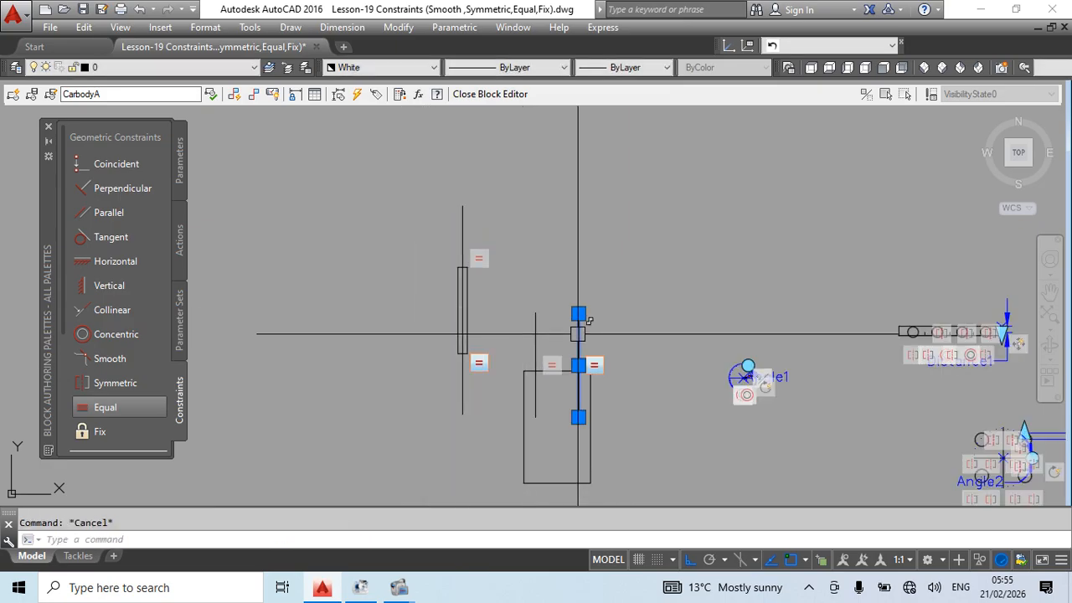
Shorten the tall rectangle's right line by stretching its upper end down to just below the rectangle's upper edge
click(578, 313)
scroll(569, 371, up, 3)
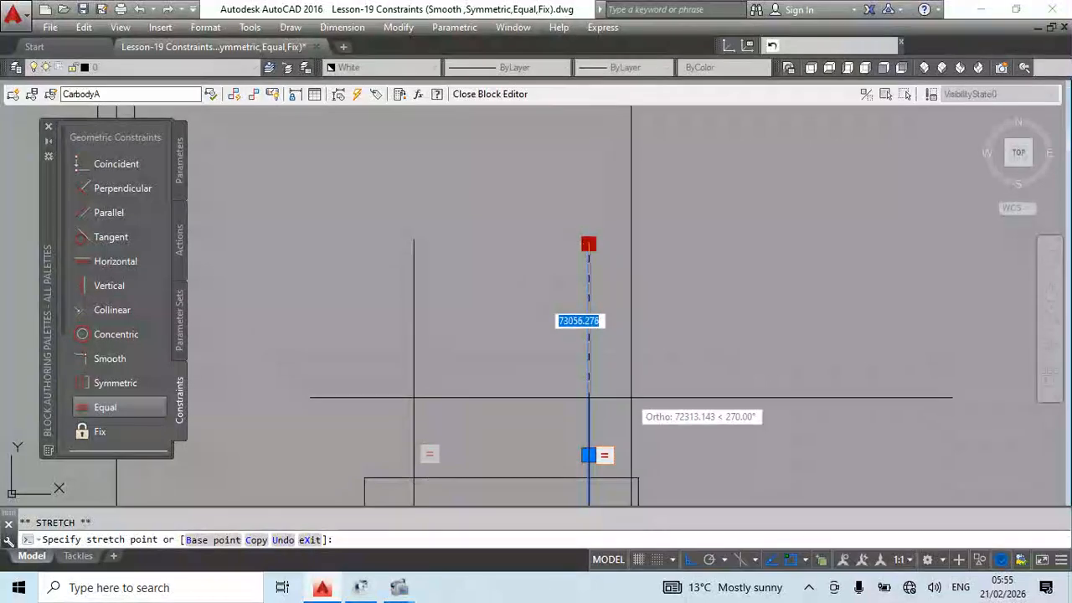
scroll(631, 398, down, 3)
click(655, 425)
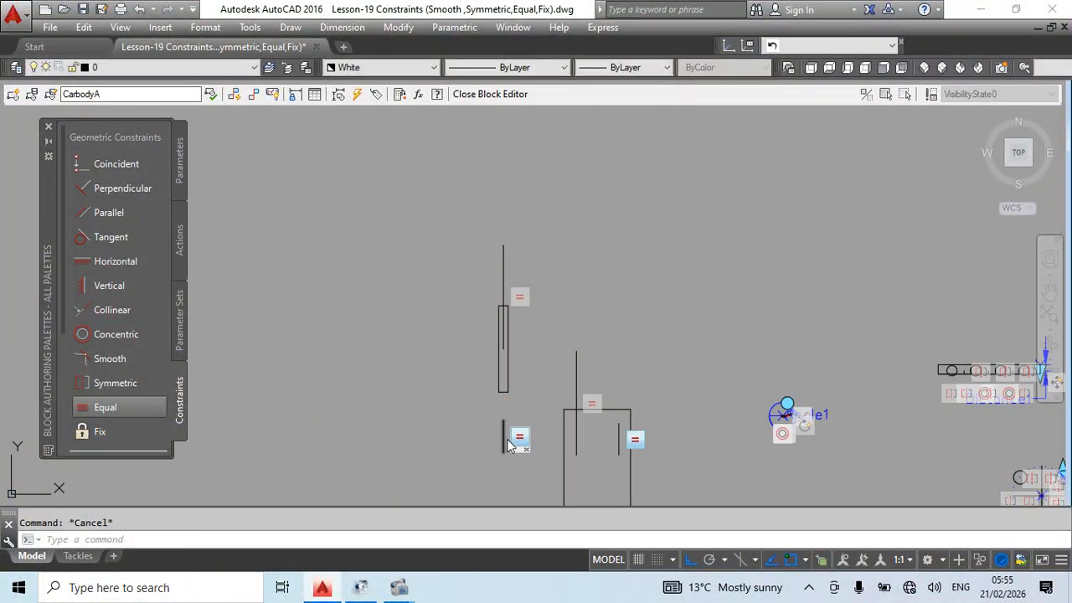
Move the short line below the thin rectangle vertically upward, placing its lower end inside the rectangle near the upper centre line's lower end
scroll(479, 445, up, 3)
text(m)
key(Escape)
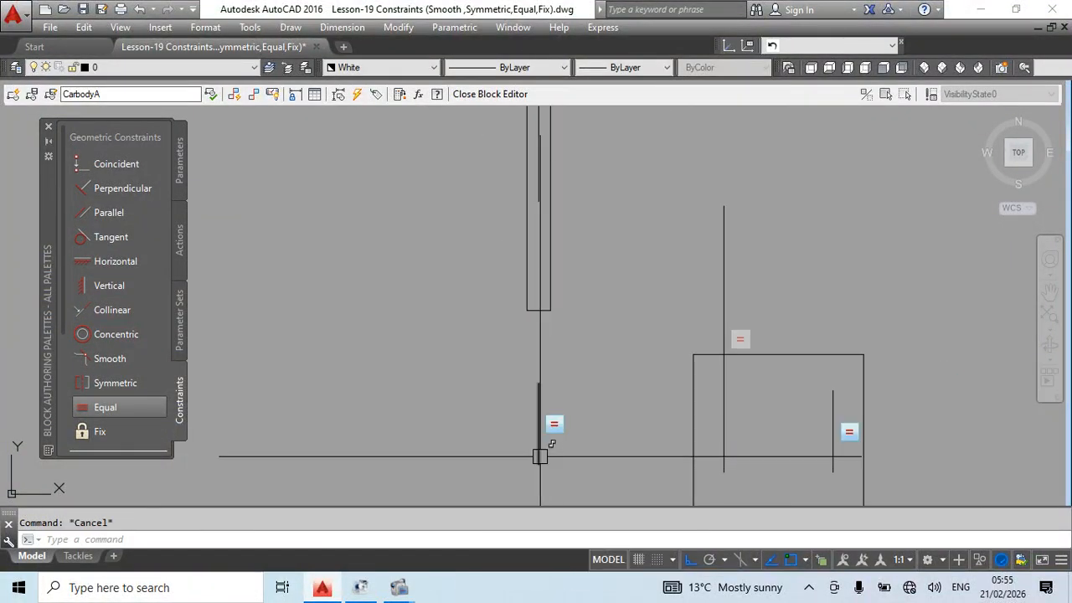
click(539, 464)
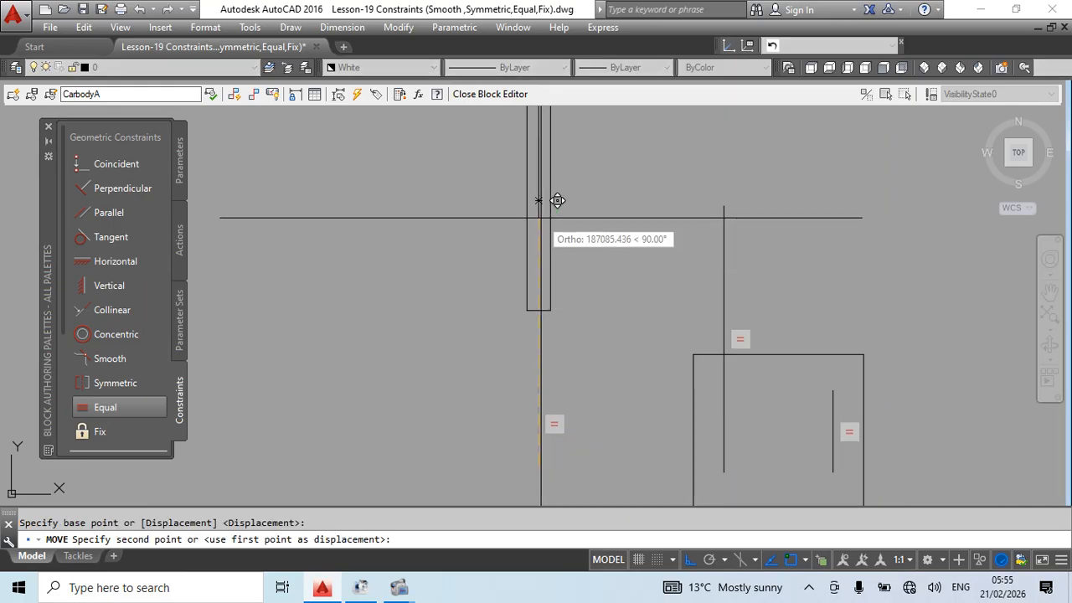
click(539, 217)
scroll(559, 308, down, 1)
mouse_move(532, 255)
middle_down()
mouse_move(512, 308)
mouse_move(466, 329)
middle_up()
Rotate the short centre line in the thin rectangle 180° about its lower end
click(526, 304)
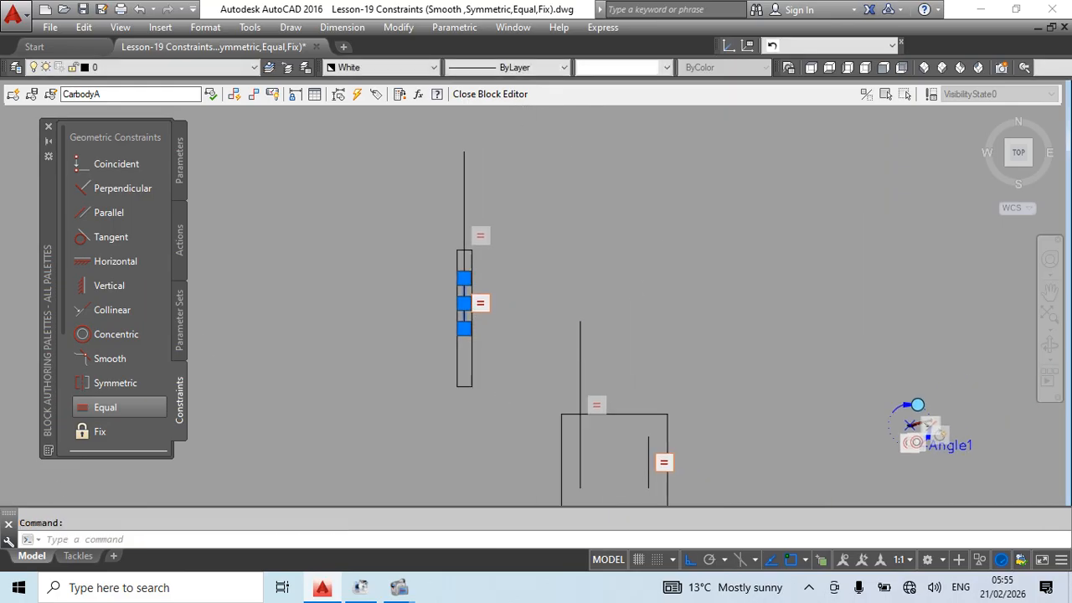
text(ro)
key(Return)
scroll(480, 345, up, 1)
click(455, 319)
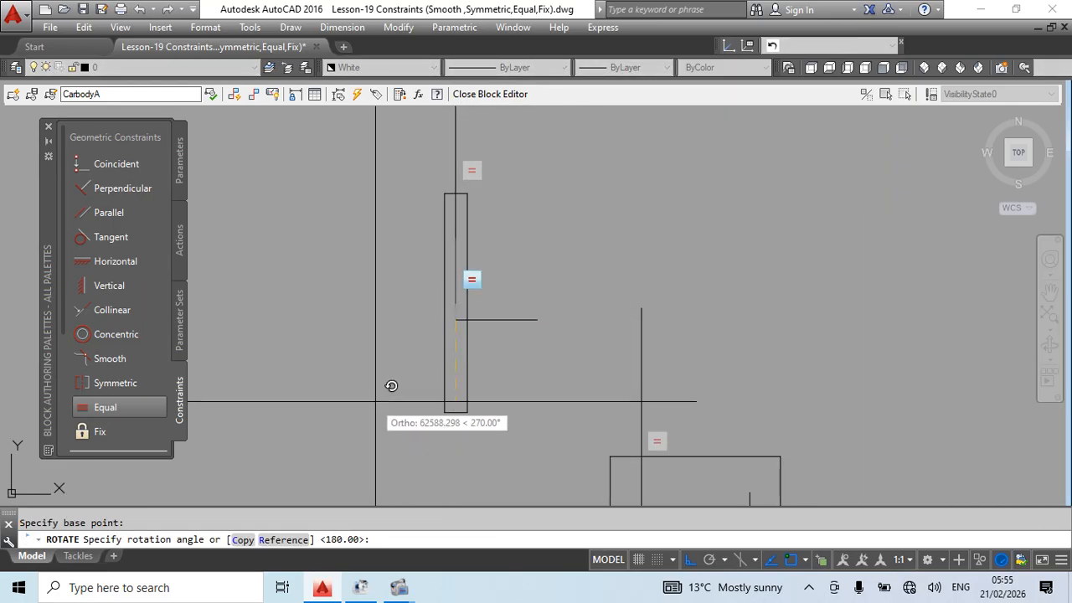
click(369, 343)
scroll(377, 354, down, 2)
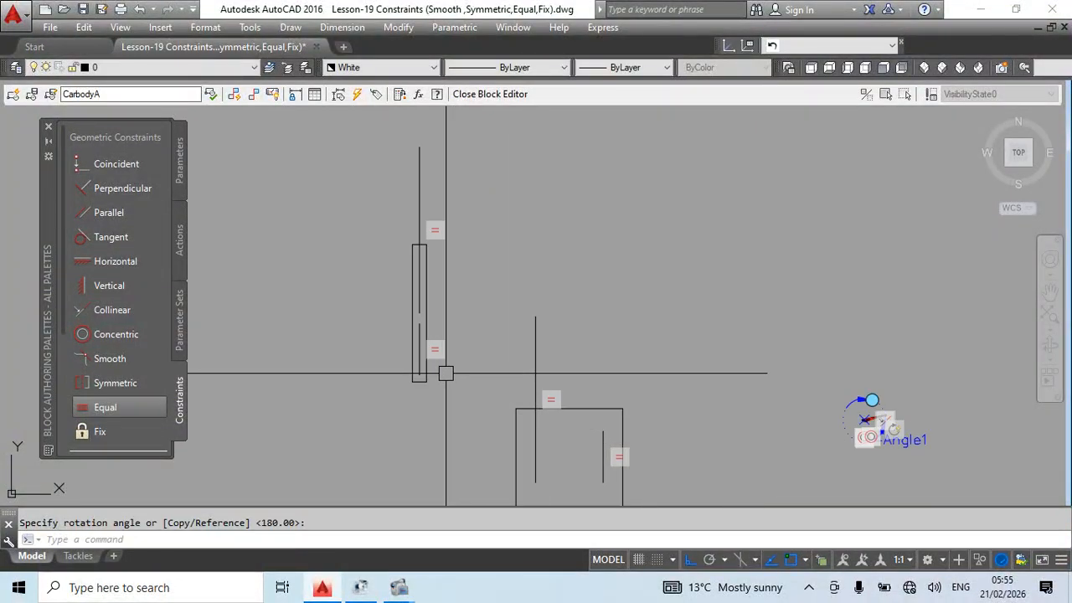
middle_drag(445, 374, 387, 310)
click(545, 369)
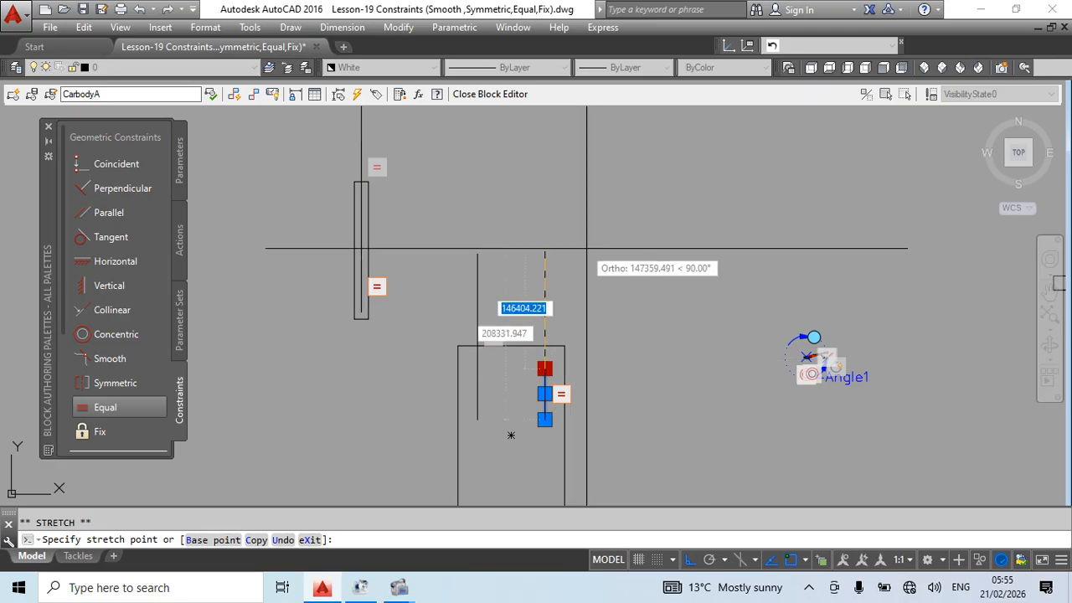
key(Escape)
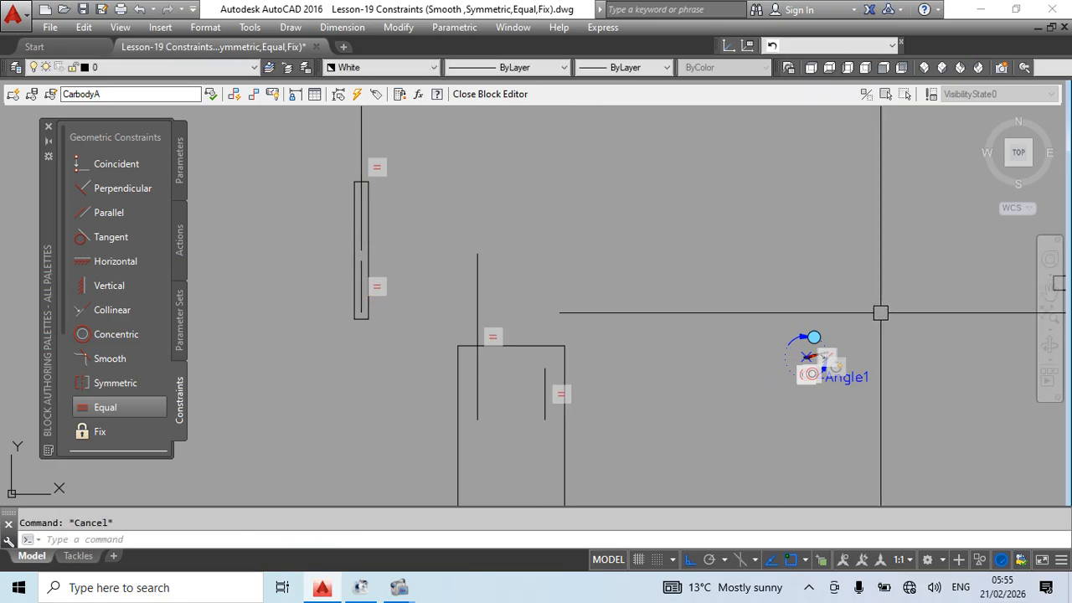
Draw a circle in the empty area above the Angle1 parameter, to the right of the thin rectangle
text(c)
key(Return)
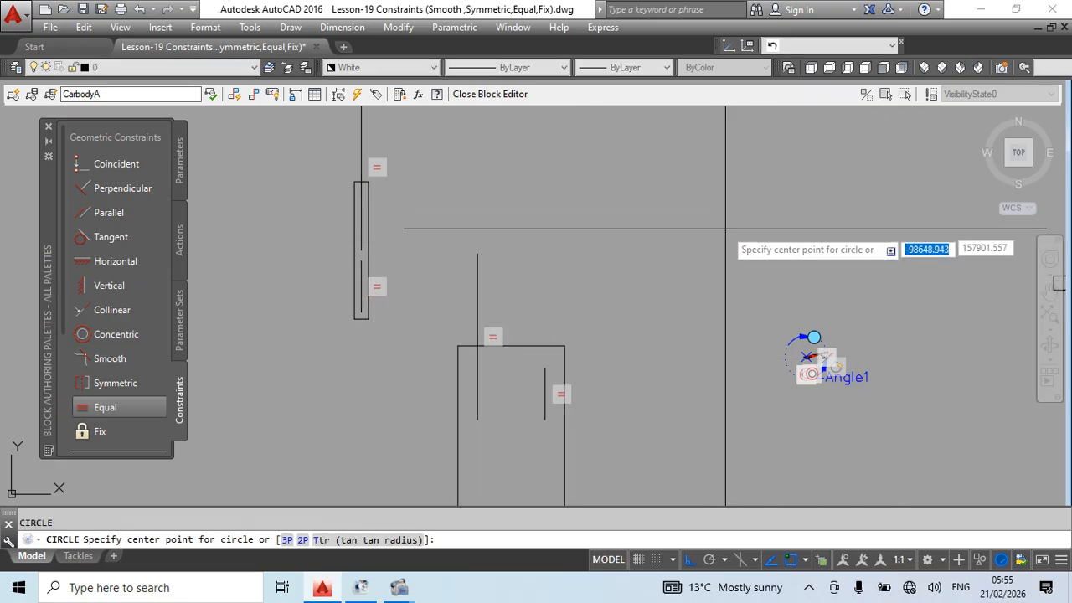
click(726, 228)
click(765, 228)
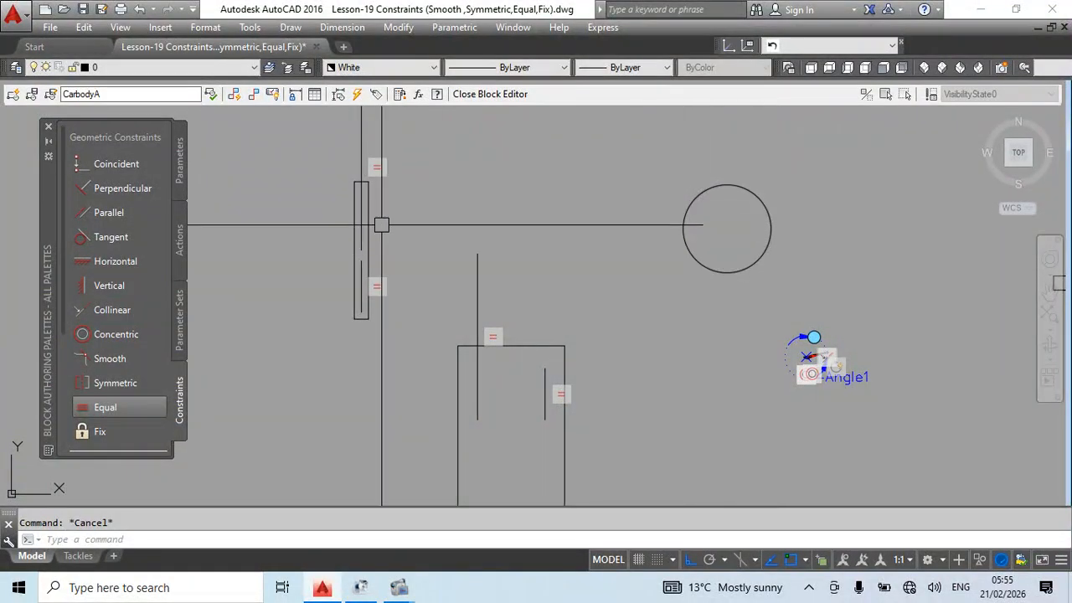
Rotate the lower centre line in the thin rectangle 90° about its lower end
middle_drag(398, 262, 399, 275)
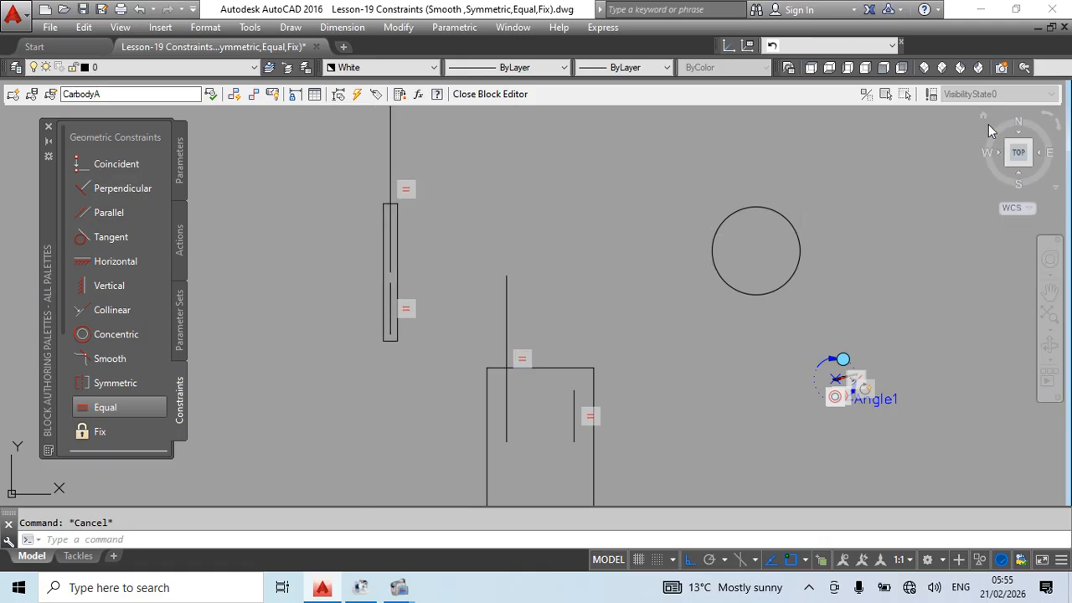
middle_drag(505, 259, 536, 301)
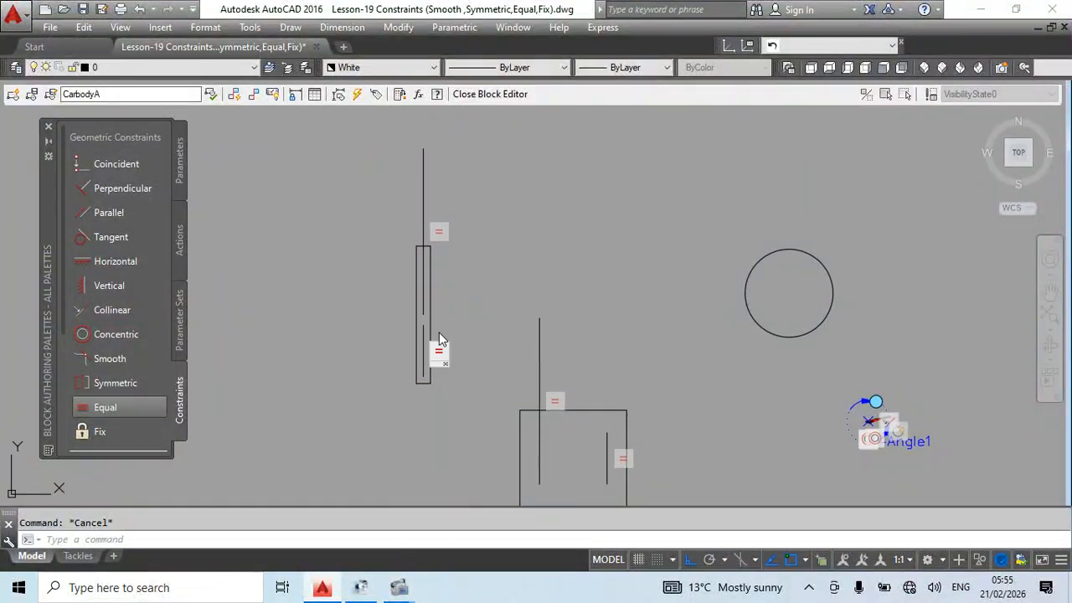
scroll(429, 334, up, 2)
scroll(431, 308, down, 1)
scroll(433, 329, up, 1)
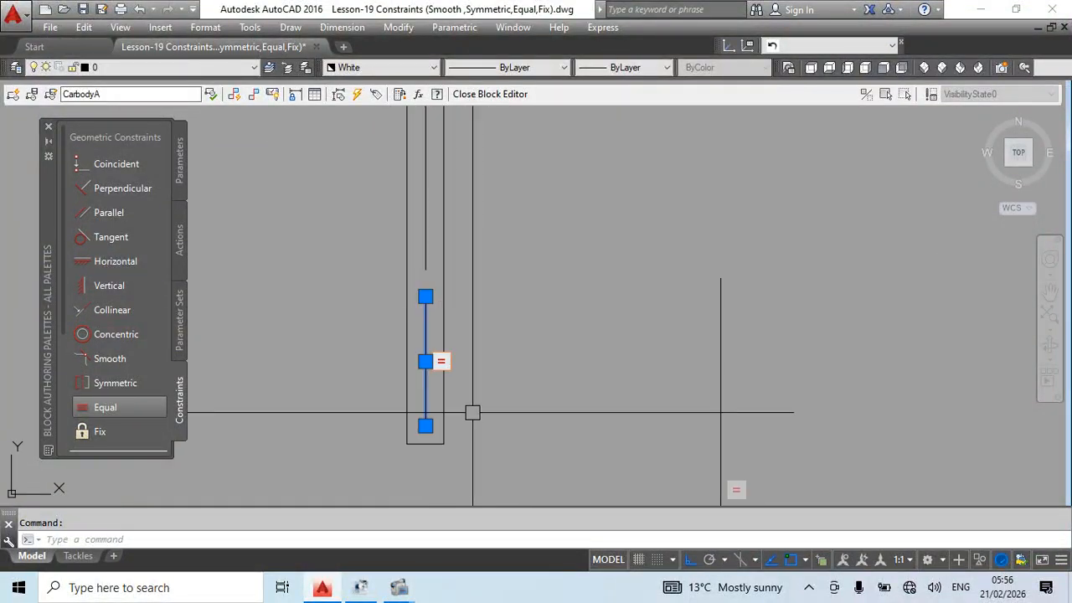
middle_drag(473, 412, 486, 367)
text(r)
click(436, 378)
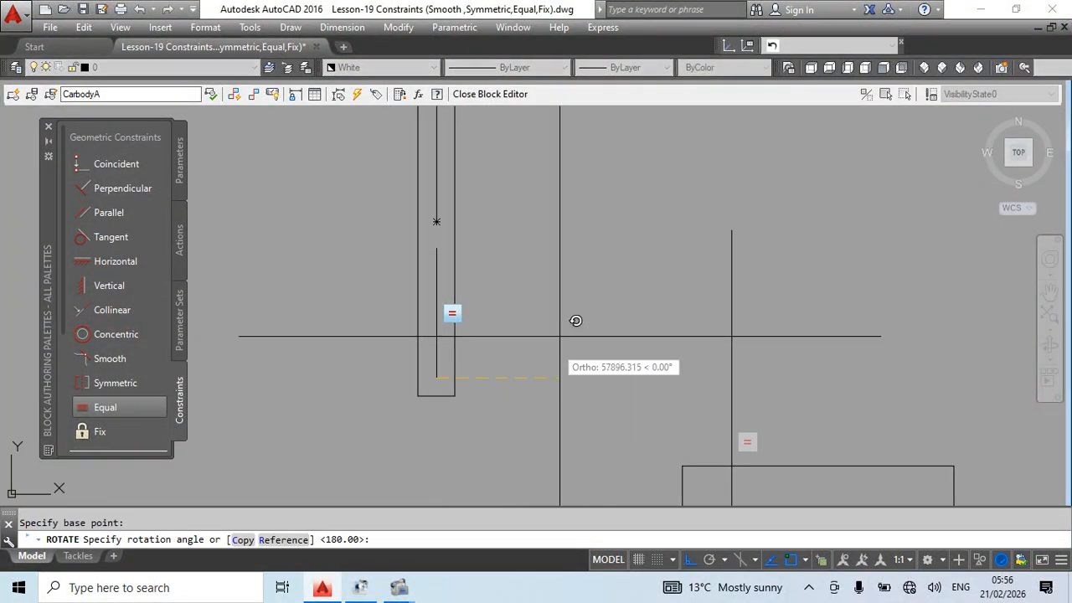
click(436, 274)
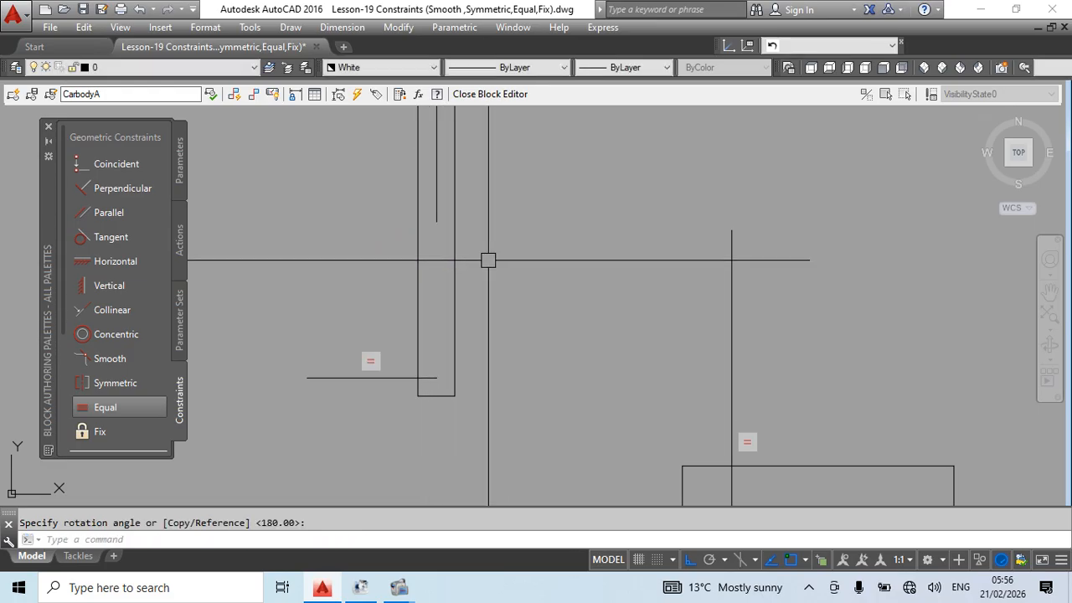
Stretch the upper end of the tall rectangle's right line upward, slightly above the left line's upper end
scroll(472, 263, down, 1)
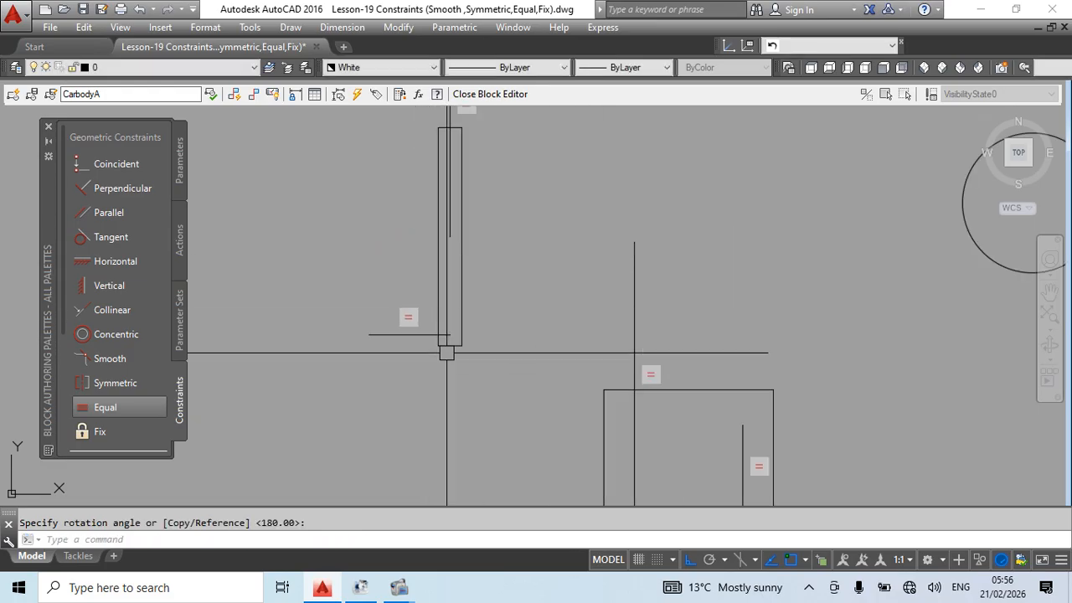
click(742, 425)
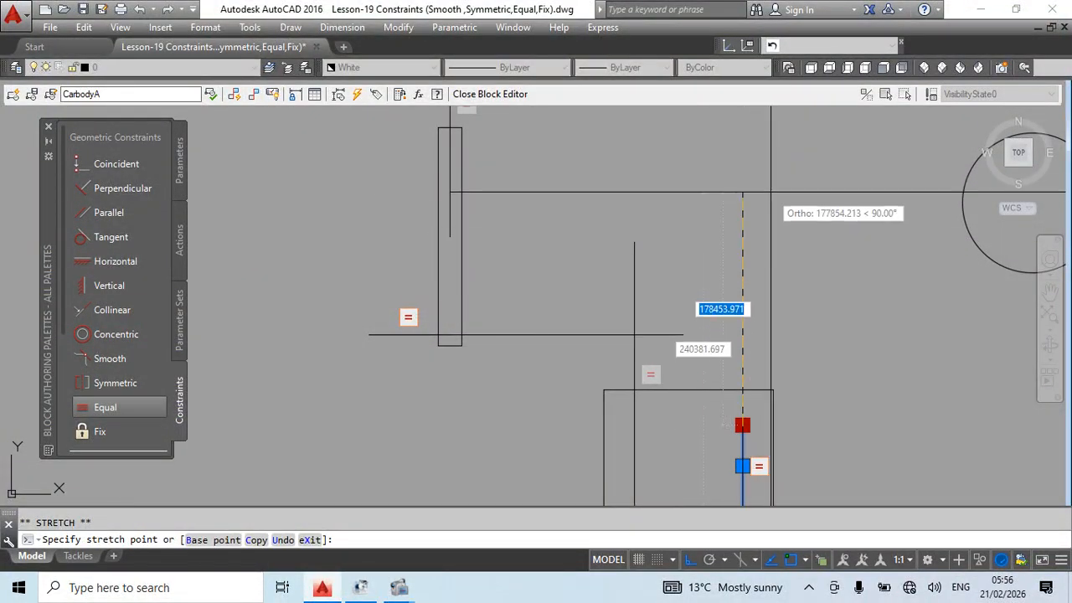
key(Escape)
Turn off Ortho mode and rotate the horizontal line crossing the thin rectangle slightly clockwise about its left end
click(603, 335)
text(r)
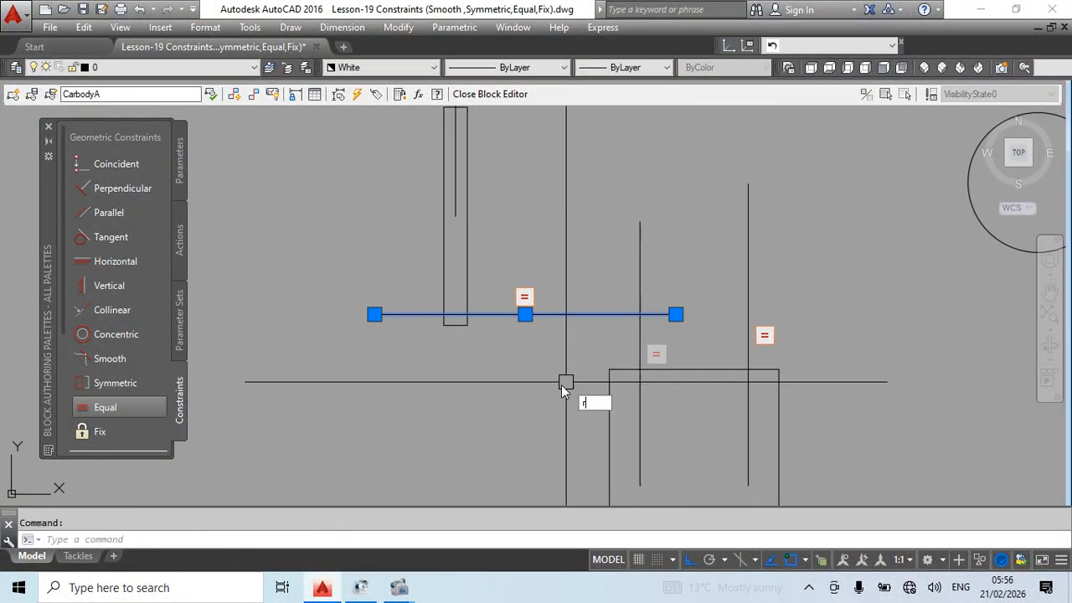
key(Return)
click(374, 314)
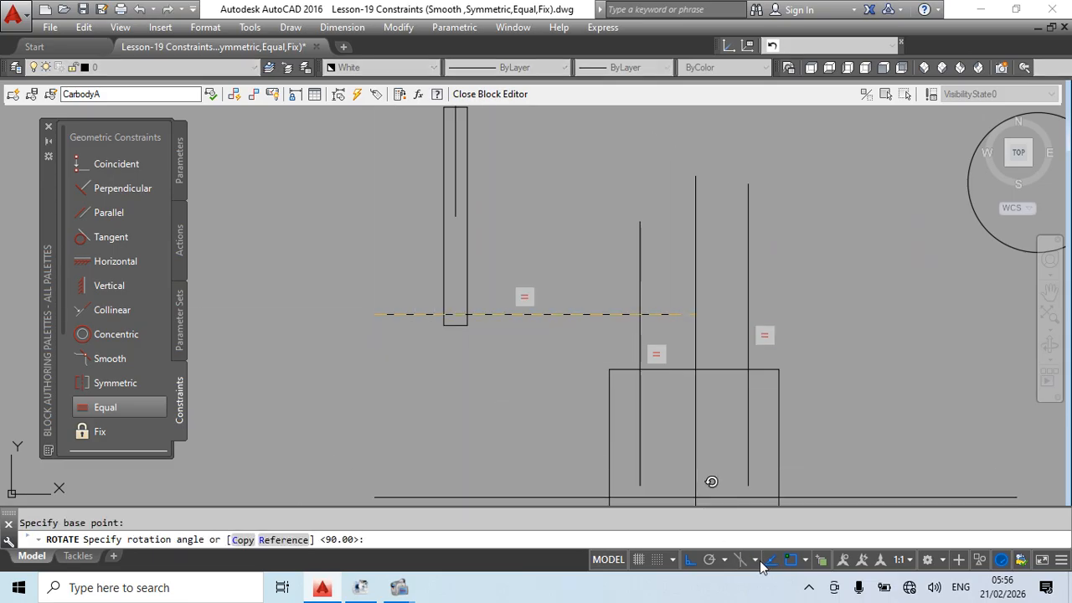
click(689, 560)
click(685, 333)
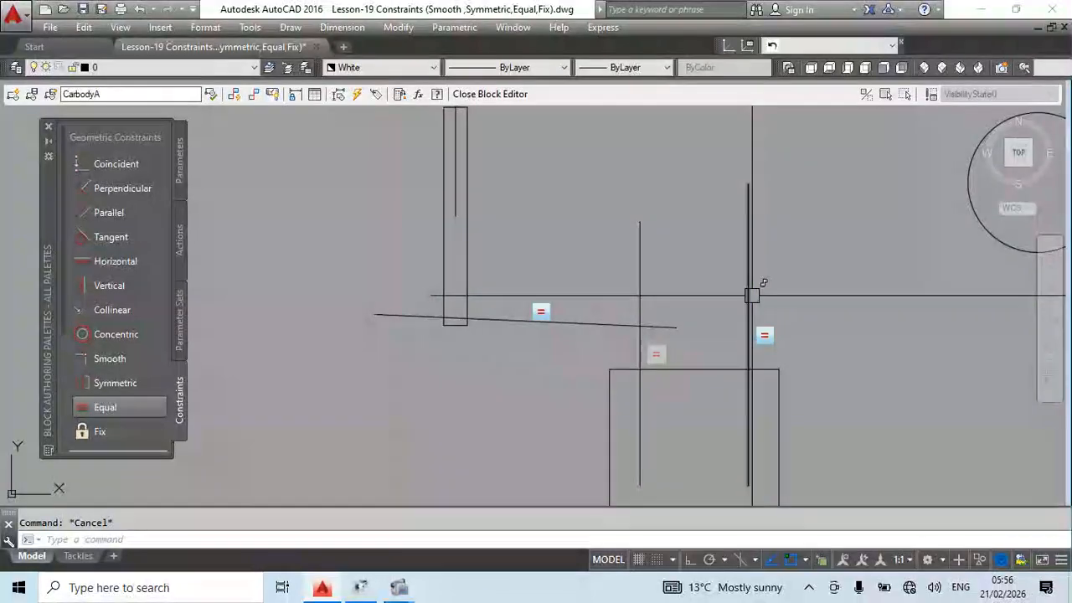
Stretch the upper end of the tall rectangle's right Equal-constrained line down and to the right so the line slants
click(748, 183)
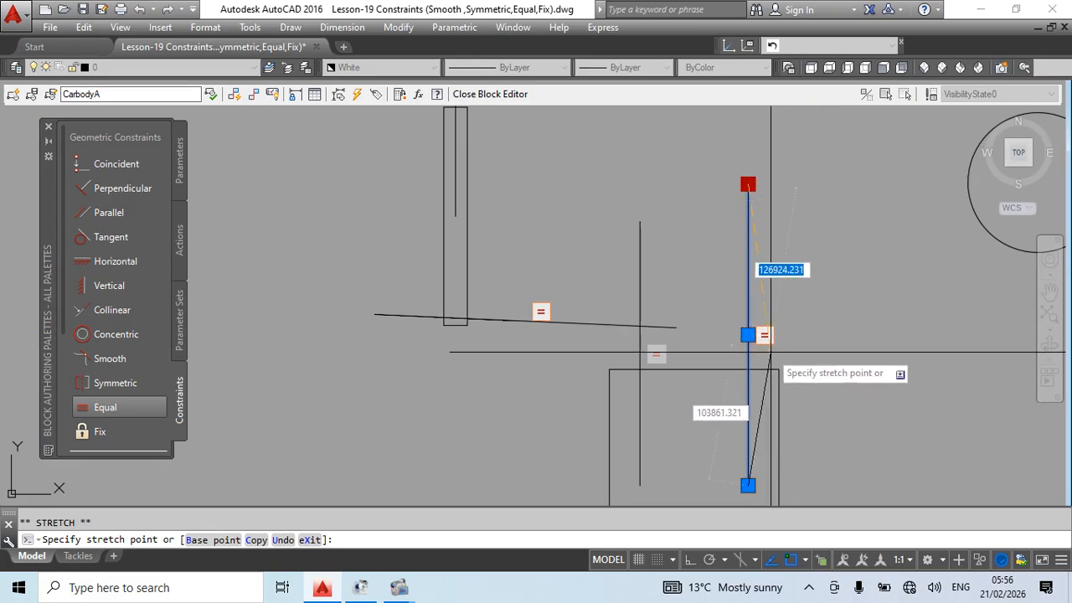
click(817, 334)
key(Escape)
click(550, 320)
key(Escape)
scroll(564, 304, down, 3)
key(Escape)
scroll(561, 297, up, 2)
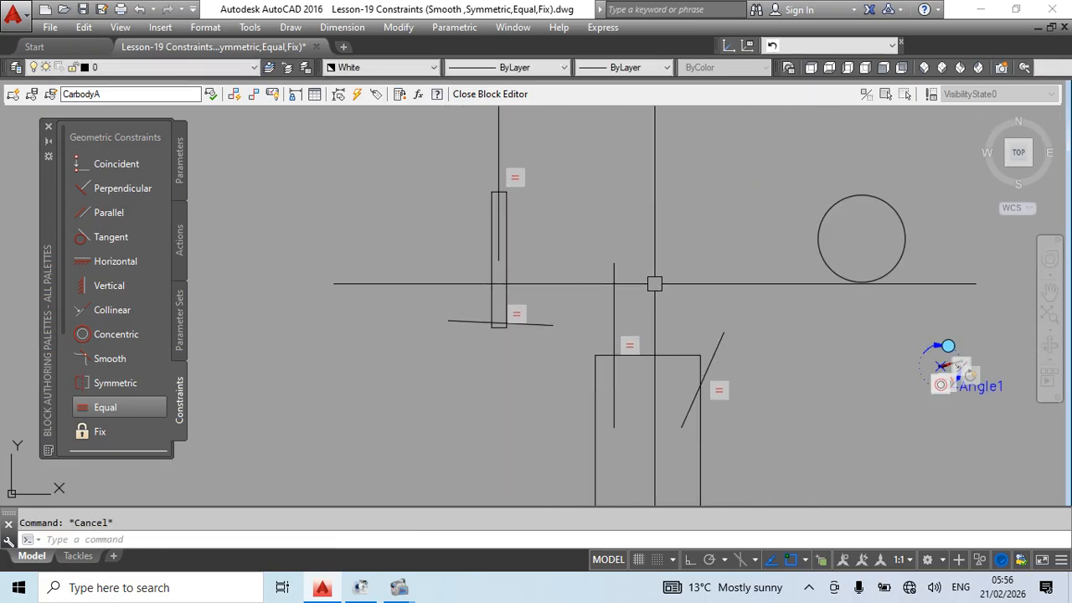
Erase both test rectangles together with their Equal-constrained lines
scroll(628, 239, down, 2)
click(679, 212)
click(559, 369)
key(Delete)
middle_drag(558, 304, 606, 337)
key(Escape)
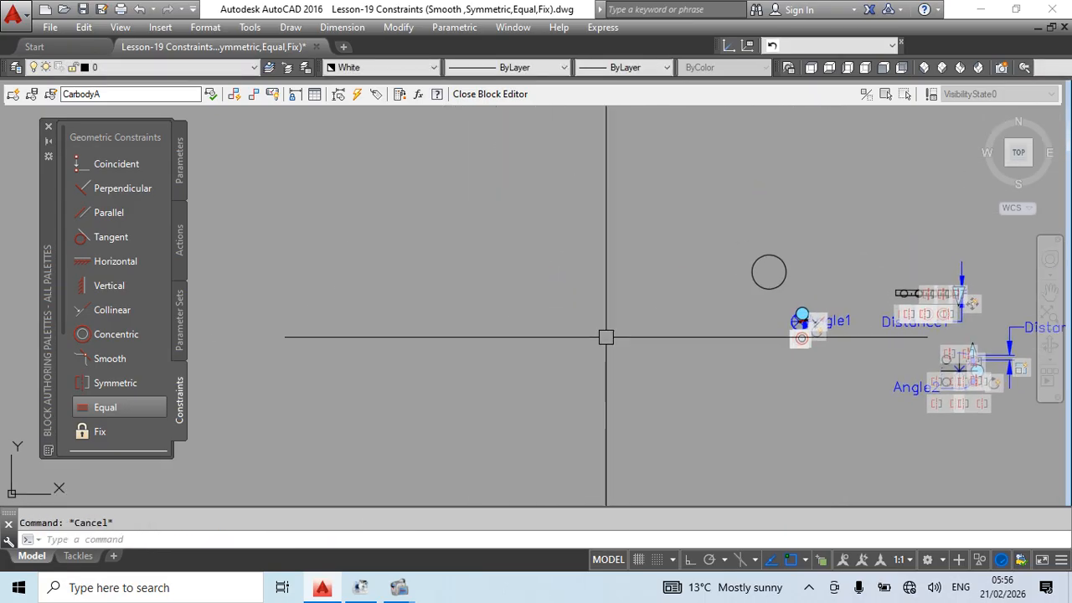
Draw a circle in the cleared area to the left of the existing circle, slightly larger than it
text(c)
key(Return)
click(537, 258)
click(558, 272)
key(Escape)
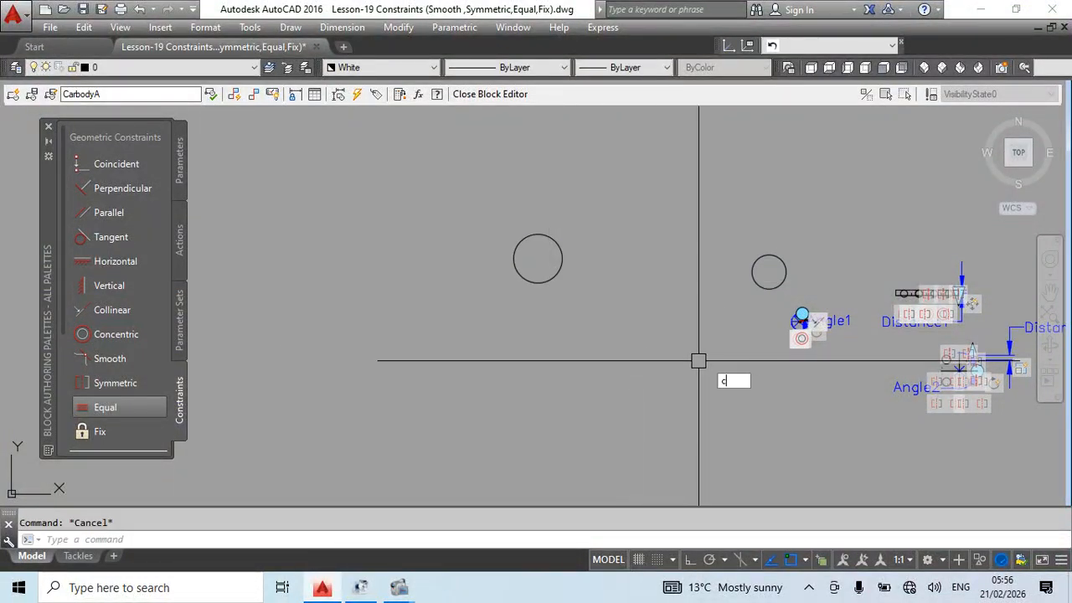
Draw a much smaller circle below and between the two larger circles
text(c)
key(Return)
scroll(754, 362, up, 2)
click(703, 387)
click(702, 396)
key(Escape)
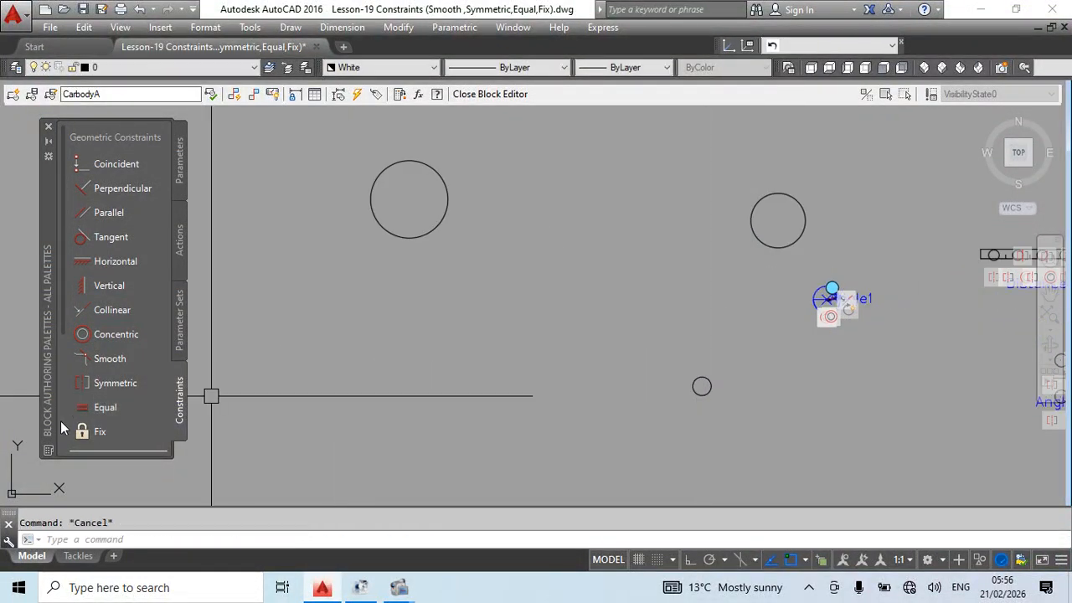
Apply an Equal constraint from the small lower circle to the large left circle
click(107, 407)
click(699, 378)
click(436, 227)
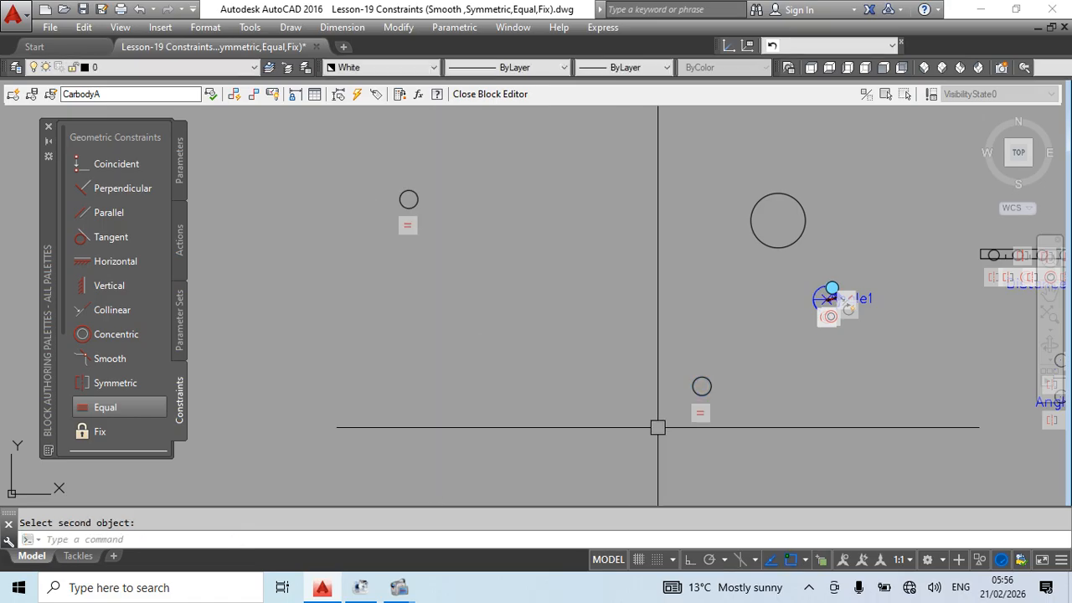
Try enlarging the lower Equal-constrained circle from its right quadrant, and cancel the stretch
key(Escape)
scroll(697, 427, up, 2)
click(725, 366)
scroll(726, 367, down, 2)
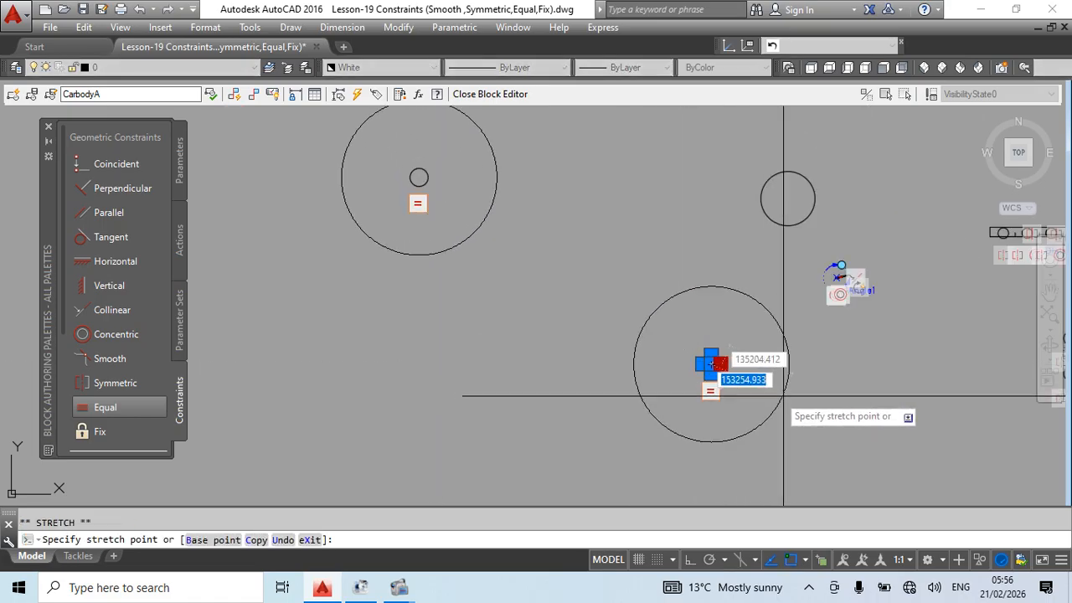
scroll(671, 361, down, 6)
key(Escape)
scroll(744, 366, up, 8)
key(Escape)
Enlarge the leftmost circle in the long rectangle with four circles, and undo the change
middle_drag(623, 189, 416, 427)
scroll(610, 427, up, 2)
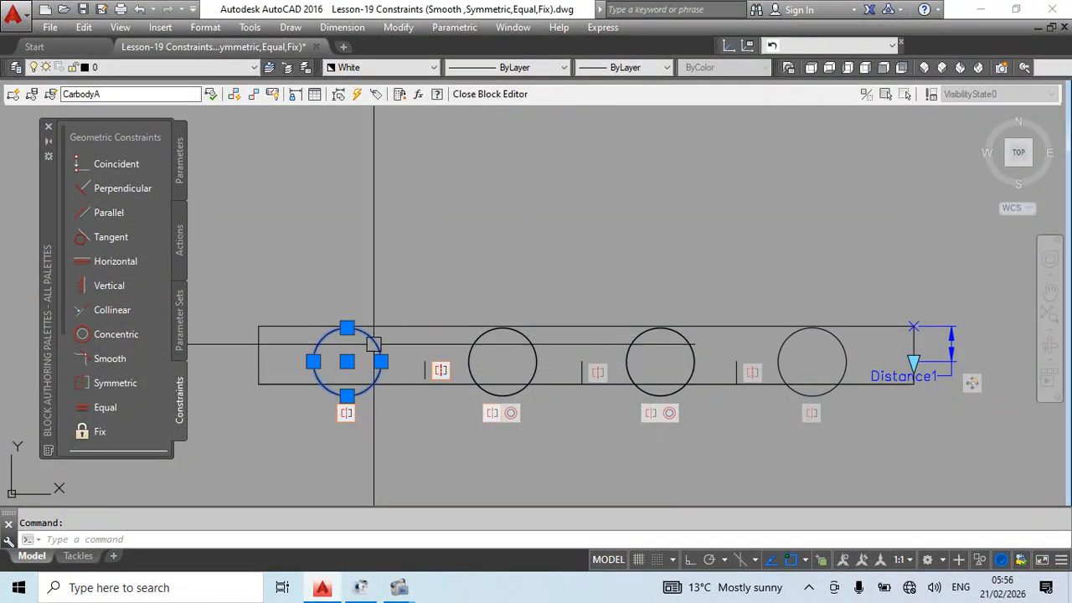
click(381, 362)
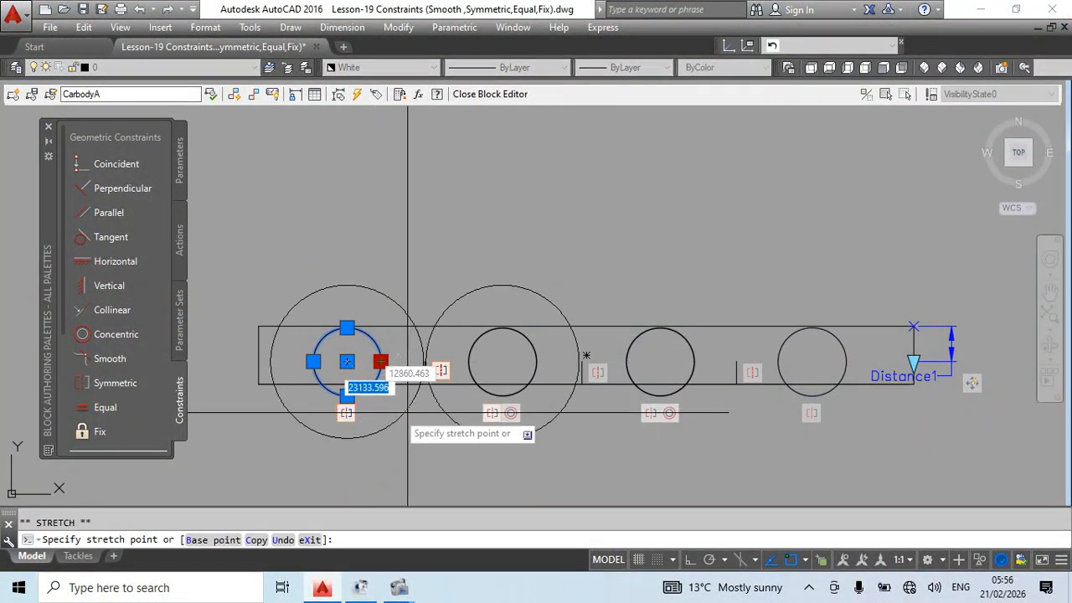
click(393, 417)
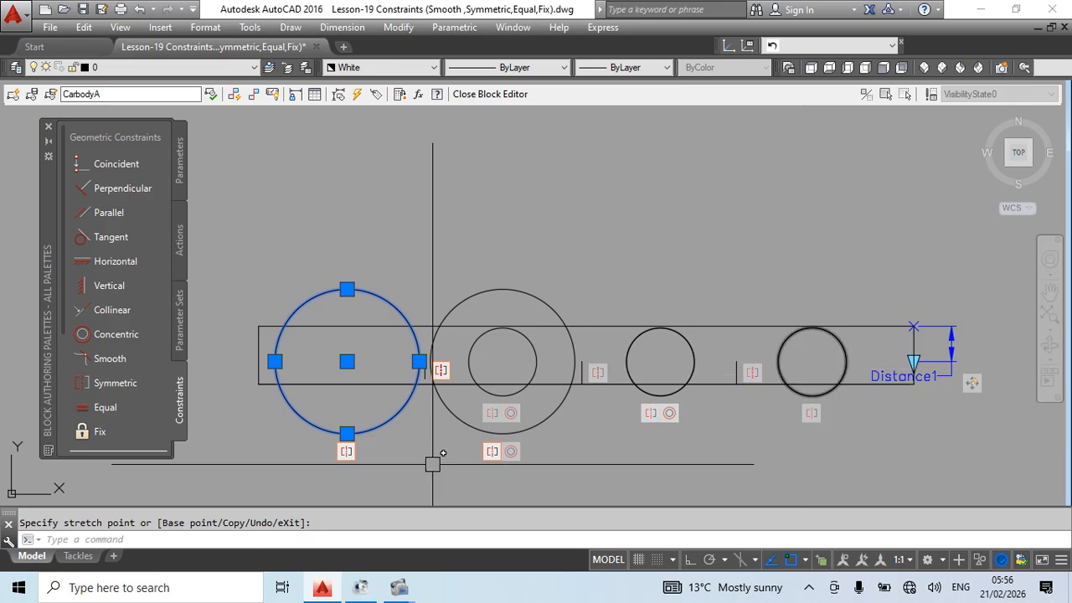
key(ctrl+z)
scroll(424, 331, down, 2)
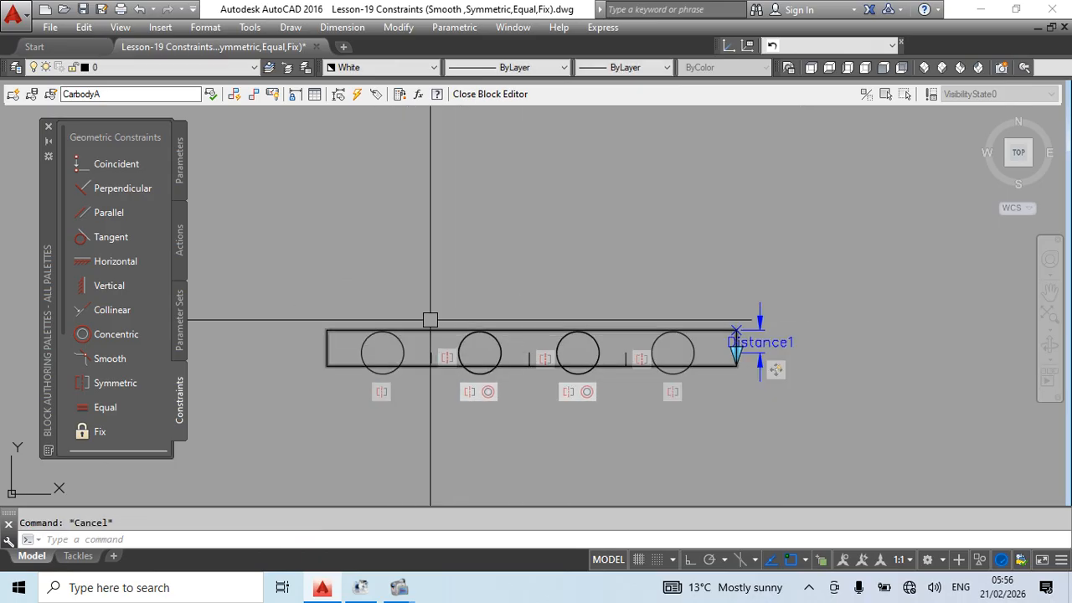
Delete all geometric constraints from the long rectangle and its four circles
click(865, 274)
click(311, 423)
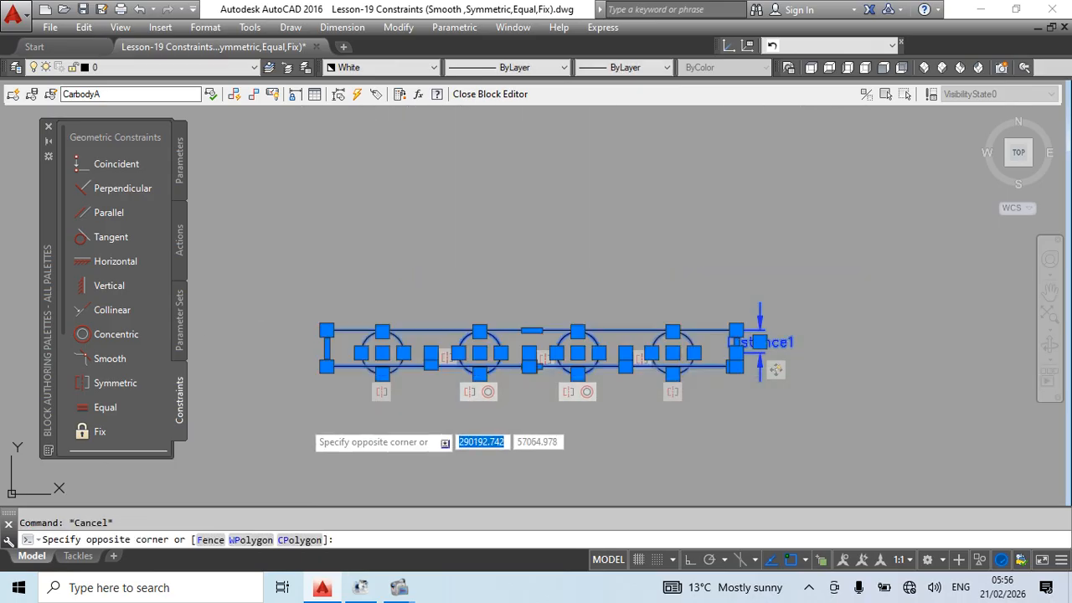
click(454, 27)
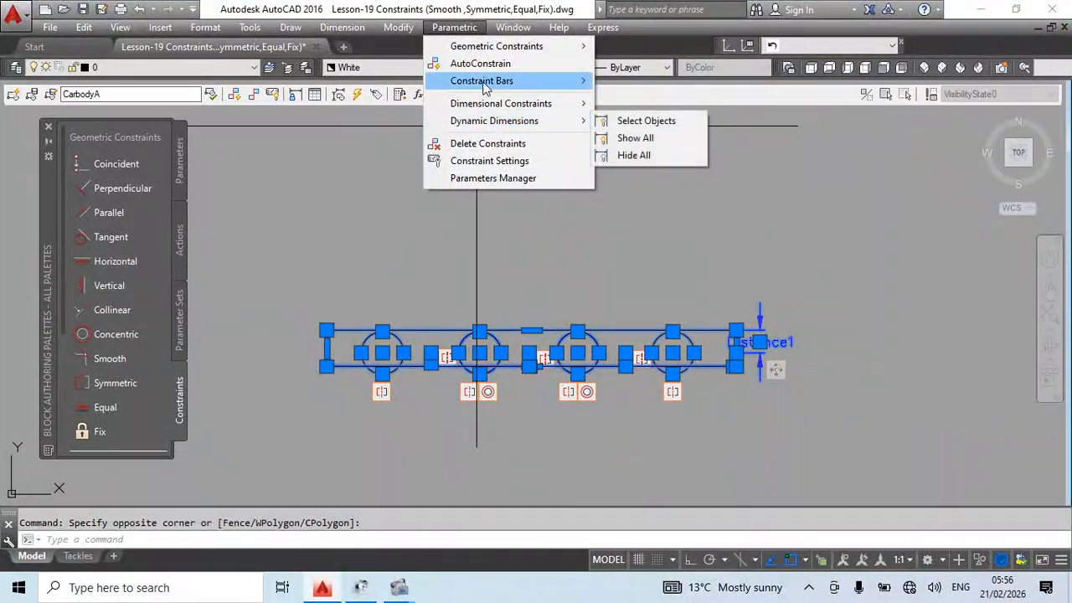
click(488, 144)
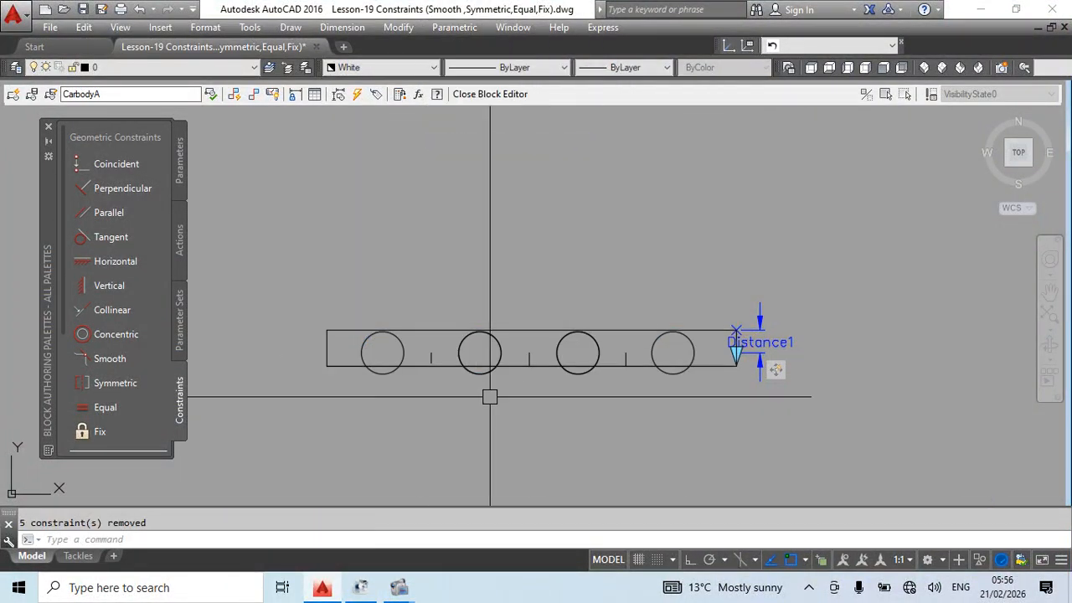
Erase the Distance1 parameter at the right end of the long rectangle
click(819, 295)
click(742, 400)
key(Delete)
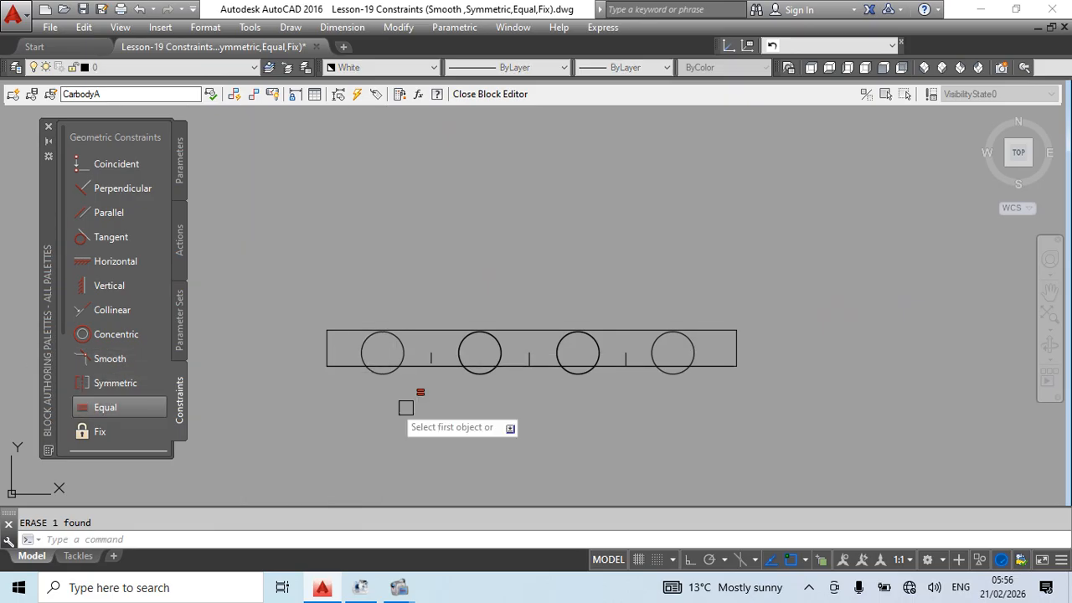
Apply Equal constraints between each neighbouring pair of the four circles in the long rectangle
click(481, 356)
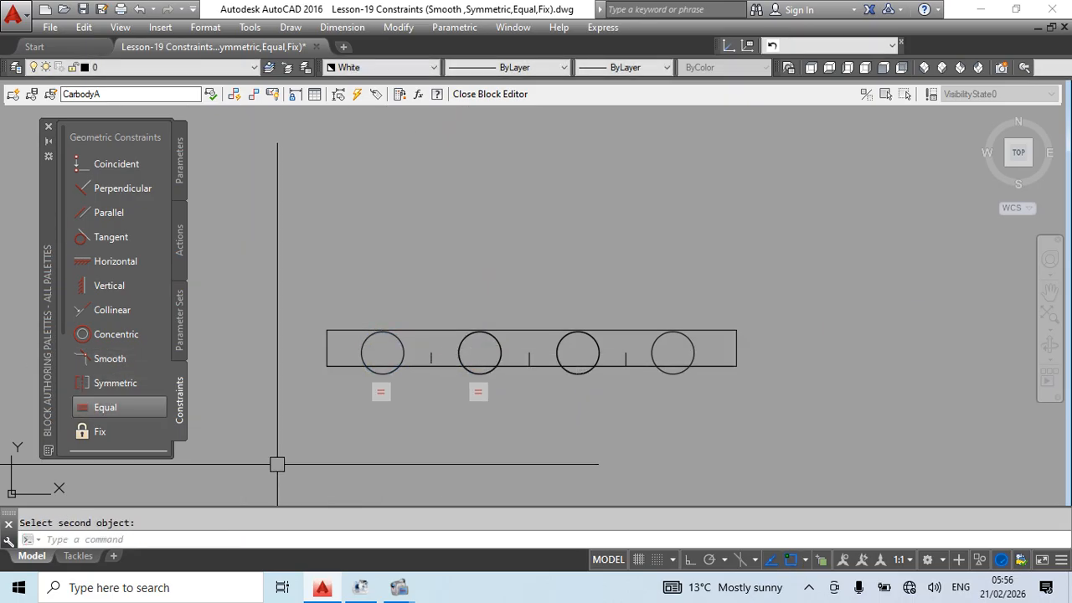
click(107, 408)
click(499, 358)
click(559, 344)
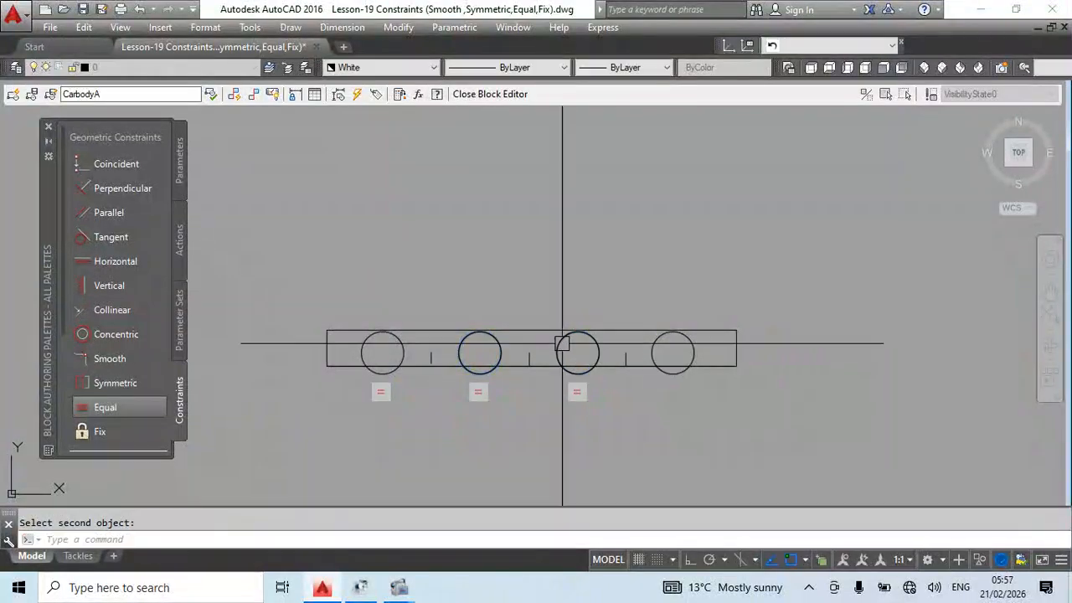
key(Return)
click(596, 346)
click(690, 342)
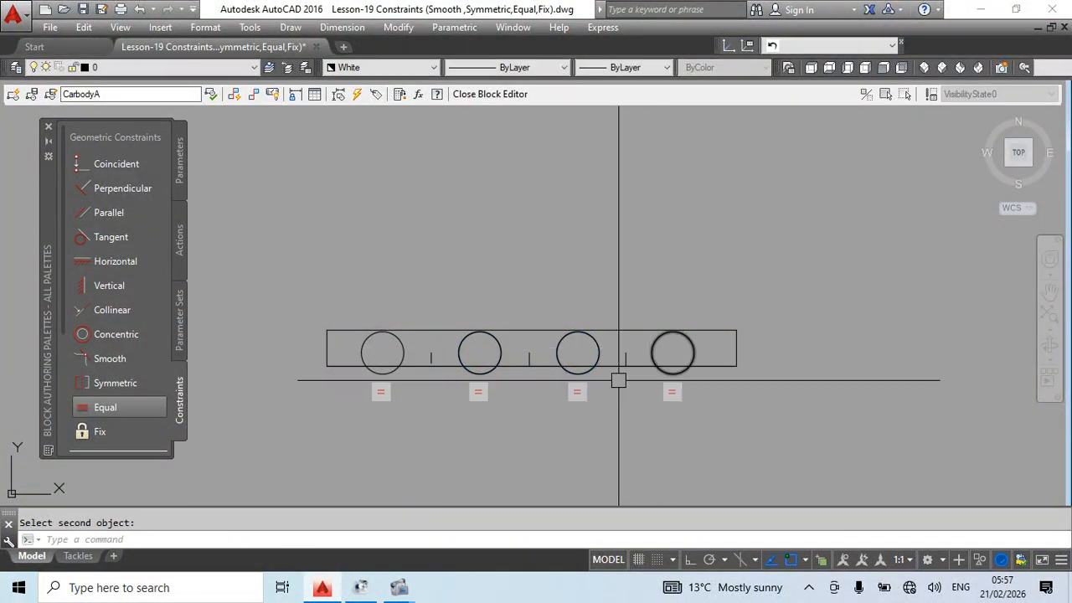
text(m)
key(Return)
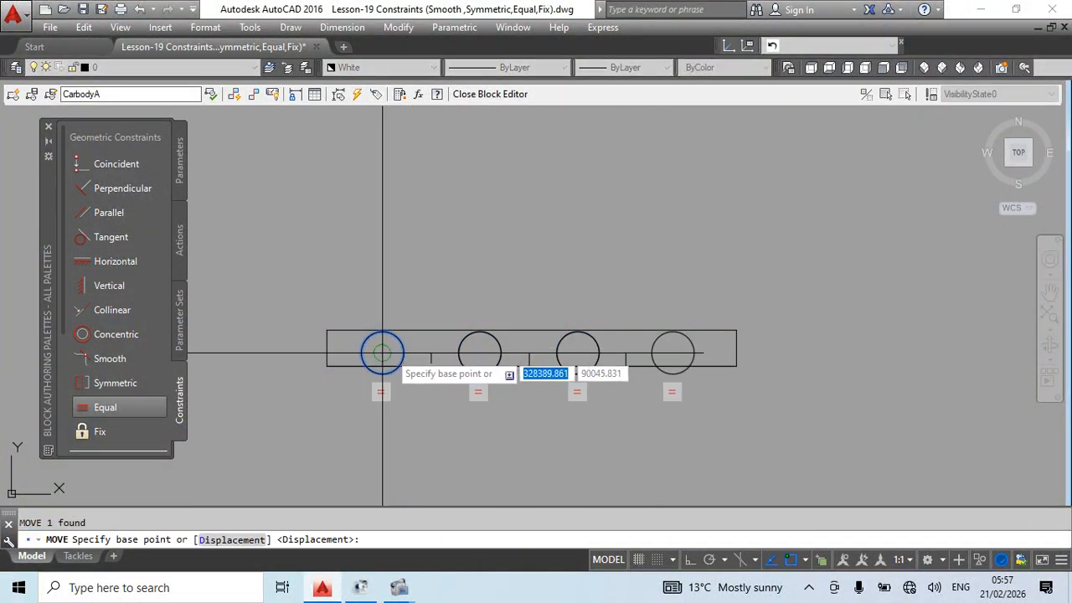
click(415, 341)
key(Escape)
Stretch the leftmost Equal-constrained circle from its right quadrant to a radius of about 13,708
click(400, 341)
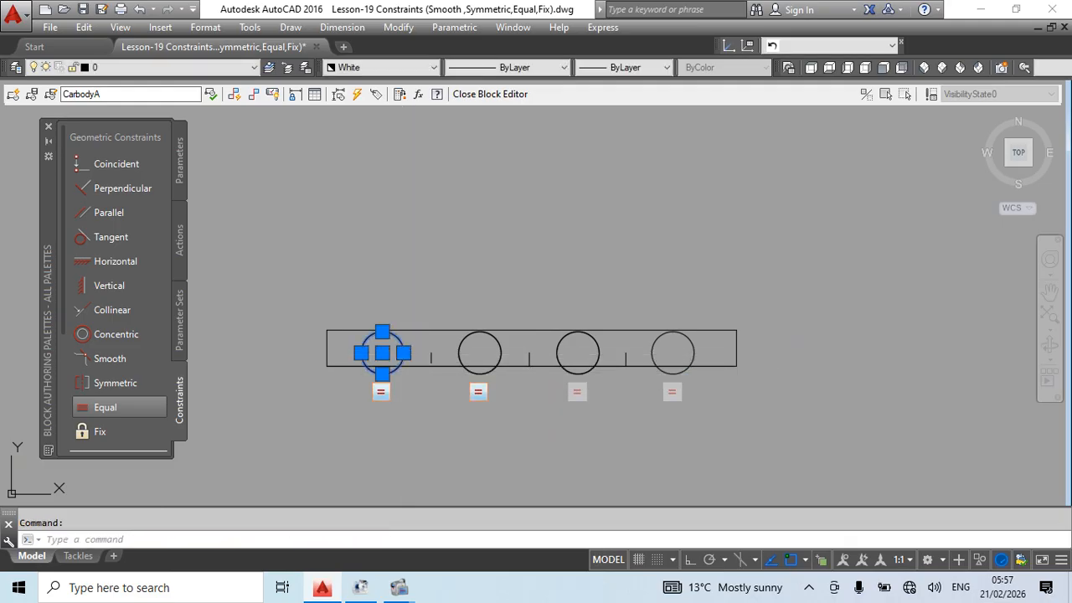
click(404, 352)
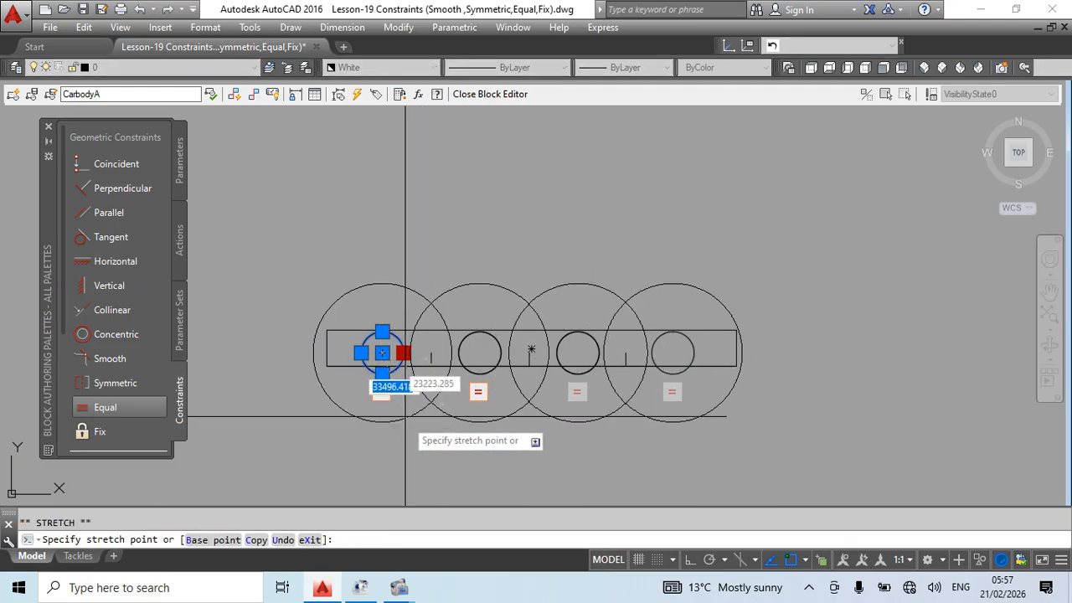
scroll(398, 366, up, 4)
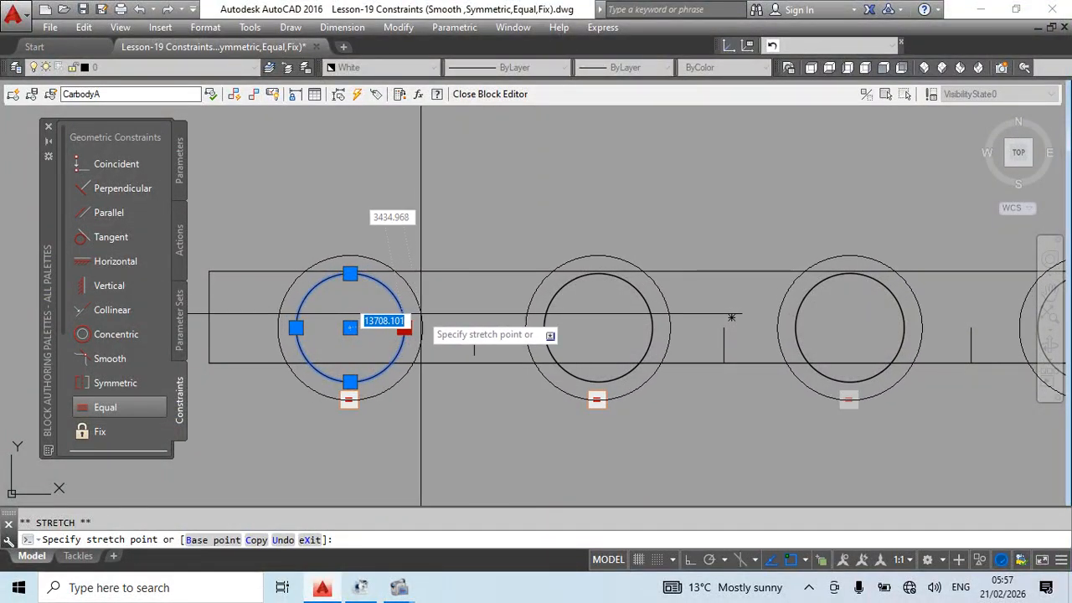
click(420, 315)
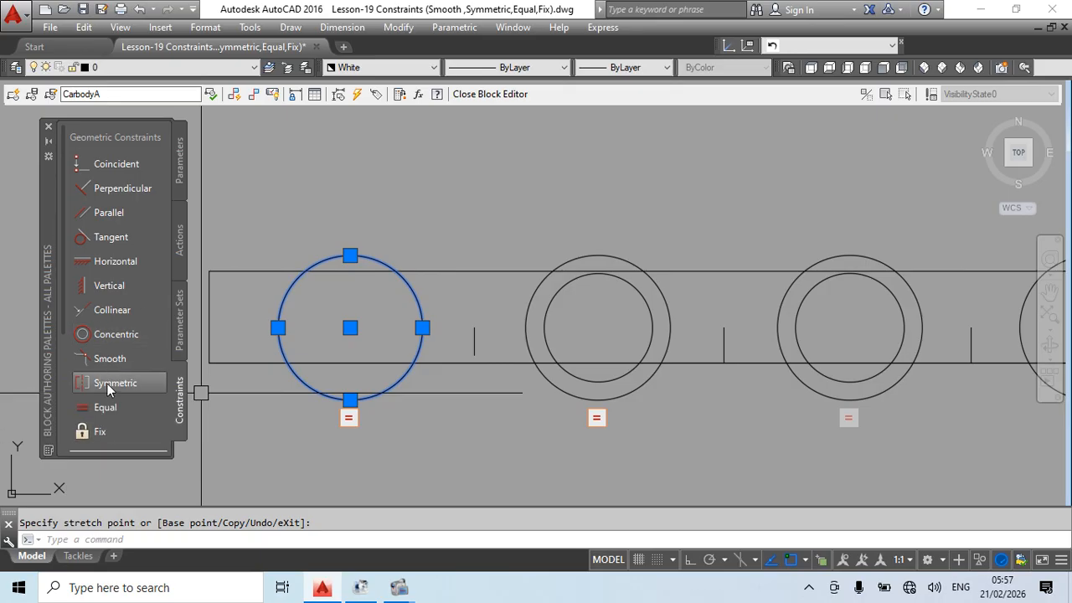
scroll(117, 381, down, 4)
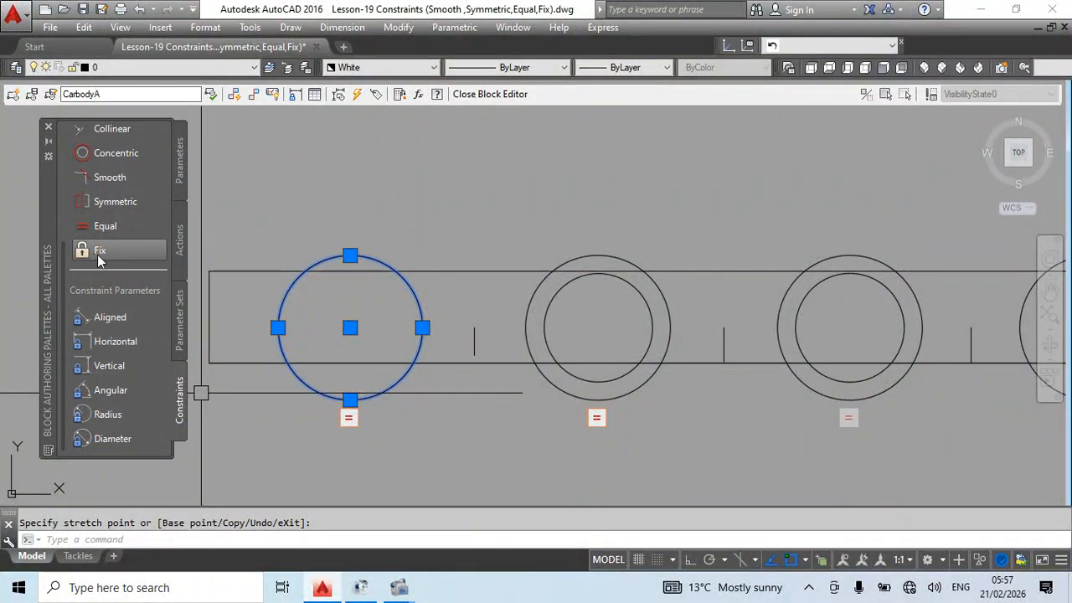
scroll(91, 301, up, 2)
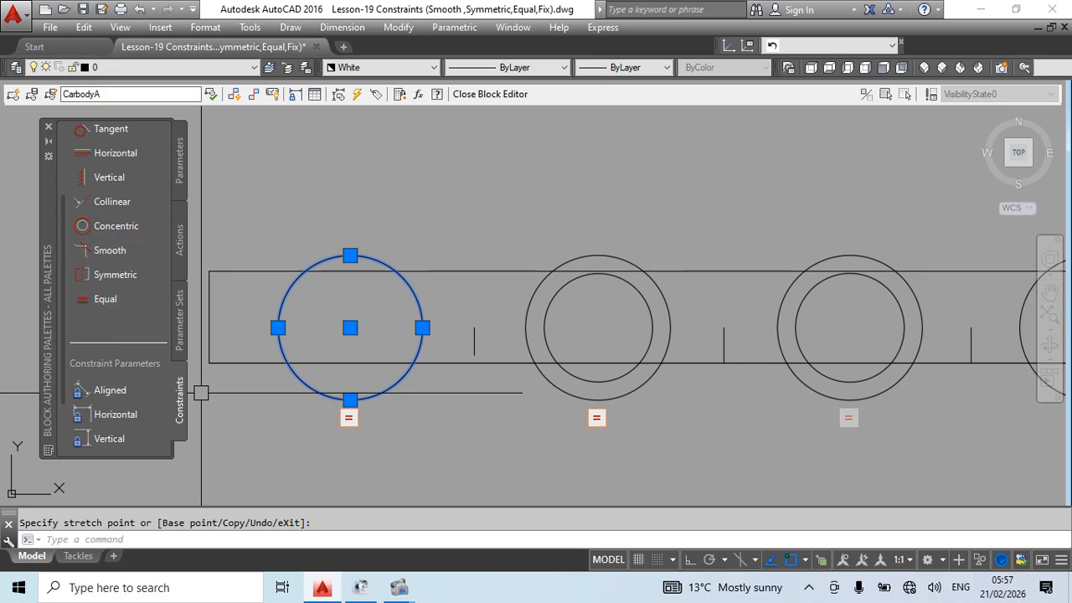
key(Escape)
scroll(484, 314, down, 3)
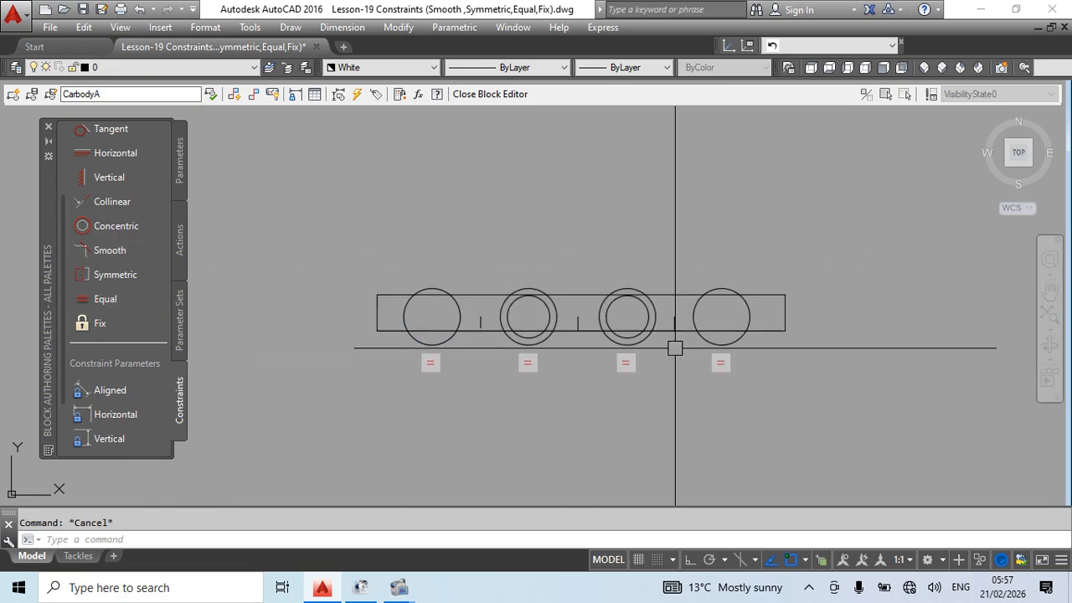
Erase the rightmost circle in the long rectangle
click(729, 344)
click(828, 347)
click(354, 459)
key(Delete)
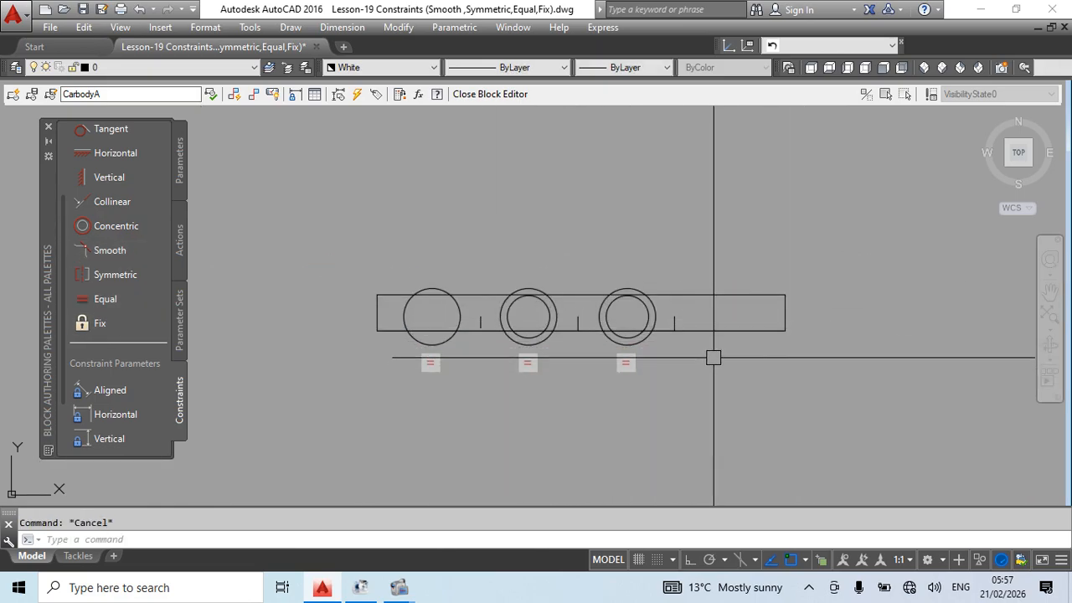
click(713, 358)
click(455, 414)
key(space)
key(Escape)
Delete the Equal constraints from the remaining circles in the long rectangle
click(728, 239)
click(327, 420)
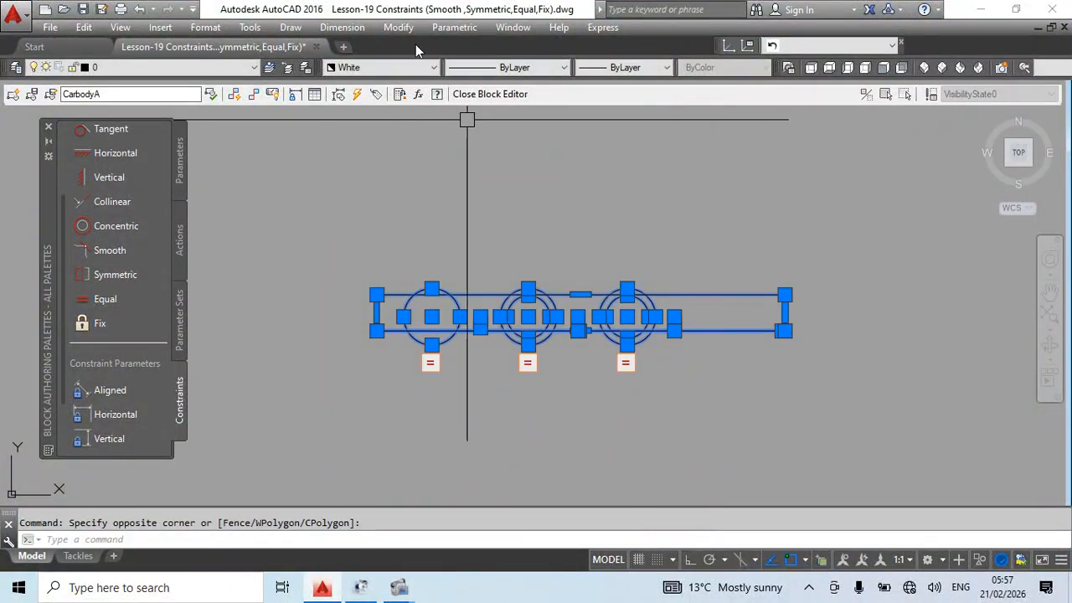
click(454, 27)
click(491, 141)
key(Escape)
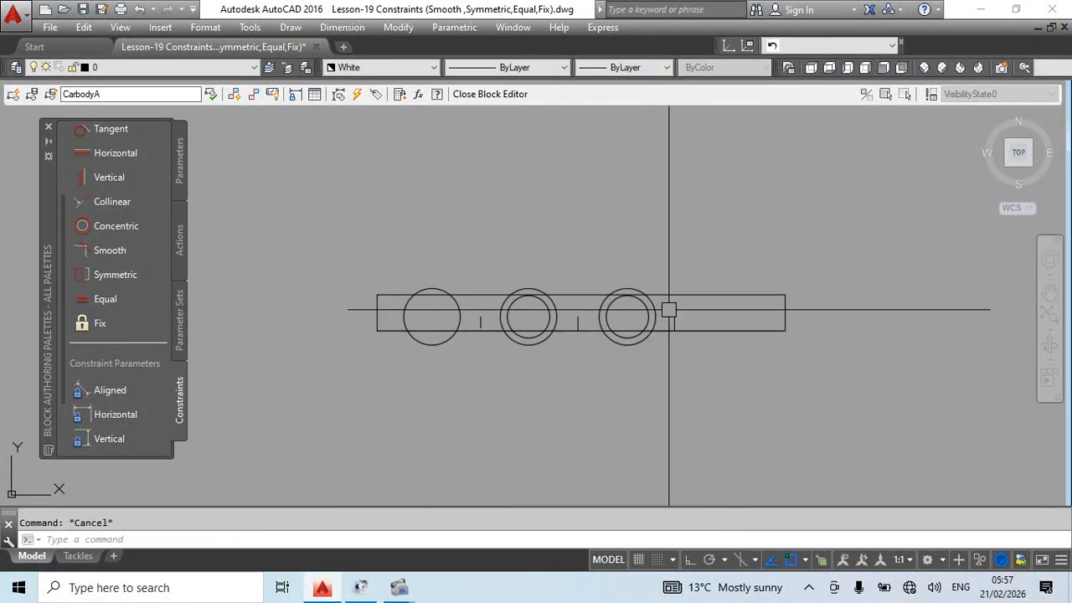
Erase the inner circle of the middle concentric pair and the outer circle of the right pair
scroll(662, 310, up, 2)
click(658, 320)
key(Delete)
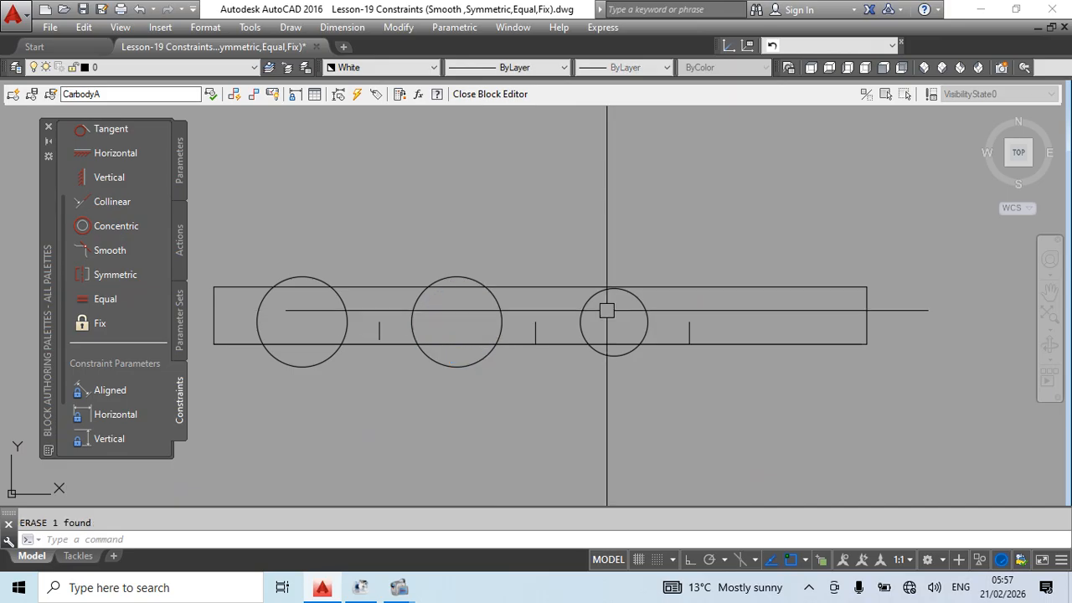
scroll(562, 309, down, 3)
scroll(561, 306, up, 3)
key(Escape)
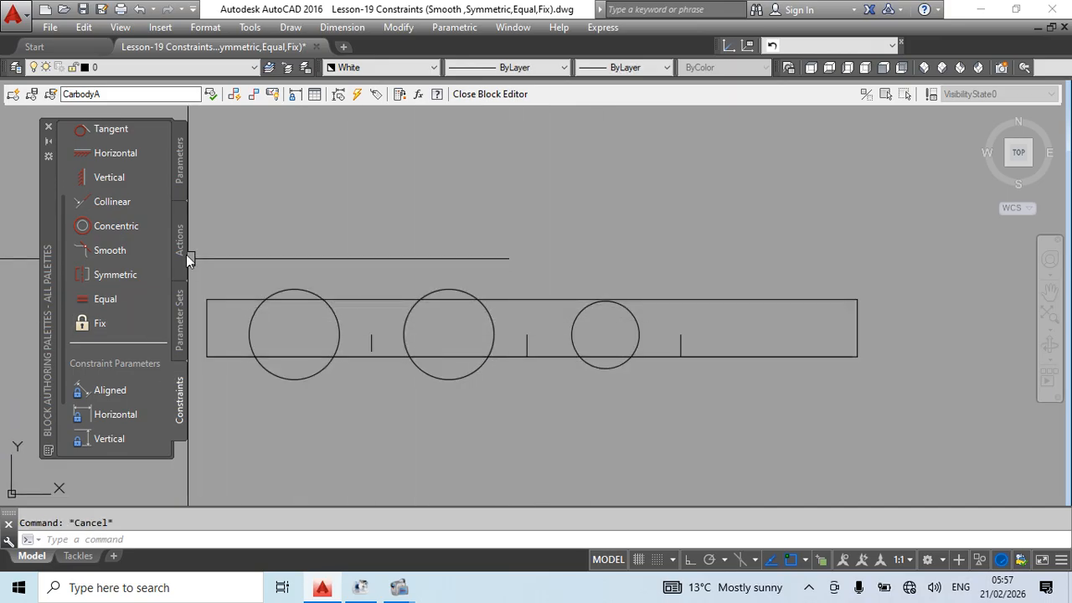
Add a Rotation Set based at the midpoint of the long rectangle's left edge, with its radius reaching the right edge's midpoint and a 0° default angle
click(174, 286)
click(121, 143)
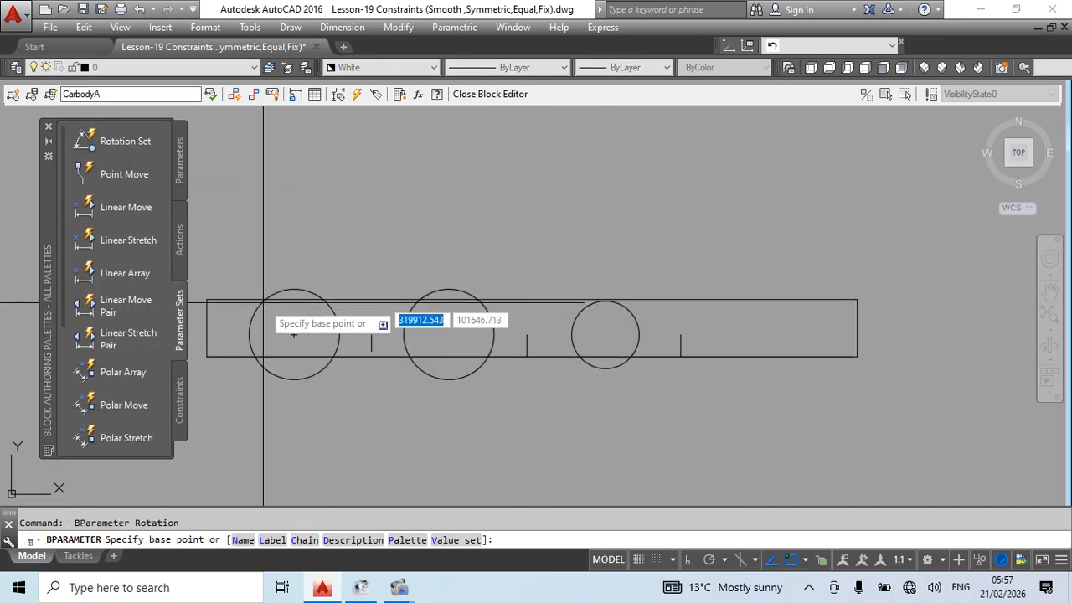
click(208, 327)
click(857, 329)
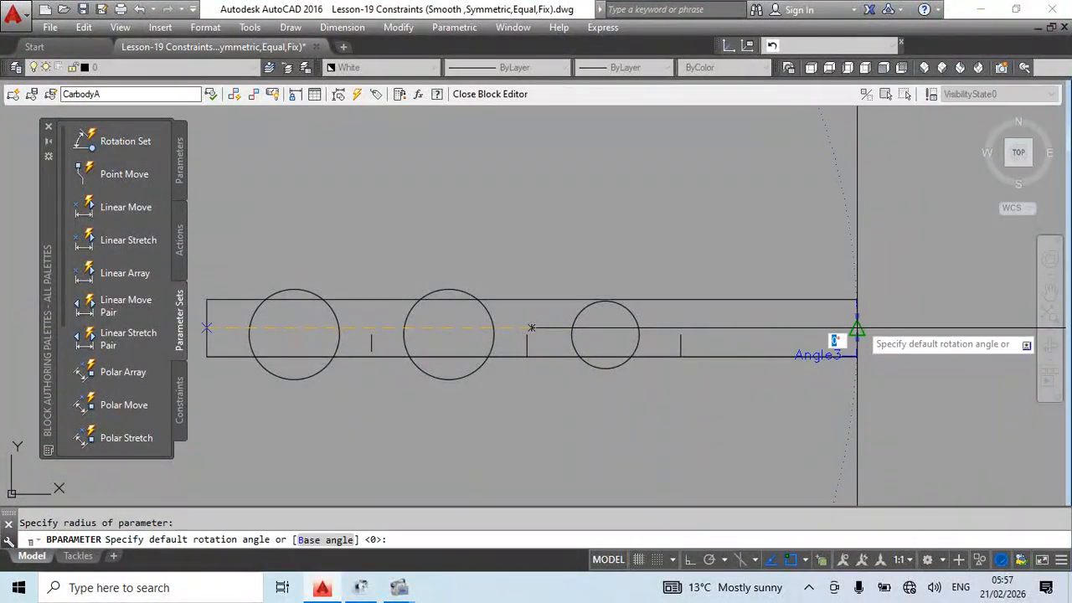
scroll(857, 333, down, 2)
middle_drag(691, 335, 539, 339)
scroll(539, 347, up, 2)
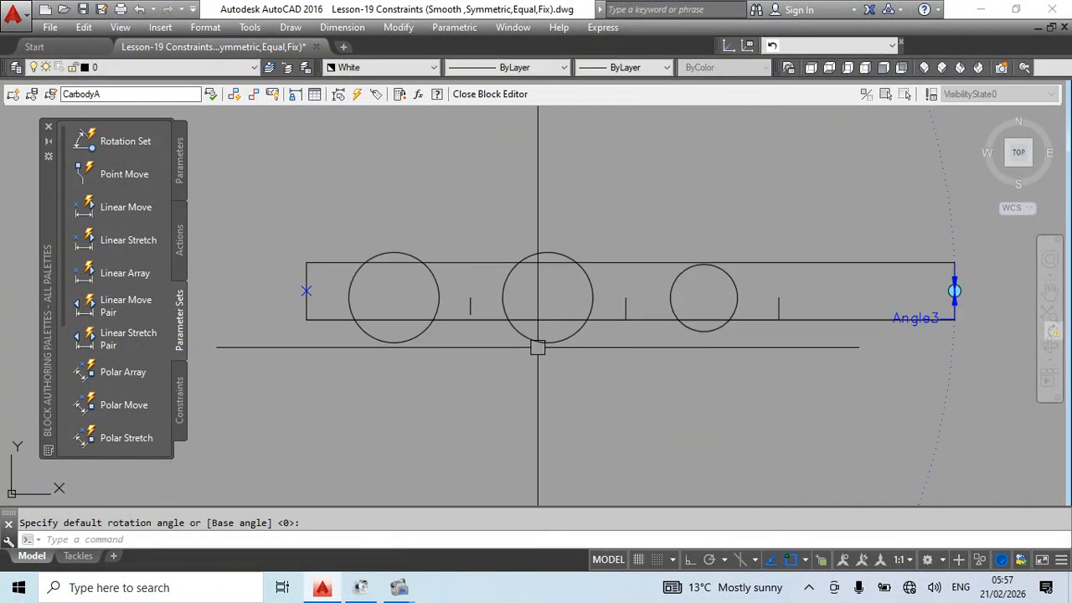
Modify the new rotation action's selection set to include the long rectangle with its circles and tick lines, and exit the block editor
middle_drag(840, 377, 677, 383)
scroll(678, 377, down, 2)
right_click(724, 345)
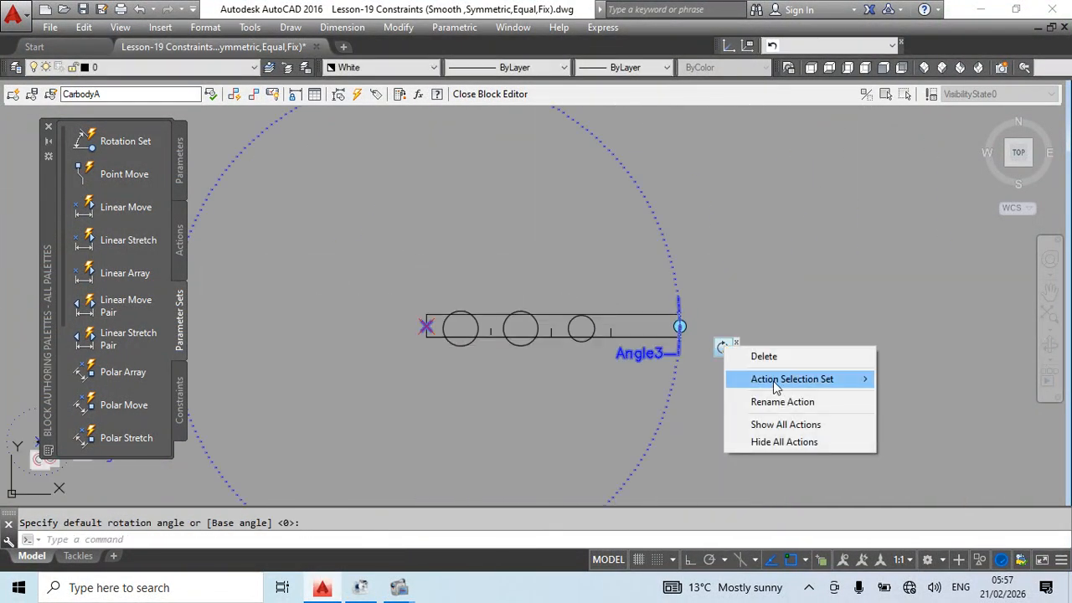
mouse_move(774, 381)
click(908, 399)
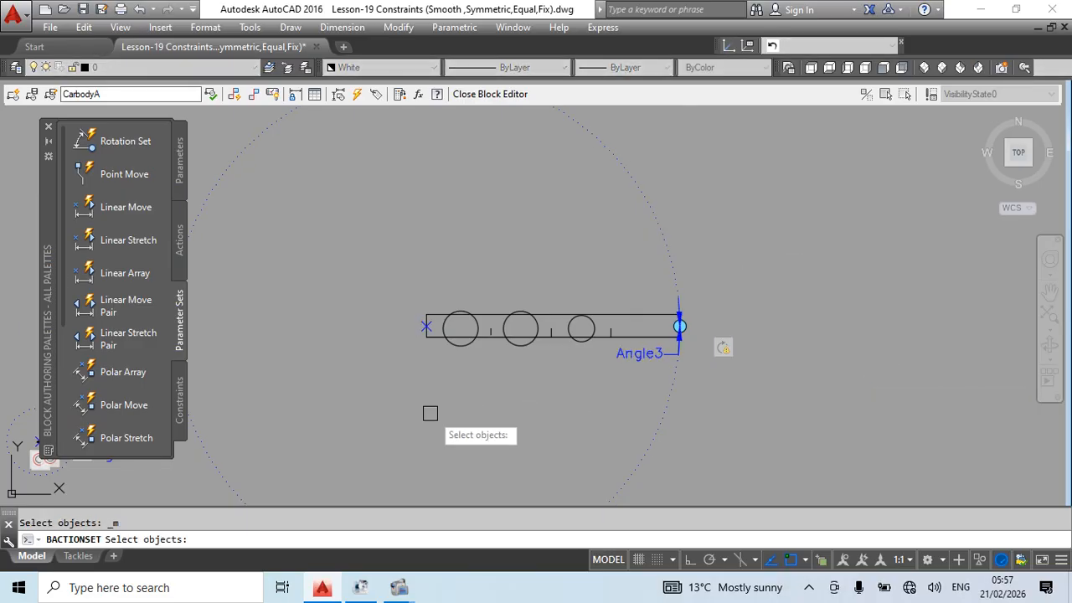
click(474, 322)
click(890, 259)
click(345, 413)
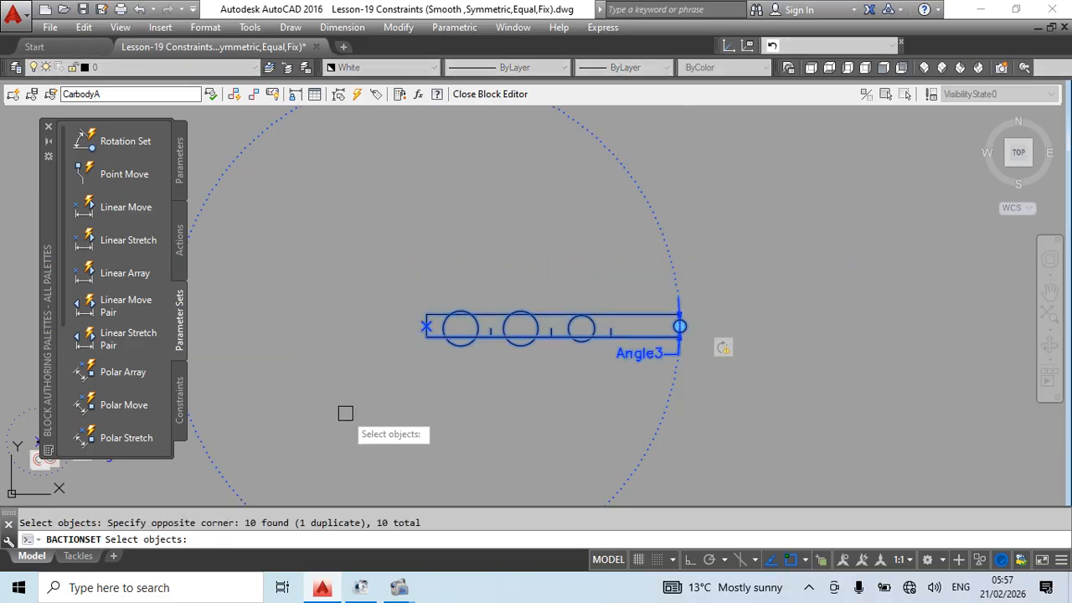
key(Return)
key(Return)
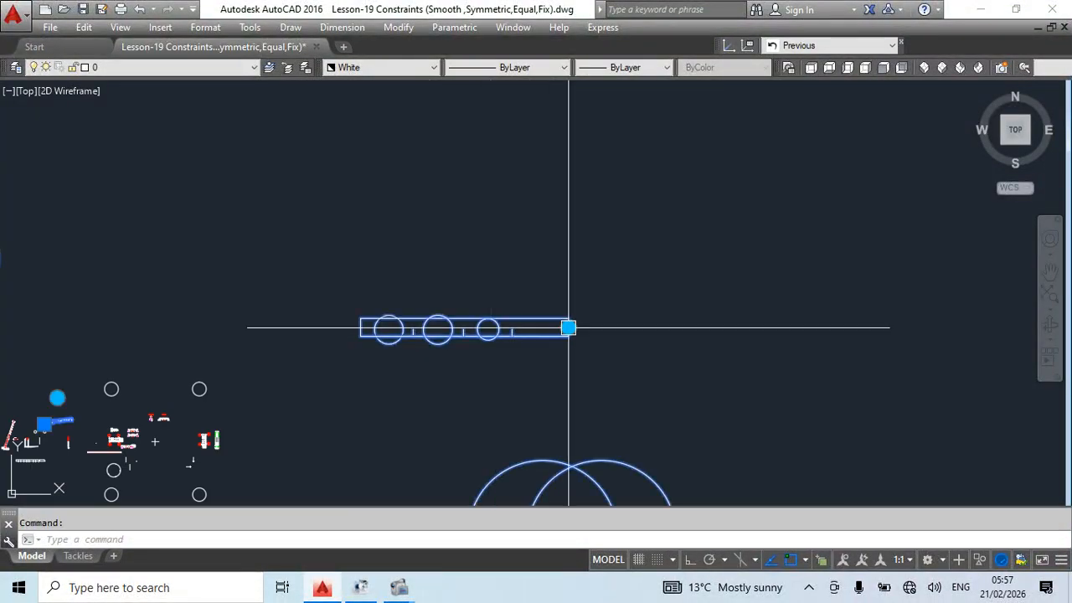
Preview rotating the long rectangle by its rotation grip without placing it, and reopen block CarbodyA for editing
click(569, 327)
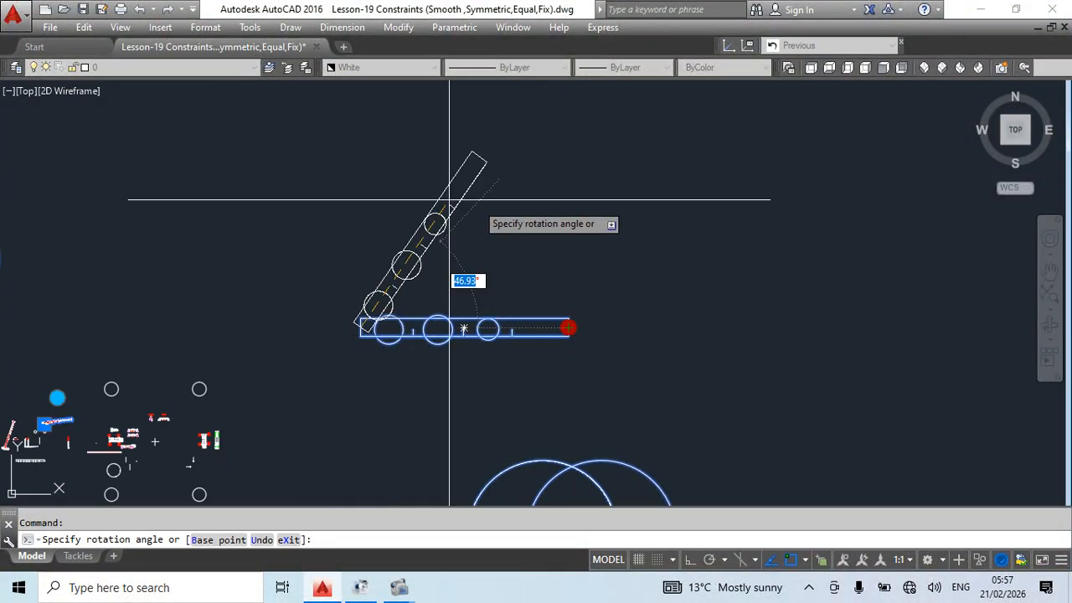
key(Escape)
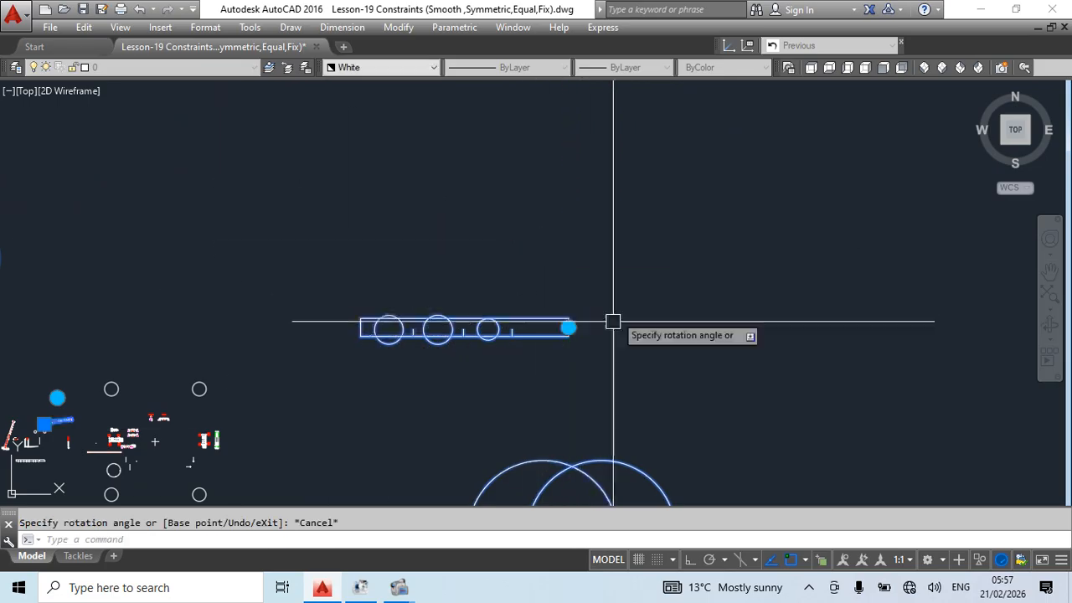
double_click(486, 322)
click(511, 400)
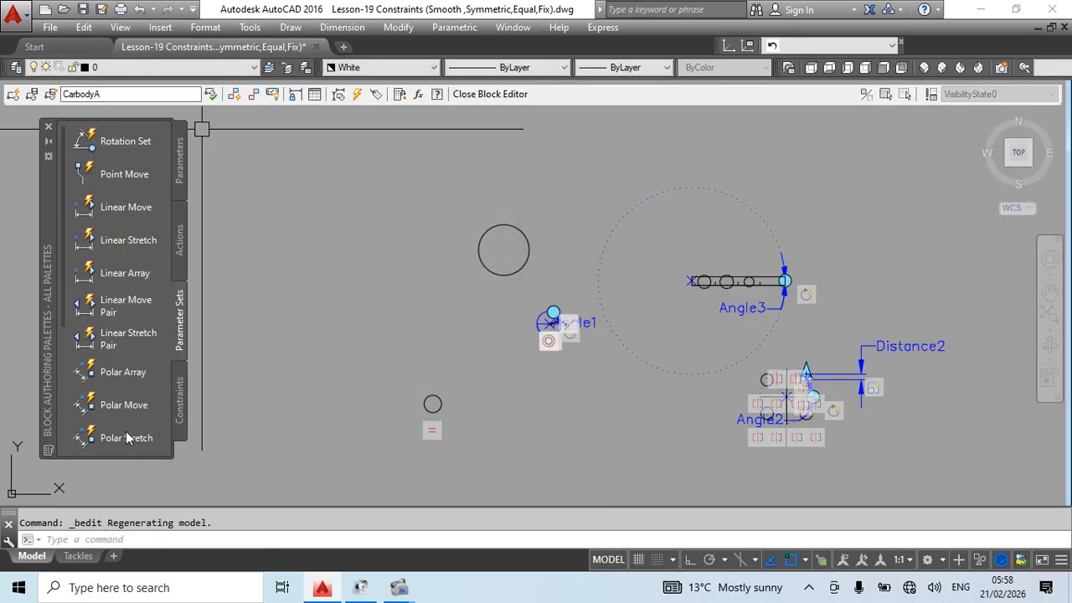
Apply a Fix constraint to the center of the middle circle in the long rectangle
click(181, 414)
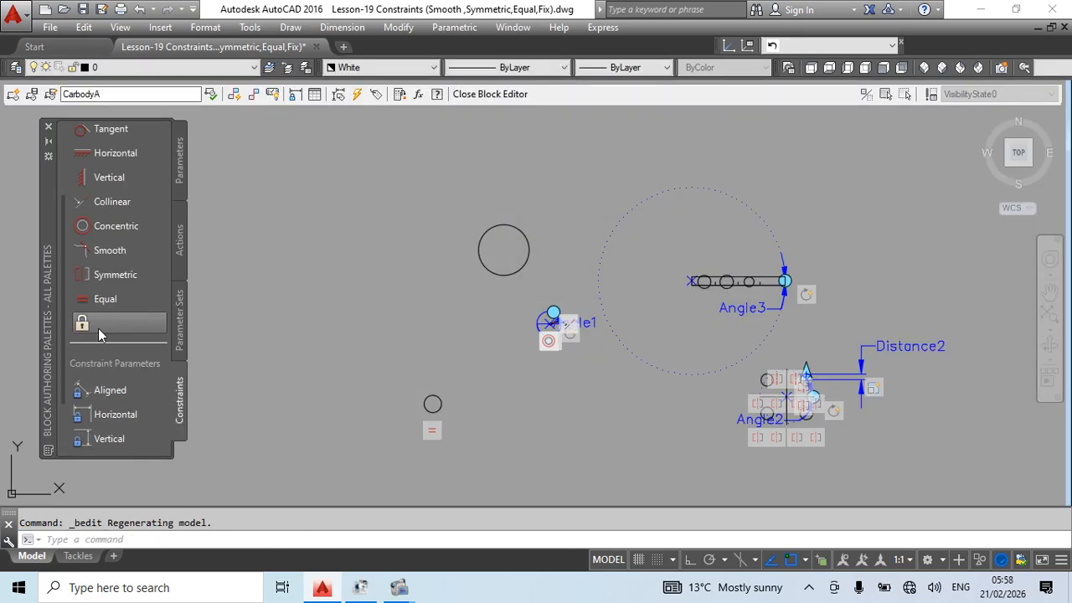
click(99, 325)
scroll(796, 304, up, 8)
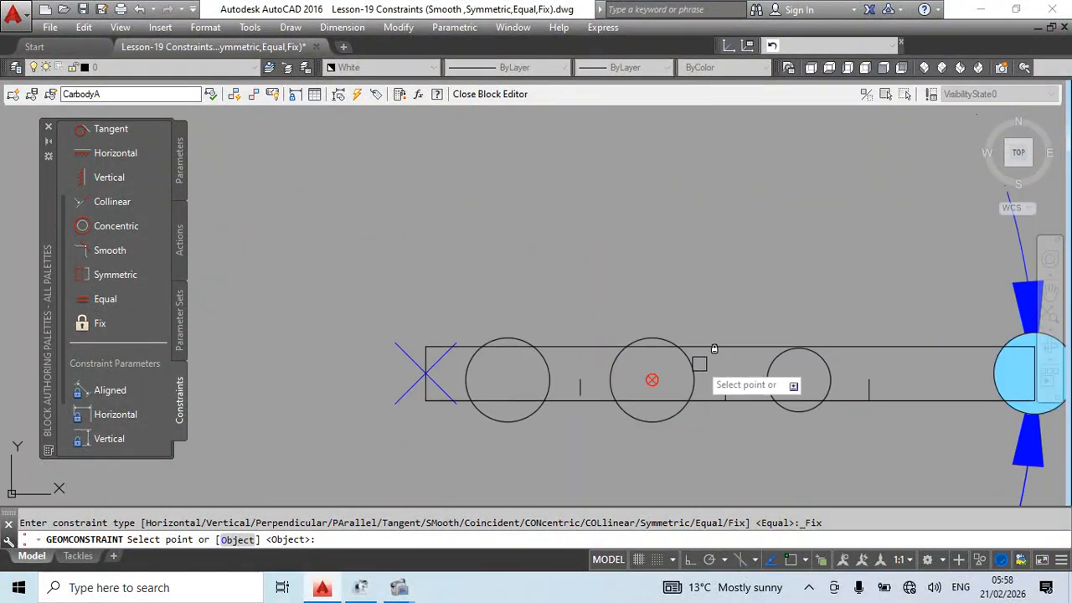
click(692, 359)
scroll(642, 371, down, 4)
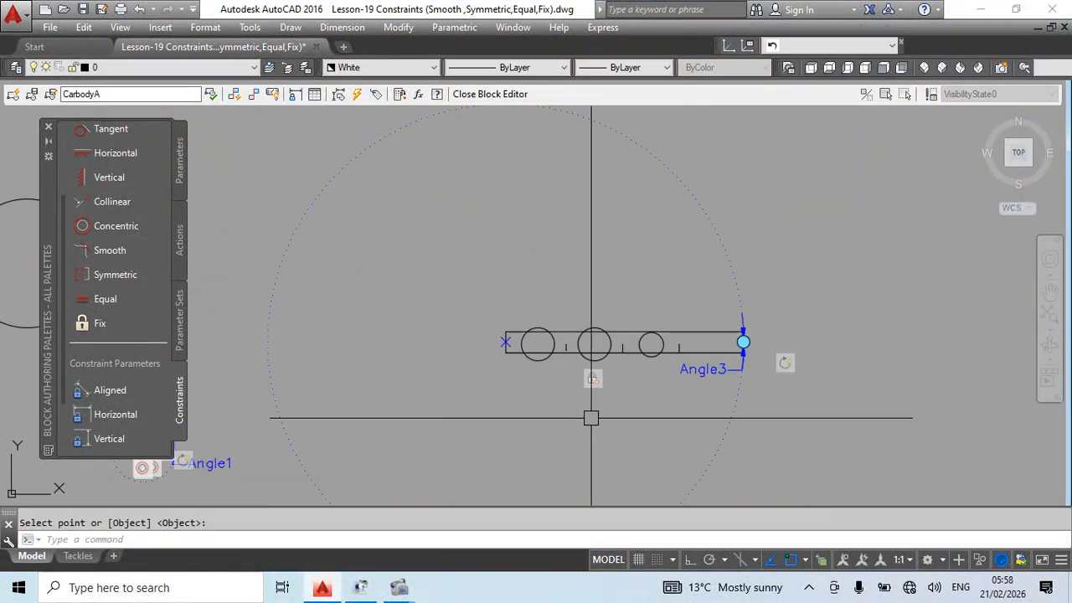
Close the block editor and rotate the long rectangle to point downward with its rotation grip
text(bc)
key(Return)
click(553, 332)
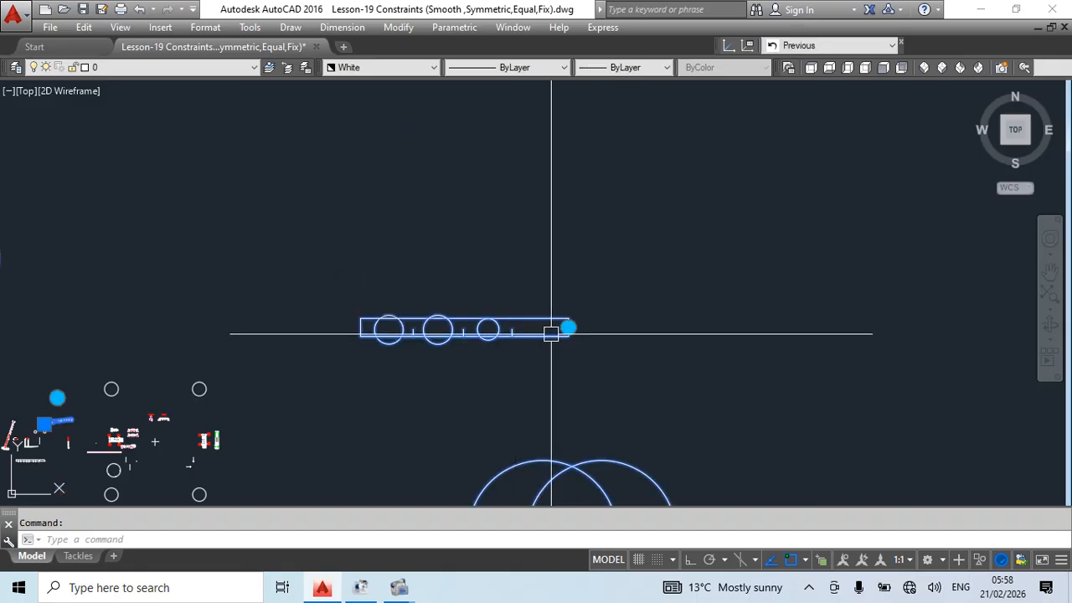
click(568, 328)
click(366, 408)
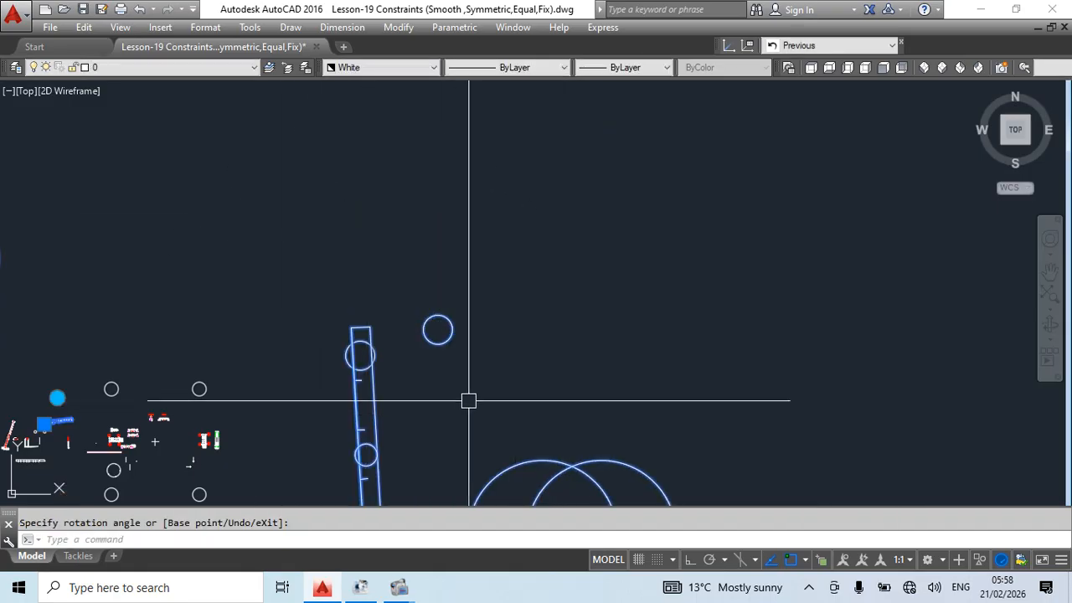
Rotate the long rectangle two more times toward the upper left to test the fixed middle circle
middle_drag(472, 401, 569, 326)
click(470, 458)
click(318, 177)
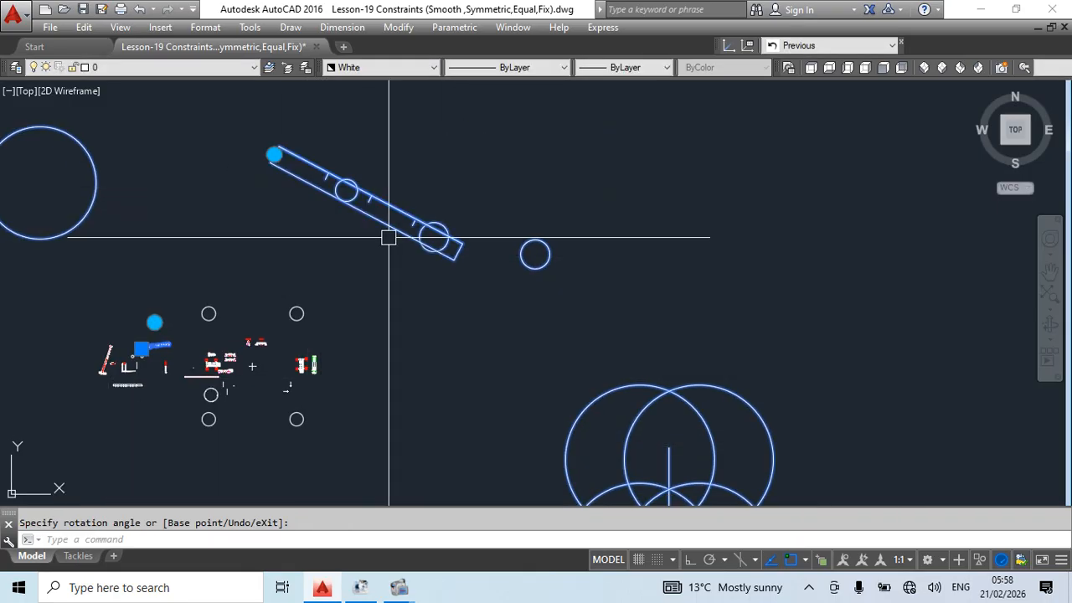
middle_drag(418, 260, 469, 321)
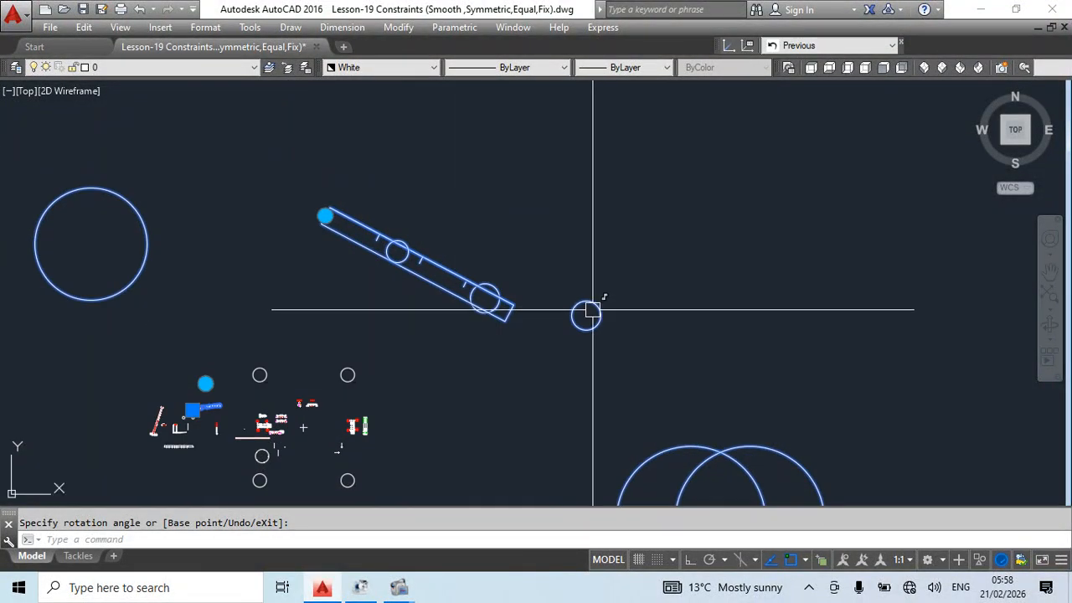
middle_drag(581, 341, 614, 381)
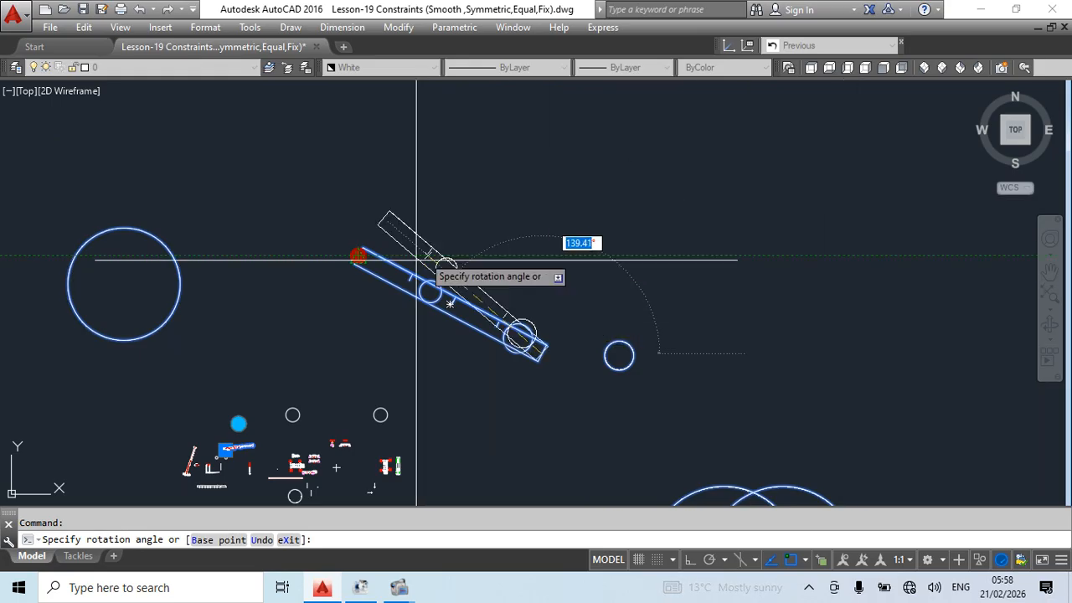
click(440, 224)
key(Escape)
click(497, 286)
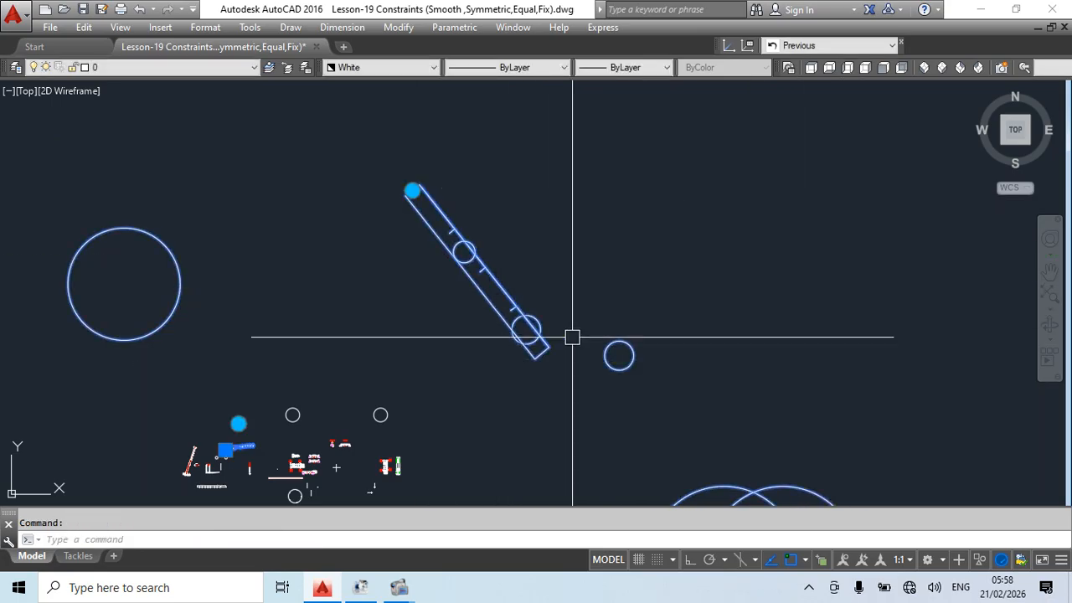
Reopen block CarbodyA for editing and bring the constraint parameters into view
double_click(502, 287)
click(513, 393)
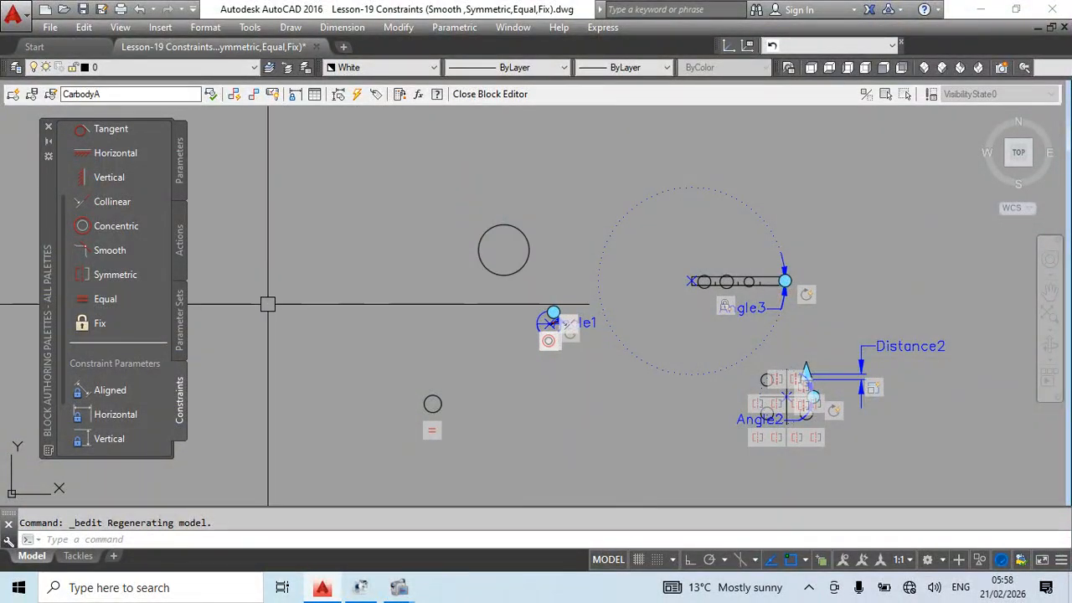
scroll(128, 400, down, 2)
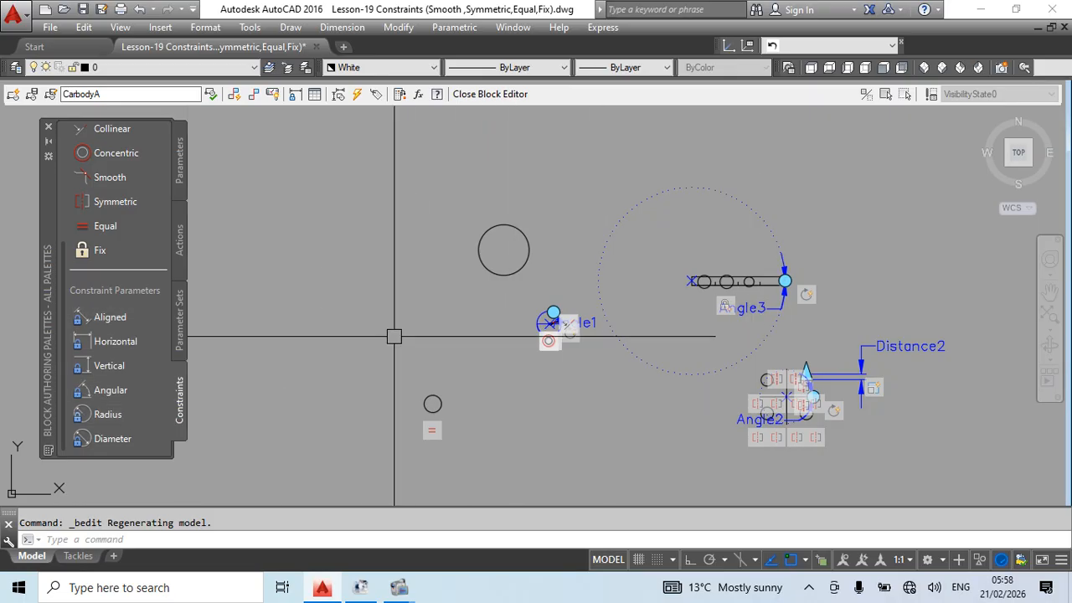
scroll(394, 318, down, 2)
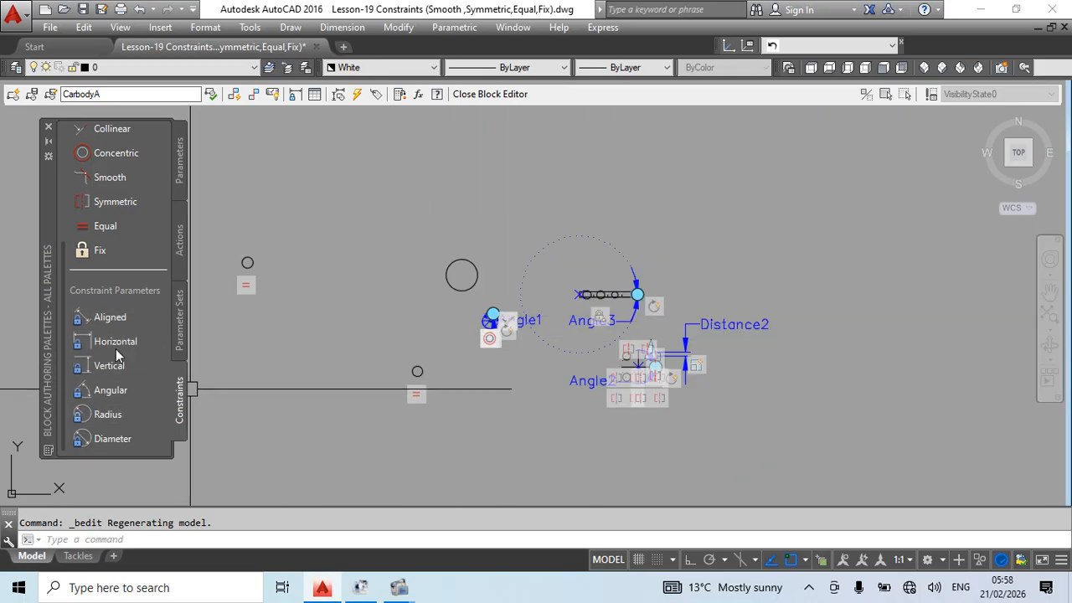
Draw a diagonal line in the empty area above the large circle
key(Escape)
middle_drag(274, 321, 242, 375)
text(l)
key(Return)
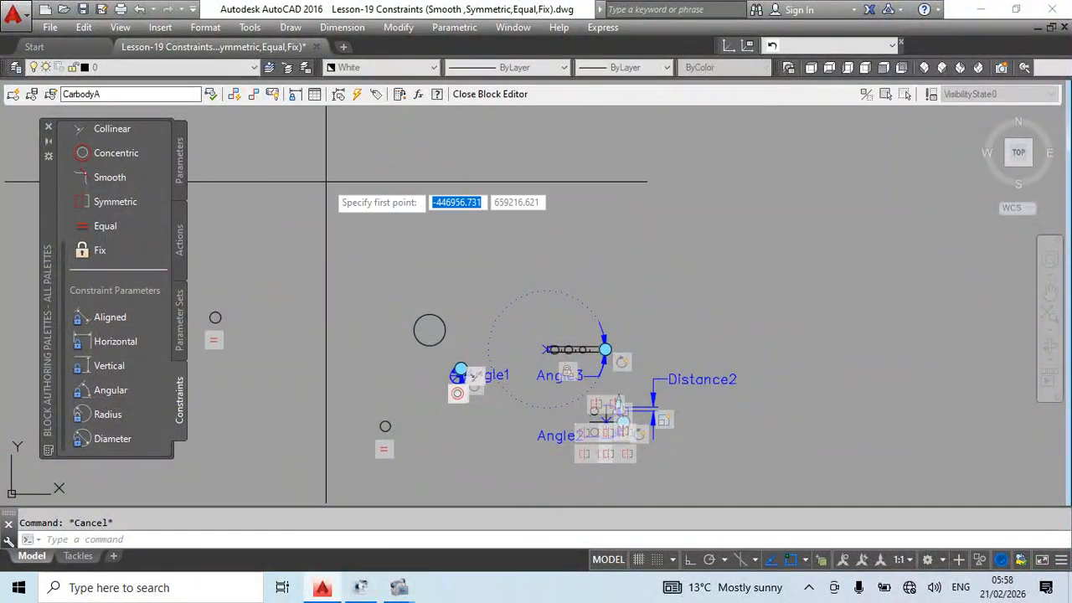
click(328, 179)
click(398, 234)
key(Escape)
middle_drag(378, 231, 395, 291)
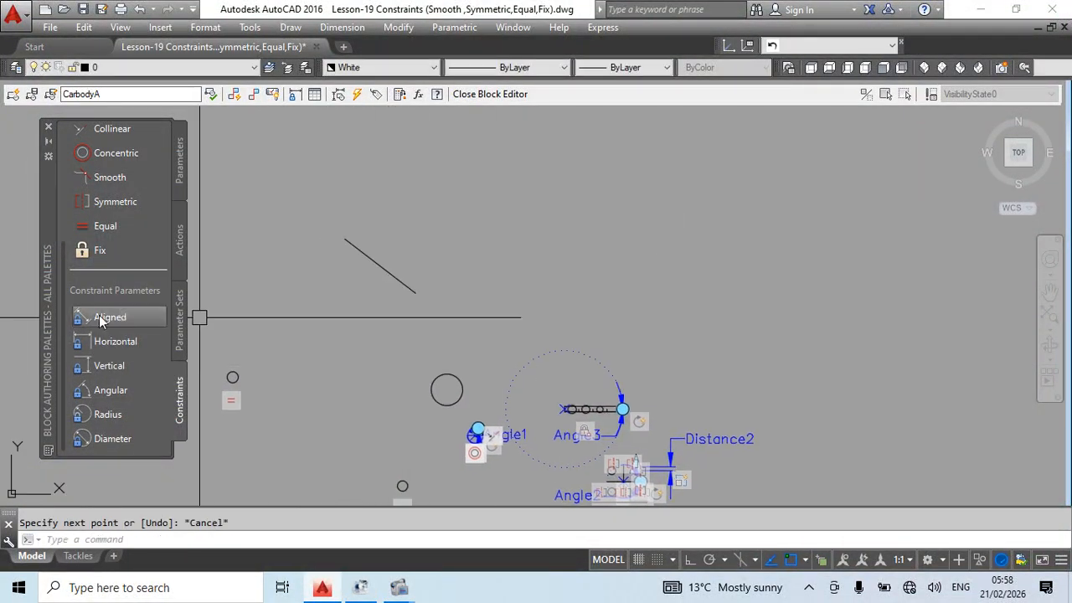
Try stretching the diagonal line's lower endpoint farther outward, and undo the stretch
click(378, 263)
click(415, 293)
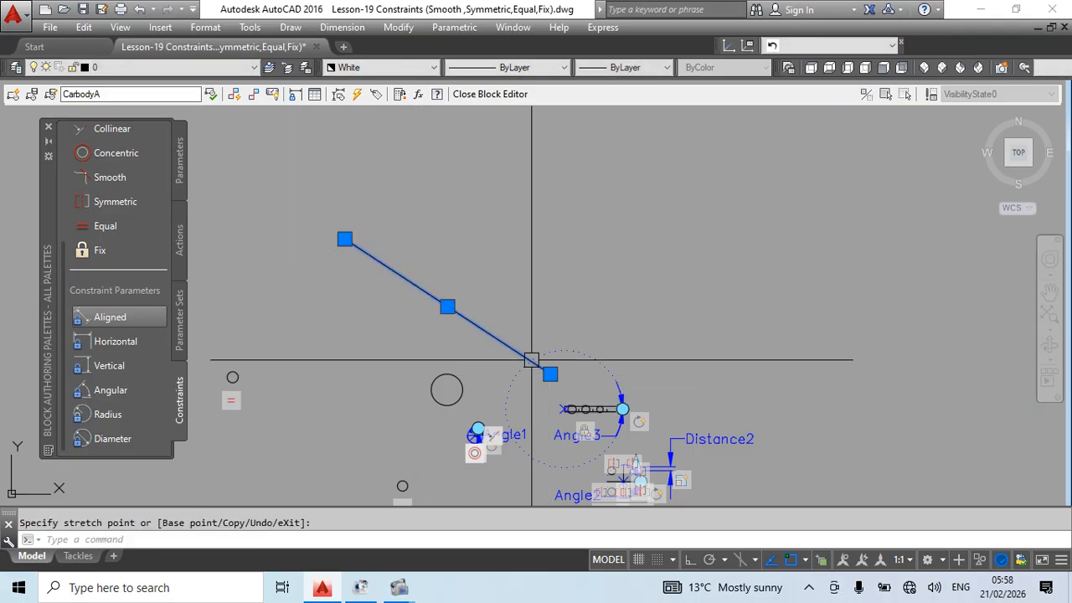
key(Escape)
key(ctrl+z)
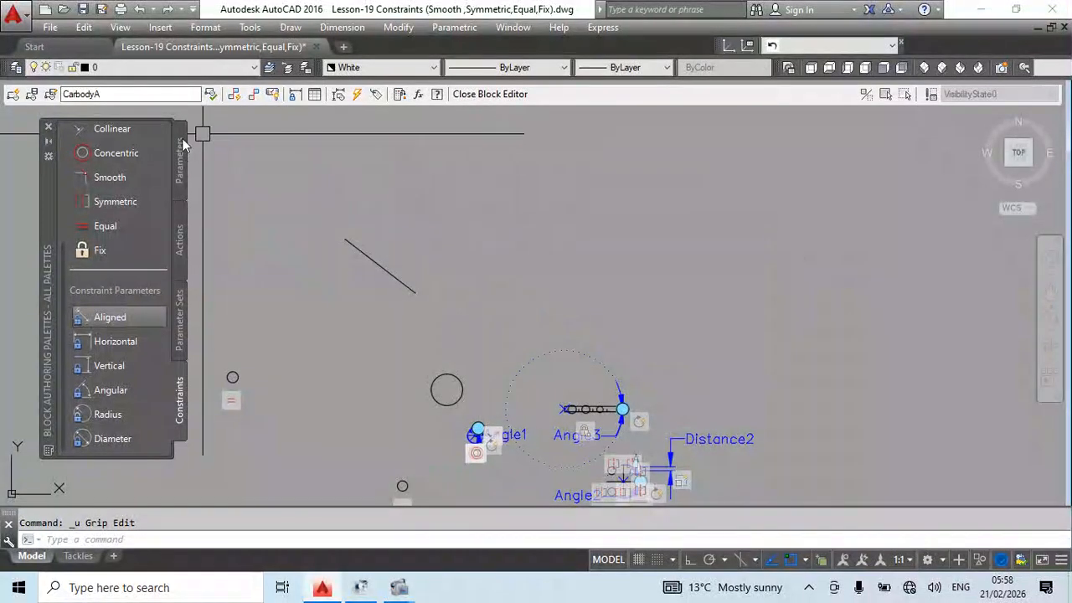
Examine the constrained geometry in the block: the long rectangle, the symmetric circles and the crane boom
scroll(589, 446, up, 4)
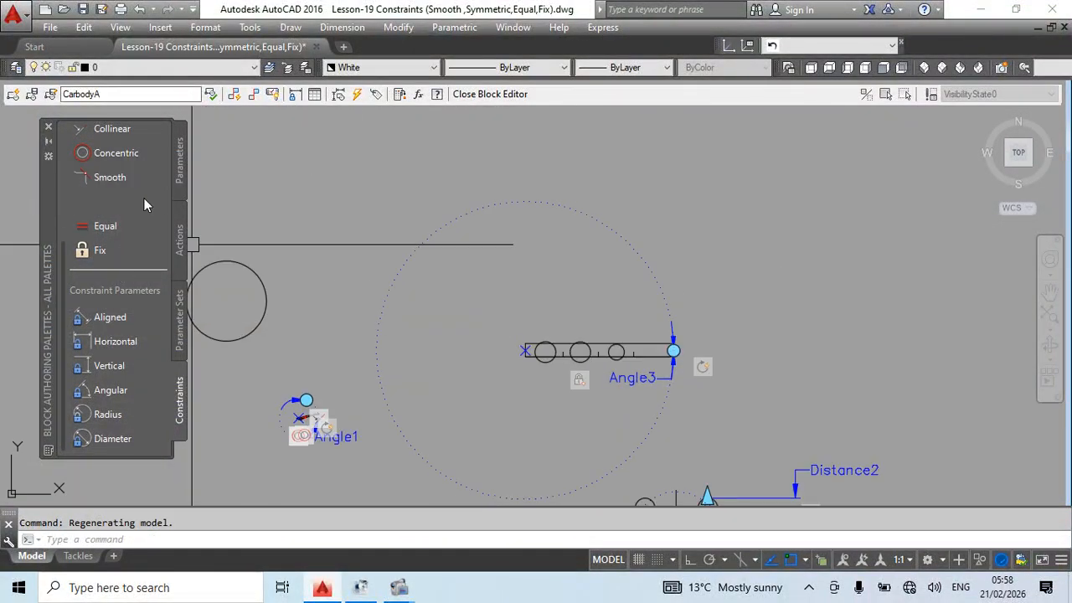
scroll(506, 352, down, 6)
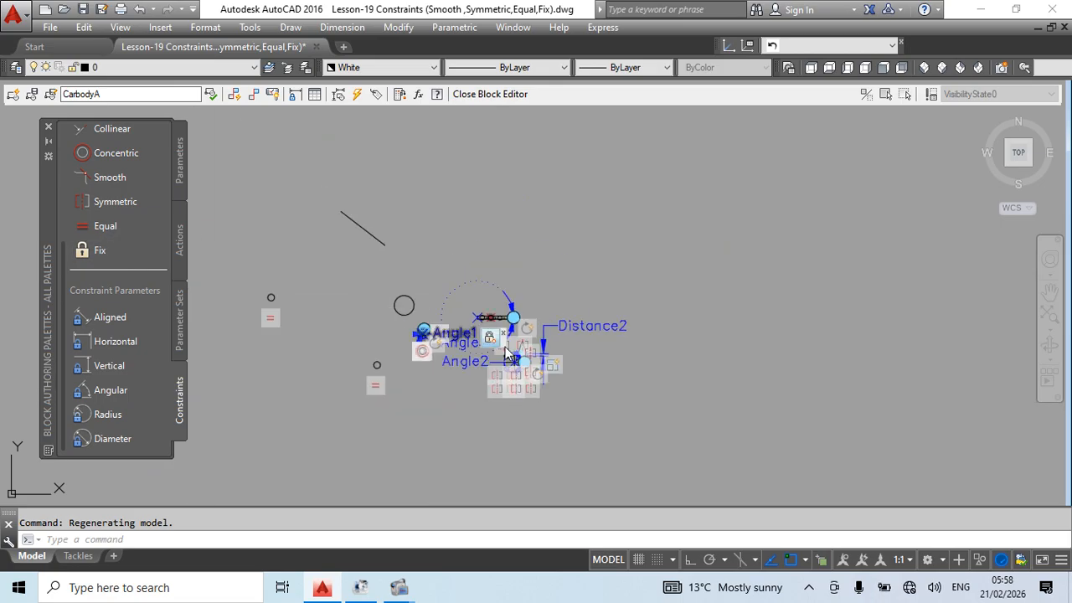
scroll(506, 352, up, 3)
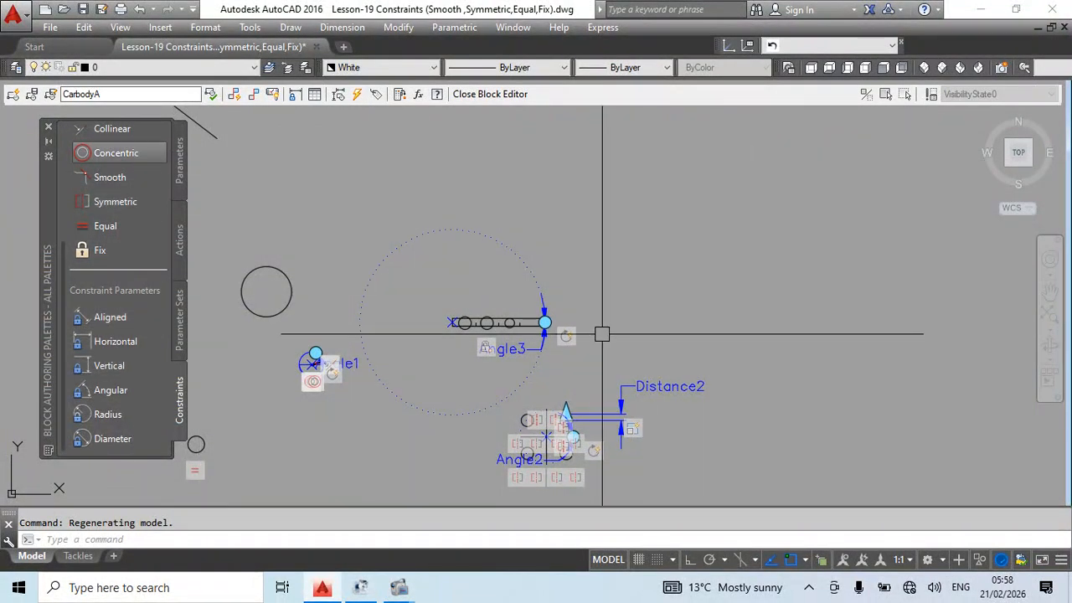
scroll(651, 314, down, 3)
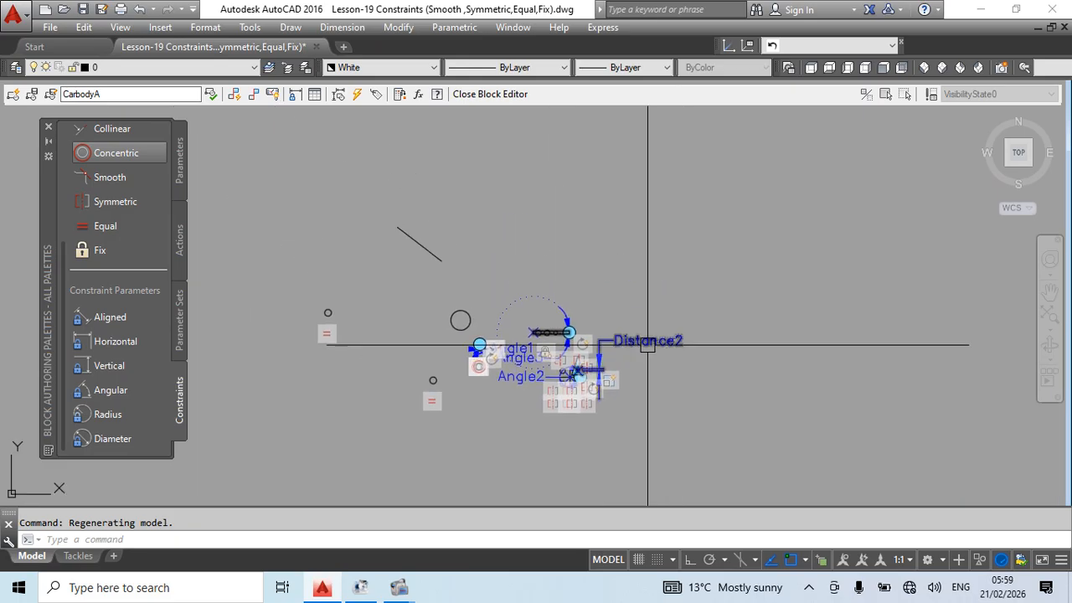
scroll(565, 347, up, 6)
scroll(574, 348, down, 2)
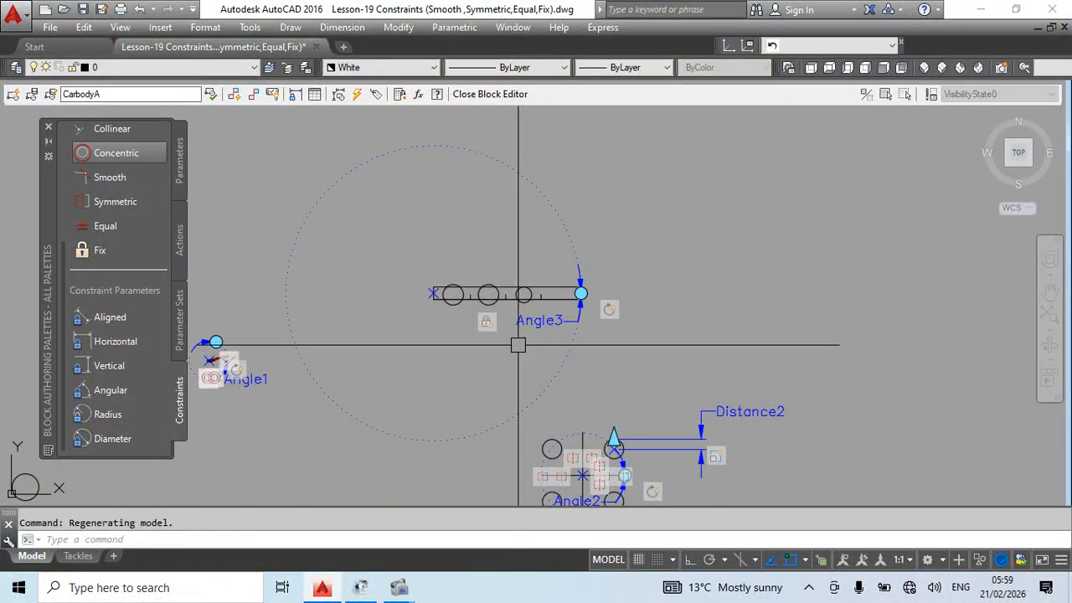
scroll(421, 390, down, 2)
scroll(620, 428, up, 3)
scroll(496, 423, up, 2)
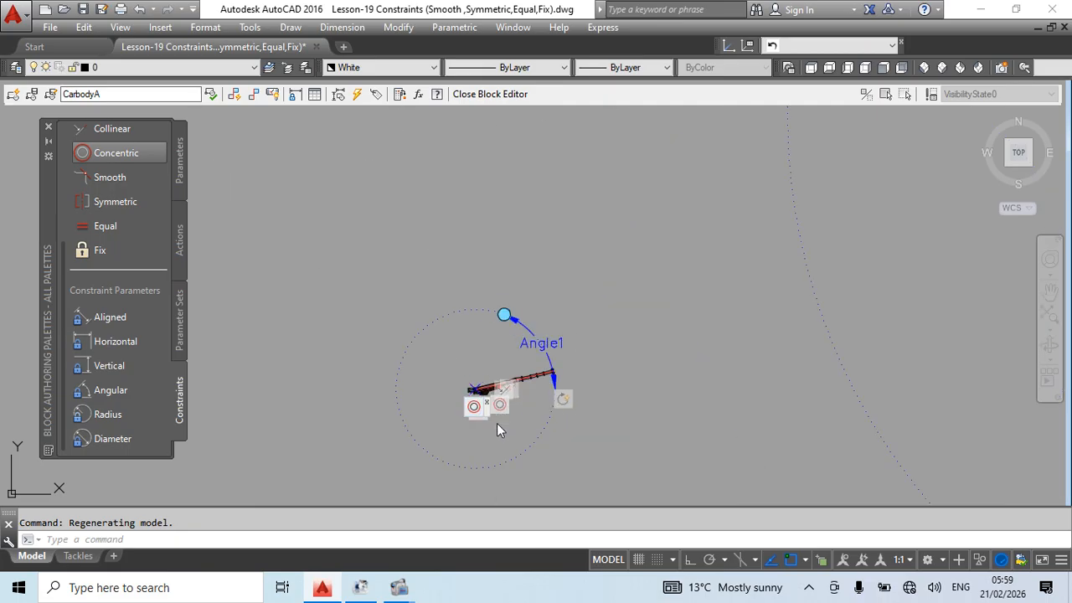
scroll(395, 345, down, 3)
scroll(579, 330, down, 2)
Erase the long rectangle and the symmetric circle group together with their parameters, actions and constraints
key(Escape)
click(761, 243)
click(610, 451)
key(Delete)
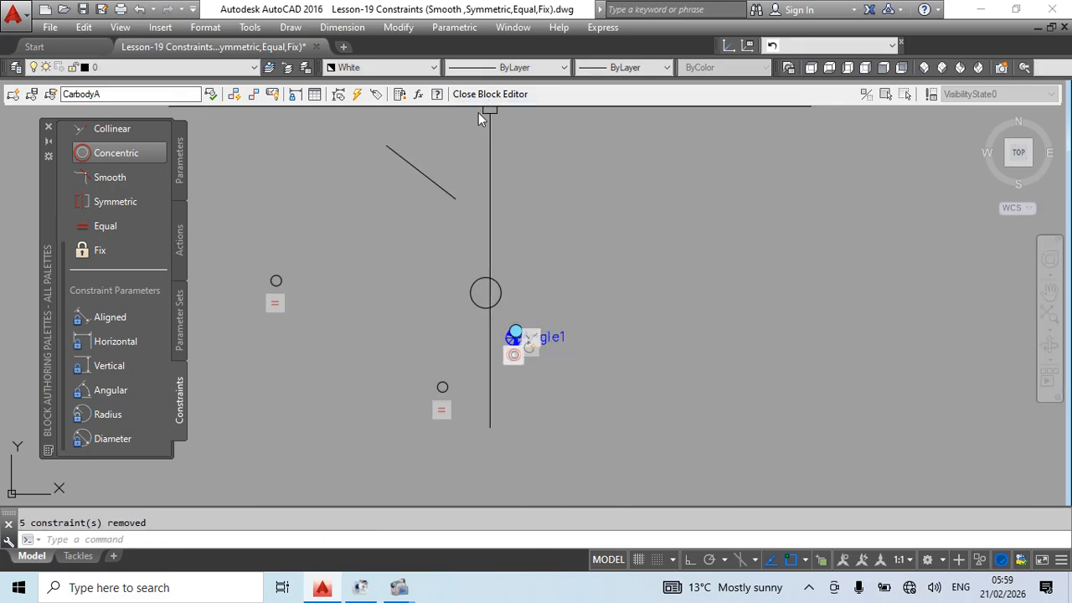
Erase the diagonal line and the leftmost small circle with the Equal constraint
click(364, 294)
click(449, 154)
key(Delete)
click(297, 256)
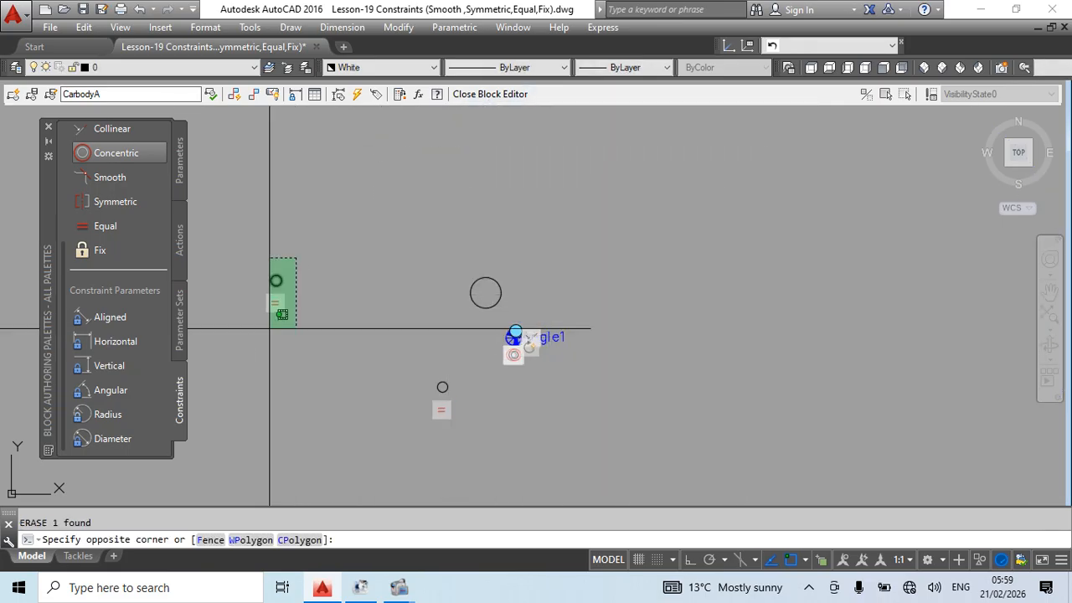
click(269, 328)
key(Delete)
Erase the remaining small circle and the larger circle beside the crane
click(610, 319)
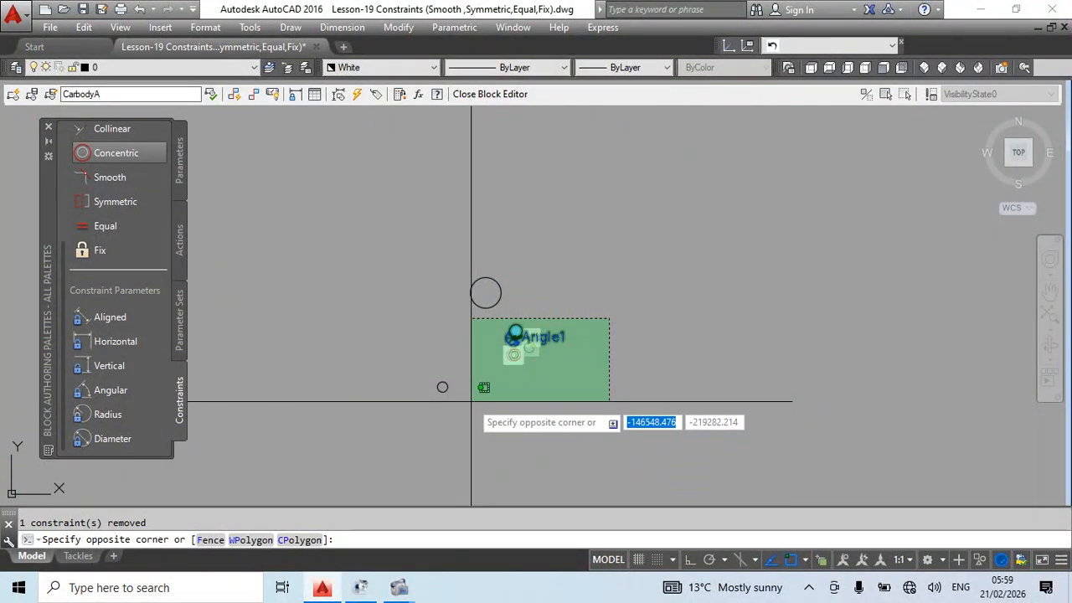
scroll(604, 360, up, 5)
key(Escape)
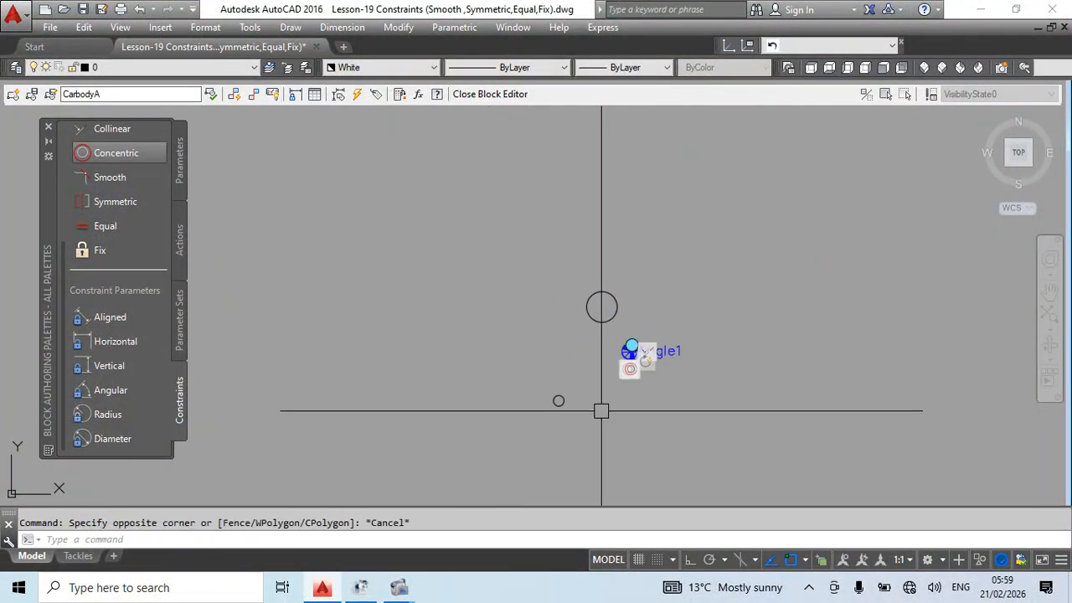
click(584, 379)
click(540, 417)
text(e)
click(644, 285)
click(575, 333)
text(e)
Examine the crane's boom and lifting cylinder with their constraints up close
middle_click(492, 329)
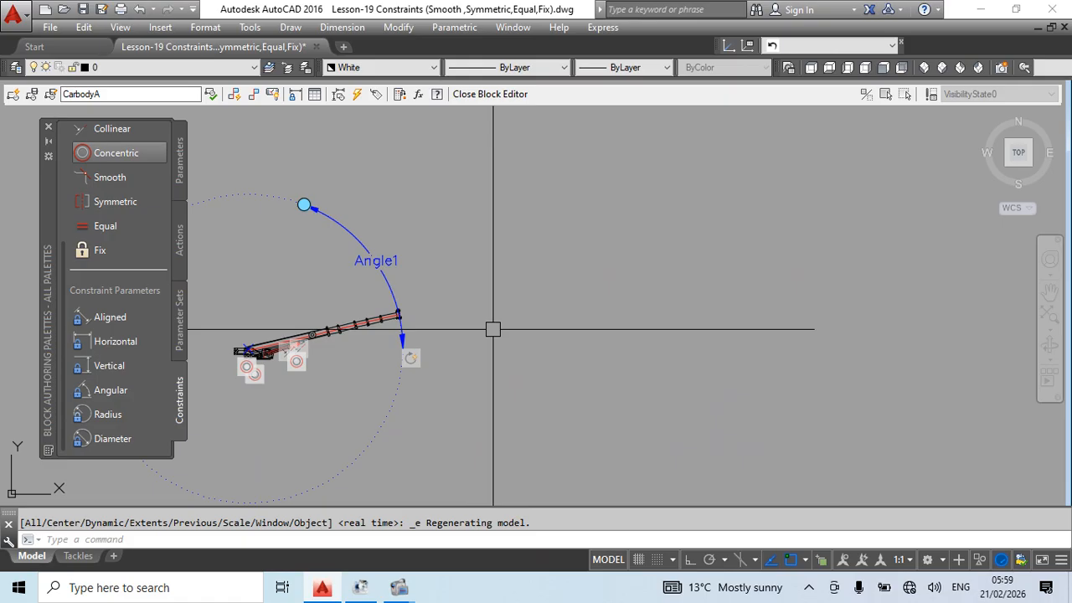
middle_drag(361, 341, 451, 379)
scroll(451, 380, up, 5)
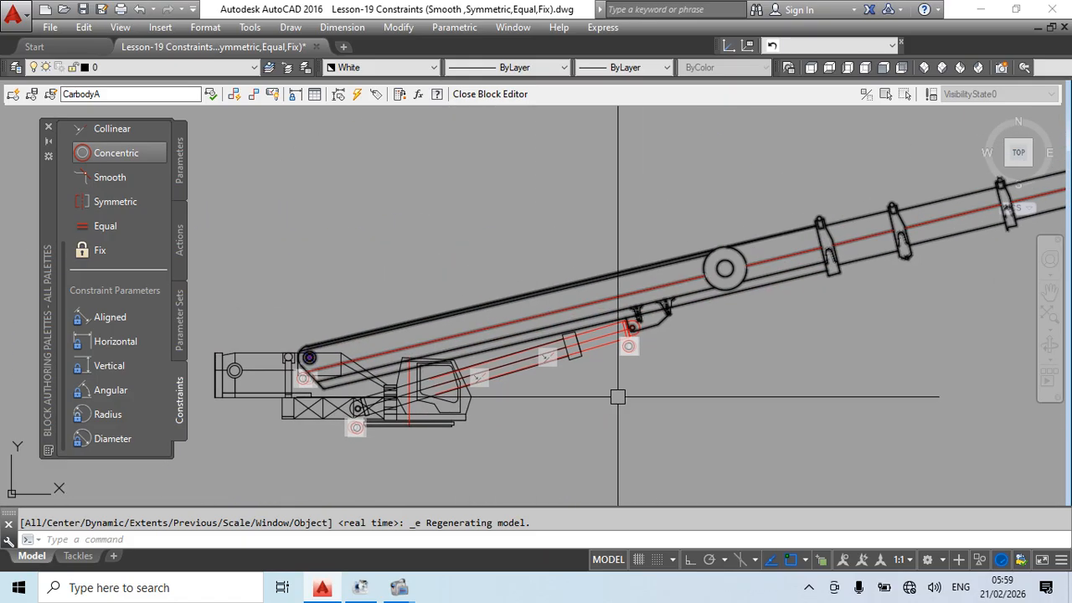
Examine the telescopic boom's sections, collars and tip sheaves along the full length of the crane's boom
scroll(574, 368, down, 2)
text(b)
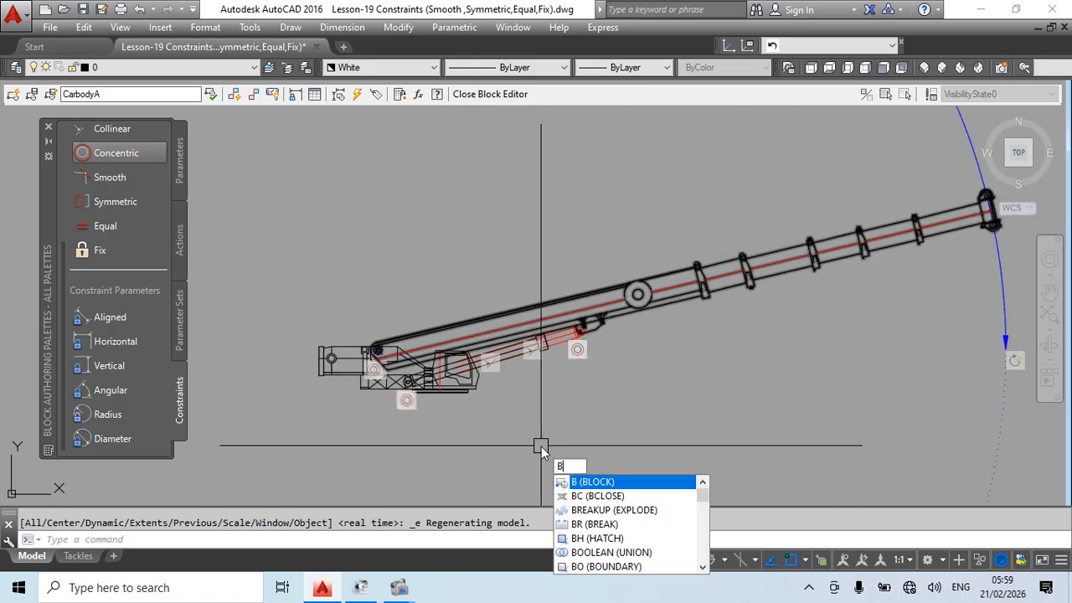
key(Escape)
scroll(608, 322, up, 3)
scroll(584, 360, down, 5)
scroll(510, 376, up, 5)
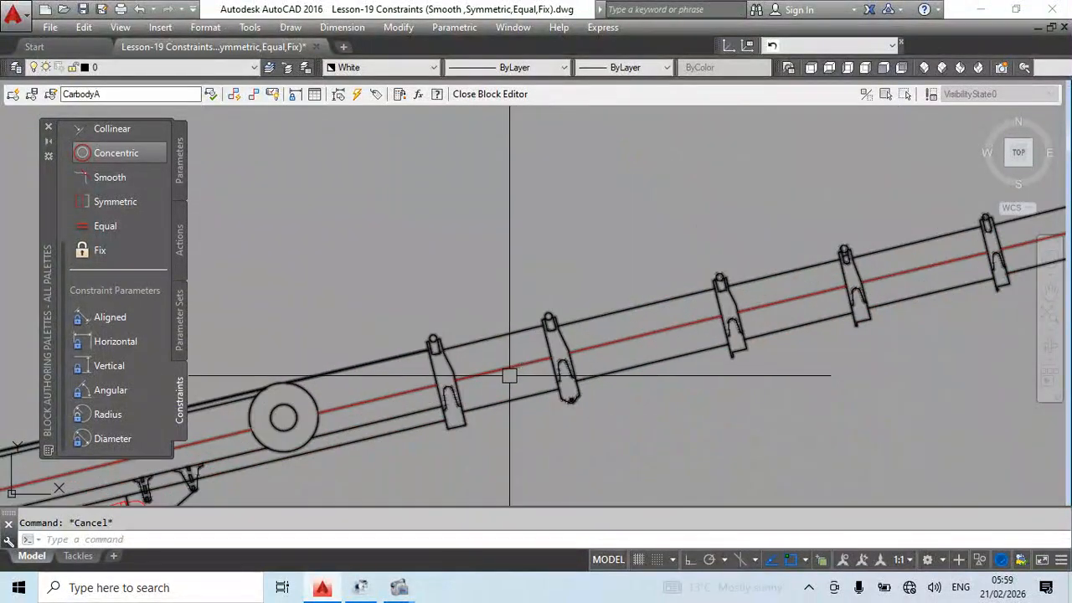
scroll(520, 361, down, 3)
middle_drag(562, 358, 564, 361)
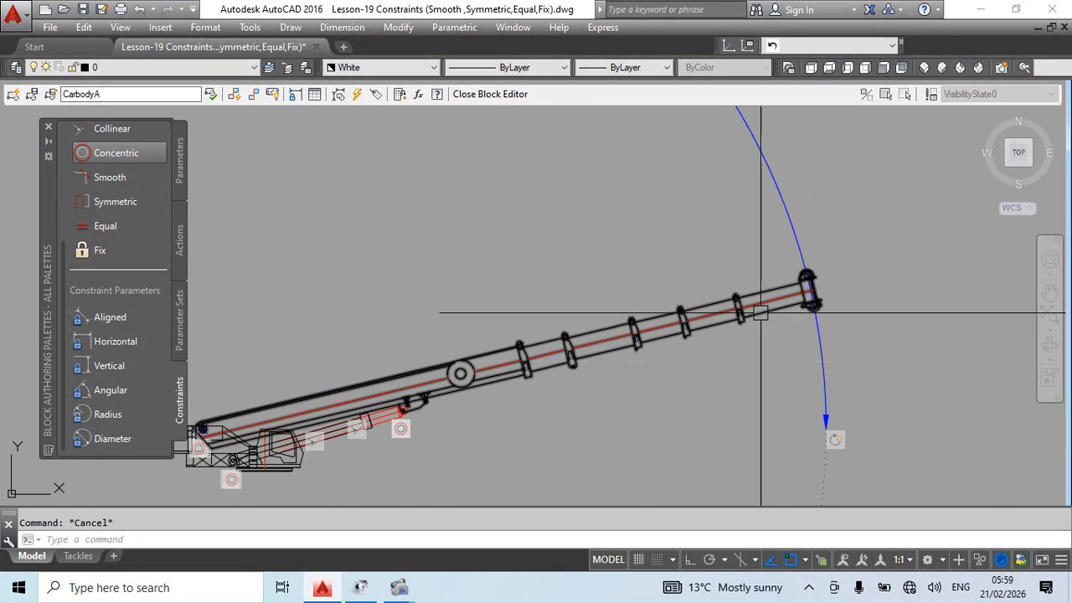
scroll(801, 302, up, 5)
scroll(818, 337, down, 6)
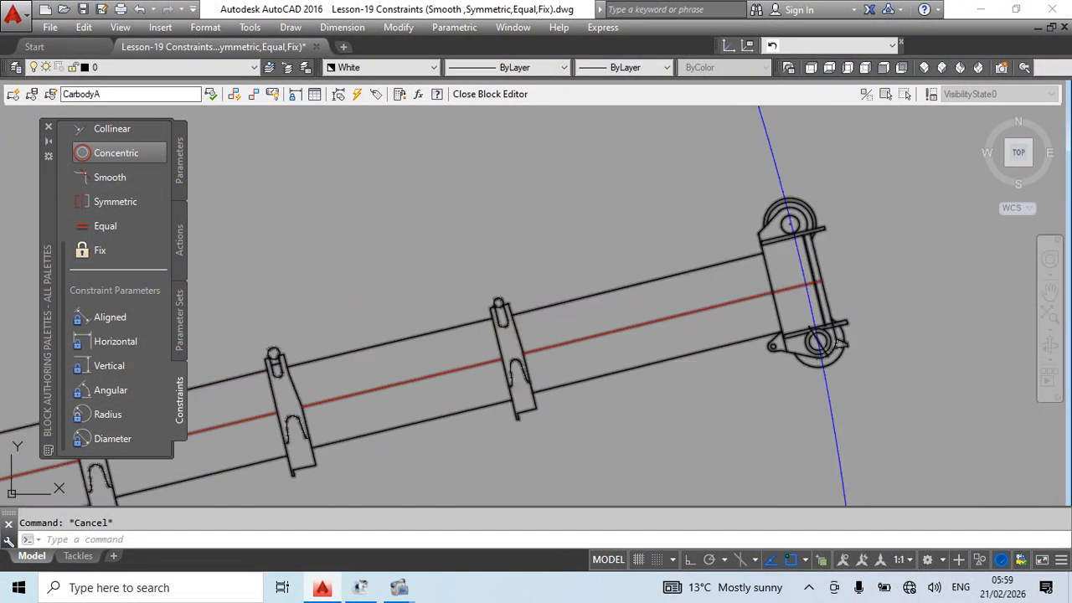
middle_drag(898, 327, 848, 323)
Examine the crane's counterweight, cab and lower frame, and the Concentric constraints at the boom pivot and both cylinder ends
scroll(383, 364, up, 4)
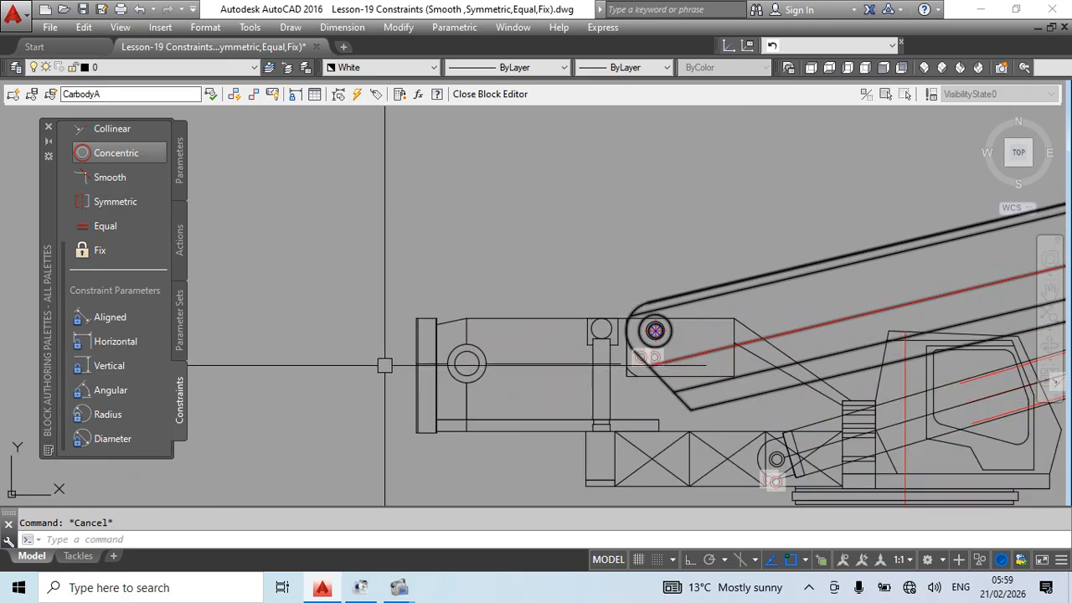
middle_drag(438, 318, 472, 194)
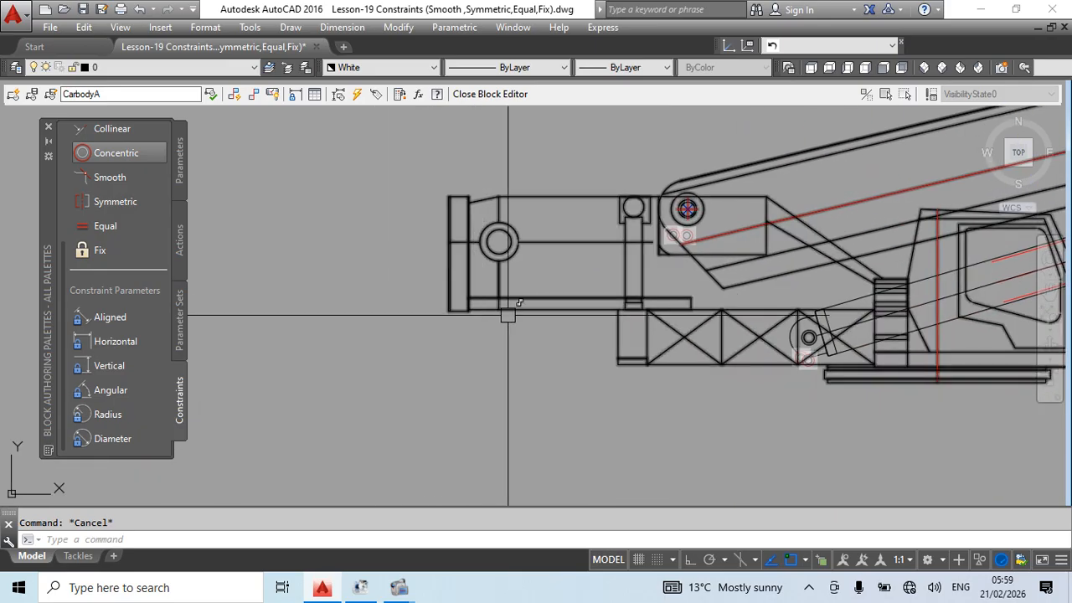
scroll(465, 382, down, 2)
middle_drag(426, 351, 415, 295)
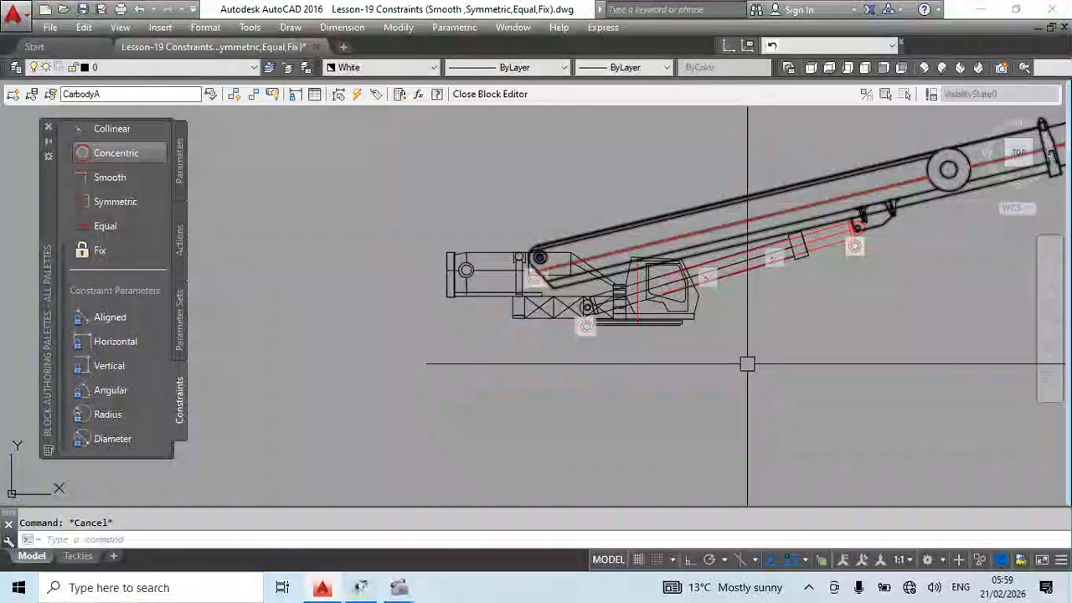
scroll(711, 335, up, 2)
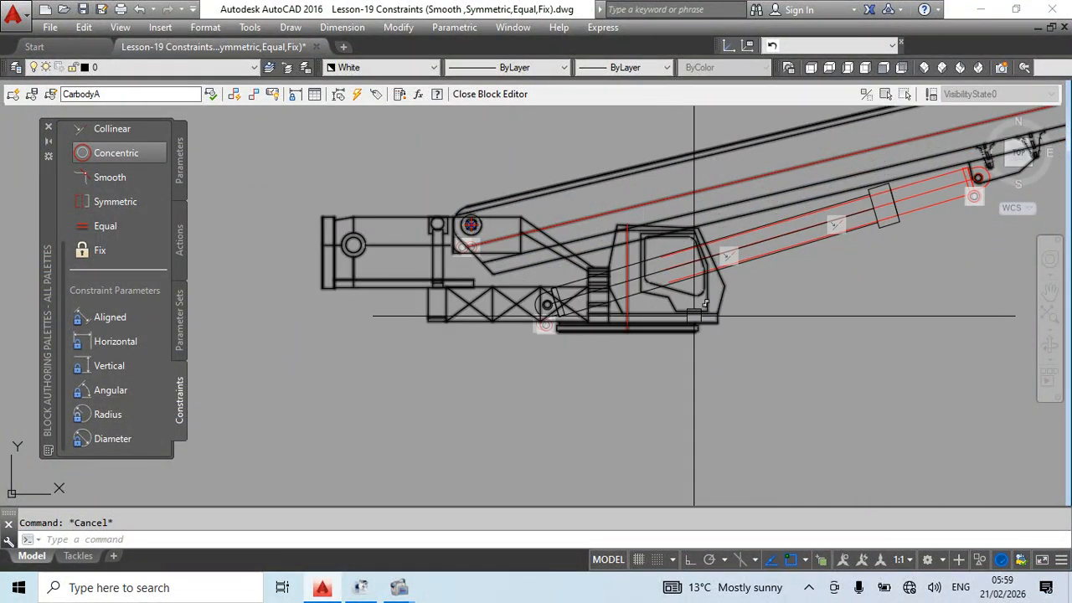
middle_drag(652, 339, 651, 366)
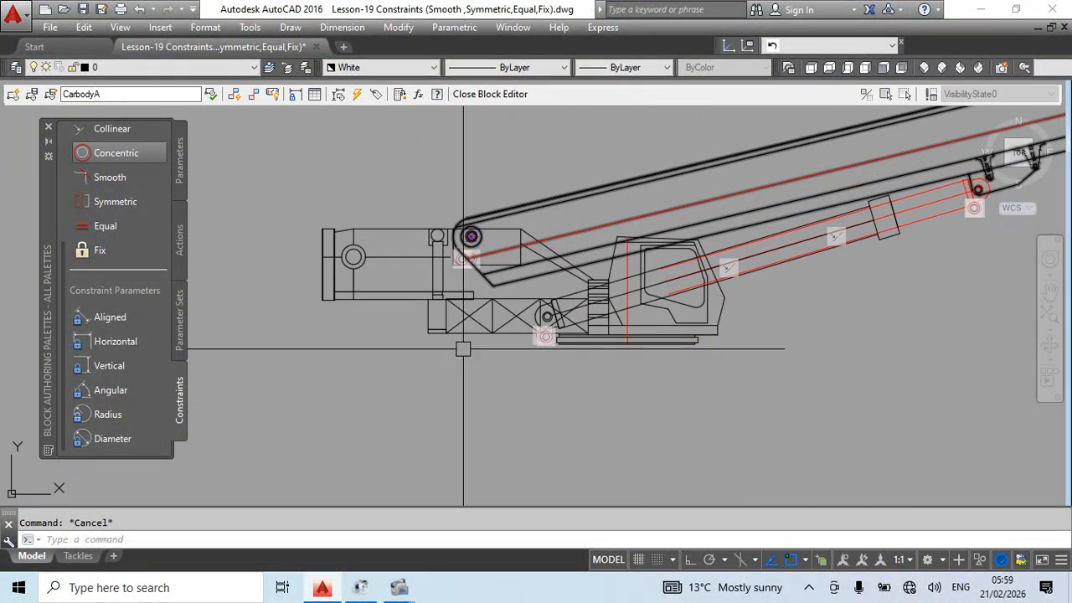
scroll(463, 349, down, 3)
scroll(654, 309, up, 3)
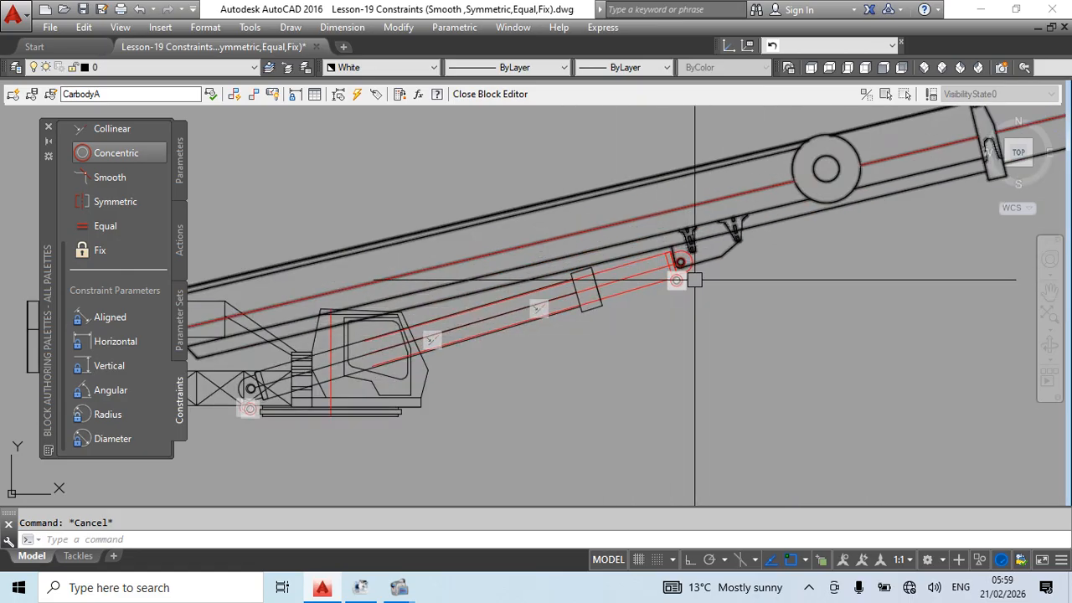
scroll(694, 280, down, 4)
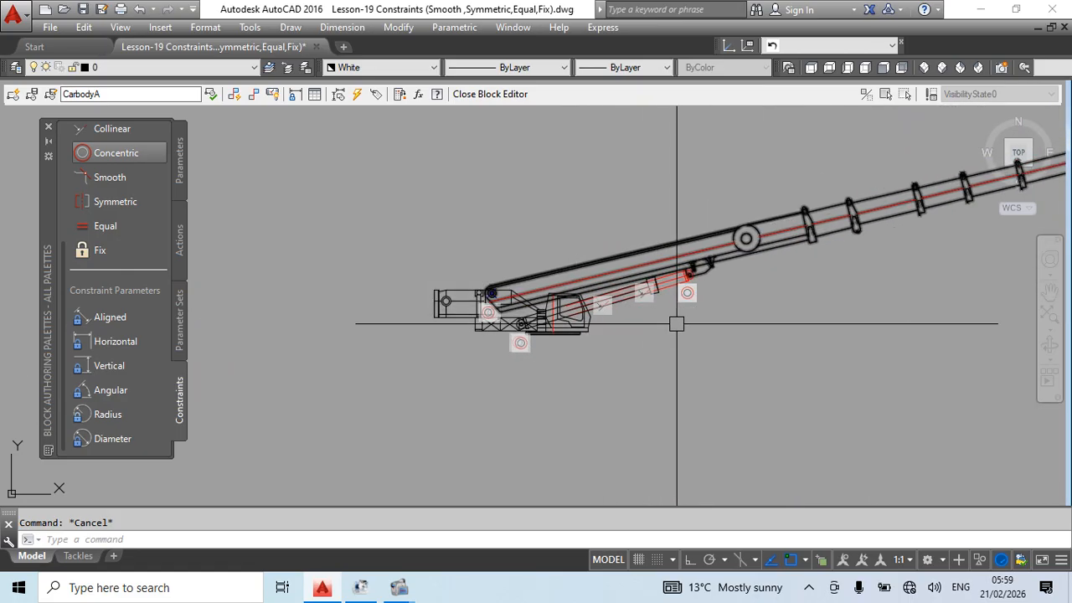
scroll(522, 320, up, 4)
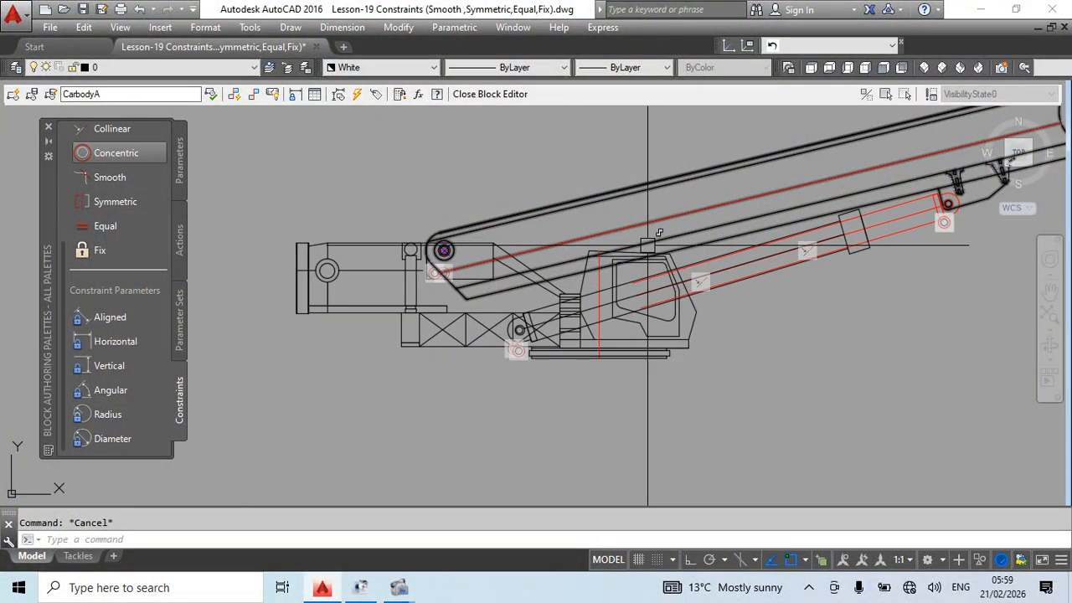
middle_drag(712, 393, 718, 375)
scroll(618, 335, down, 3)
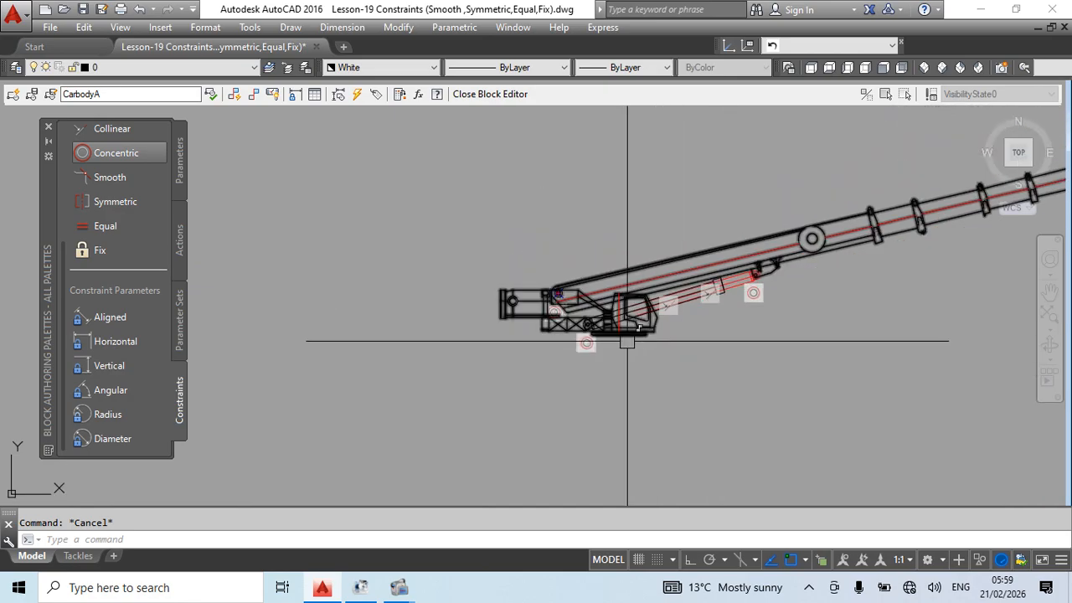
Draw a rectangle directly beneath the crane's upper body, with its first corner just below the rear end of the lattice frame
click(706, 339)
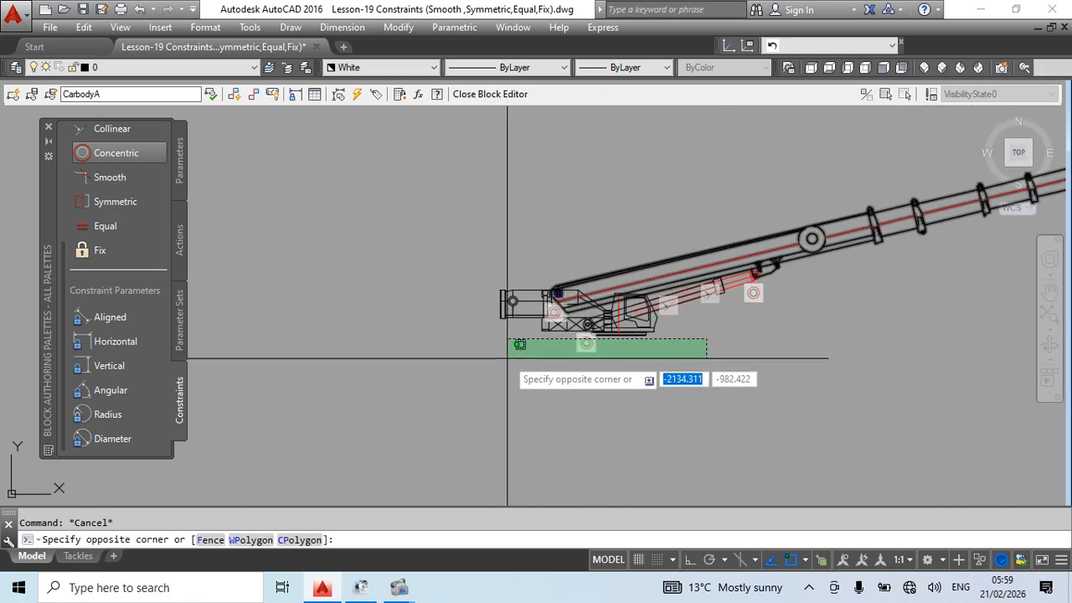
click(375, 389)
text(re)
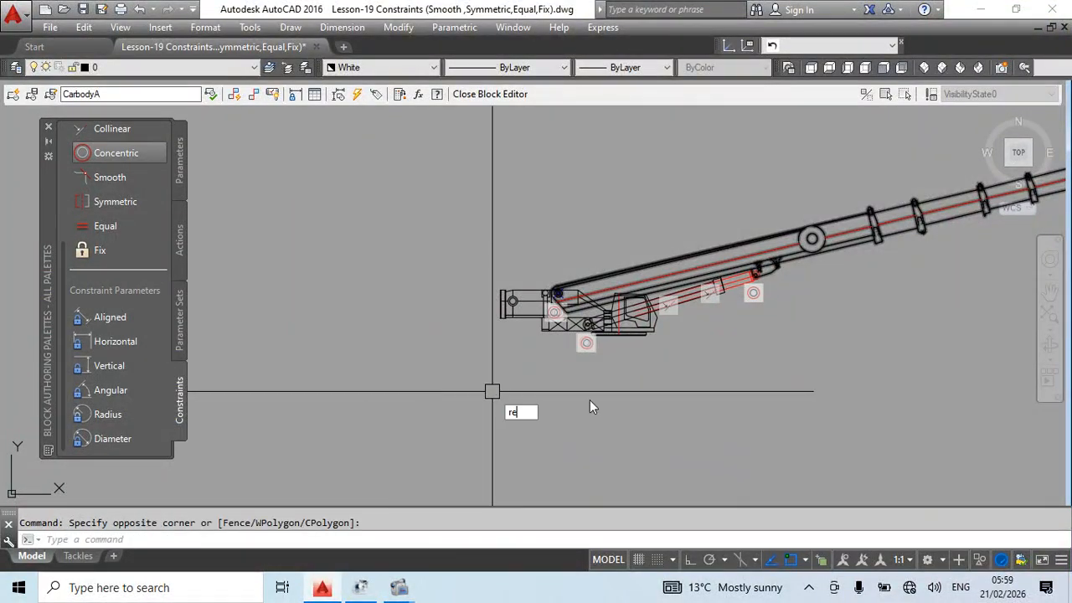
text(c)
key(Return)
click(542, 341)
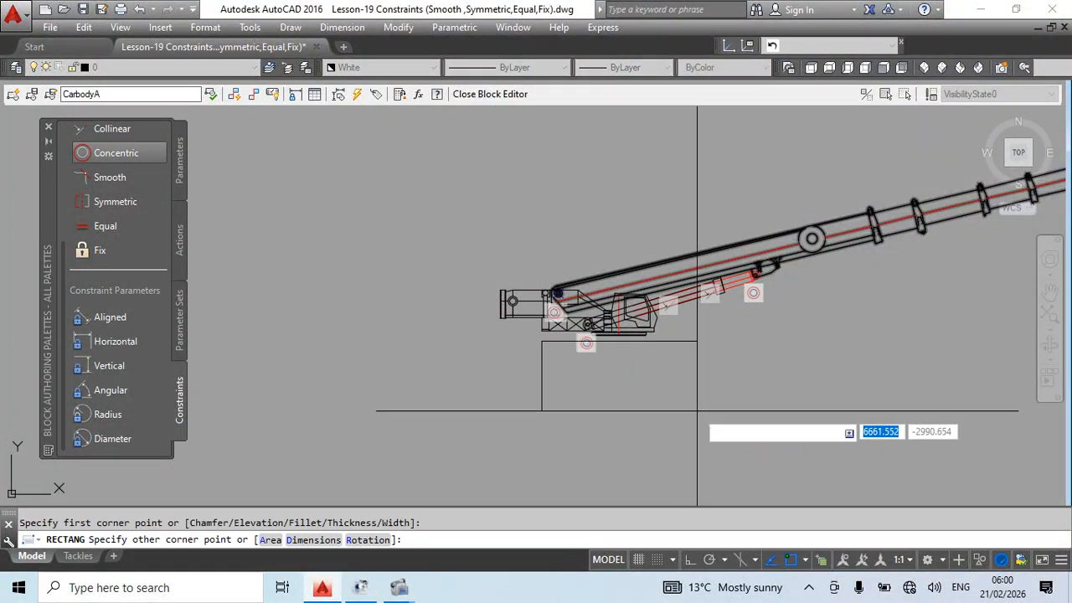